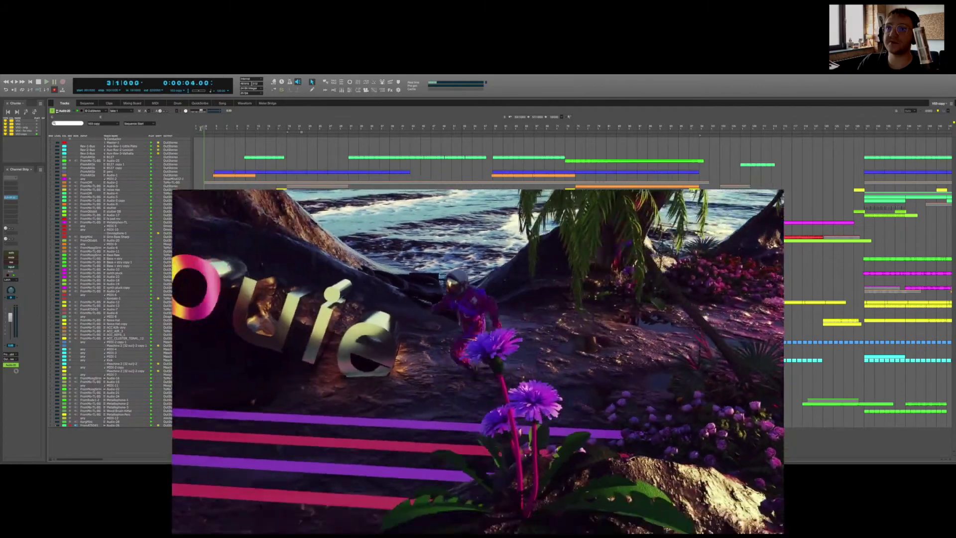
Step: Play back the song's opening from measure 3 and return the playhead to measure 2
key(space)
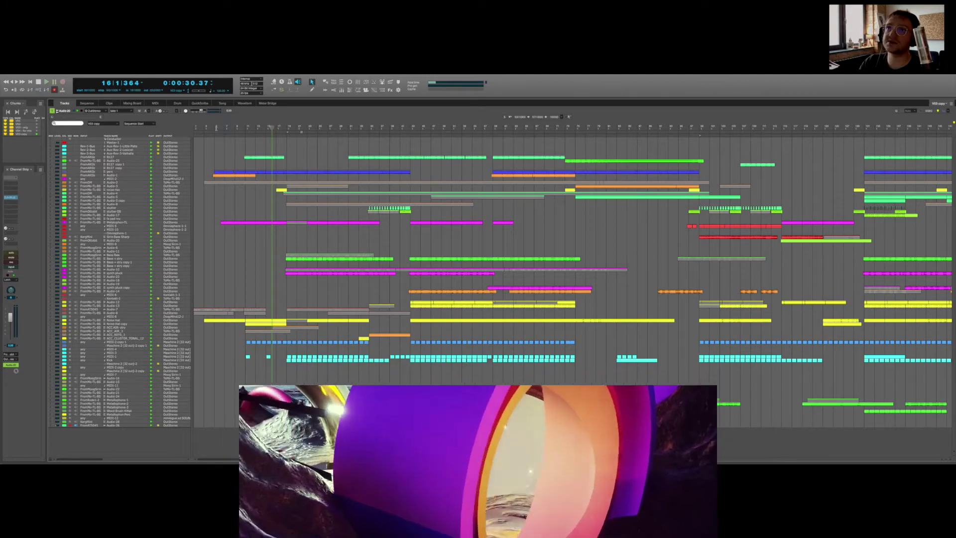
click(200, 127)
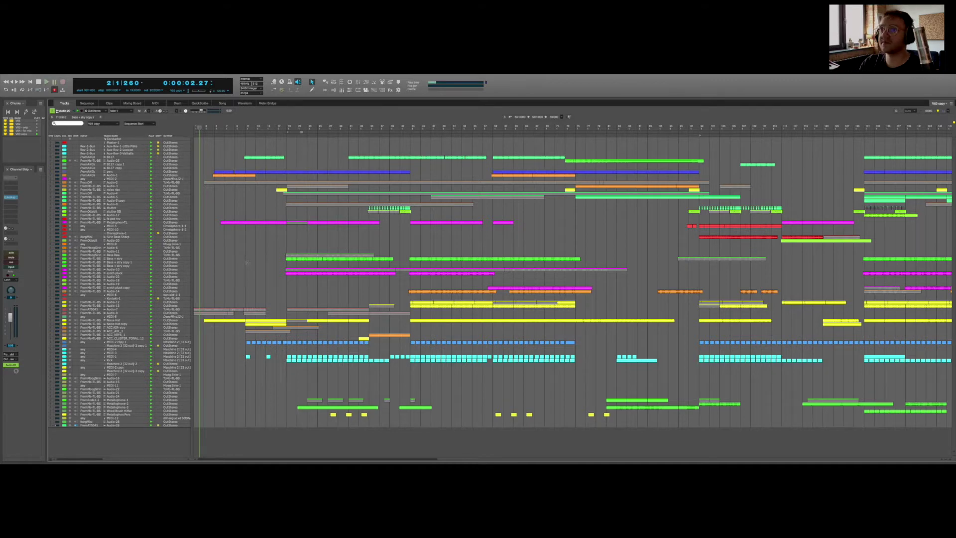
drag(247, 263, 258, 266)
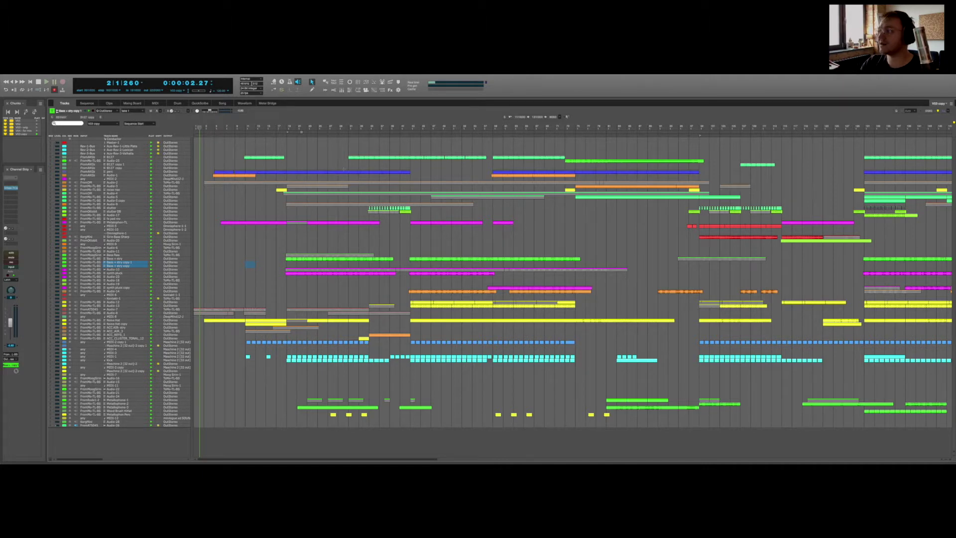
scroll(215, 134, right, 15)
scroll(573, 279, left, 15)
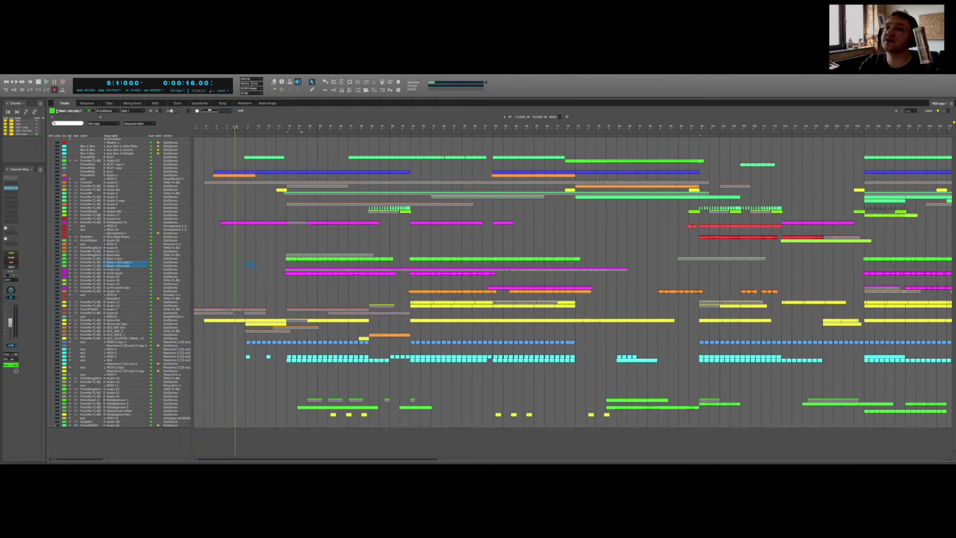
Step: Cue the playhead to measure 3 and play the song's intro with all tracks
key(Return)
mouse_move(195, 131)
mouse_down()
mouse_move(236, 132)
mouse_move(205, 127)
mouse_up()
key(space)
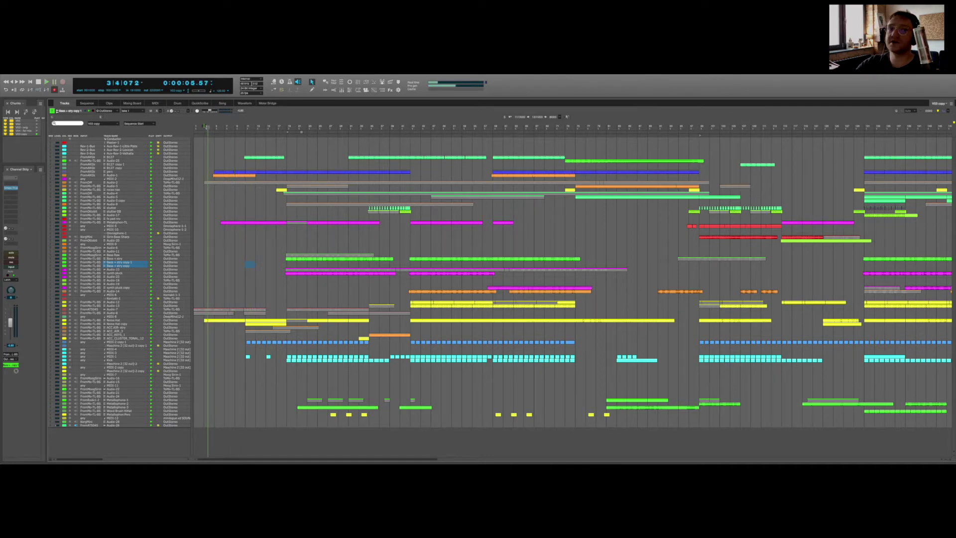
click(204, 126)
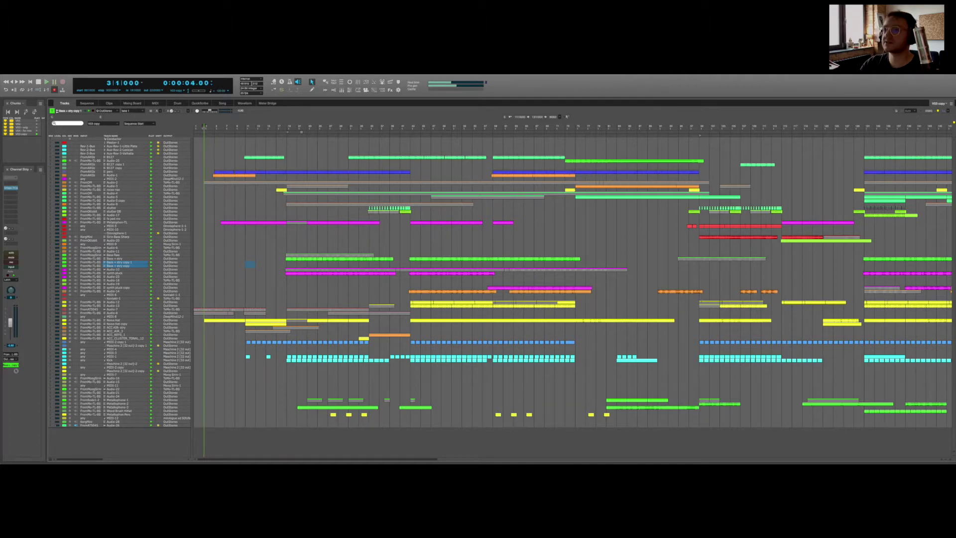
key(space)
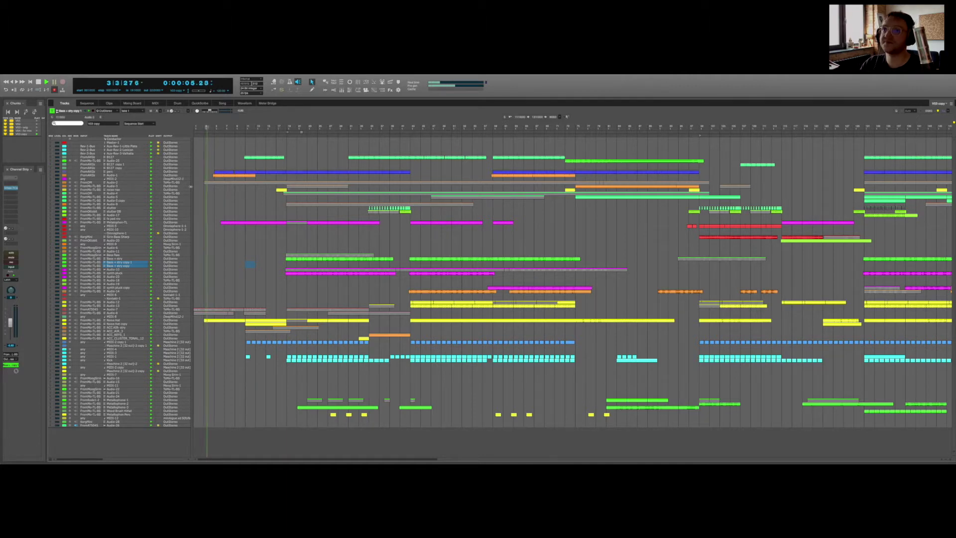
Step: Open the first yellow clip of the noise pad track in the sequence editor and solo its track
click(232, 321)
key(shift+g)
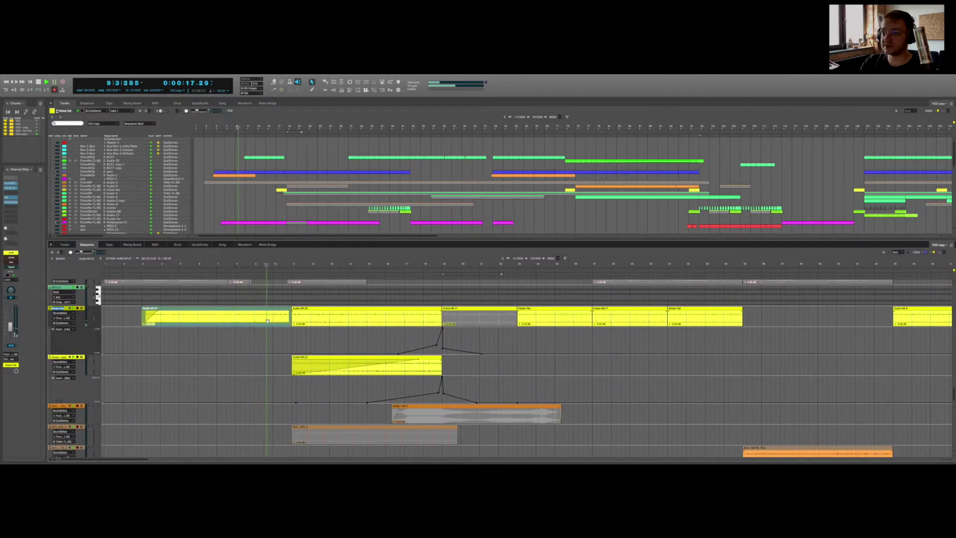
key(space)
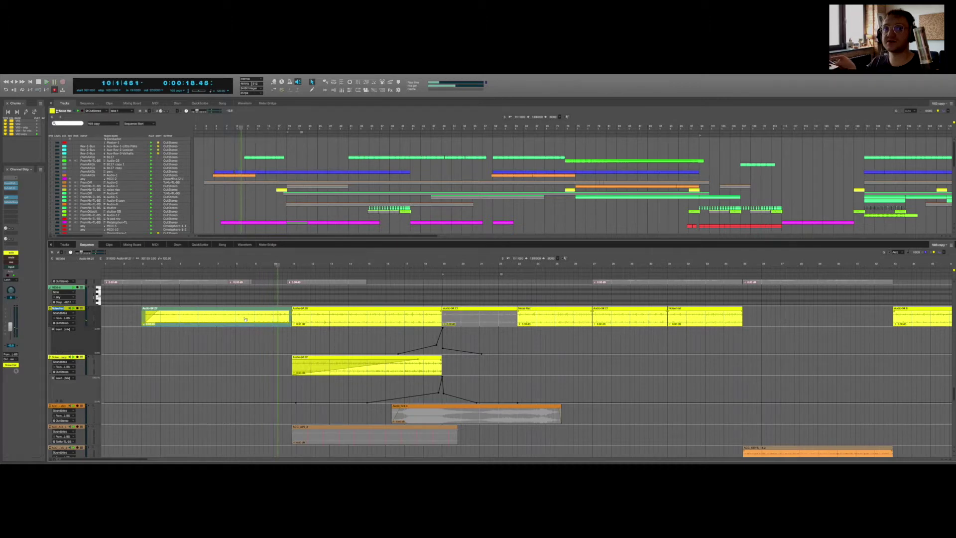
Step: Audition the soloed noise pad track from its first clip and around measures 15, 13 and 24
scroll(245, 319, up, 1)
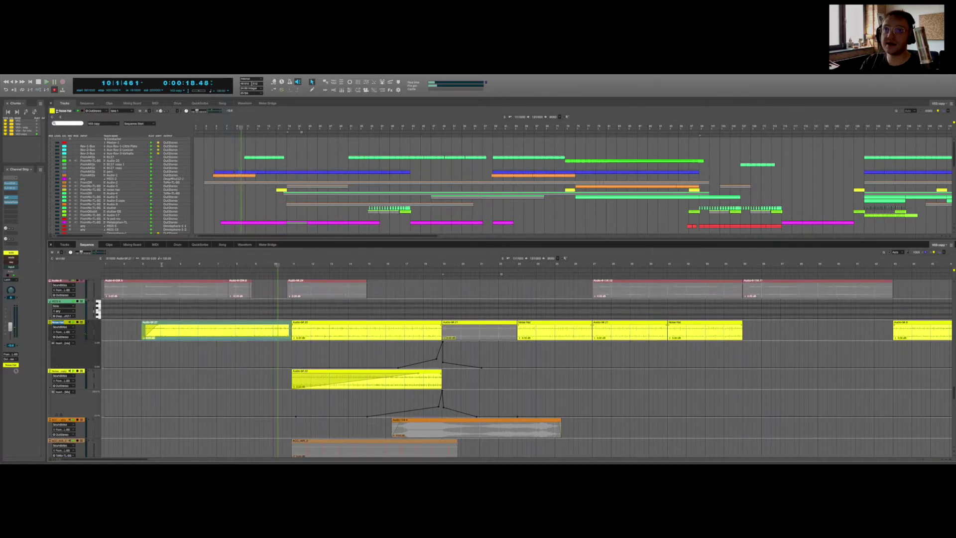
key(Left)
key(space)
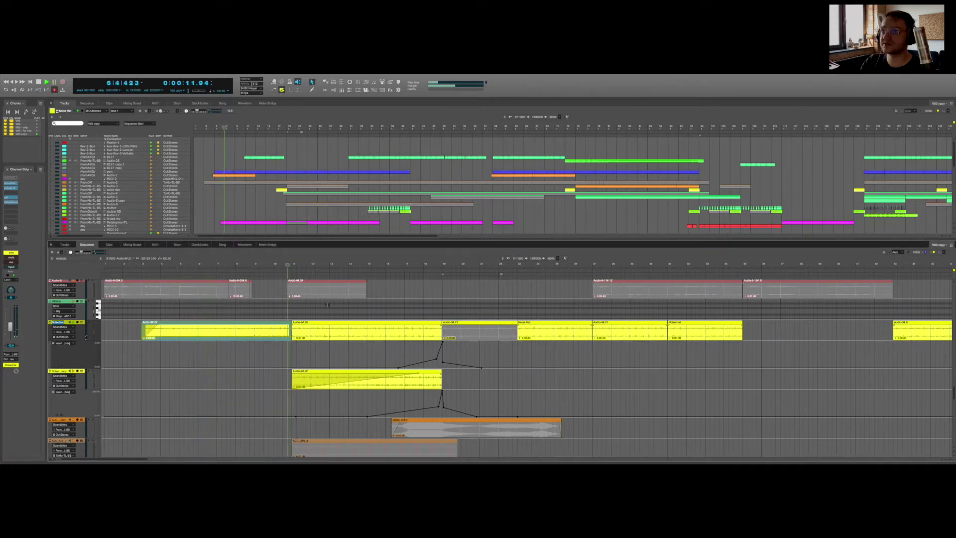
click(369, 266)
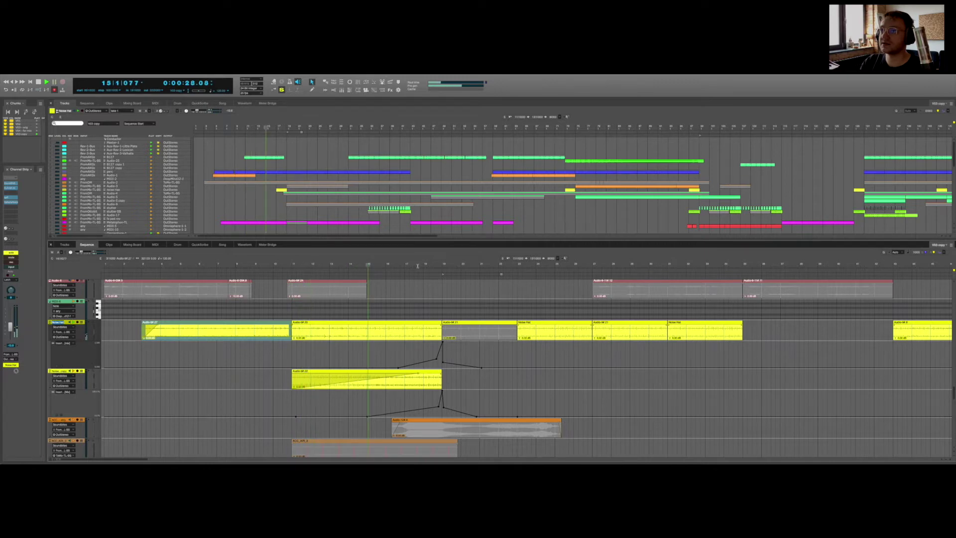
click(326, 264)
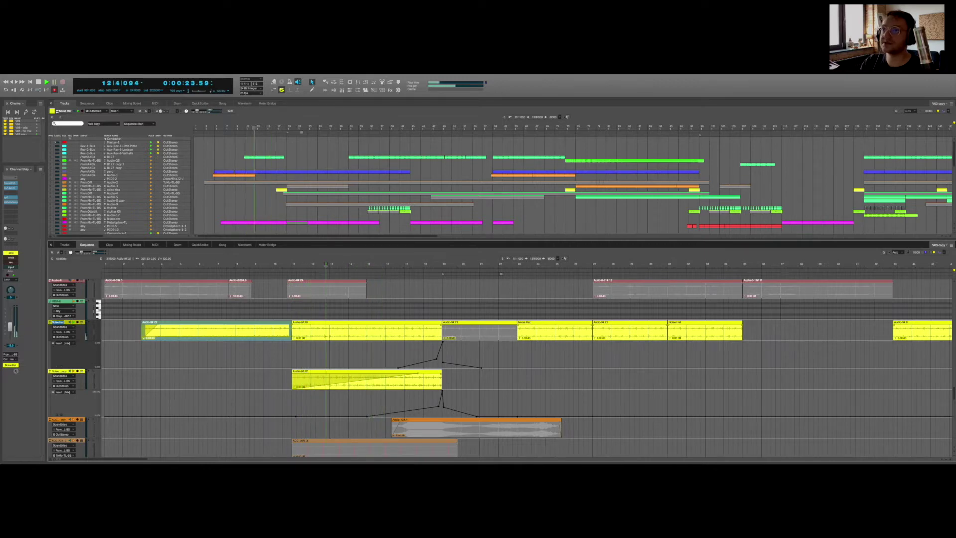
click(530, 264)
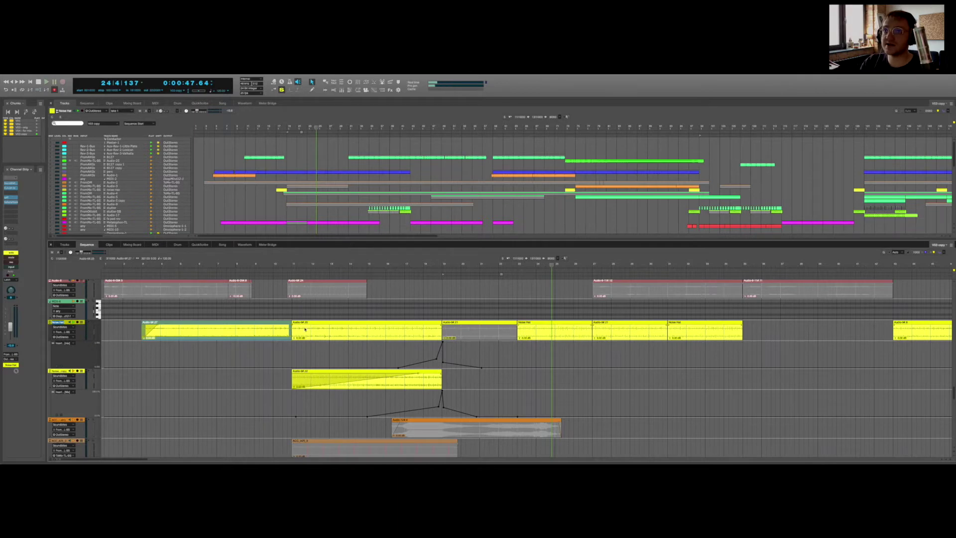
Step: Select the orange Audio-1 clip in the intro, solo its track and play it from measure 4
scroll(224, 275, down, 5)
double_click(214, 126)
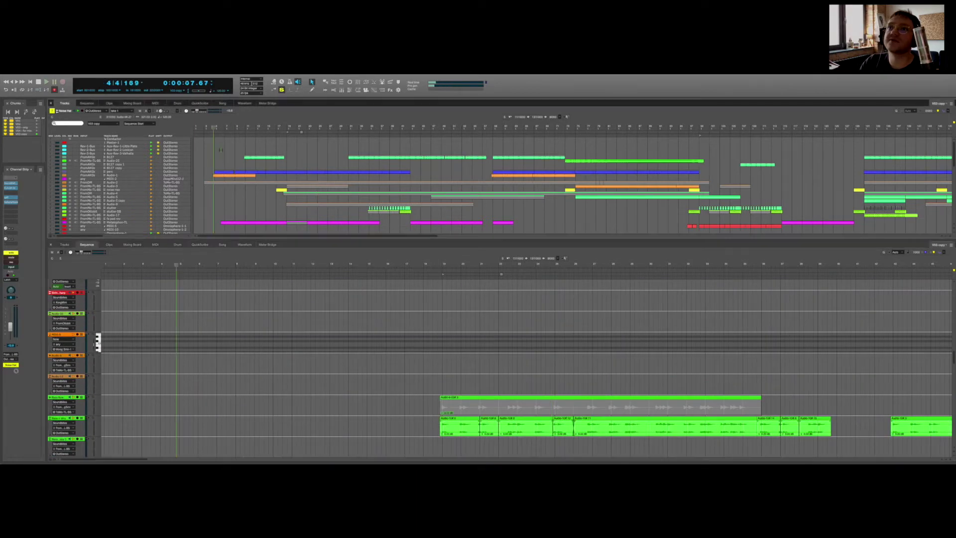
click(222, 175)
click(11, 253)
scroll(270, 365, up, 10)
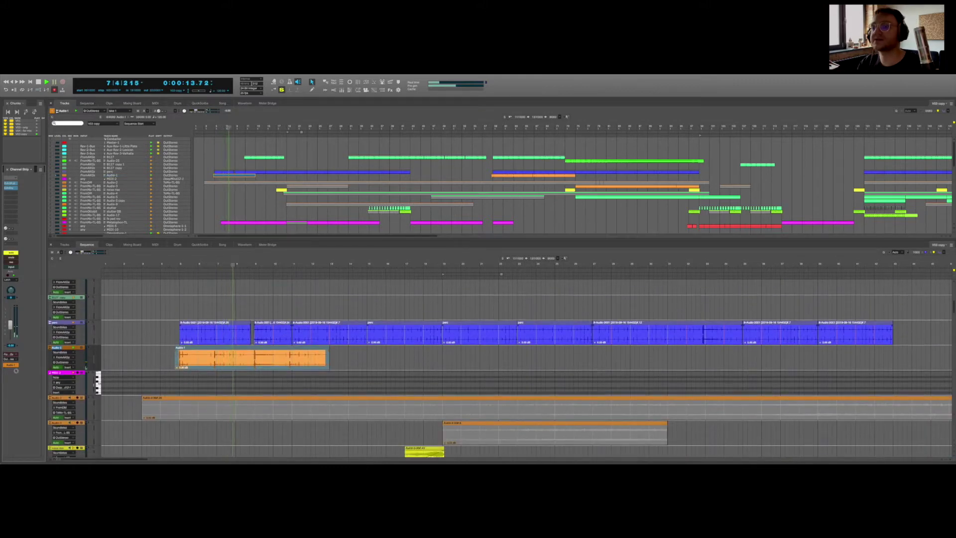
Step: Solo the blue track above Audio-1 during playback, and expand the tracks overview to full height
click(217, 333)
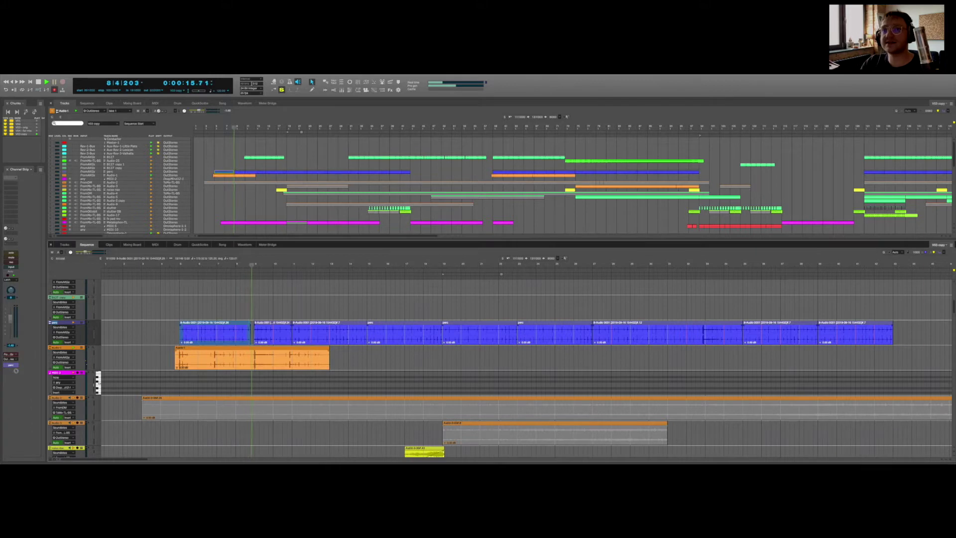
click(11, 253)
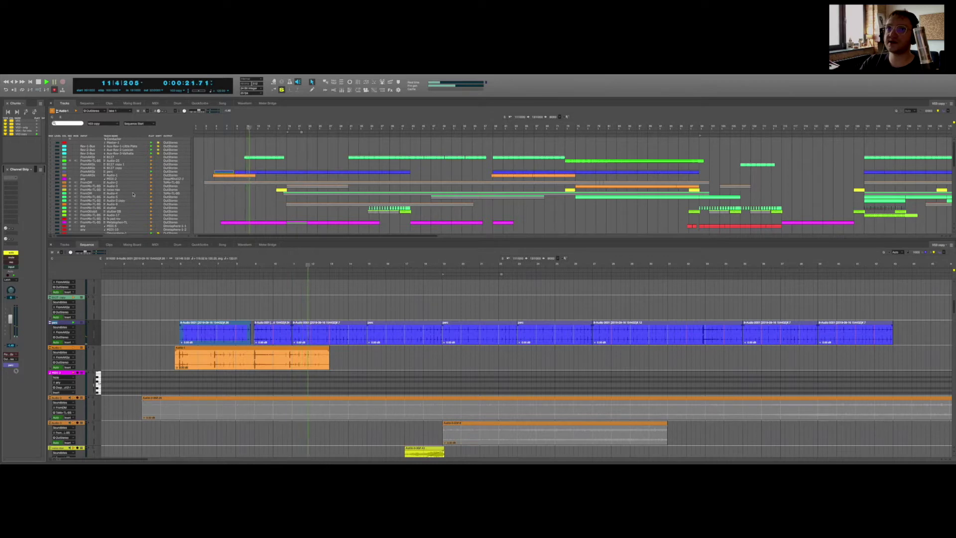
scroll(238, 201, down, 5)
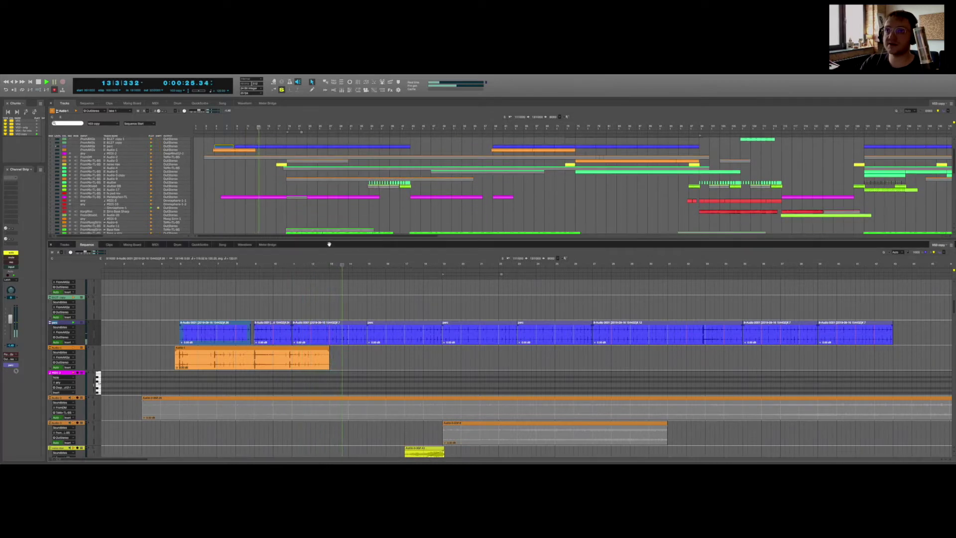
drag(329, 244, 328, 461)
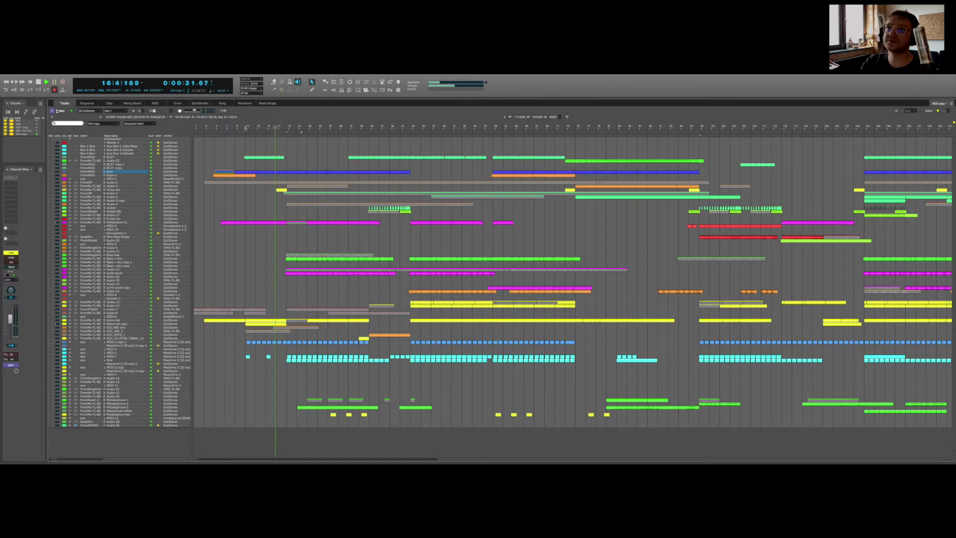
Step: Select the first green clip at measure 11 on the upper audio track and open it in the sequence editor
click(254, 158)
click(108, 157)
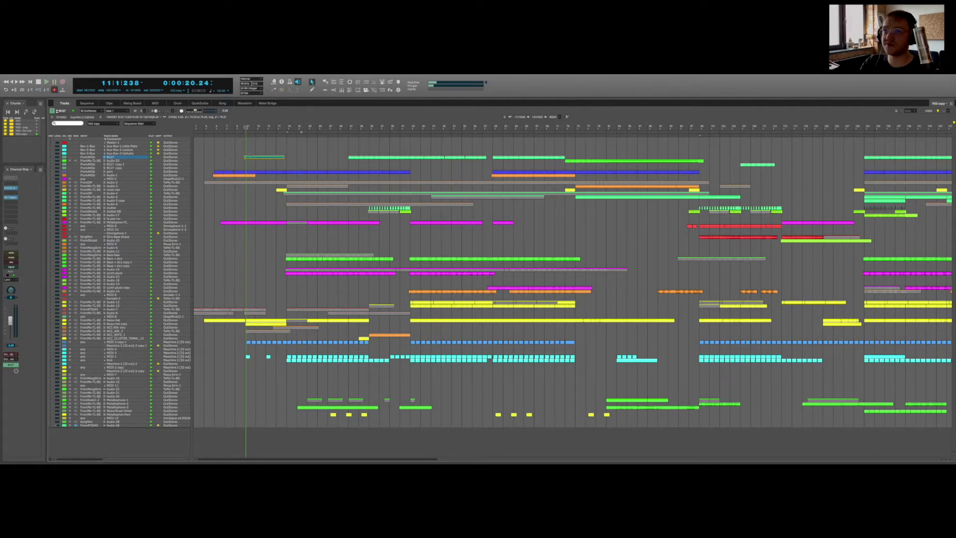
double_click(252, 160)
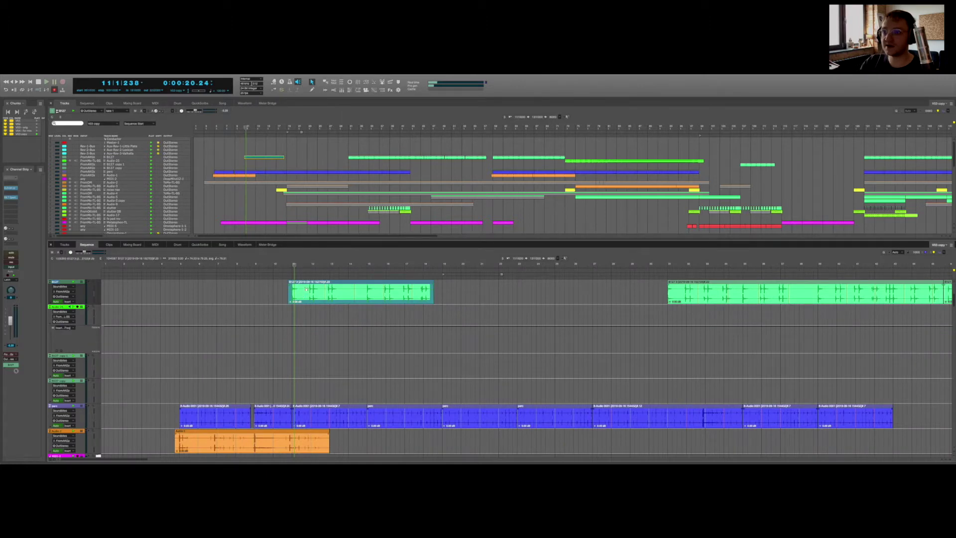
Step: Cue playback at measure 10, just before the green clip, and solo its track while it plays
mouse_move(294, 264)
mouse_down()
mouse_move(274, 264)
mouse_move(285, 266)
mouse_up()
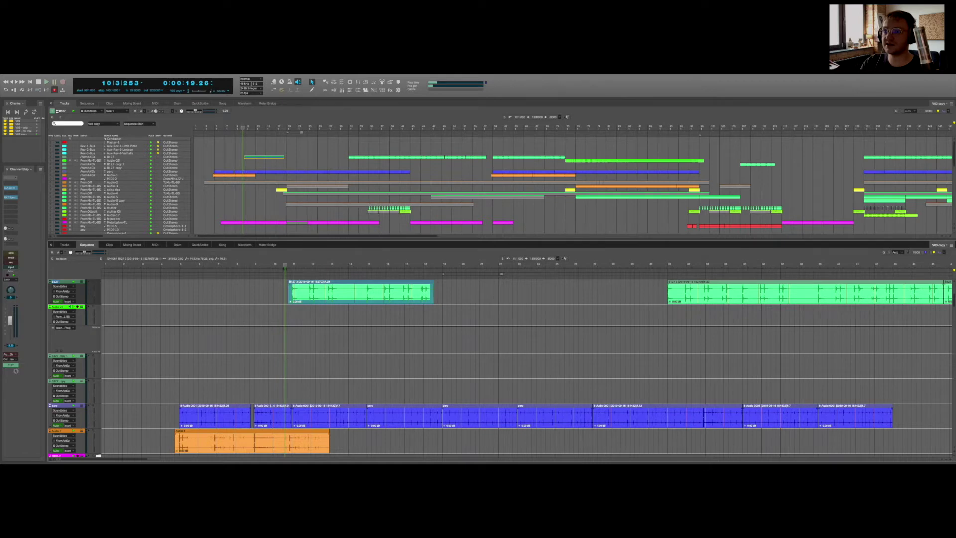
key(space)
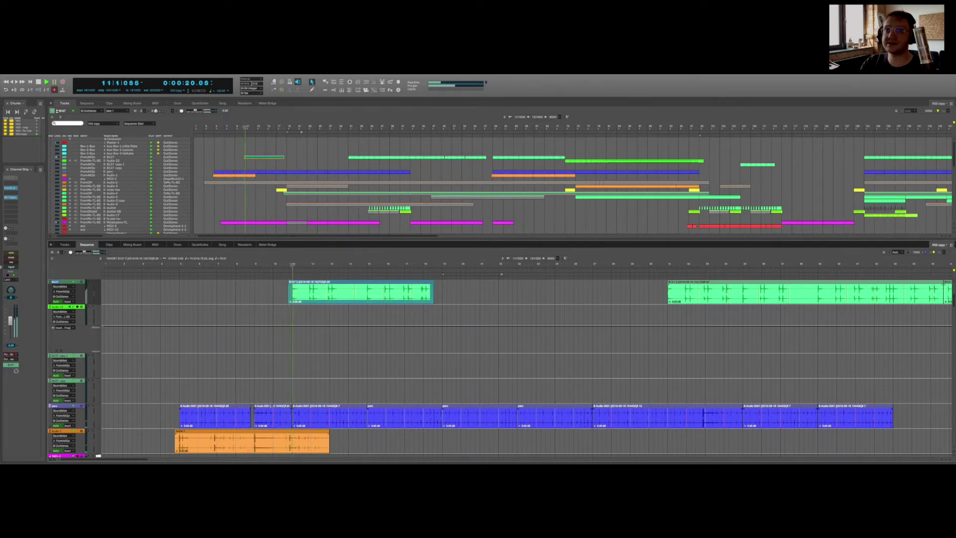
click(16, 254)
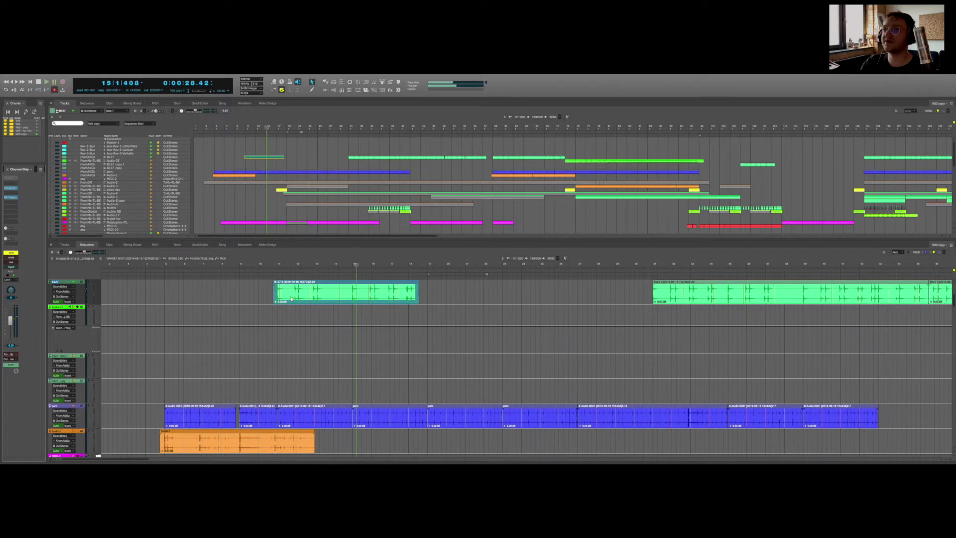
Step: Replay the soloed green clip from the end of measure 10
scroll(290, 298, up, 1)
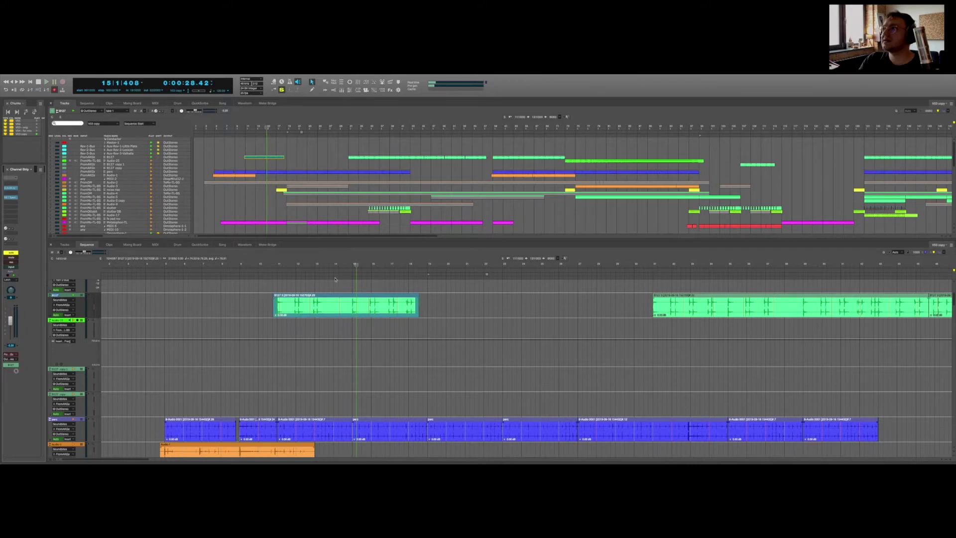
scroll(323, 294, up, 2)
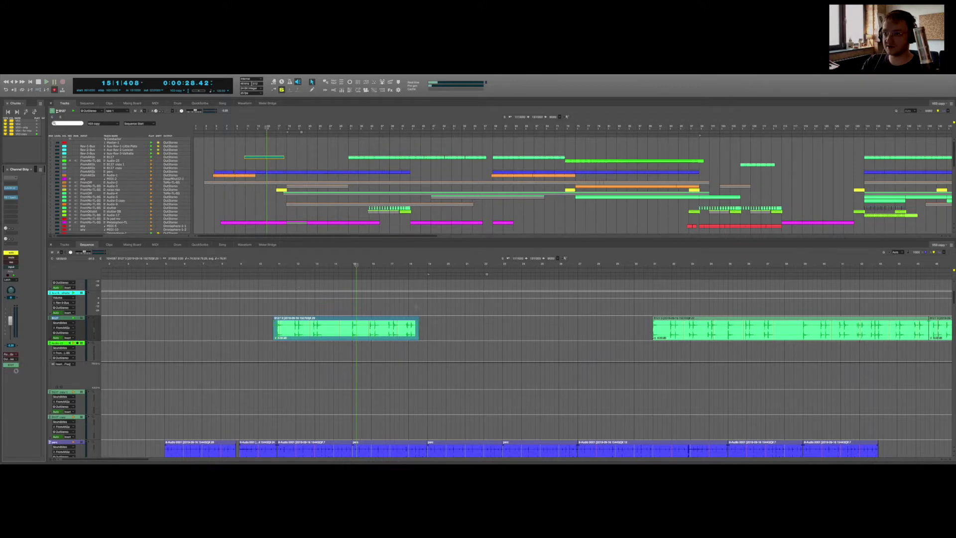
click(284, 259)
click(275, 263)
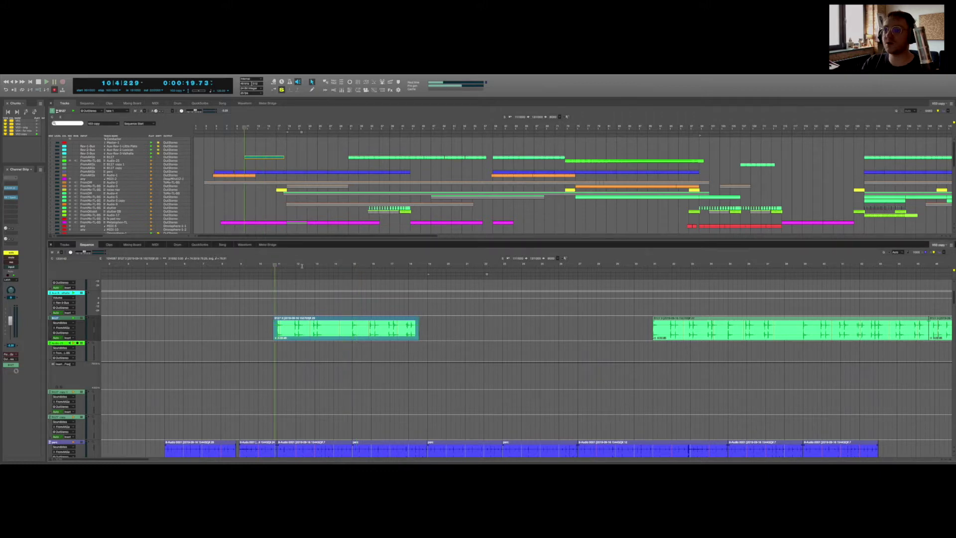
key(space)
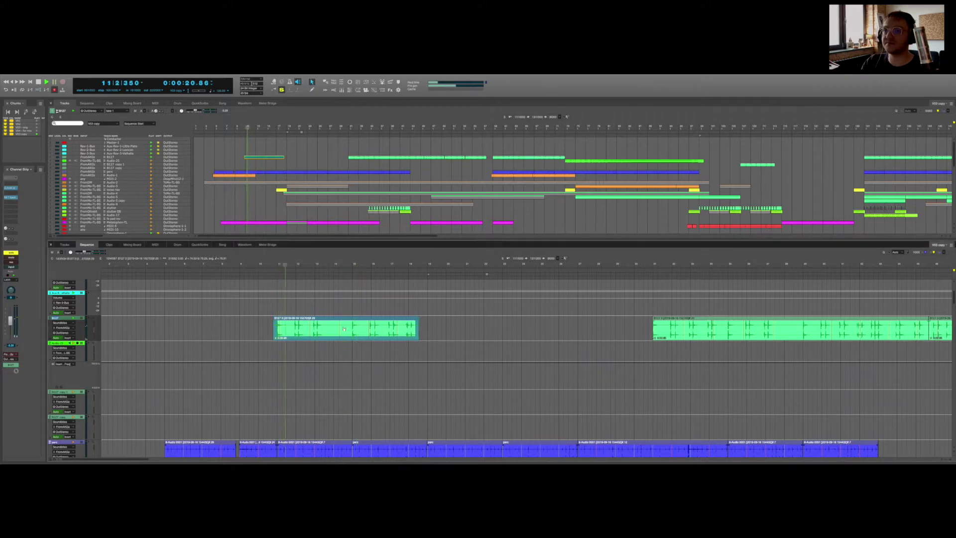
Step: Audition the soloed green track's later clips around measures 39, 46 and 60
scroll(344, 330, right, 1)
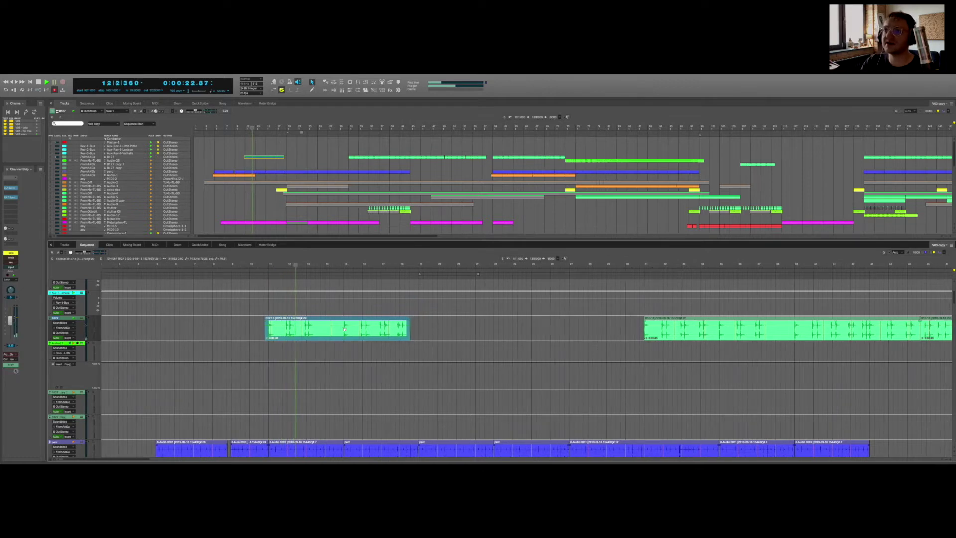
scroll(344, 330, right, 10)
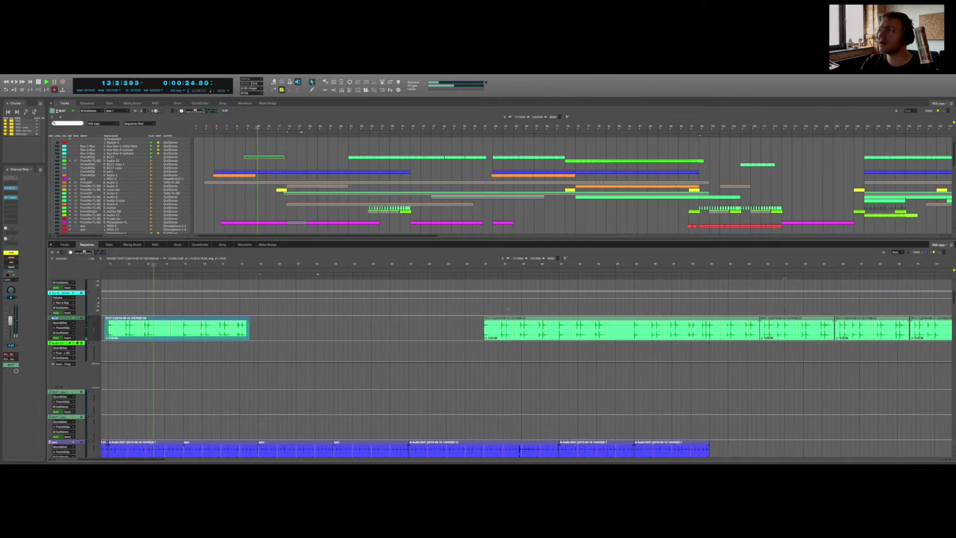
click(634, 269)
scroll(682, 292, right, 15)
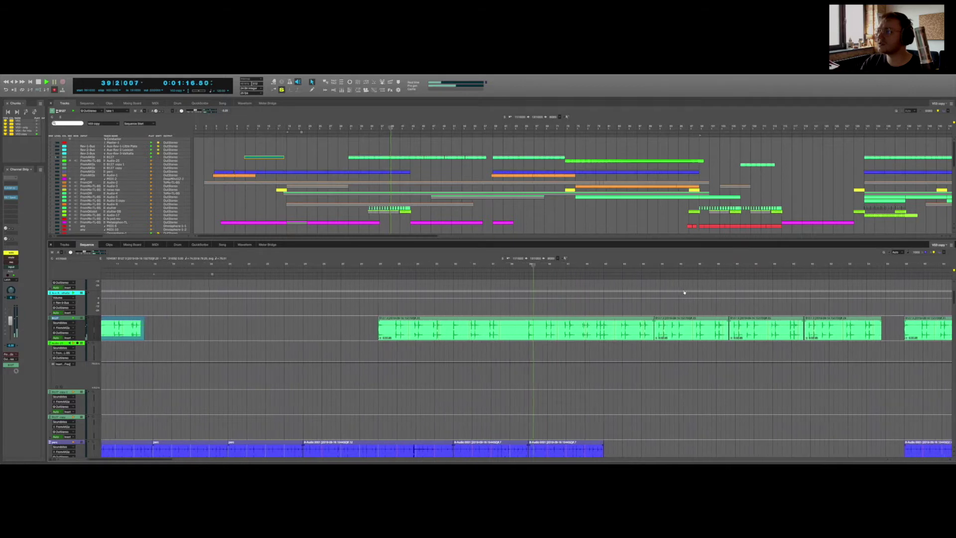
scroll(682, 291, right, 7)
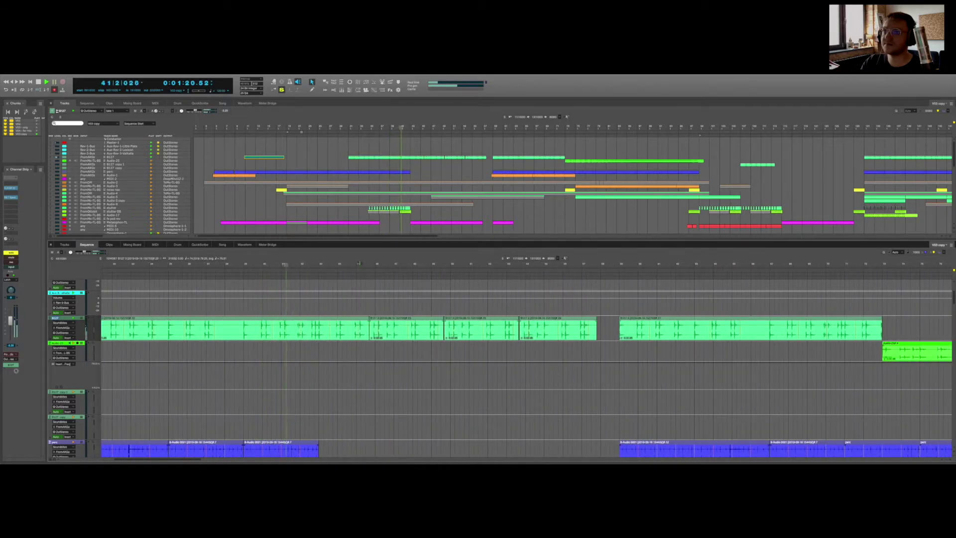
click(366, 264)
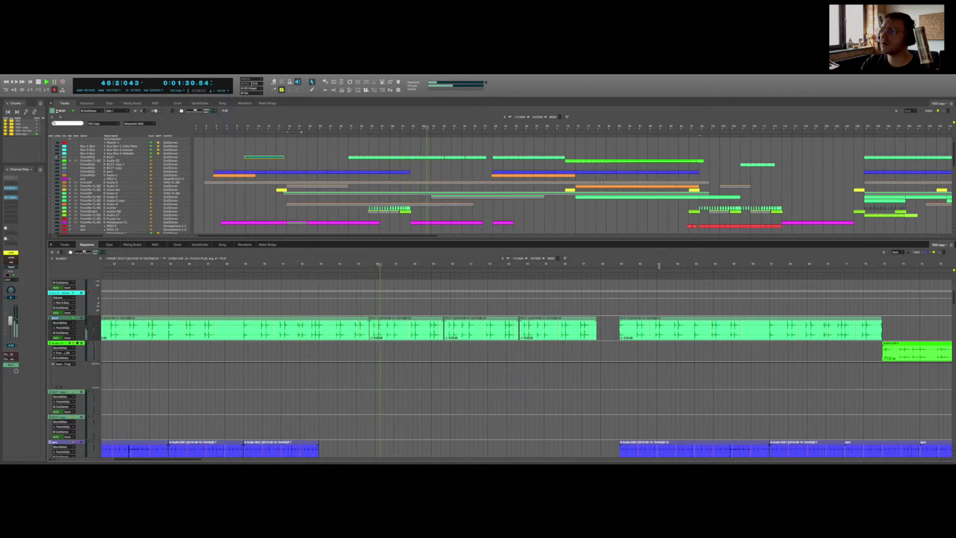
click(635, 263)
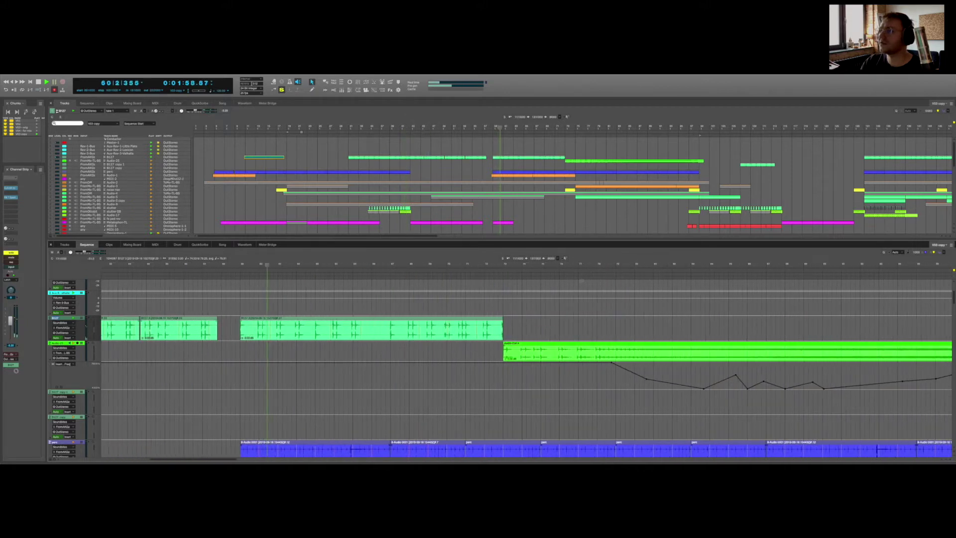
Step: Audition the soloed green track from measure 73, look over its remaining clips and close the lower sequence editor
click(502, 264)
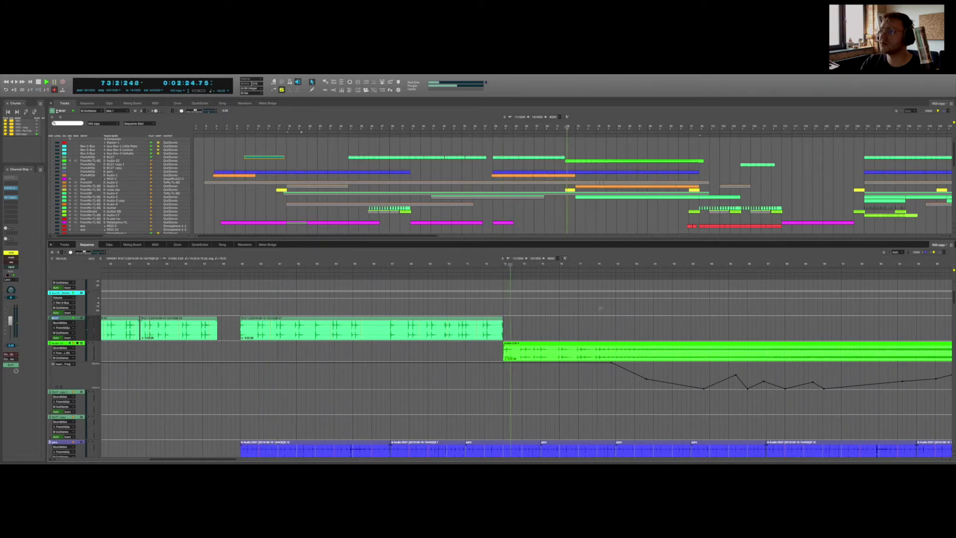
scroll(597, 308, right, 15)
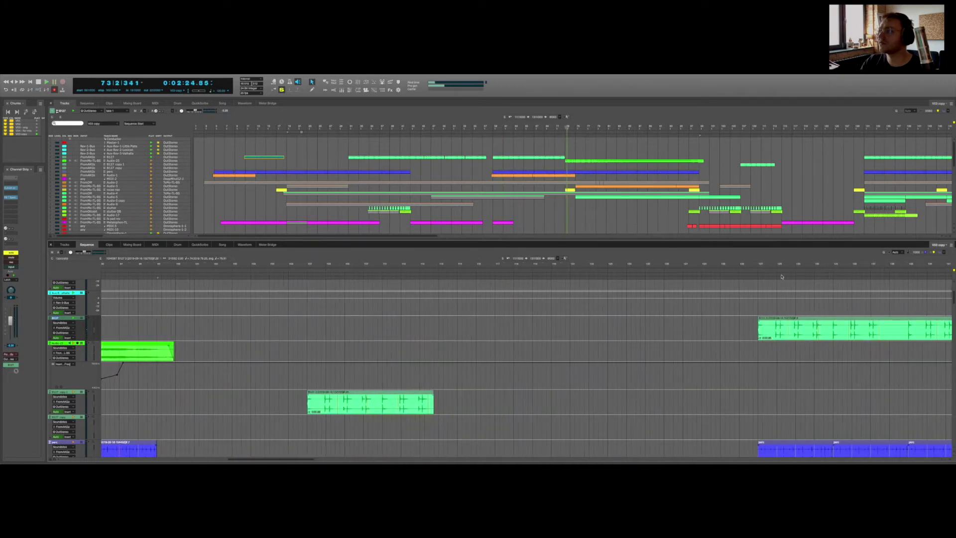
scroll(782, 277, left, 15)
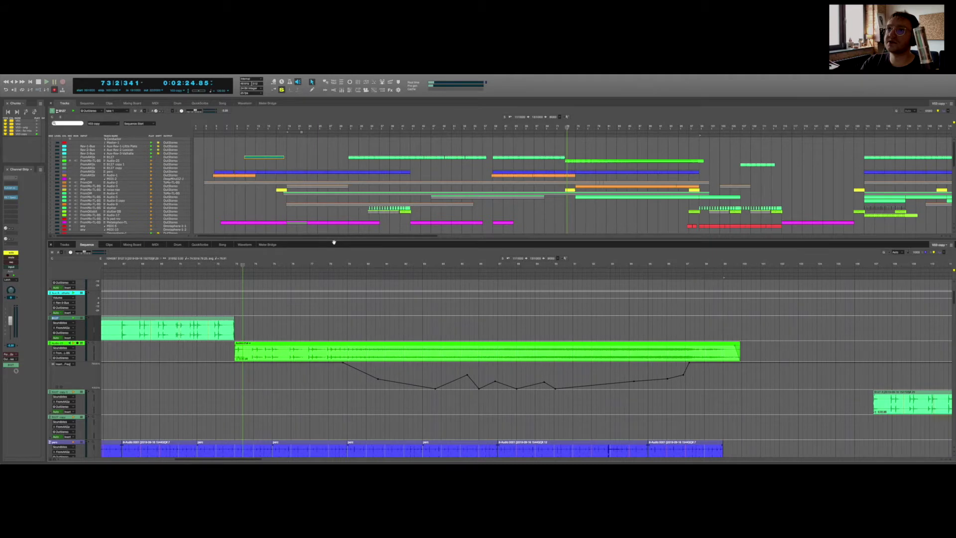
click(50, 245)
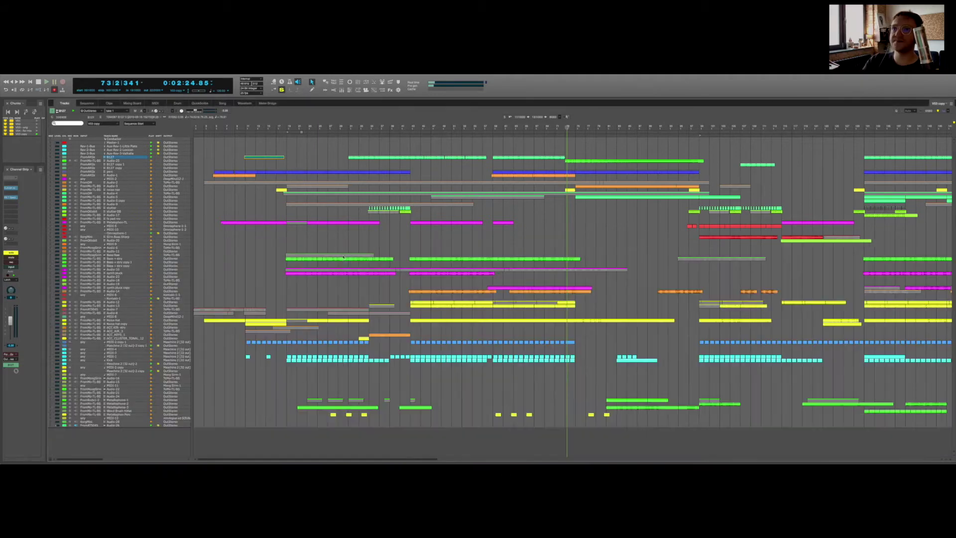
Step: Select the Bass Raw track and play the song from around measure 17 and again from measure 9
click(251, 255)
key(ctrl+s)
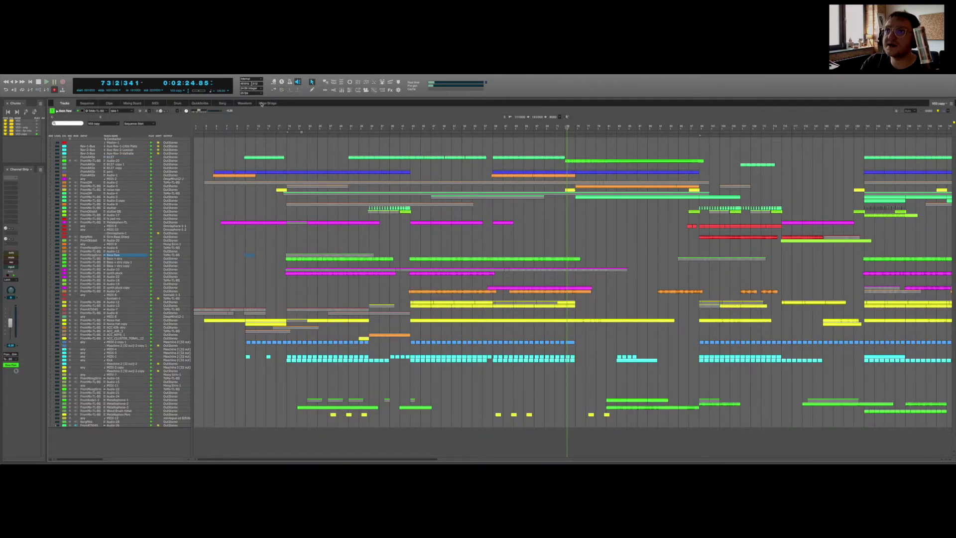
click(276, 127)
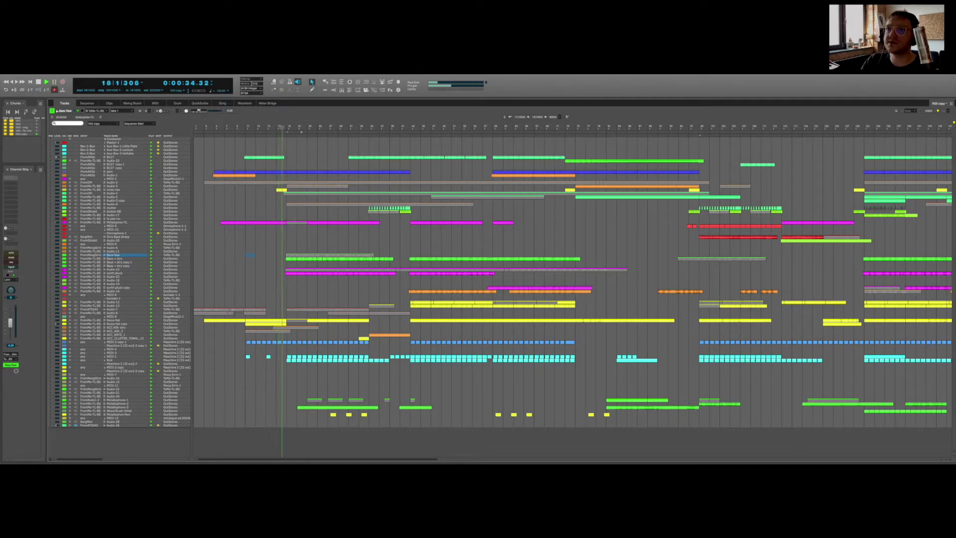
click(235, 126)
Step: Solo the track of the first magenta clip during playback from measure 9, and stop at measure 11
click(250, 222)
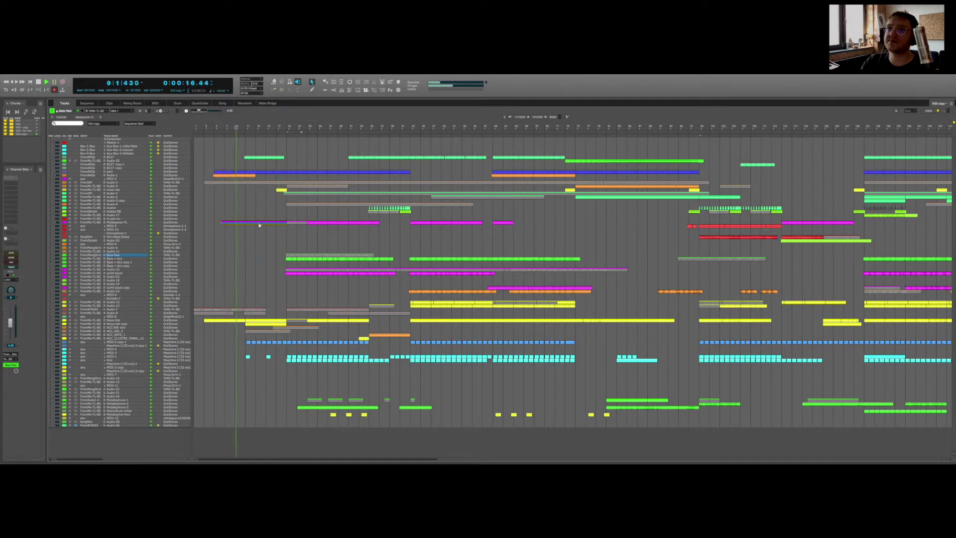
click(10, 253)
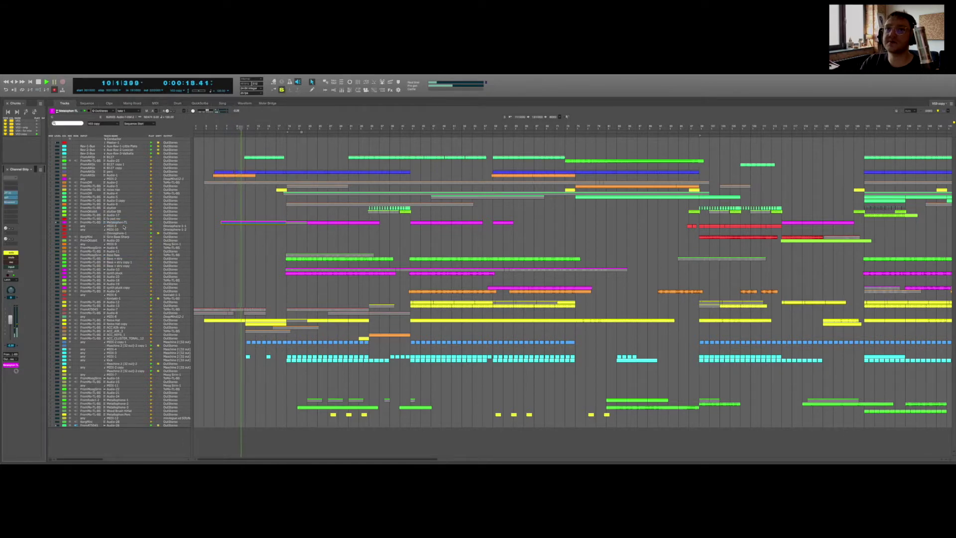
key(space)
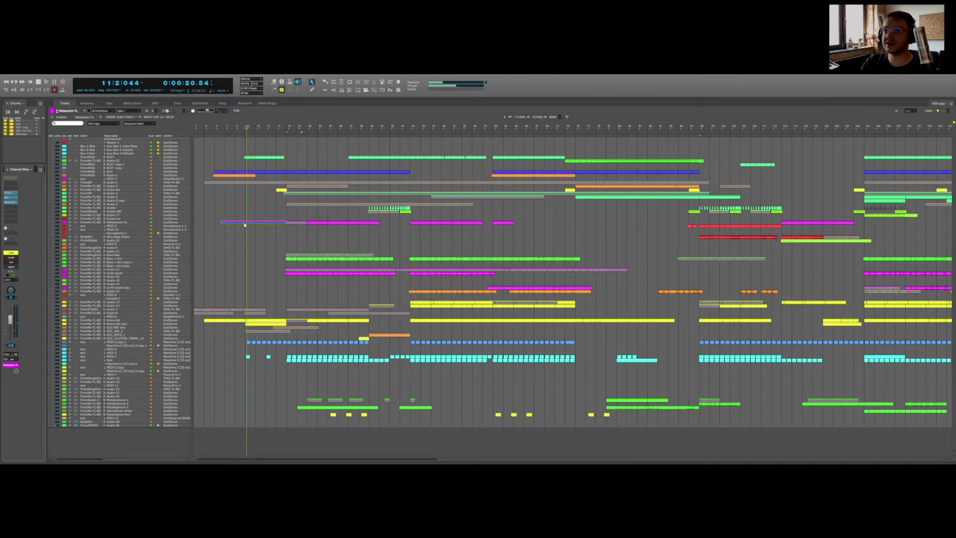
Step: Open the first magenta clip in the sequence editor and continue its soloed playback from measure 11
click(245, 225)
double_click(245, 225)
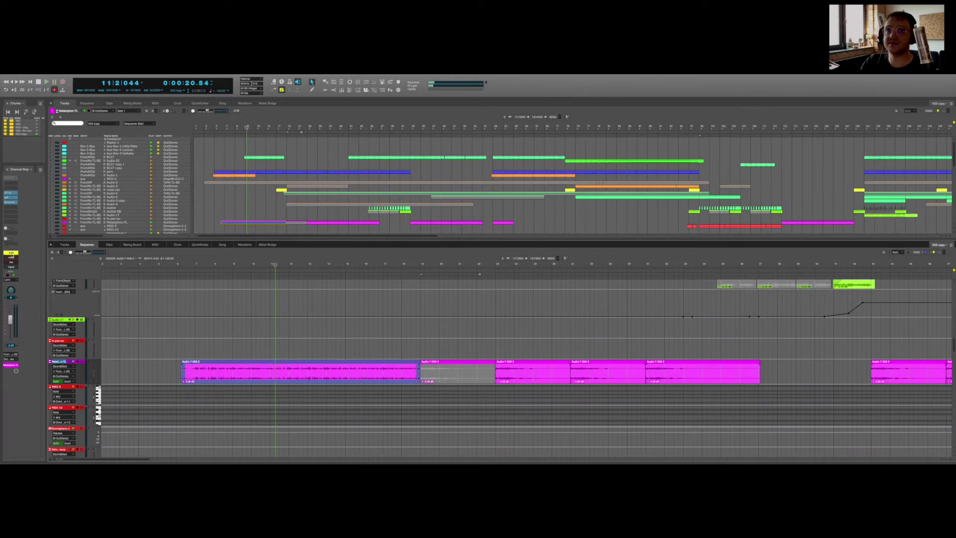
scroll(257, 367, down, 1)
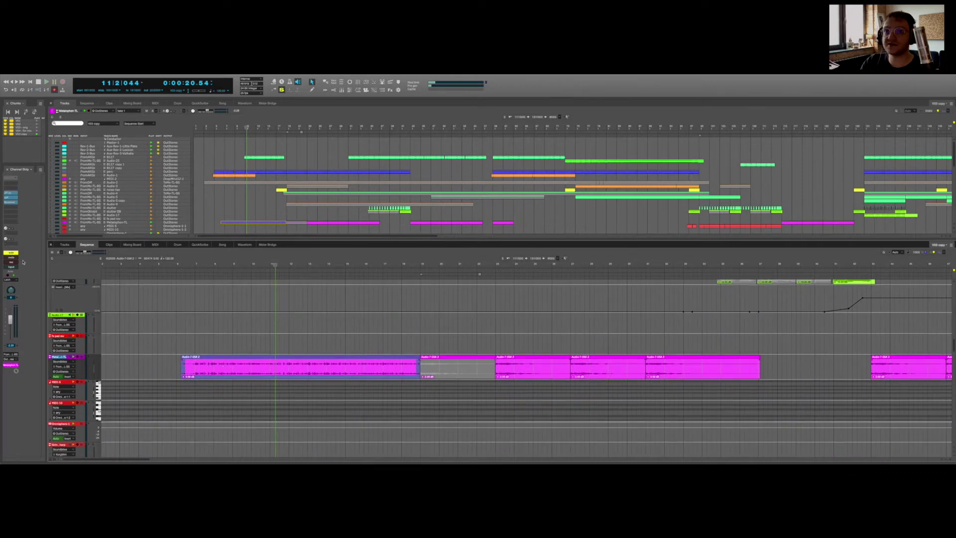
key(space)
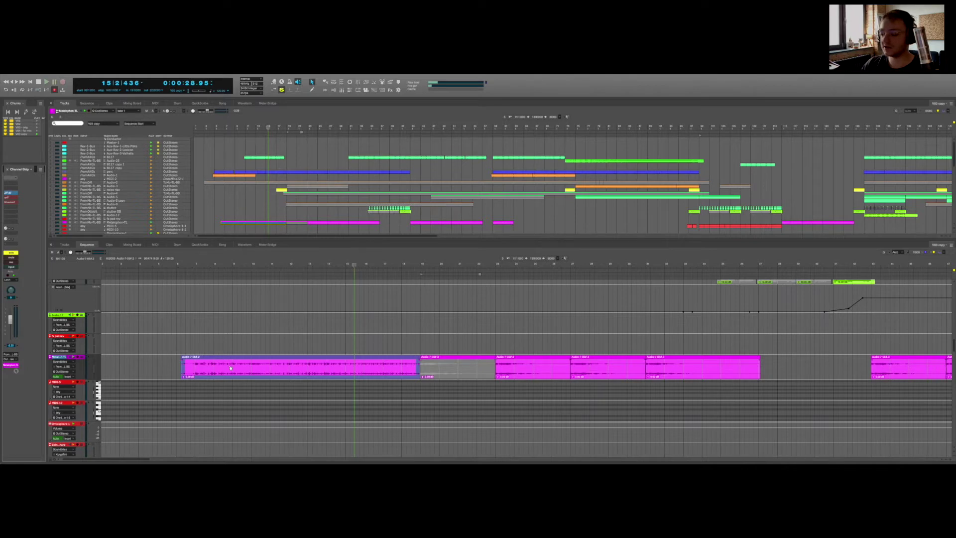
Step: Replay the magenta clip from measure 7, enabling the track's SPIFF insert and viewing its settings
click(196, 264)
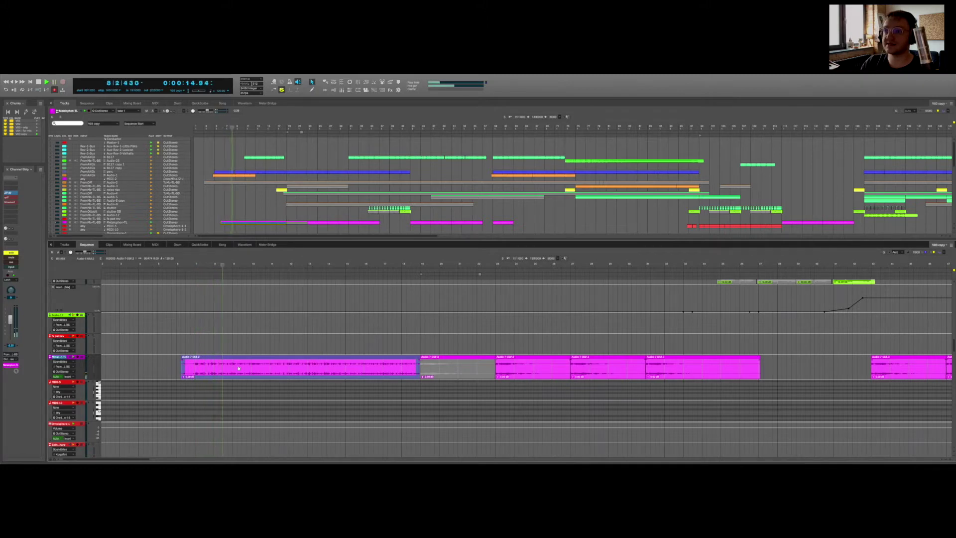
scroll(219, 364, left, 1)
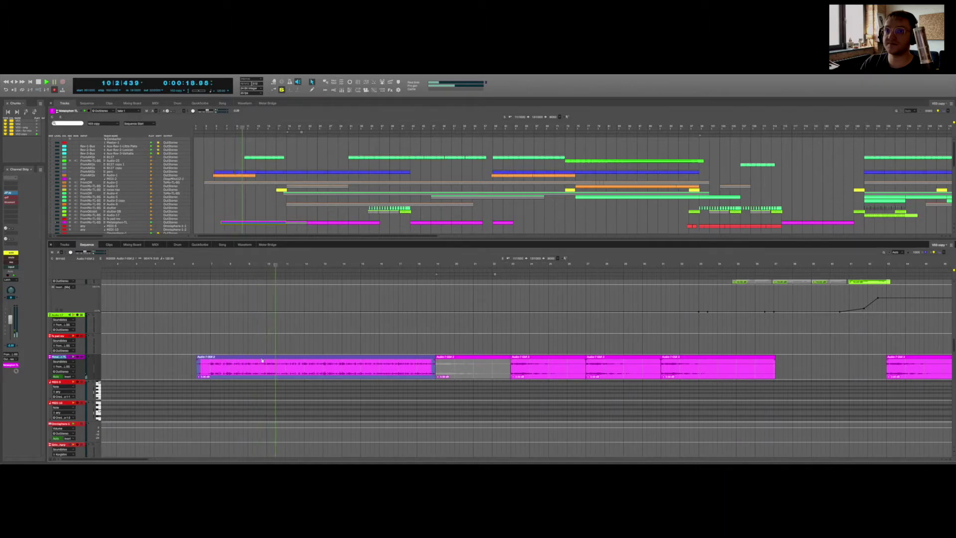
click(12, 198)
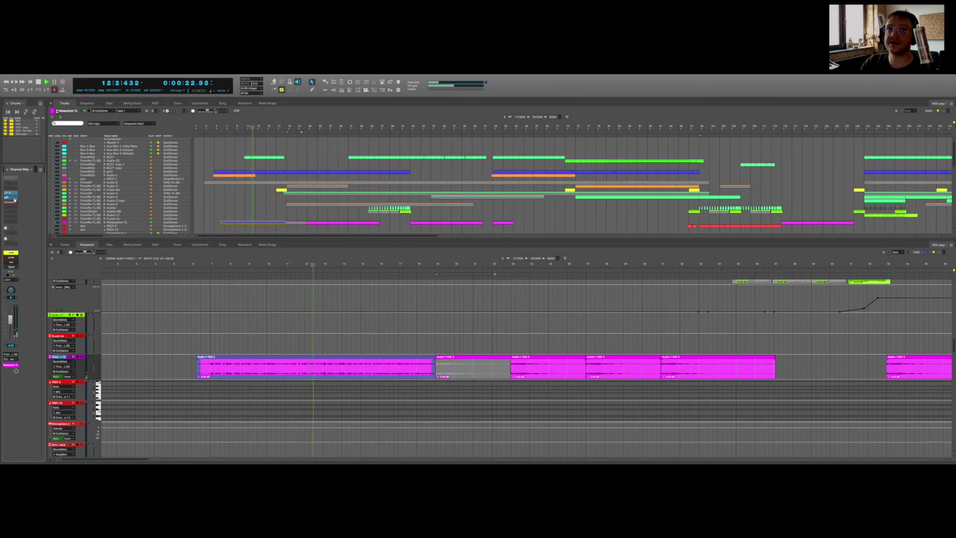
click(412, 263)
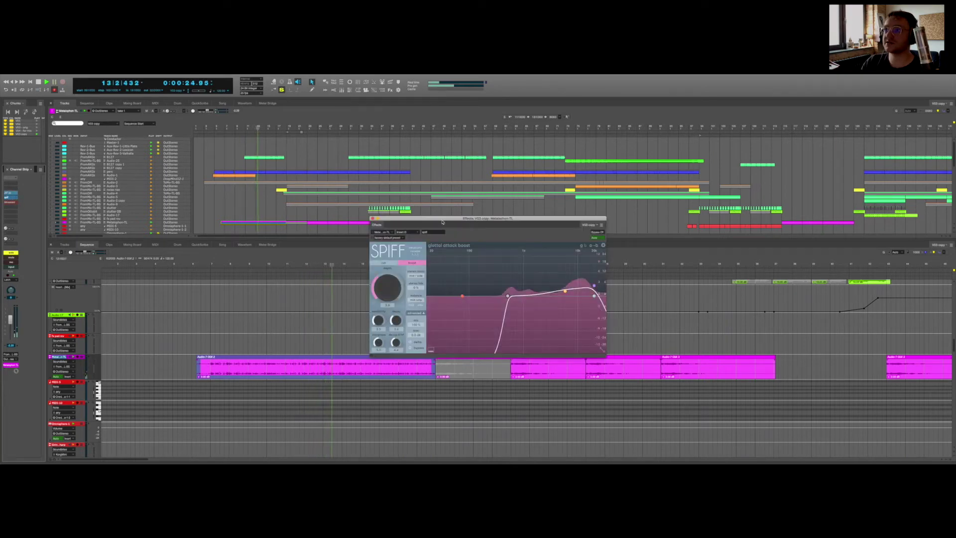
drag(431, 240, 382, 229)
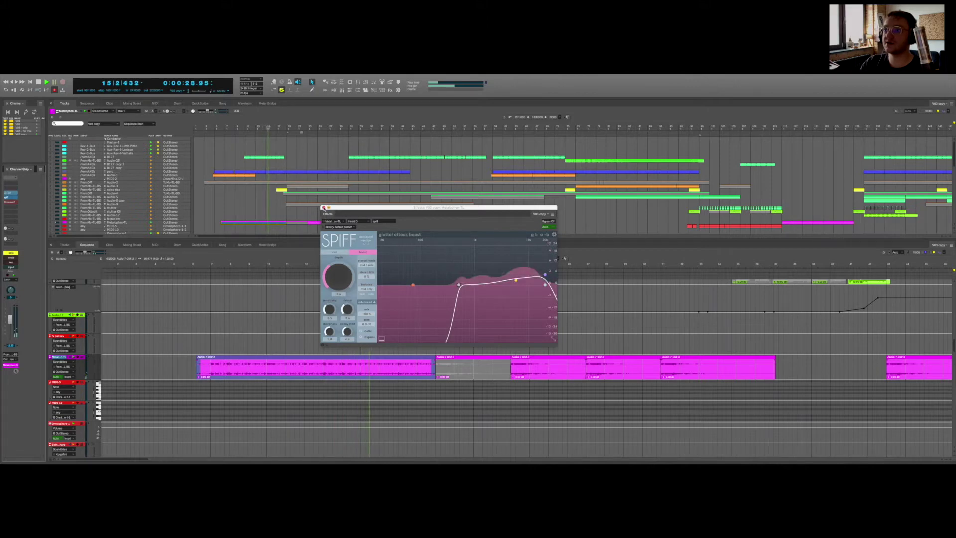
click(323, 207)
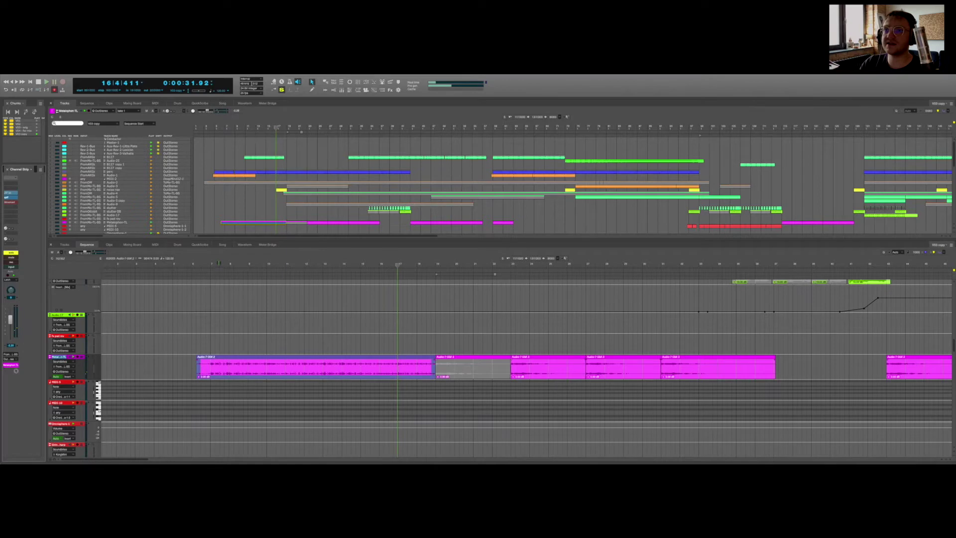
Step: Enable the magenta track's third insert and audition its clips around measures 8 and 23
scroll(359, 279, right, 2)
key(space)
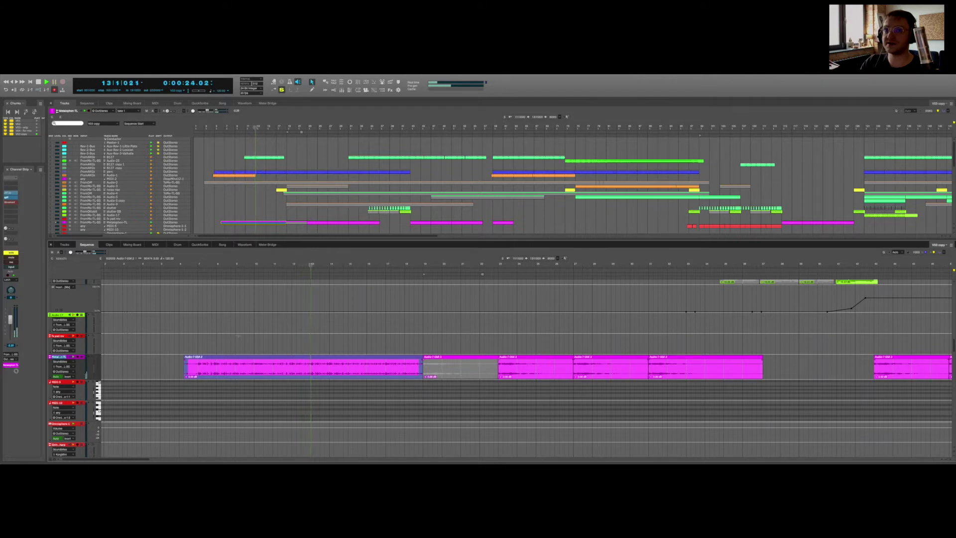
click(10, 201)
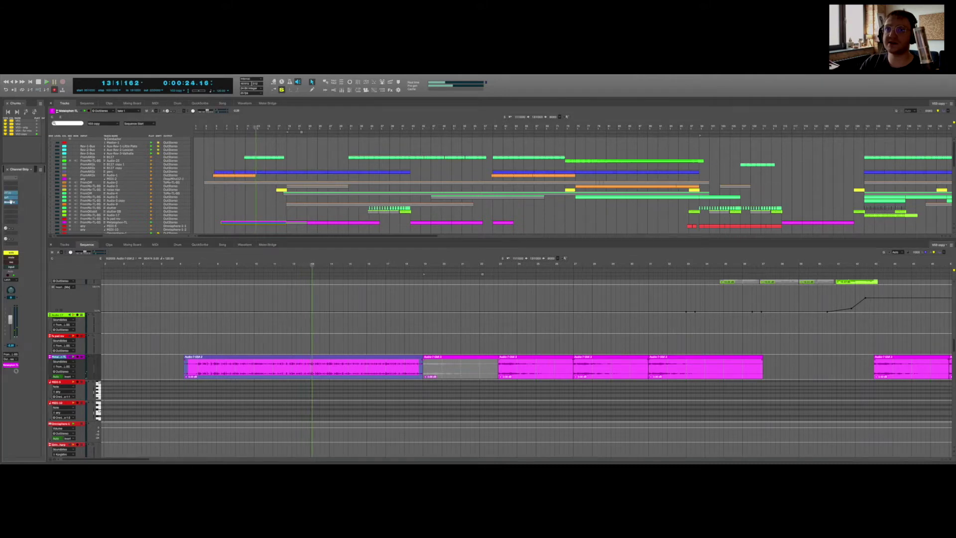
click(266, 302)
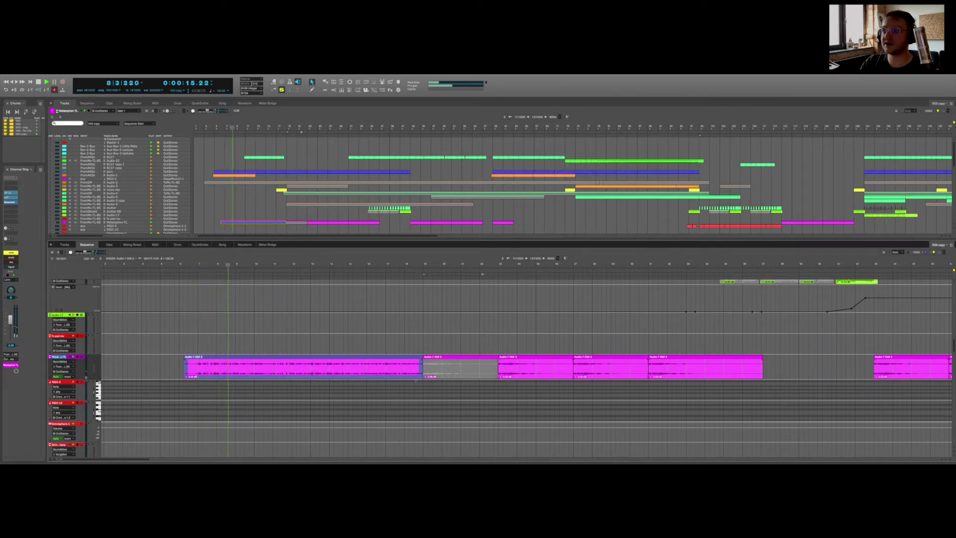
click(499, 265)
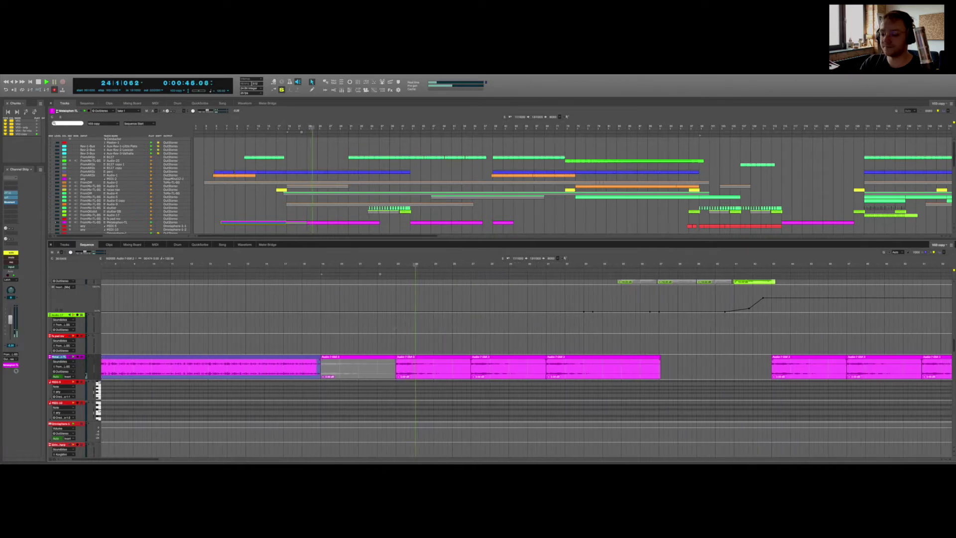
Step: Cue playback at measure 17 and solo the track of the yellow clip there while it plays
click(285, 264)
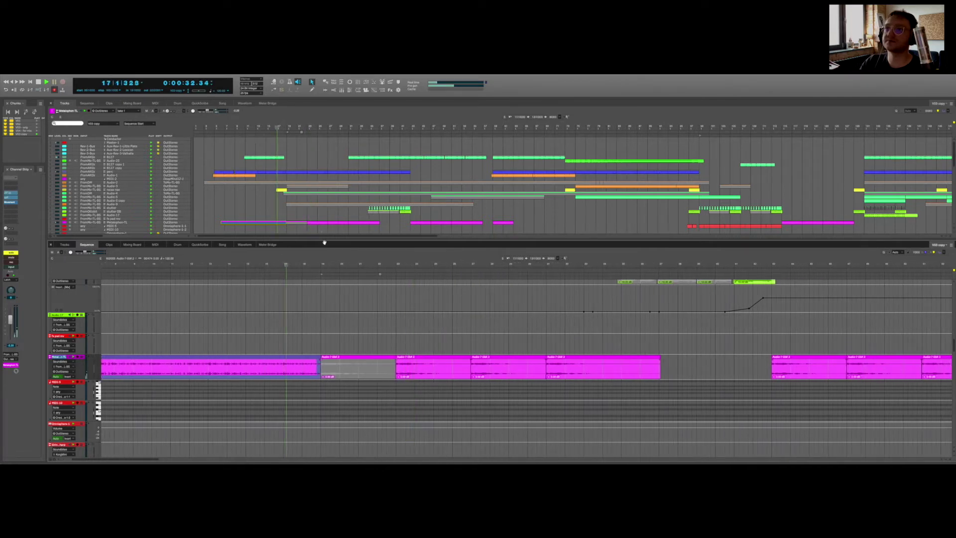
key(Escape)
click(281, 190)
key(Escape)
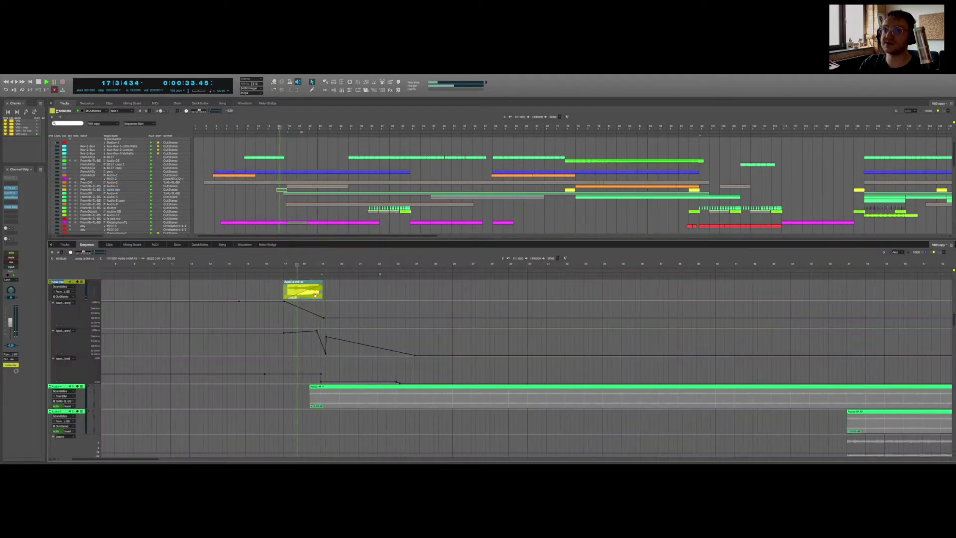
click(15, 254)
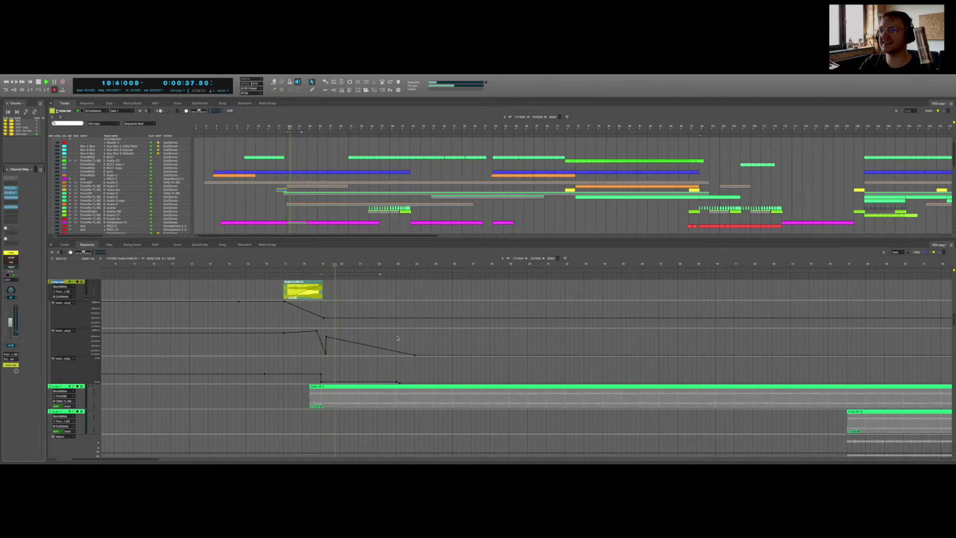
Step: Look through the tracks below the yellow clip, close the sequence editor and stop playback
scroll(498, 359, down, 5)
scroll(448, 185, down, 5)
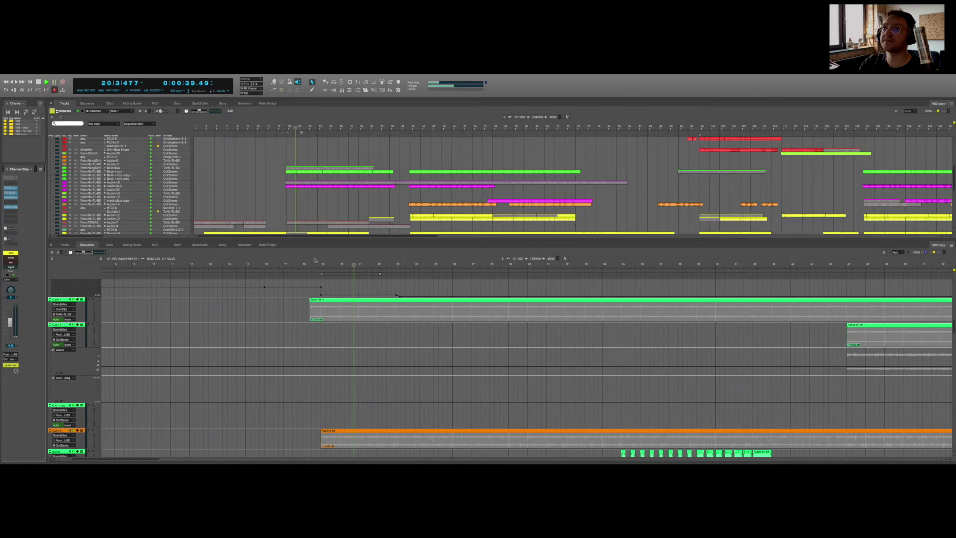
key(shift+s)
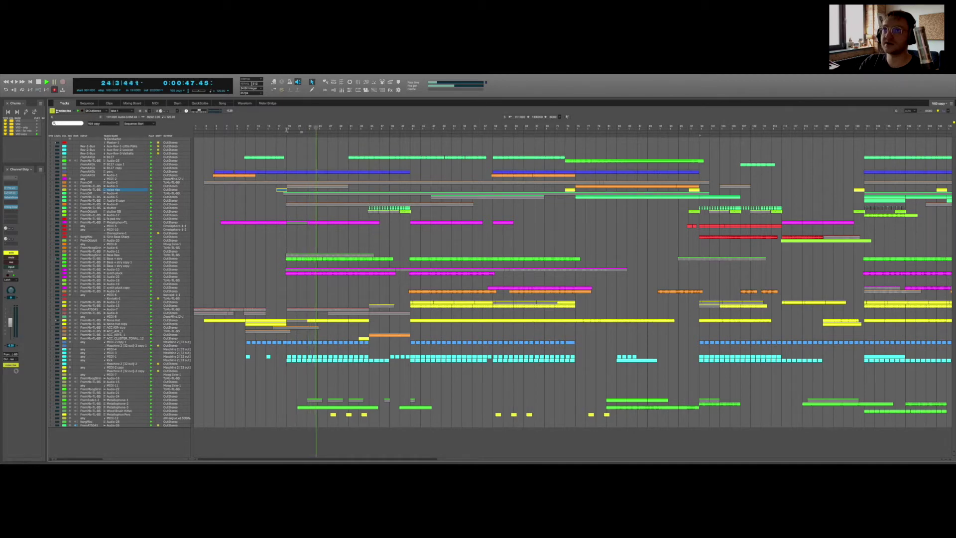
key(space)
Step: Open the muted Bass Raw clip near measure 19 in the sequence editor and unmute it
click(293, 258)
double_click(292, 258)
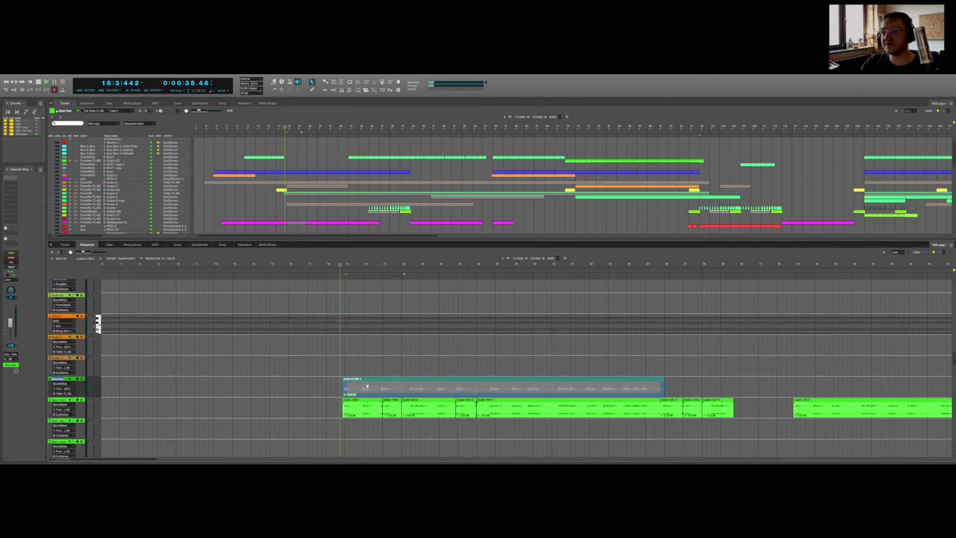
click(292, 264)
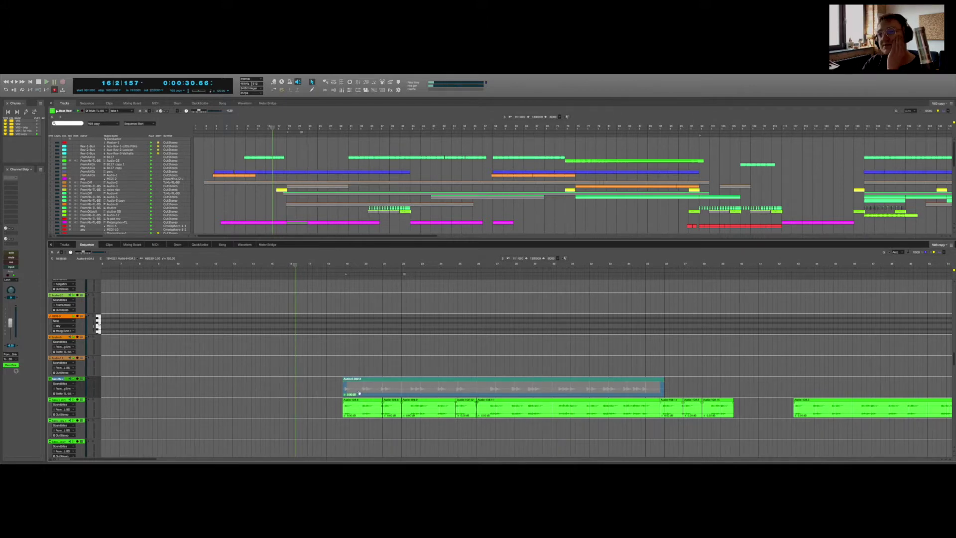
click(409, 386)
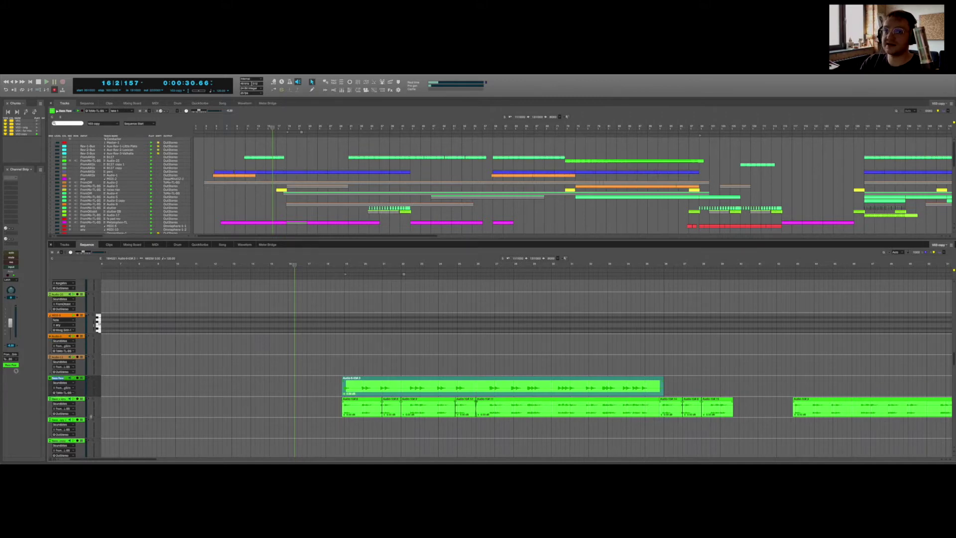
Step: Compare the Bass Raw clip with the first clip on the bass track below, and cue playback in measure 13
click(354, 409)
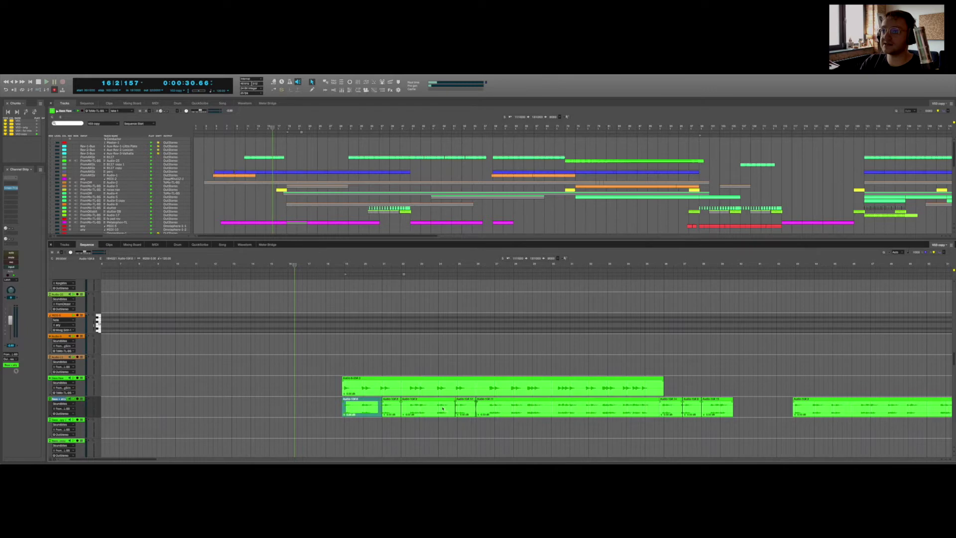
click(364, 388)
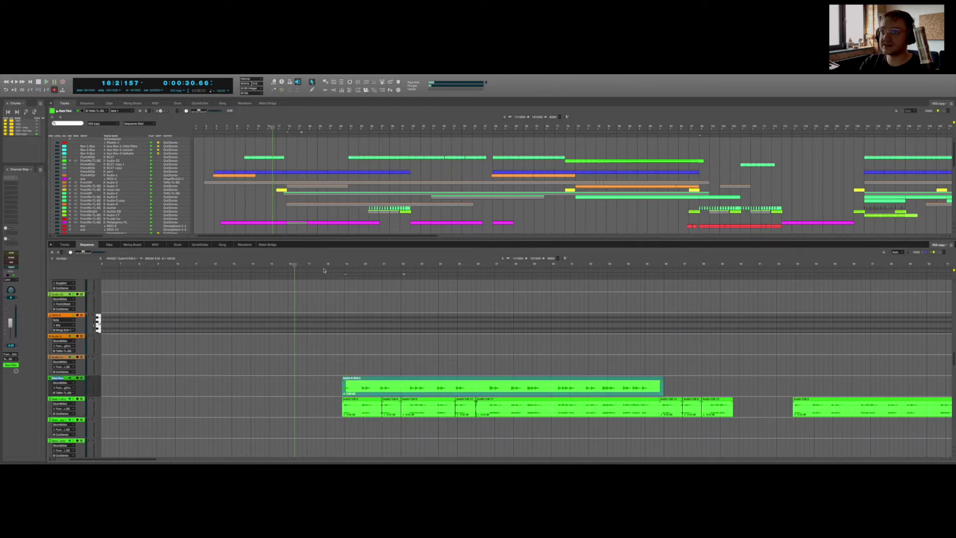
click(248, 262)
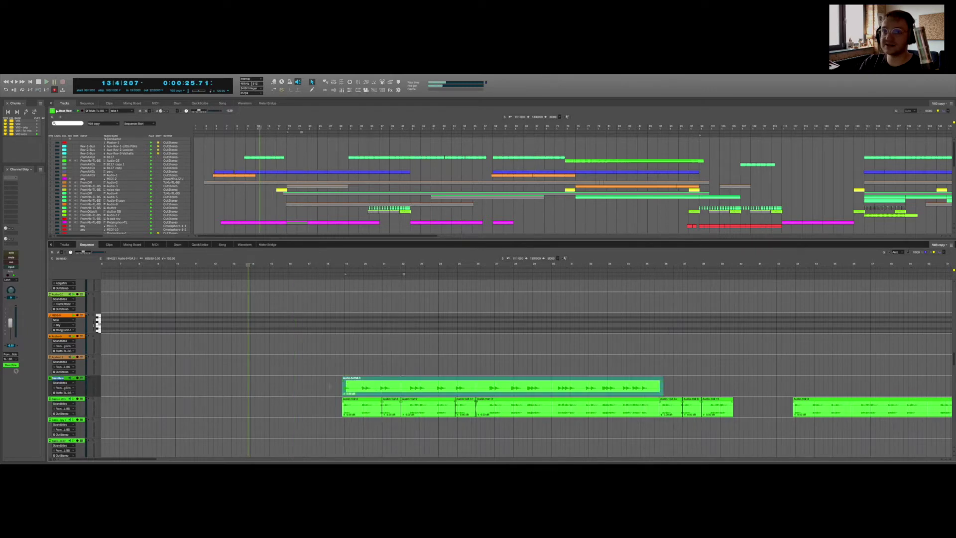
Step: Route the Bass Raw track's output to OutStereo and select its green clip near measure 19
scroll(177, 218, down, 5)
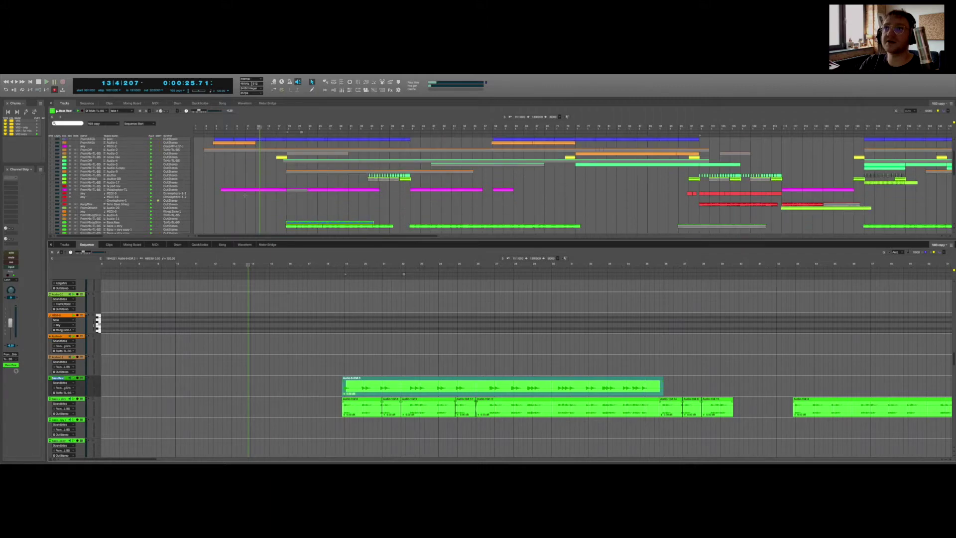
click(166, 203)
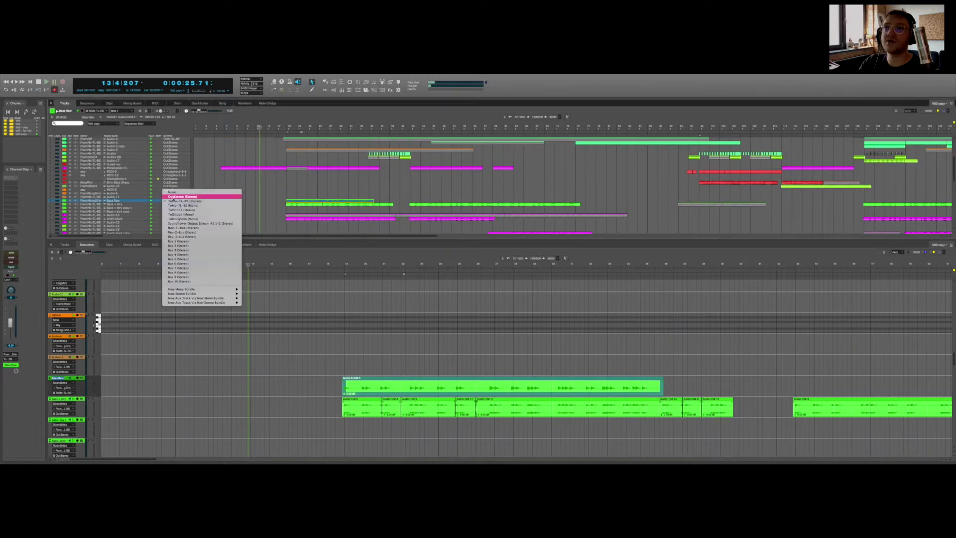
click(175, 199)
click(250, 201)
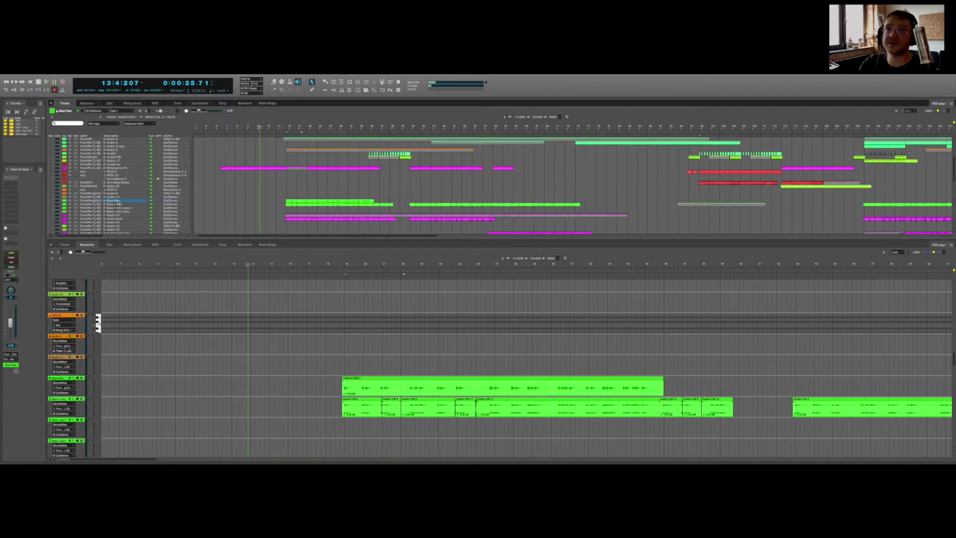
click(300, 202)
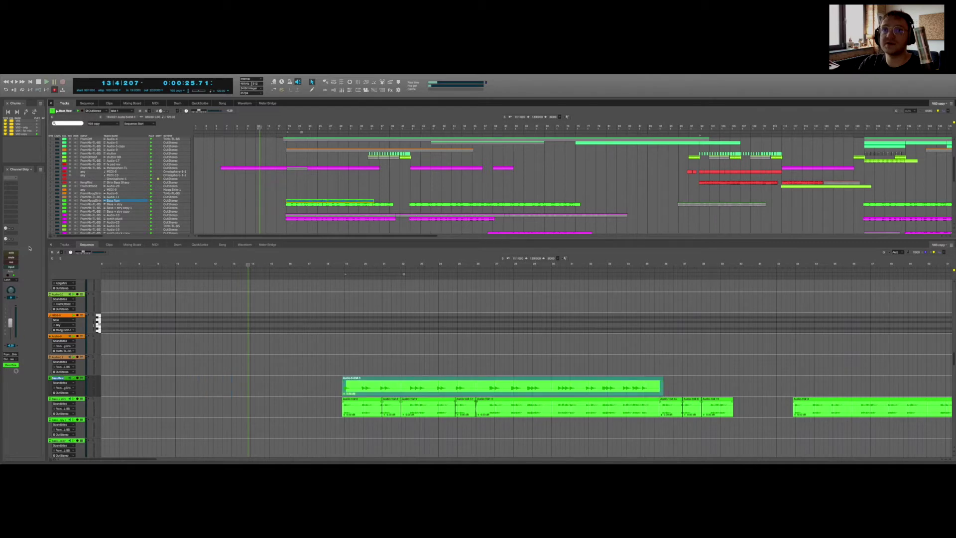
Step: Solo the Bass Raw track and play it from about measure 19, briefly raising its volume fader and lowering it again
click(10, 252)
click(344, 346)
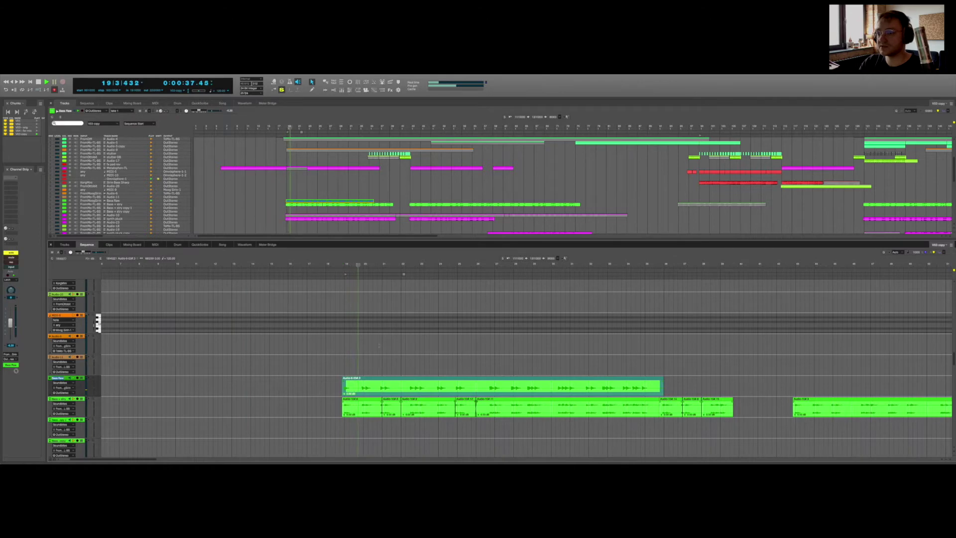
scroll(379, 345, down, 2)
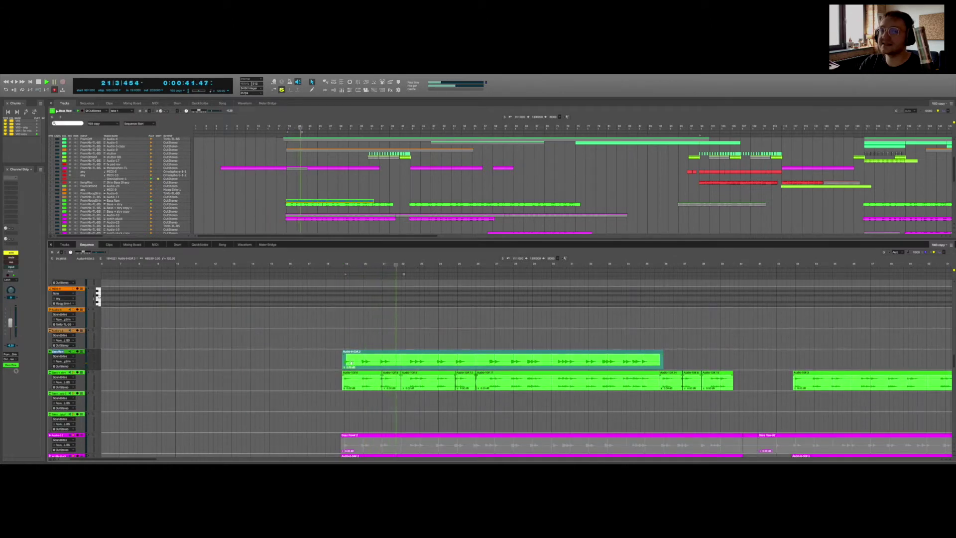
drag(10, 324, 10, 314)
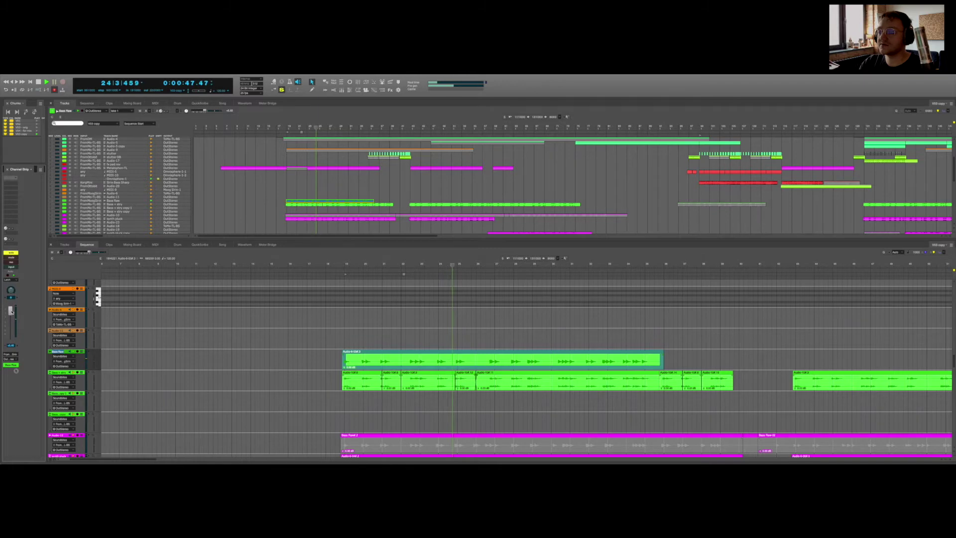
drag(10, 311, 10, 325)
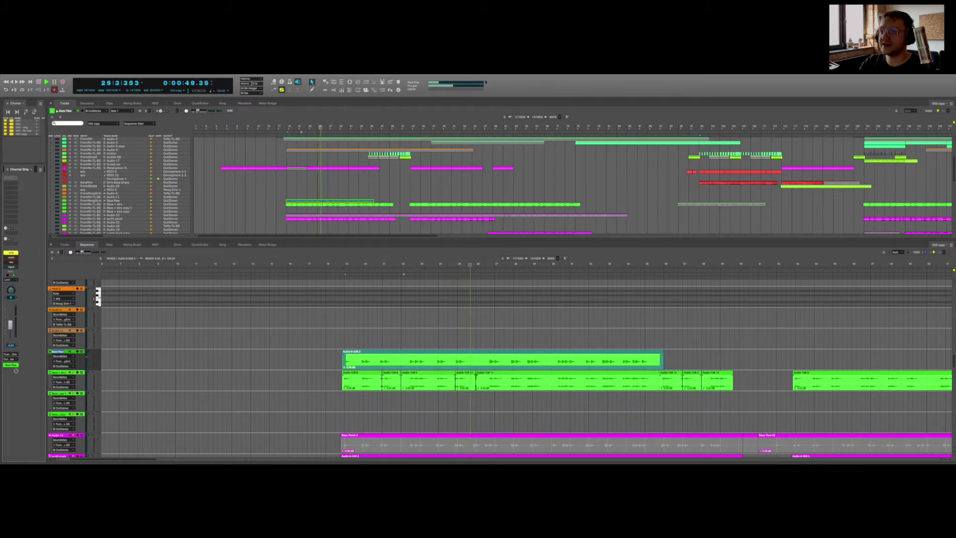
Step: Mute the Bass Raw clip, then solo the green bass track below it and play from just before measure 19
click(365, 363)
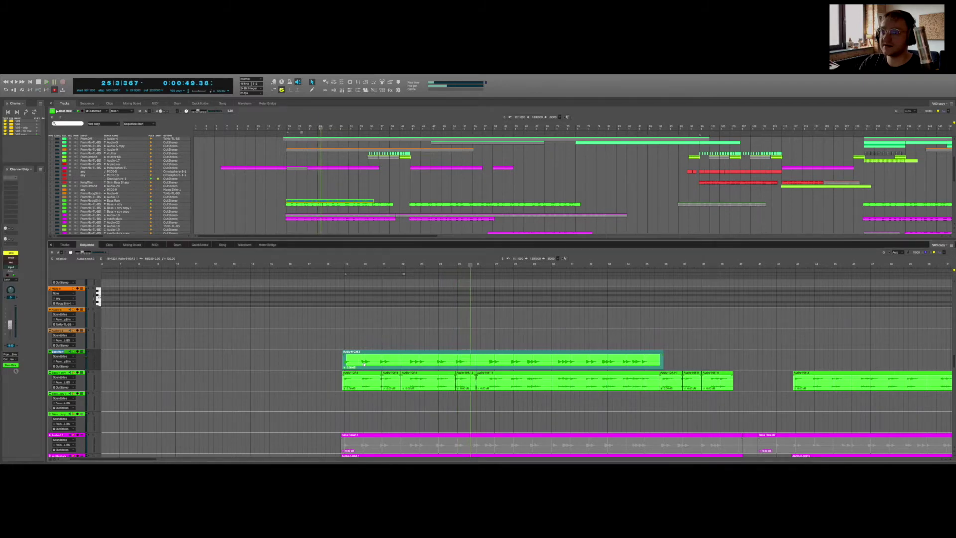
click(362, 380)
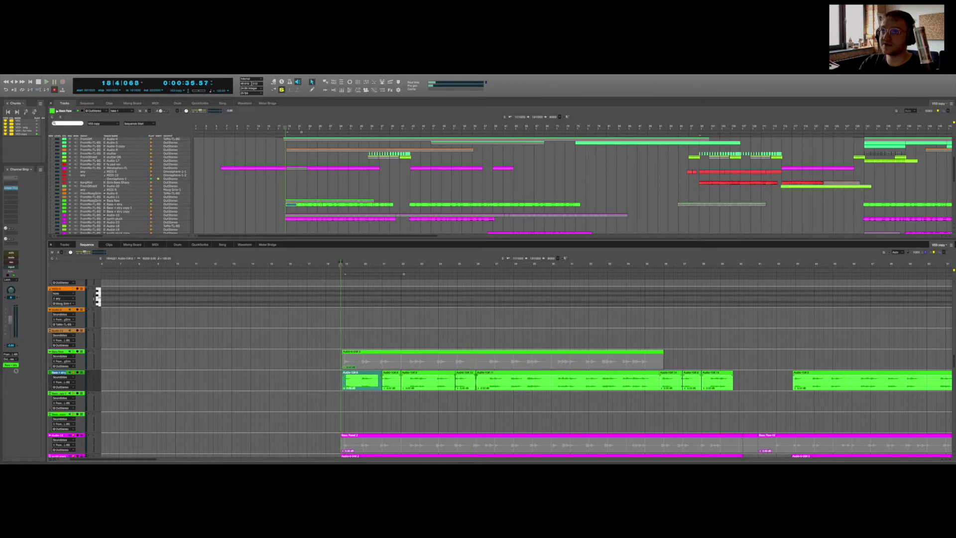
click(11, 253)
key(space)
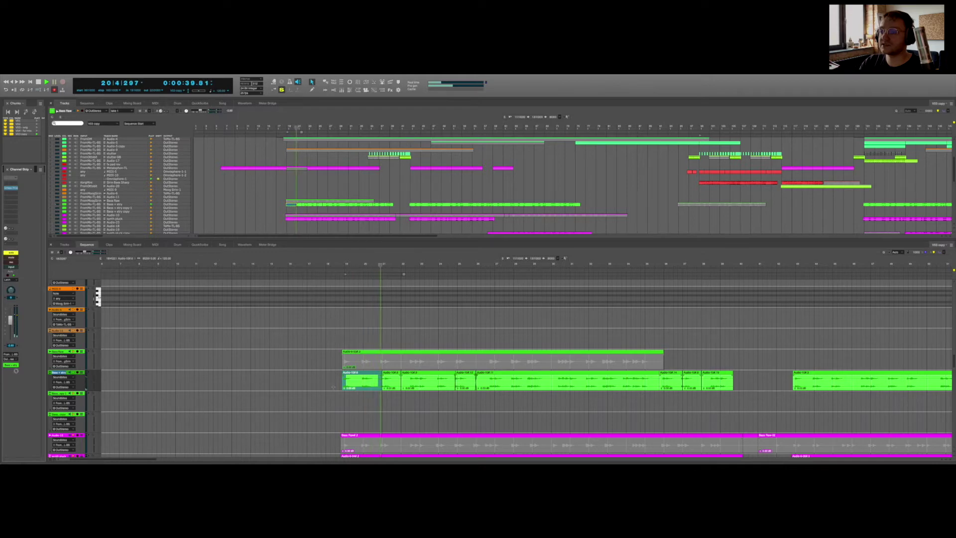
scroll(401, 380, right, 10)
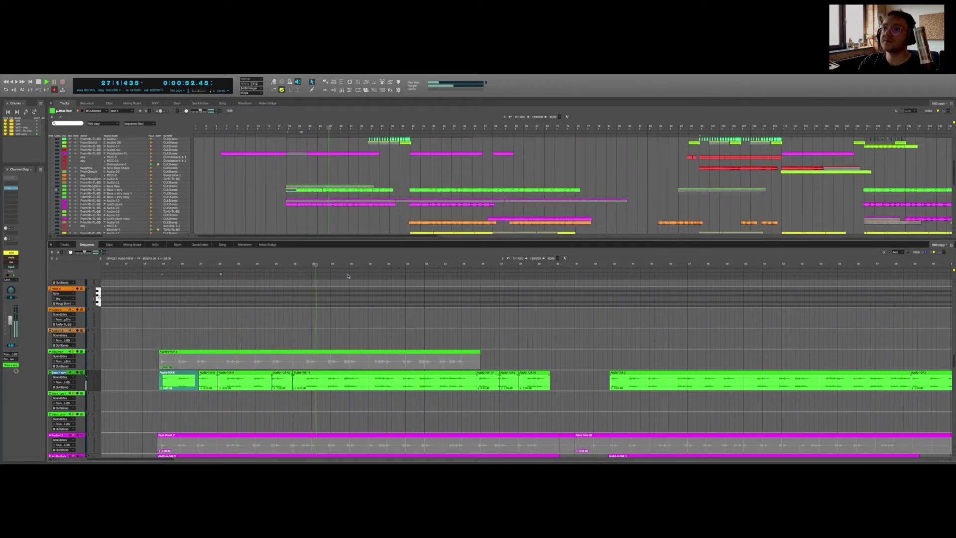
scroll(352, 373, down, 3)
scroll(353, 378, down, 1)
key(space)
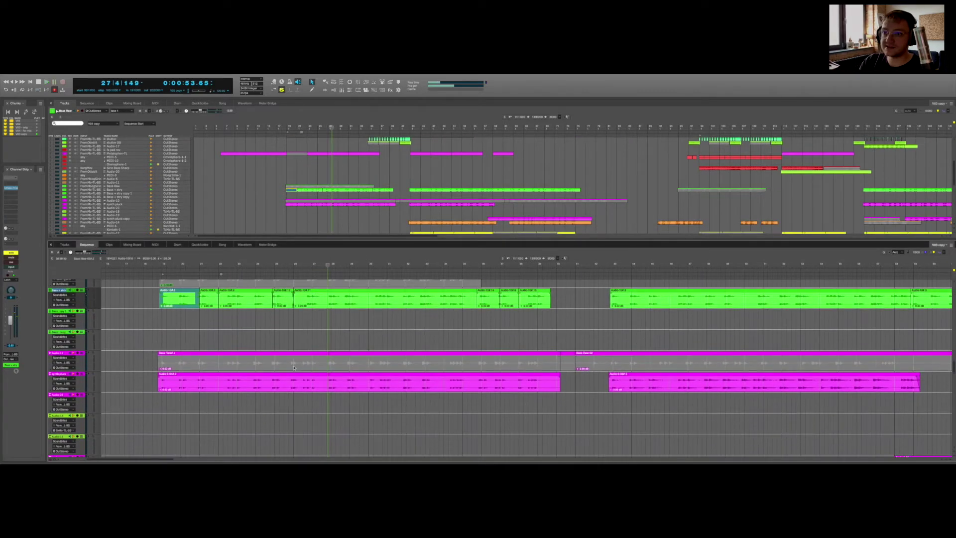
Step: Unmute the first magenta raw clip below the bass tracks, solo its track and play from measure 18
click(284, 367)
key(x)
click(266, 361)
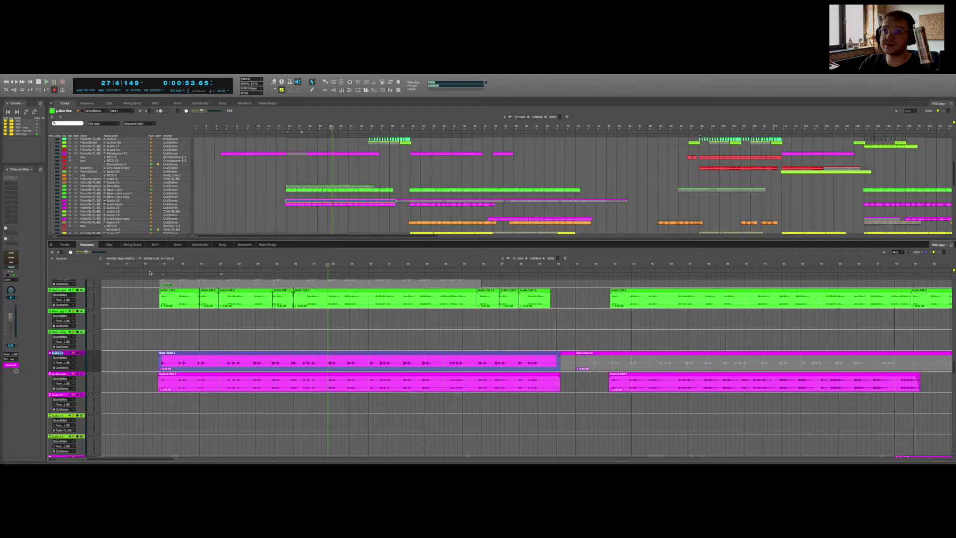
click(155, 265)
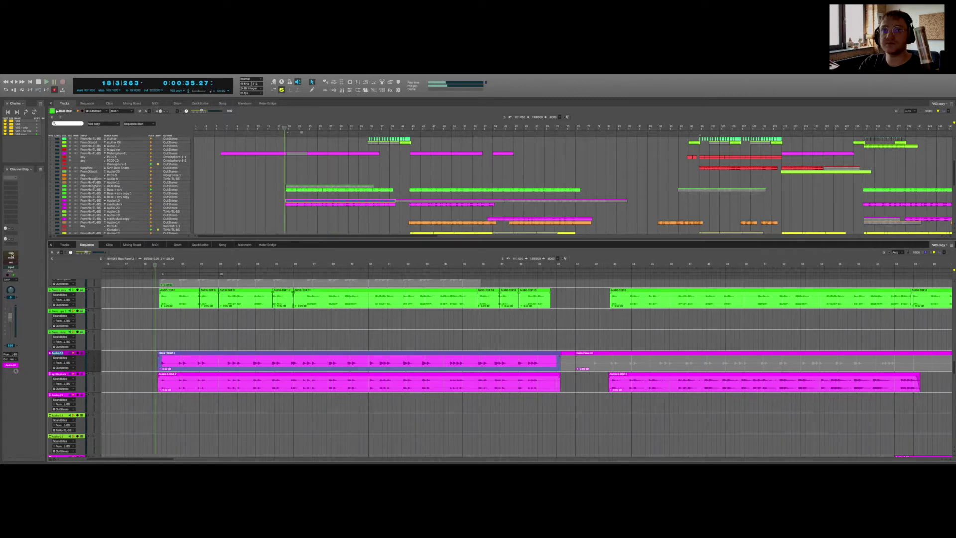
key(space)
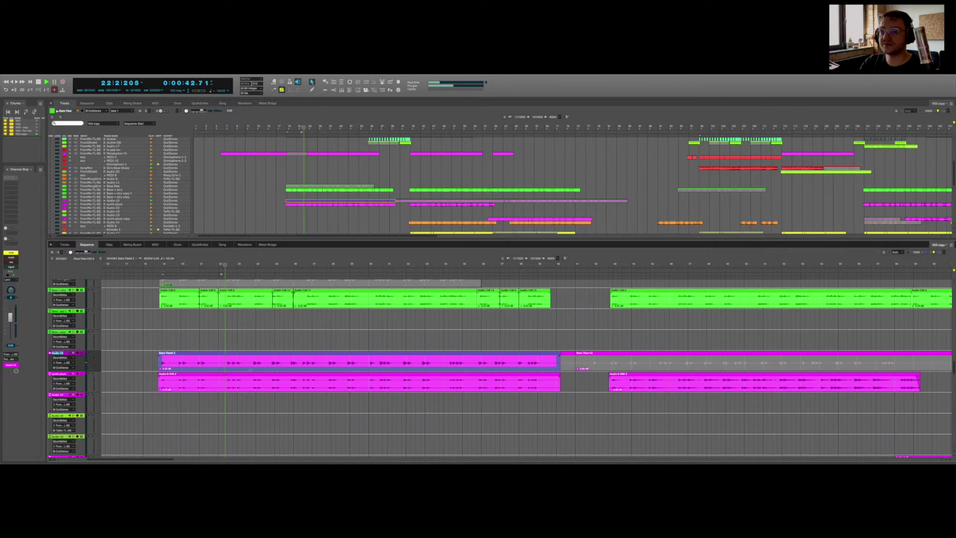
Step: Mute the magenta raw clip again, then solo the processed magenta track below it and play from just before measure 19
key(m)
click(219, 359)
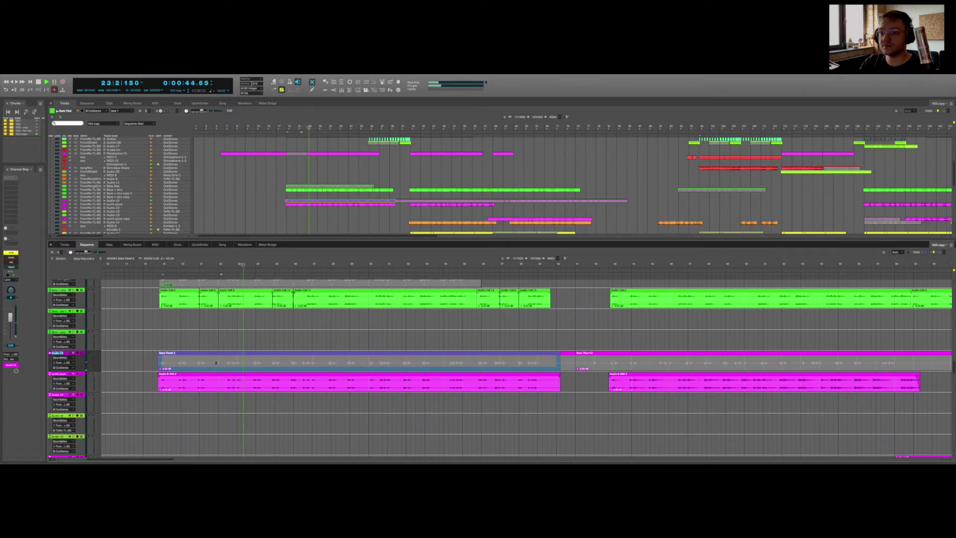
click(211, 383)
click(10, 253)
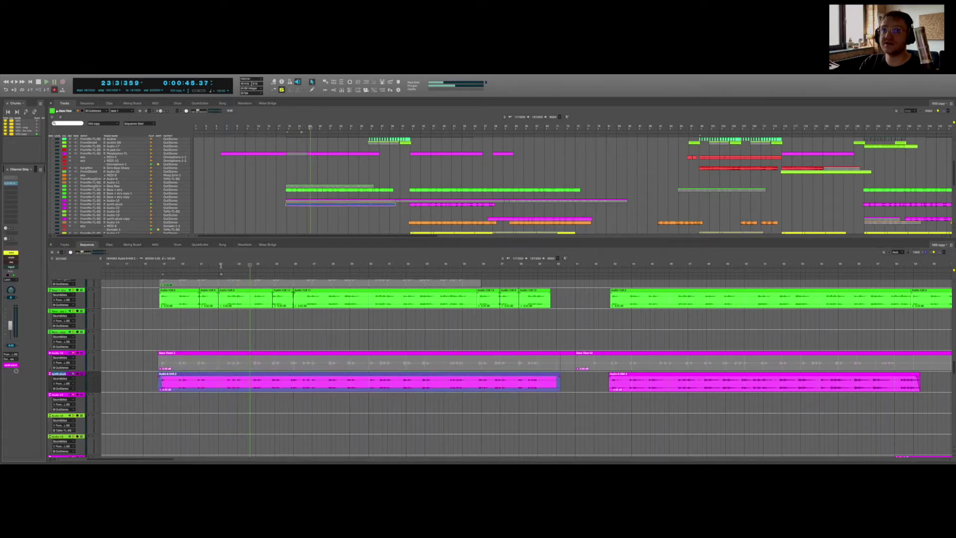
click(158, 264)
key(space)
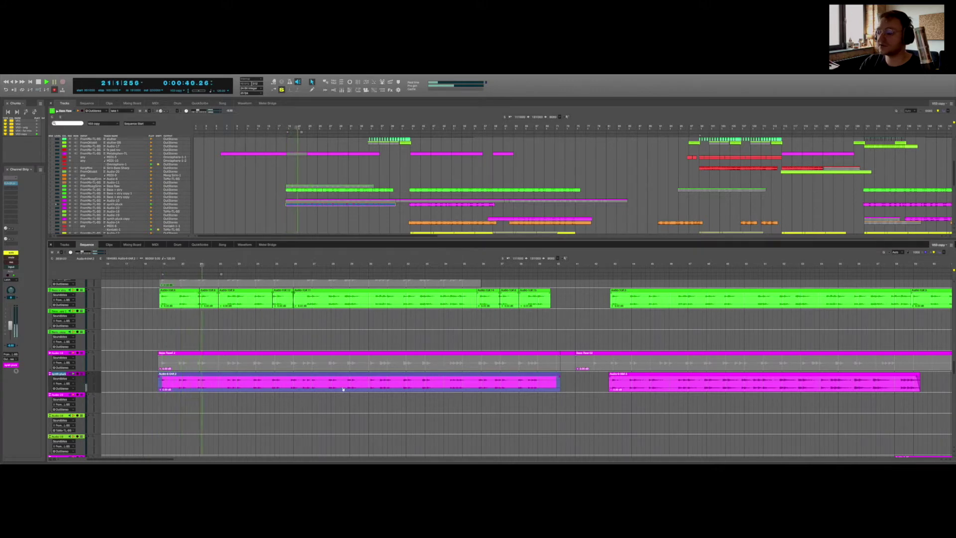
Step: Compare the green bass track and the processed magenta track by listening to each one soloed during playback
scroll(343, 389, up, 2)
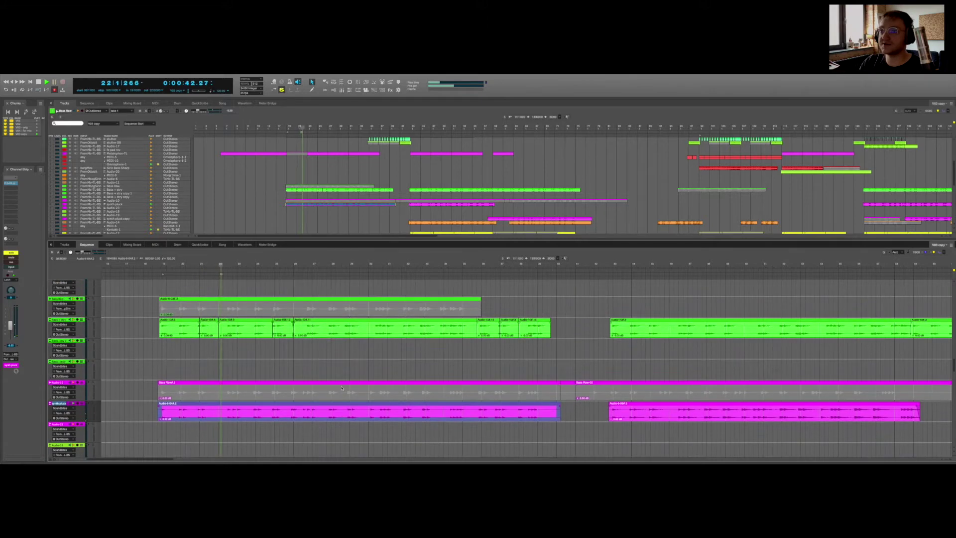
click(179, 328)
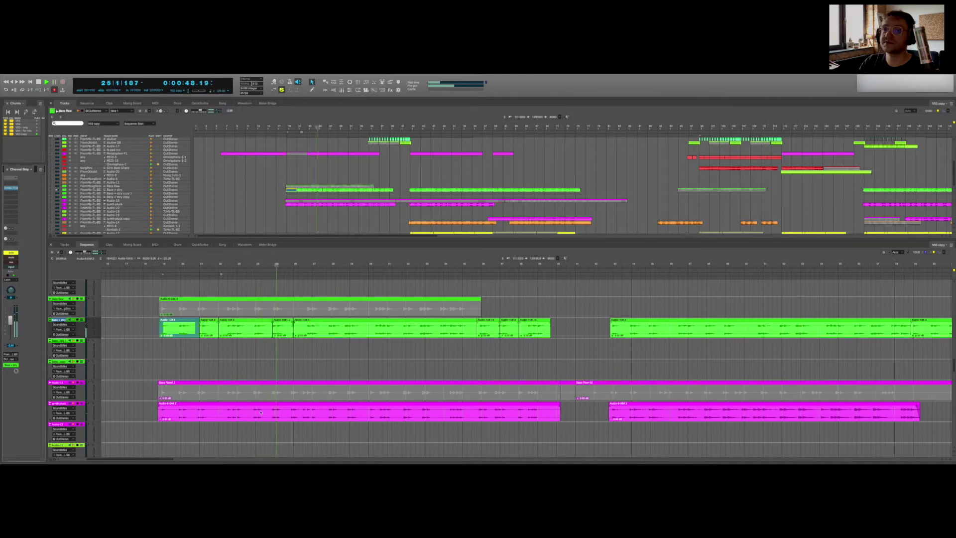
click(175, 412)
click(11, 252)
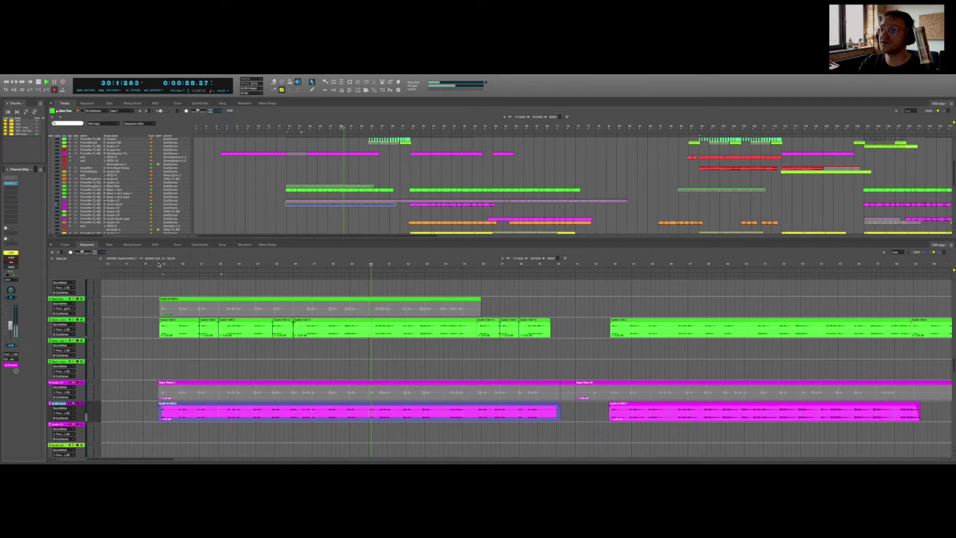
Step: Look through the tracks below the bass parts, down to the blue and cyan MIDI clips
scroll(428, 408, down, 2)
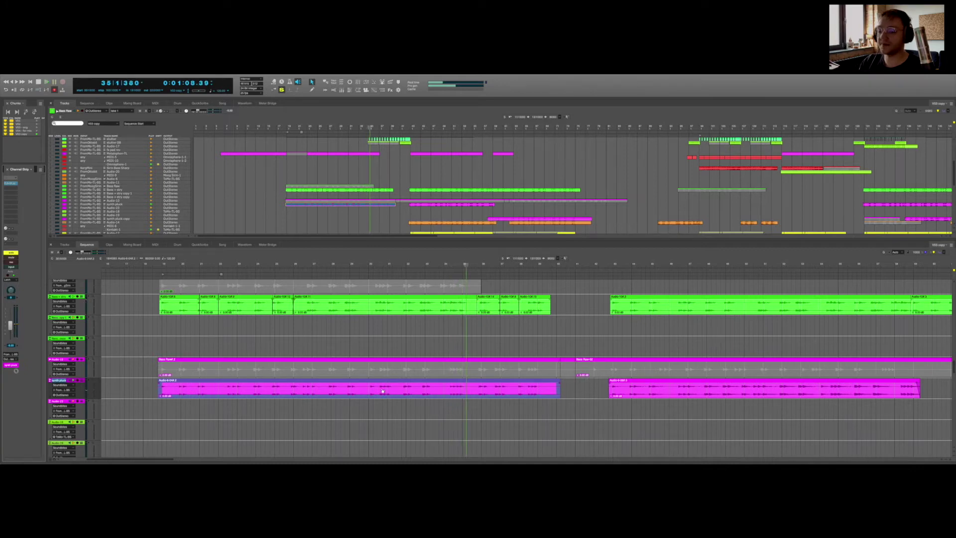
scroll(359, 171, down, 6)
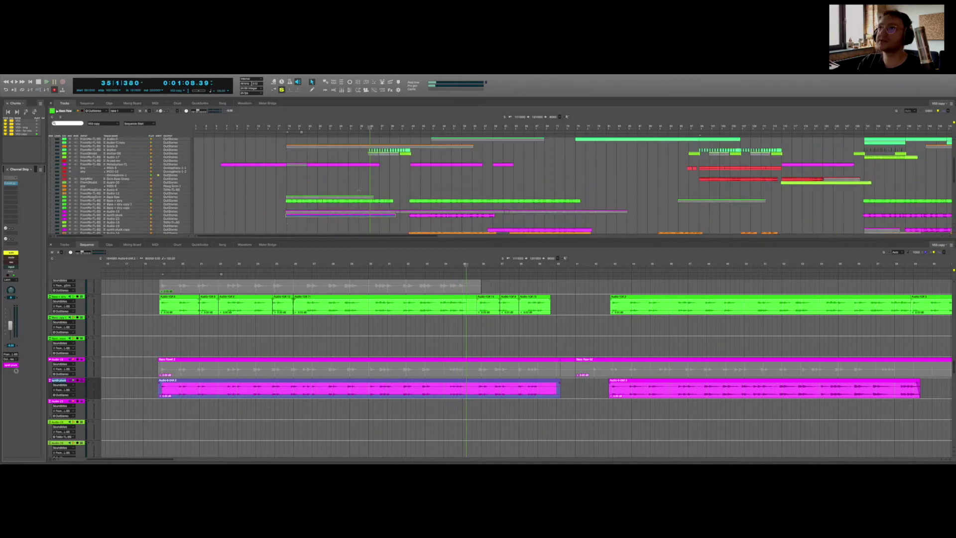
scroll(359, 171, down, 3)
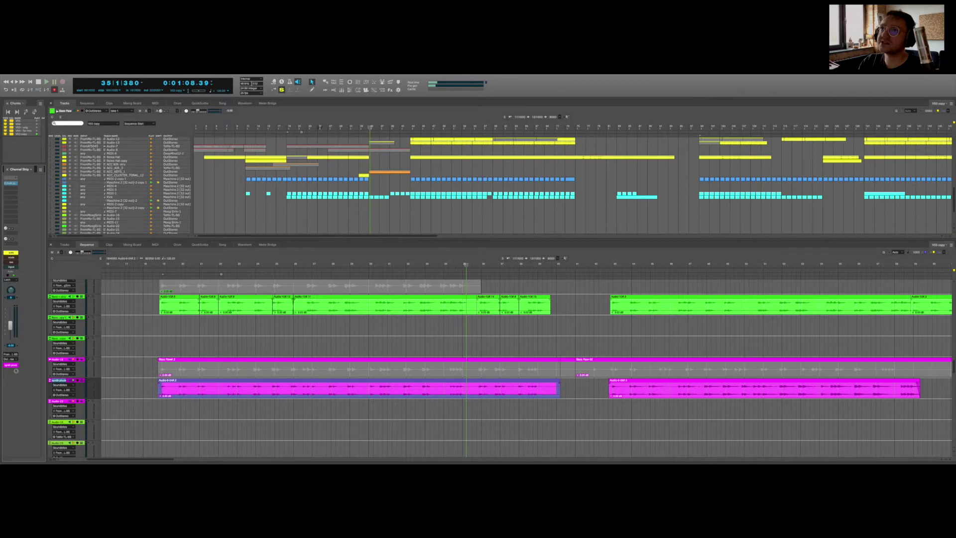
key(space)
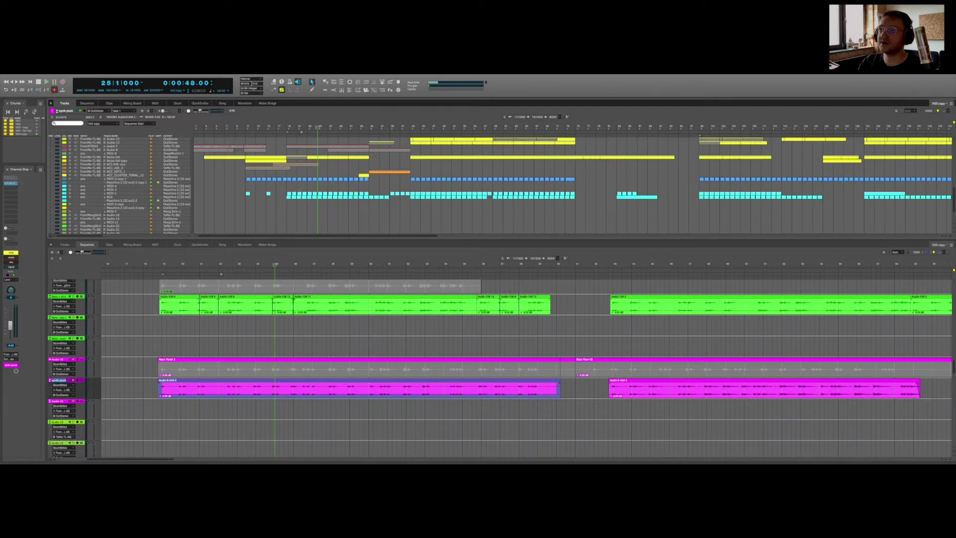
scroll(573, 184, up, 3)
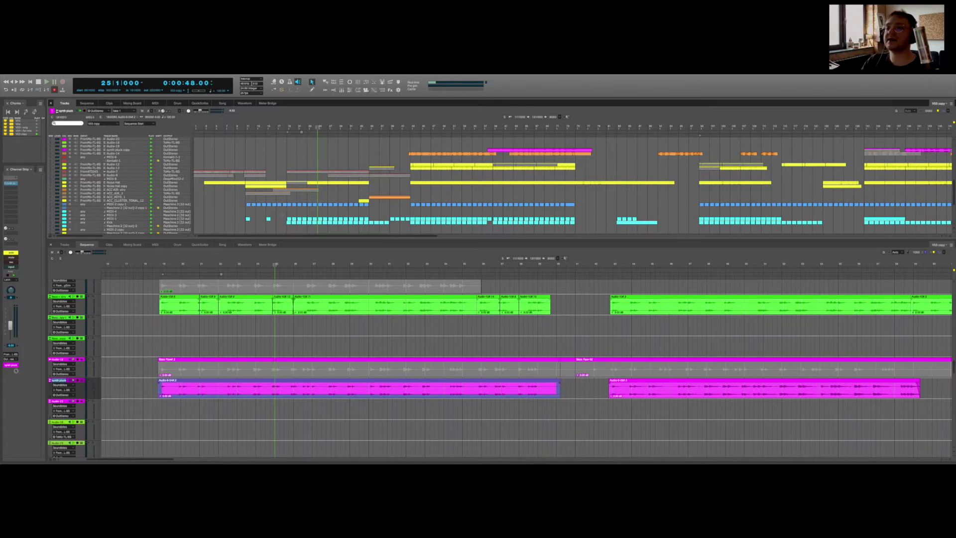
scroll(292, 220, down, 3)
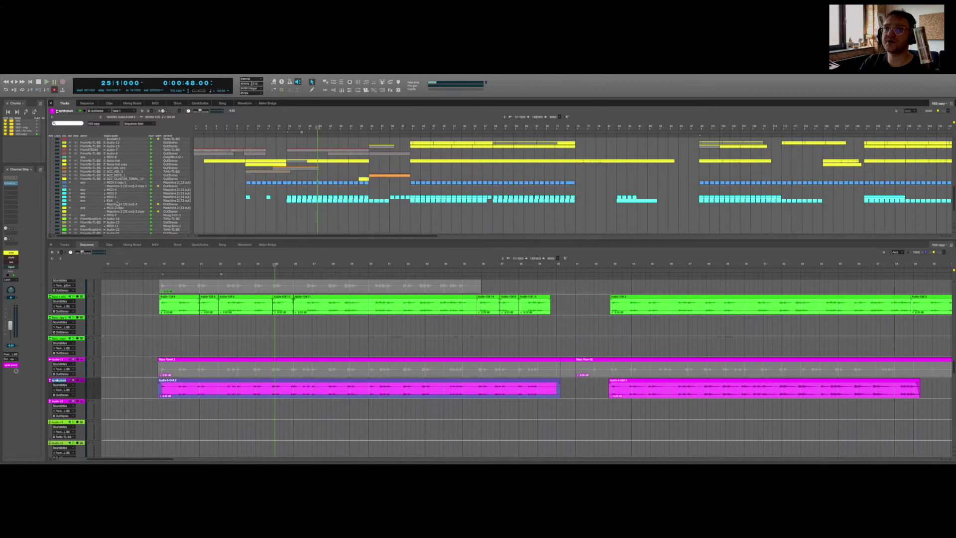
Step: Play from just before measure 19, inspecting the cyan MIDI track and the Maschine 2 instrument track below it
click(242, 125)
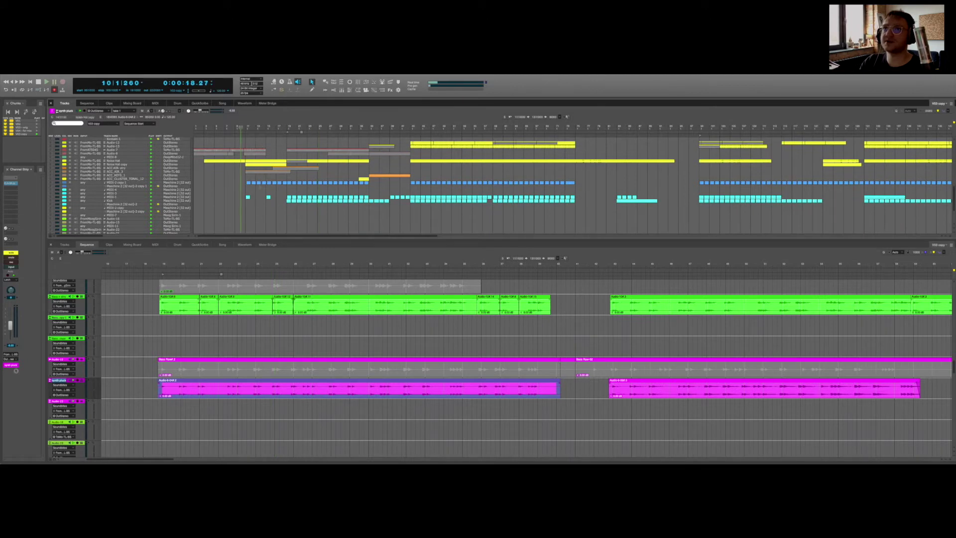
click(287, 126)
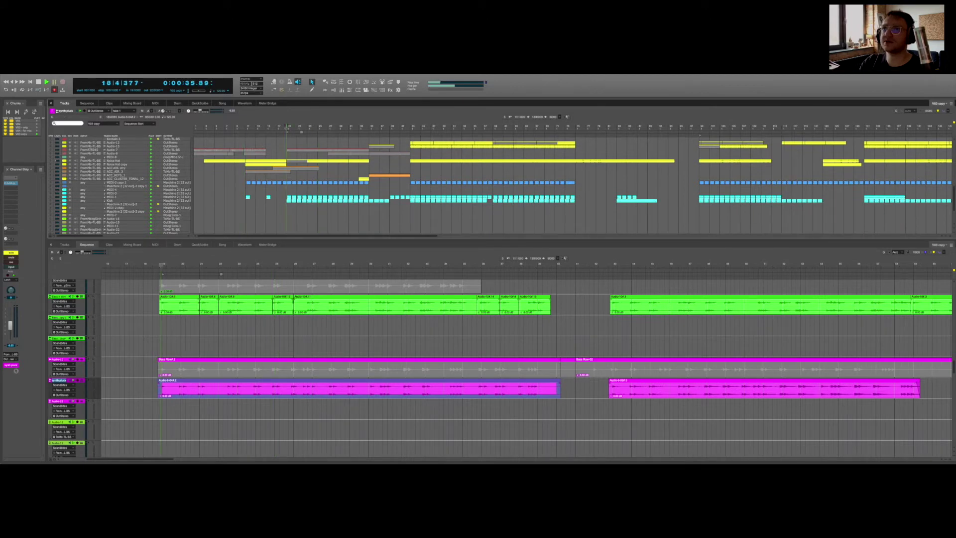
click(295, 201)
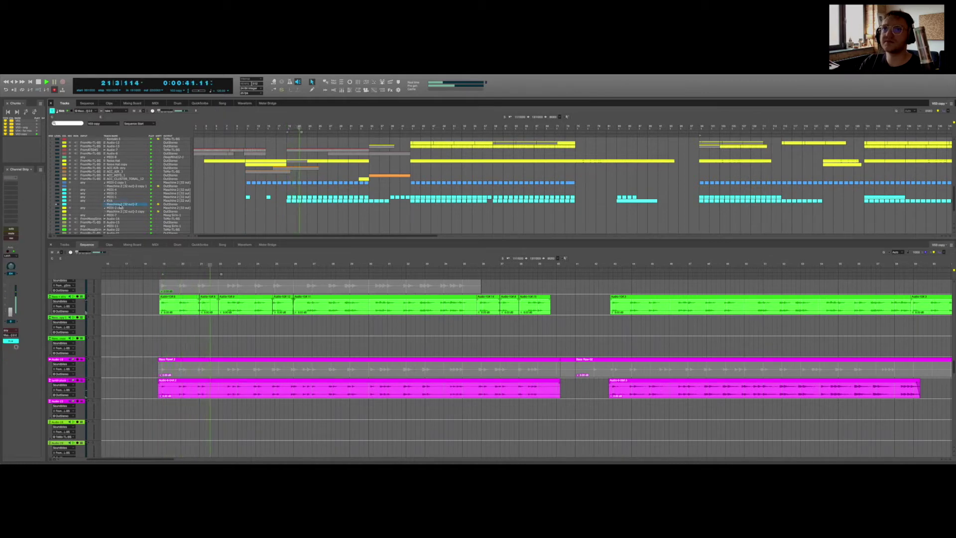
click(122, 204)
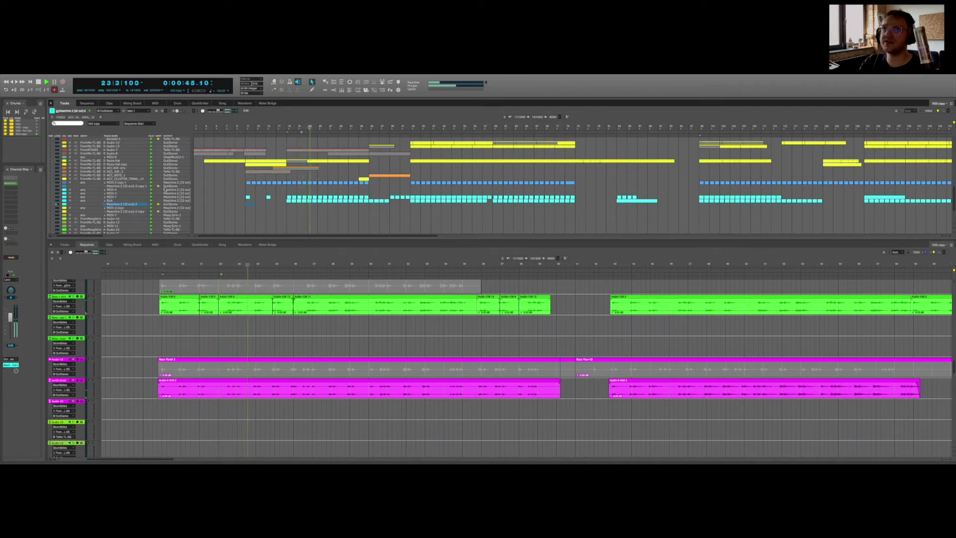
Step: Solo the track of the blue MIDI clips during playback, then clear the solo, stop and look at the tracks below
click(113, 190)
click(130, 184)
click(11, 229)
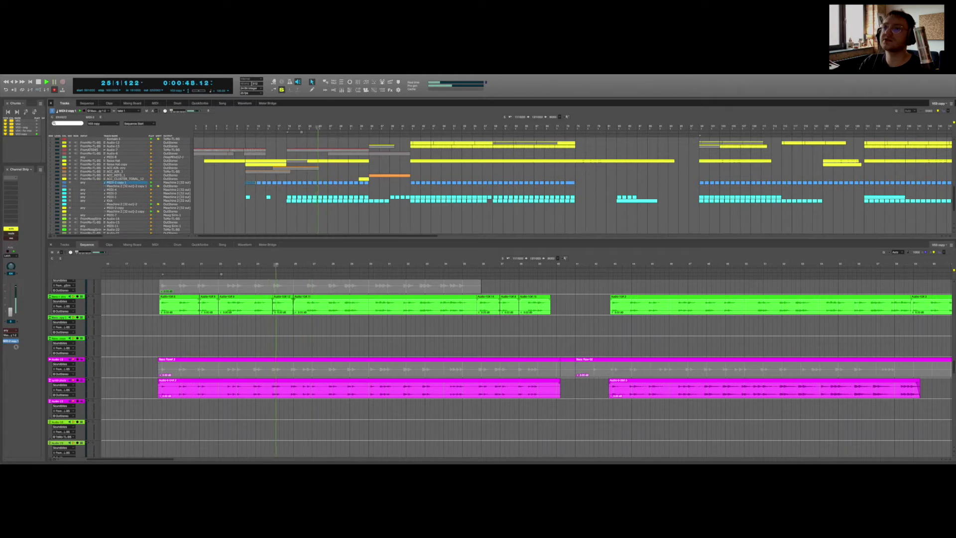
click(151, 225)
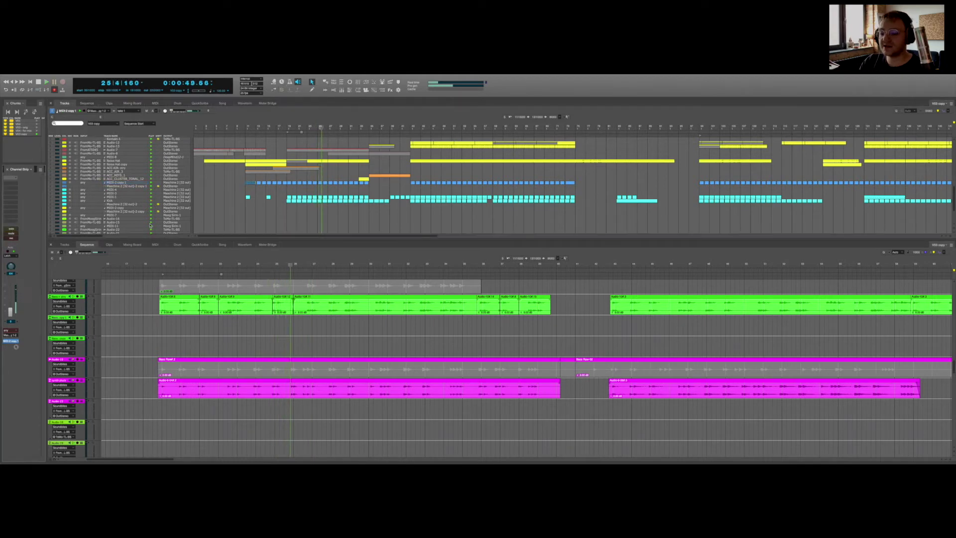
scroll(364, 190, down, 5)
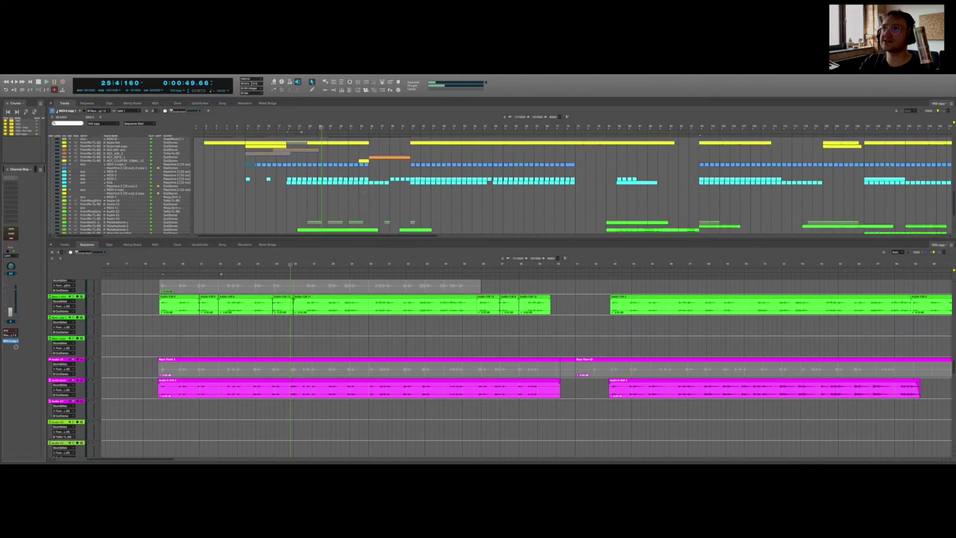
Step: Enlarge the track overview to full height and play the whole arrangement from about measure 2
scroll(364, 190, up, 5)
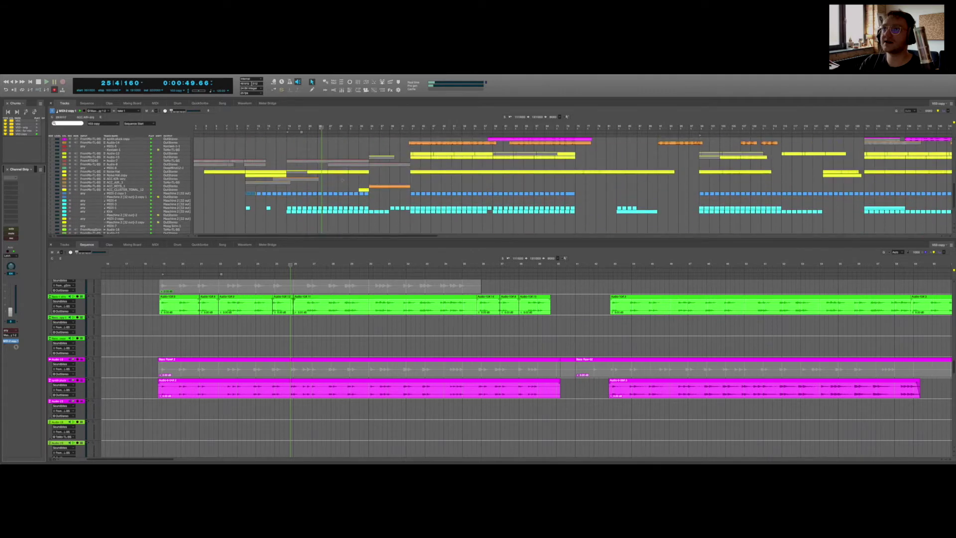
drag(357, 247, 357, 460)
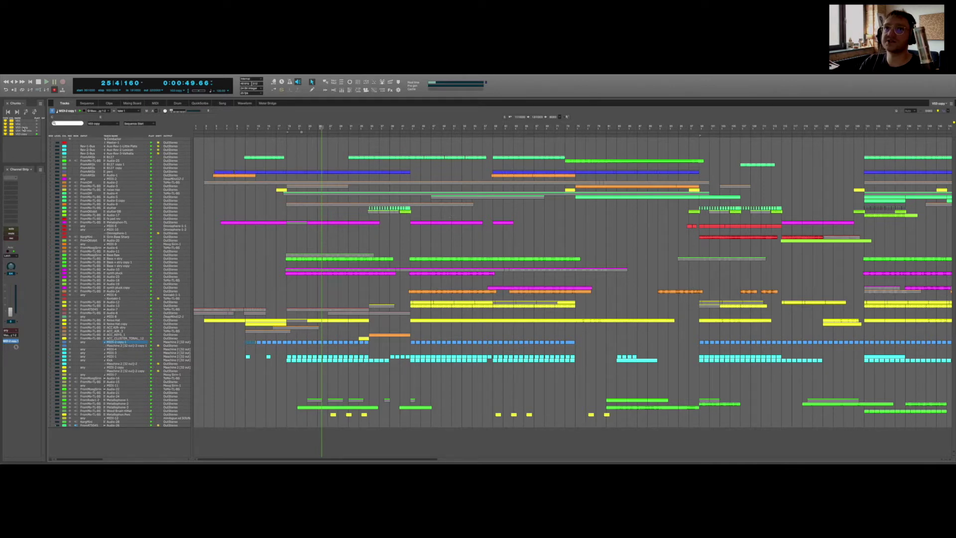
click(21, 134)
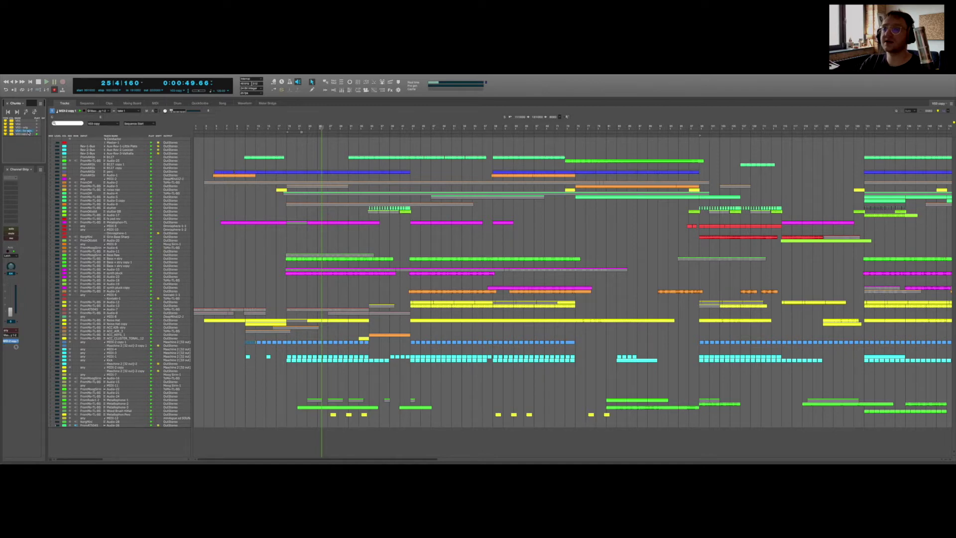
key(space)
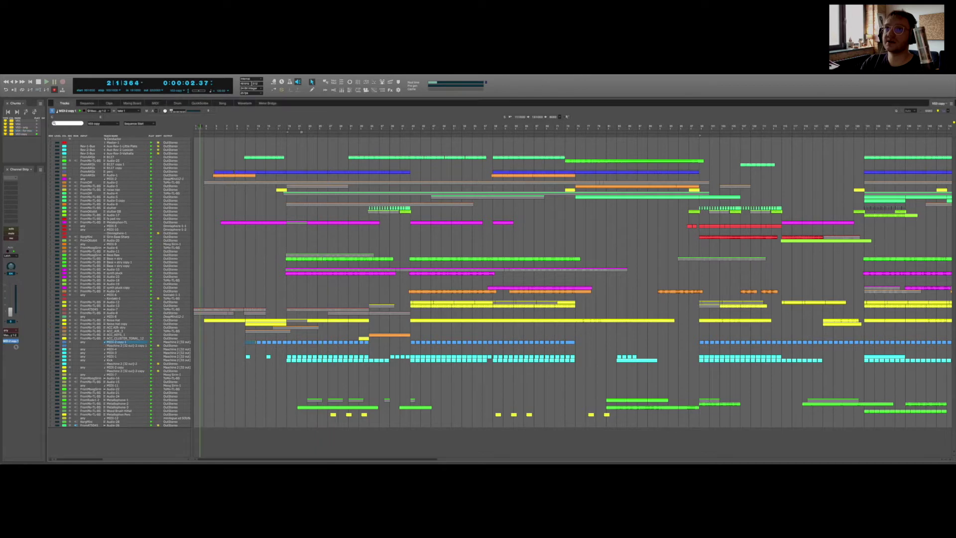
click(200, 127)
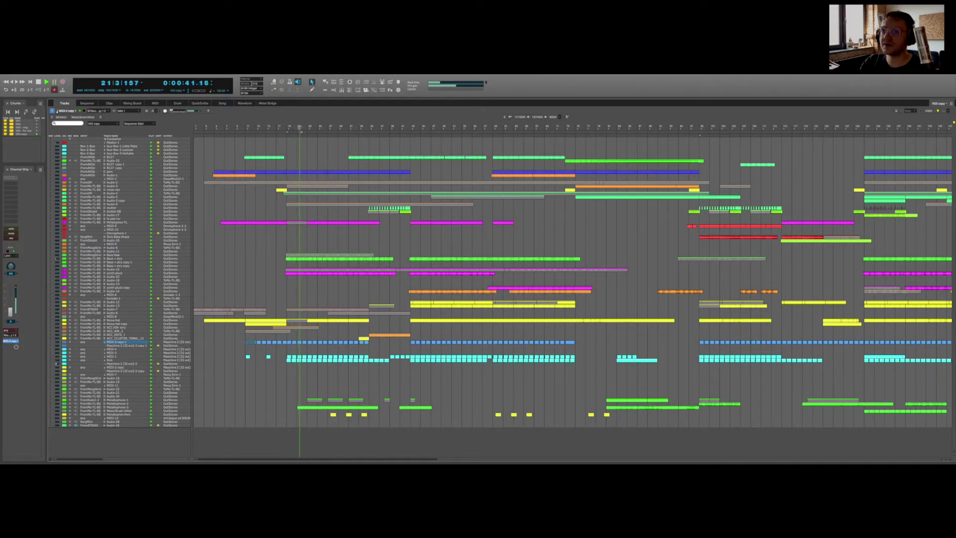
Step: Select the long green clip starting near measure 21, place the playhead at measure 24 and show the clip in the sequence editor
click(339, 408)
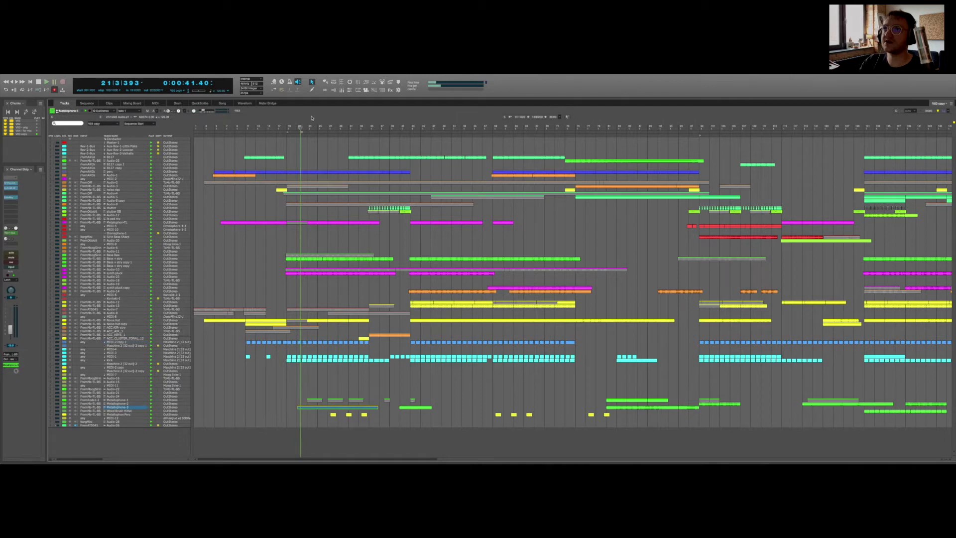
scroll(475, 206, right, 5)
scroll(474, 206, left, 5)
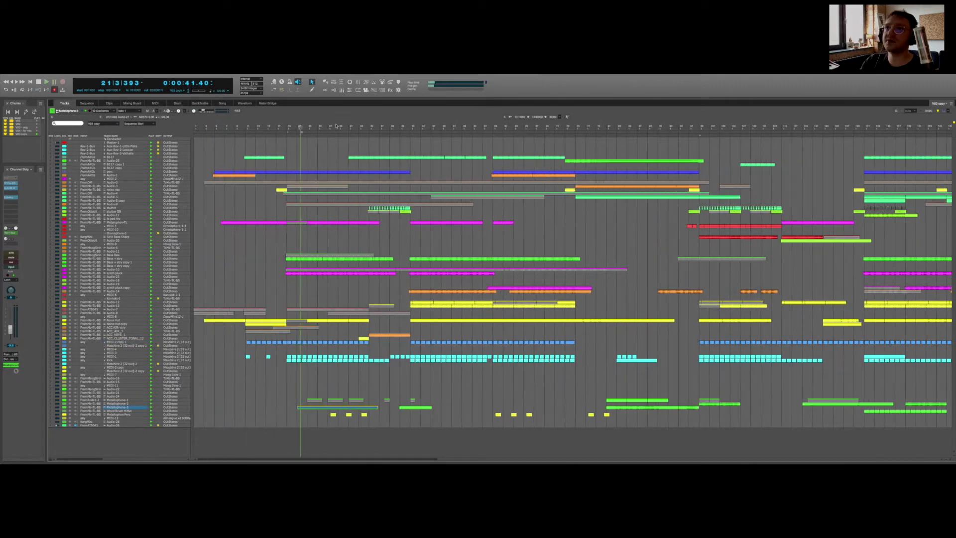
click(313, 412)
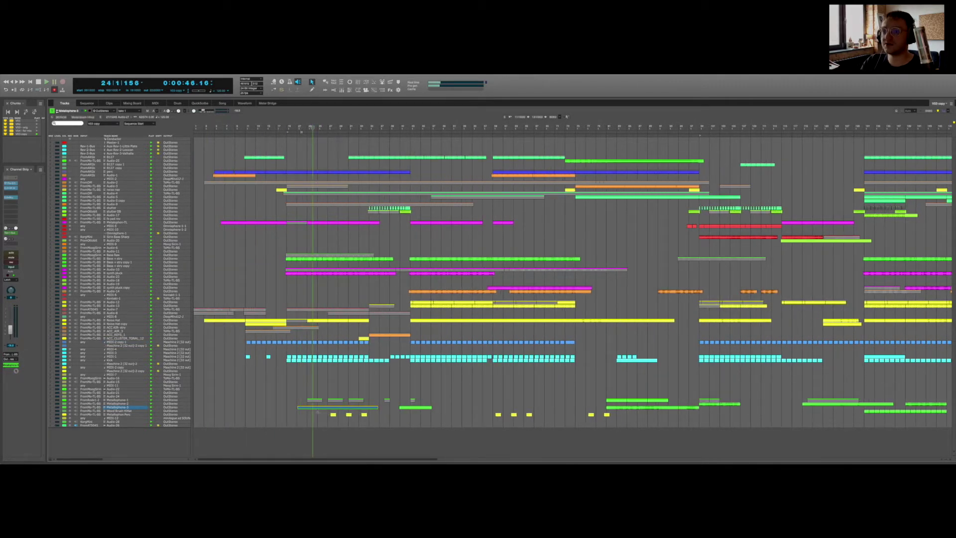
key(shift+g)
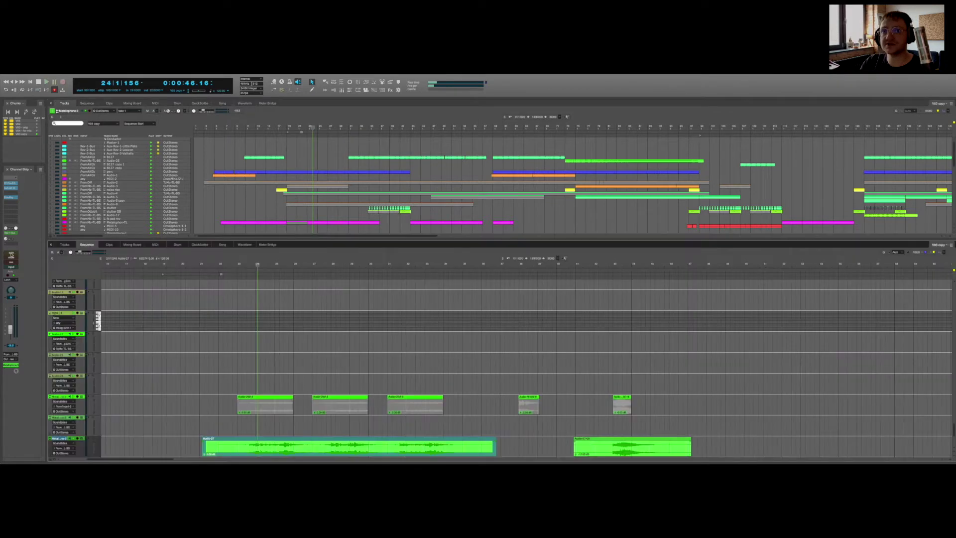
Step: Play from measure 24 with the long green clip's track soloed, then solo the track of the short yellow clips
click(11, 253)
scroll(308, 305, down, 3)
key(space)
scroll(308, 305, down, 3)
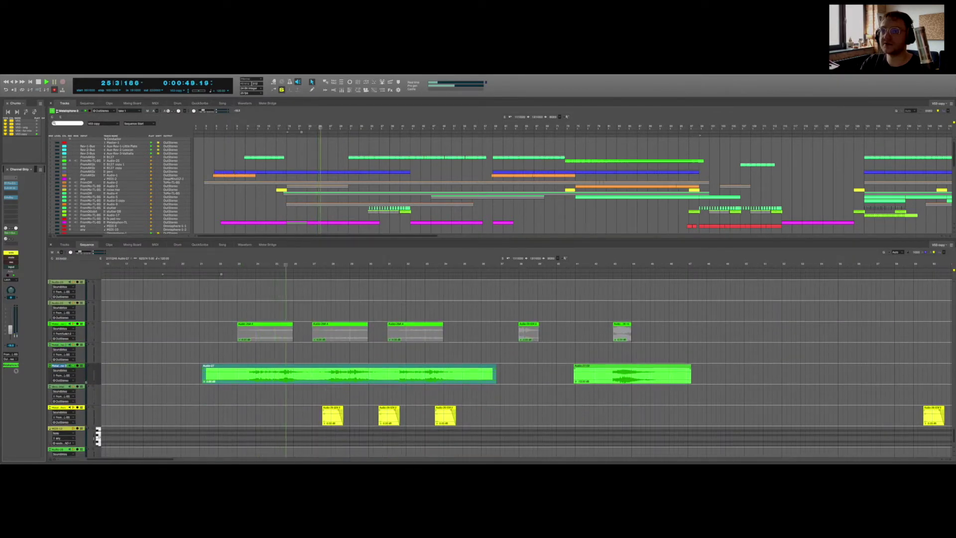
click(332, 415)
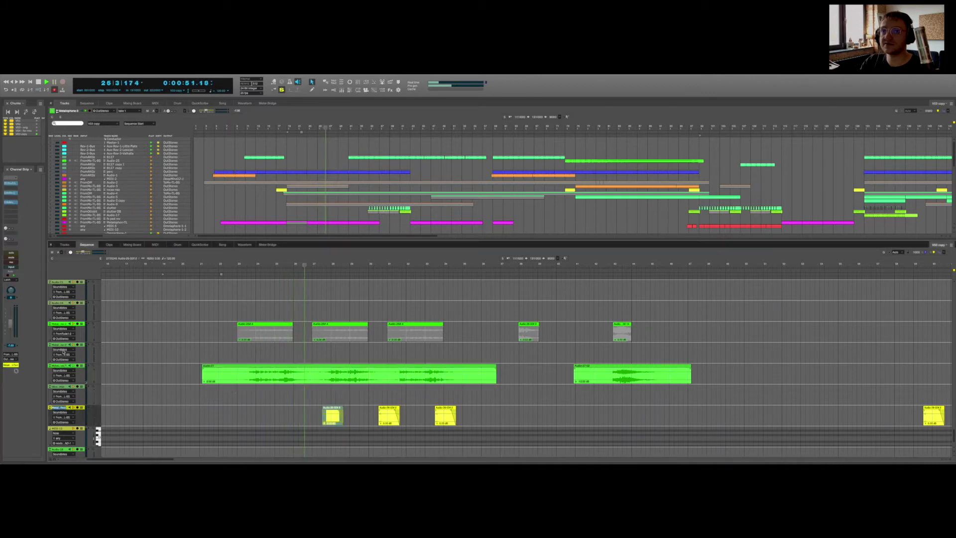
click(12, 253)
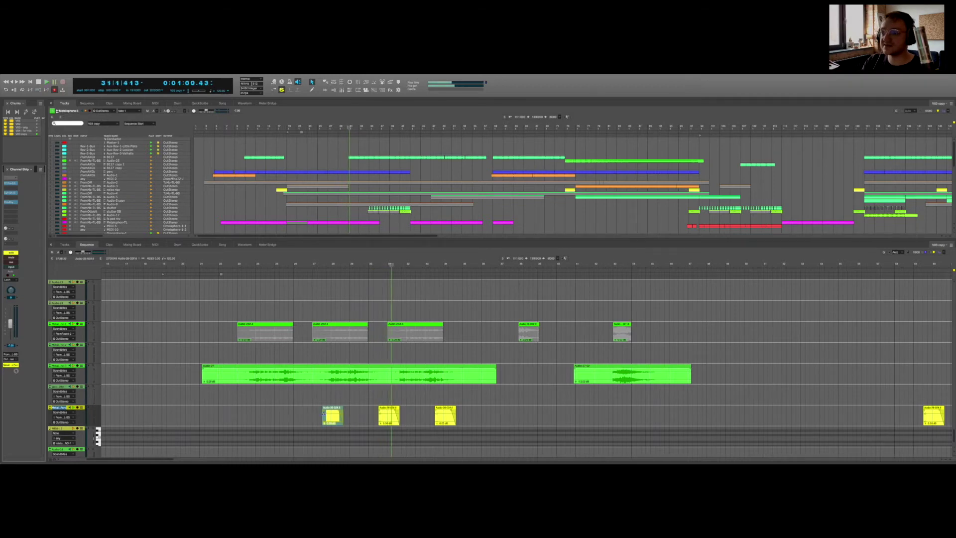
Step: Extend the start of the first short yellow clip back to between measures 13 and 14 and play from about measure 15
scroll(371, 394, left, 3)
click(403, 418)
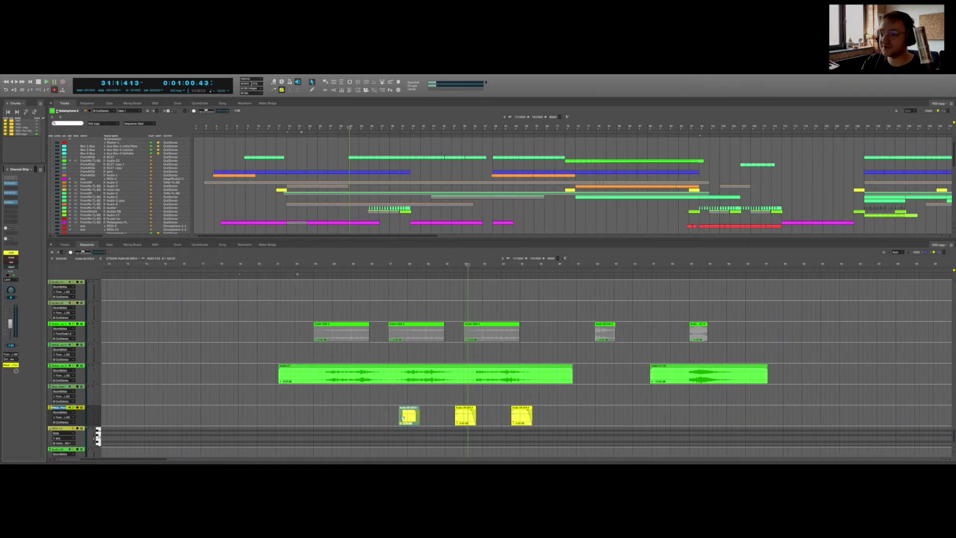
drag(399, 417, 253, 416)
scroll(181, 422, left, 5)
click(291, 263)
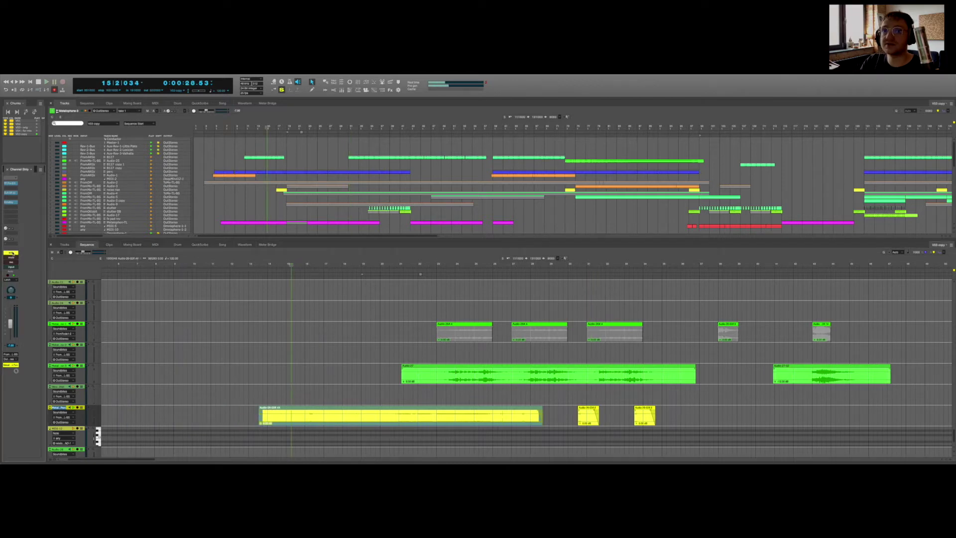
key(space)
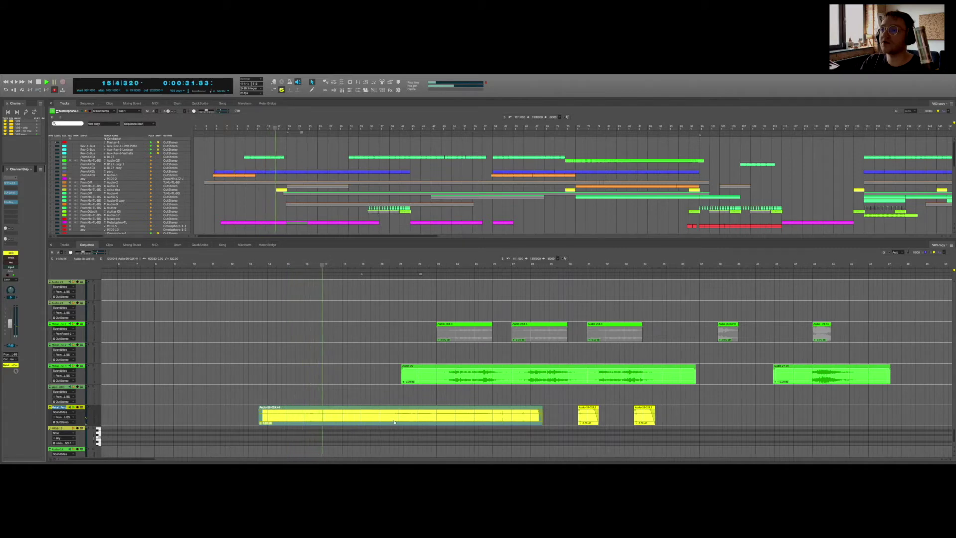
Step: Stop and restart playback at about measure 20 to hear the rest of the extended yellow clip soloed
key(space)
scroll(395, 416, left, 3)
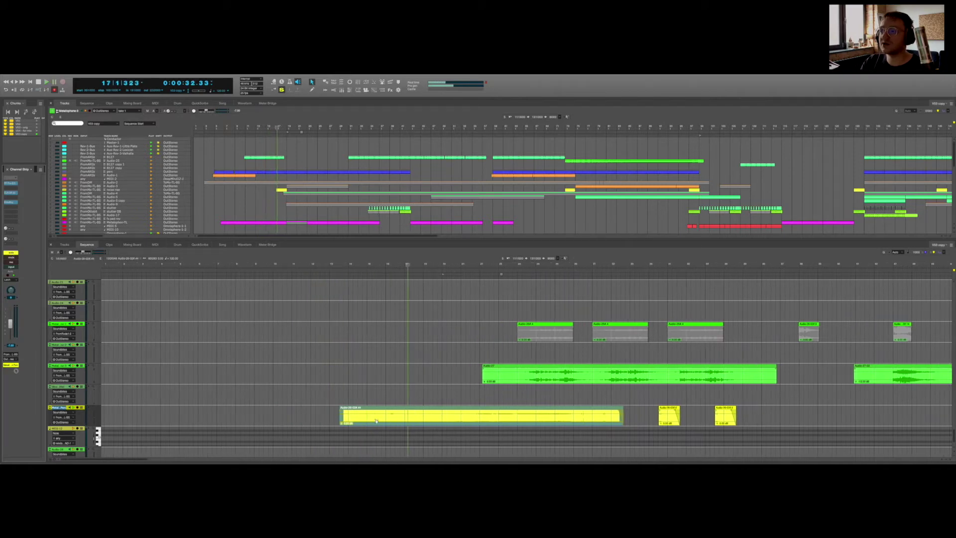
scroll(444, 419, right, 2)
scroll(444, 419, right, 1)
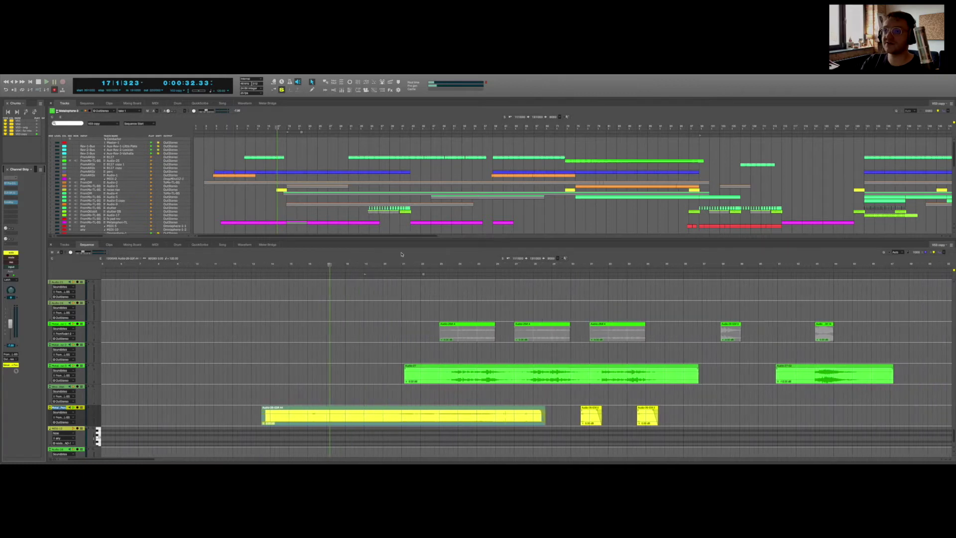
click(388, 263)
key(space)
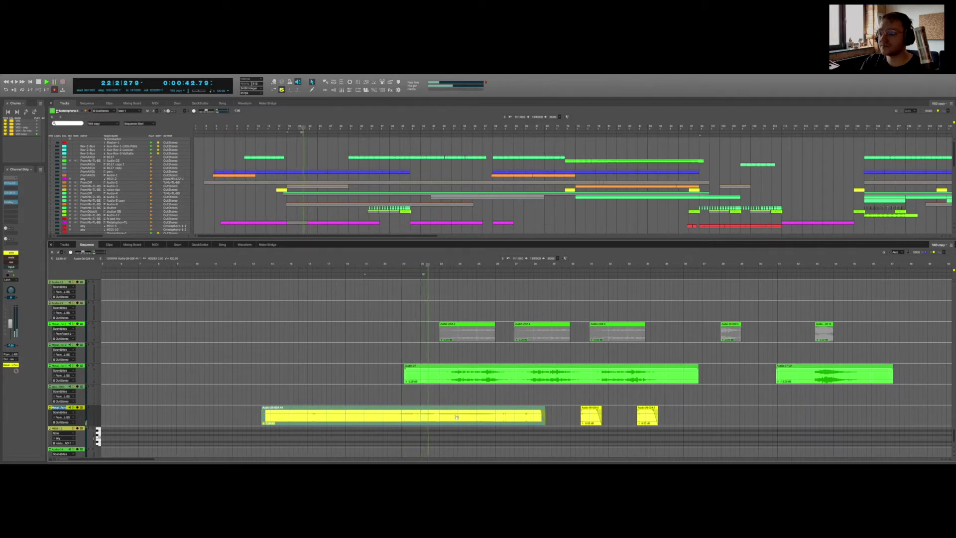
scroll(449, 419, right, 3)
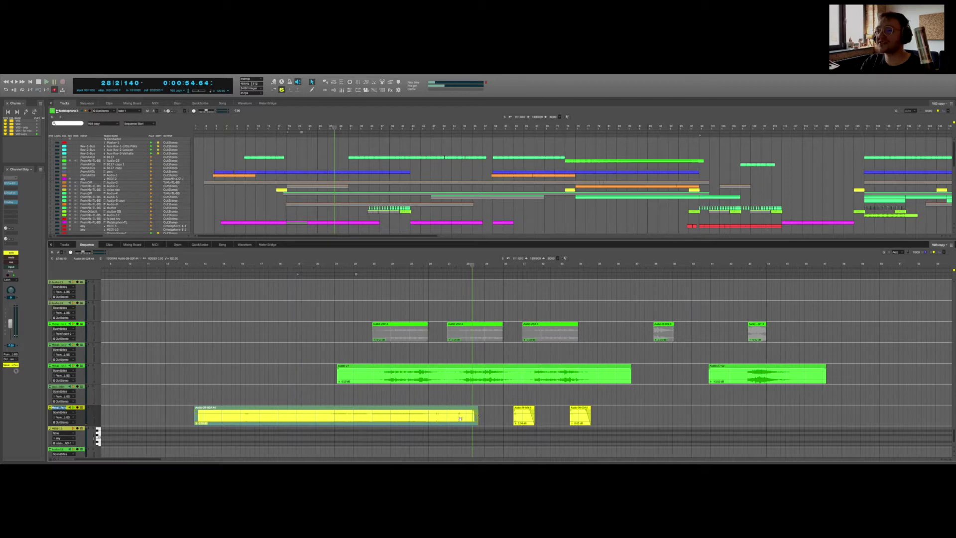
Step: Undo the extension of the yellow clip
key(super+z)
key(super+z)
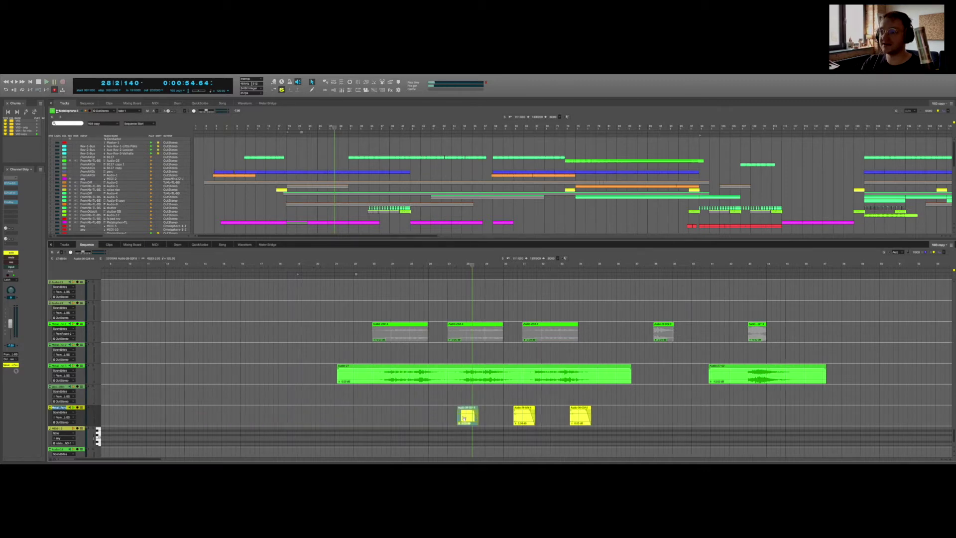
scroll(465, 418, right, 5)
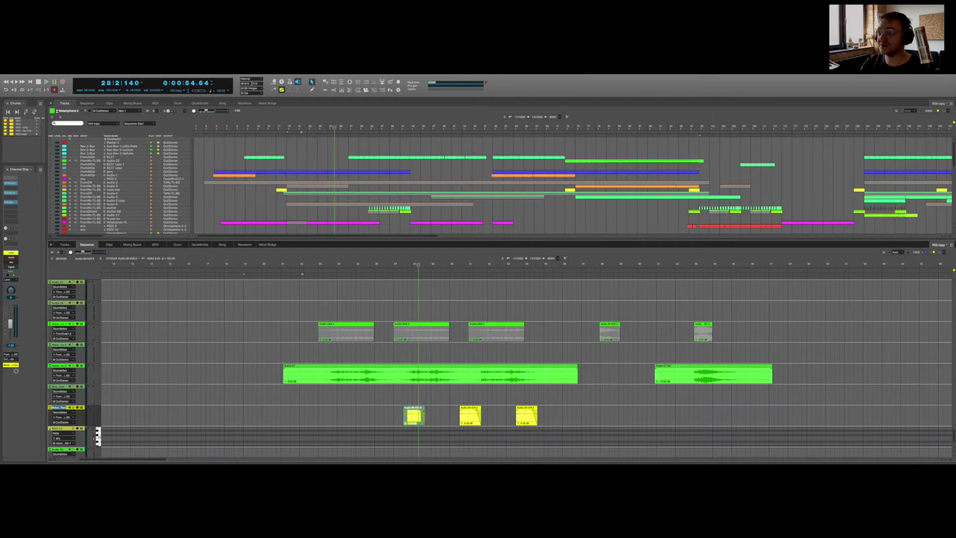
scroll(423, 411, right, 3)
scroll(435, 389, up, 5)
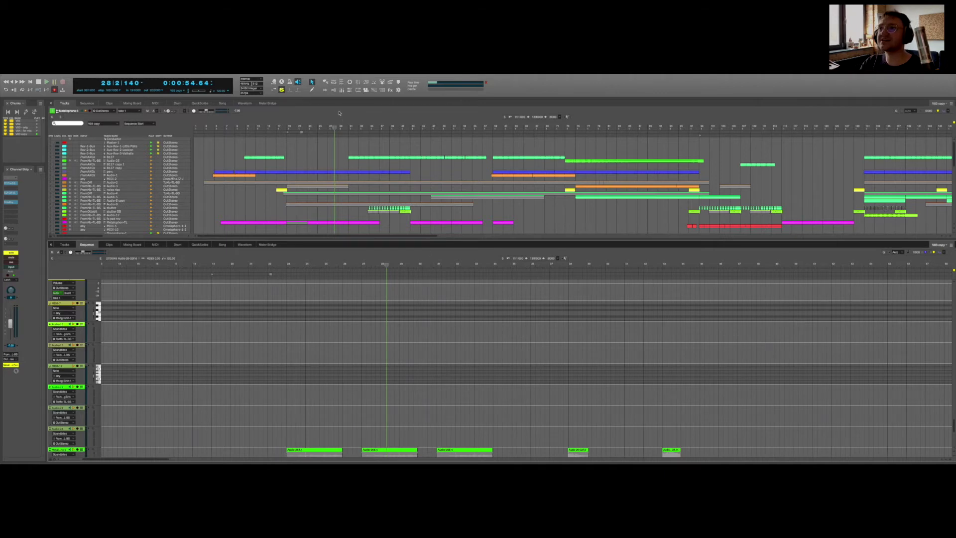
Step: Return to the full-height track overview and look across the arrangement's later sections, then back to the song's beginning
key(shift+ctrl+b)
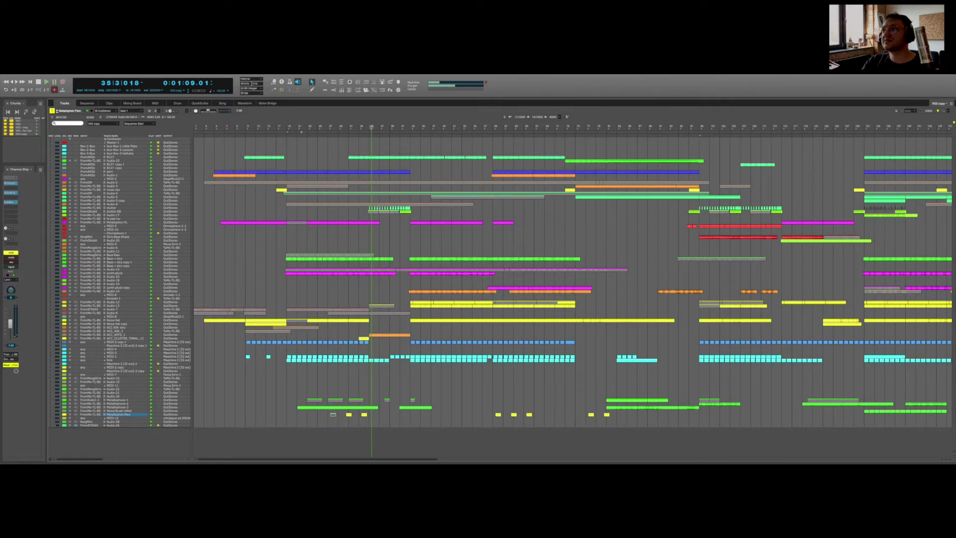
scroll(573, 291, right, 5)
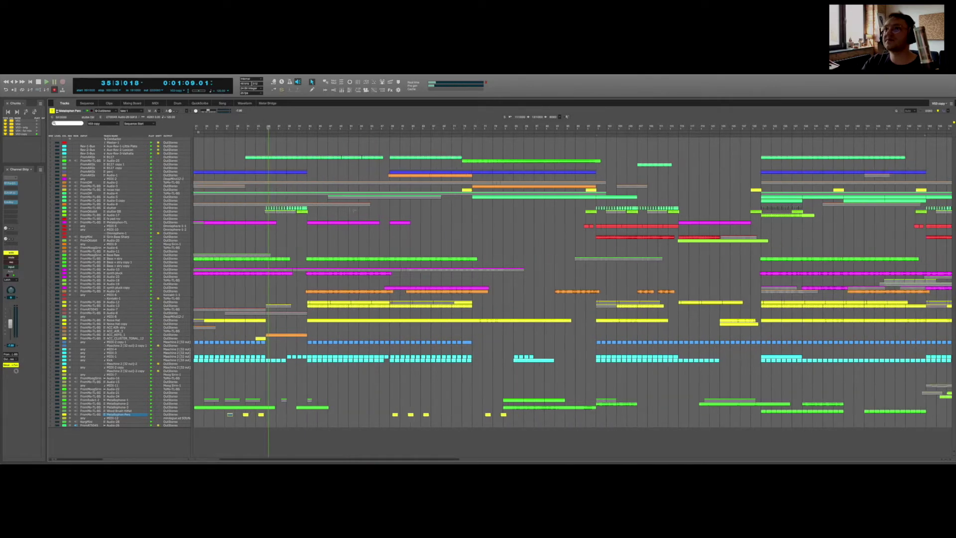
scroll(573, 292, right, 5)
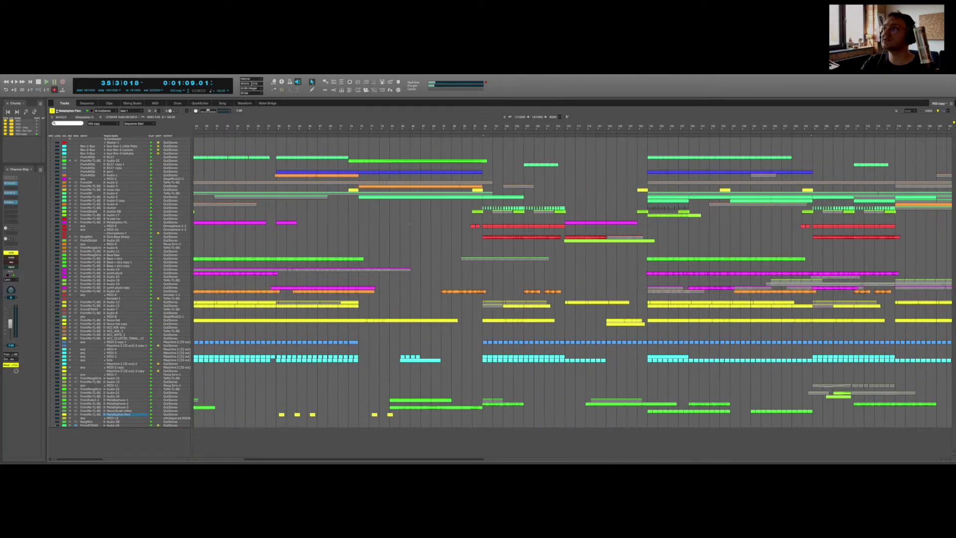
scroll(573, 291, right, 4)
scroll(573, 292, left, 5)
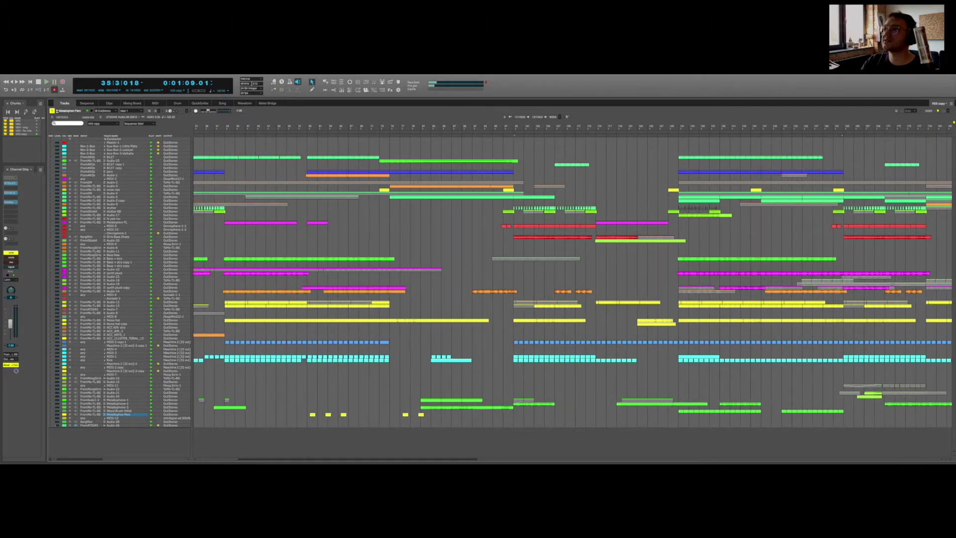
scroll(573, 291, left, 7)
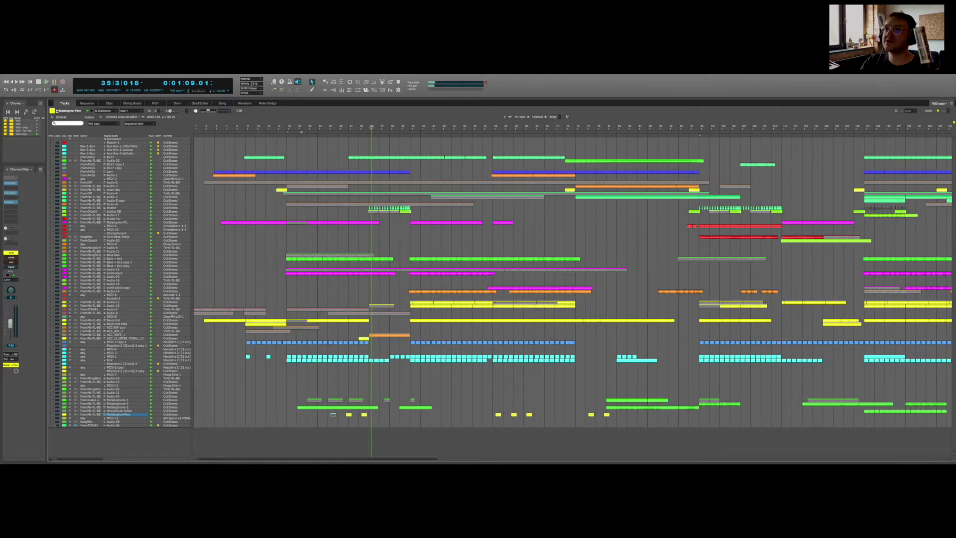
Step: Show the chopped green clips near measure 35 in the sequence editor and play their track soloed from about measure 34
double_click(375, 208)
scroll(464, 352, left, 8)
scroll(464, 352, right, 3)
scroll(522, 264, right, 3)
key(space)
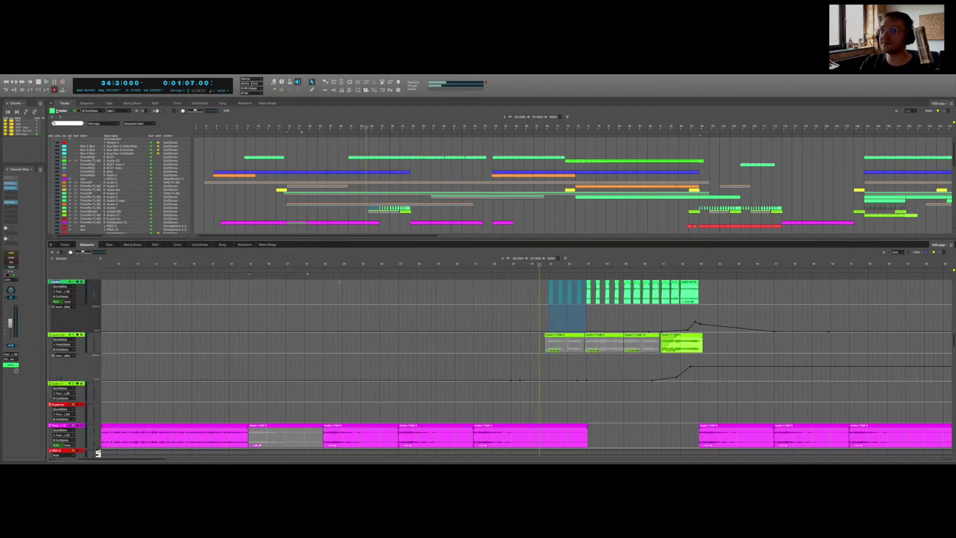
key(s)
scroll(380, 358, right, 3)
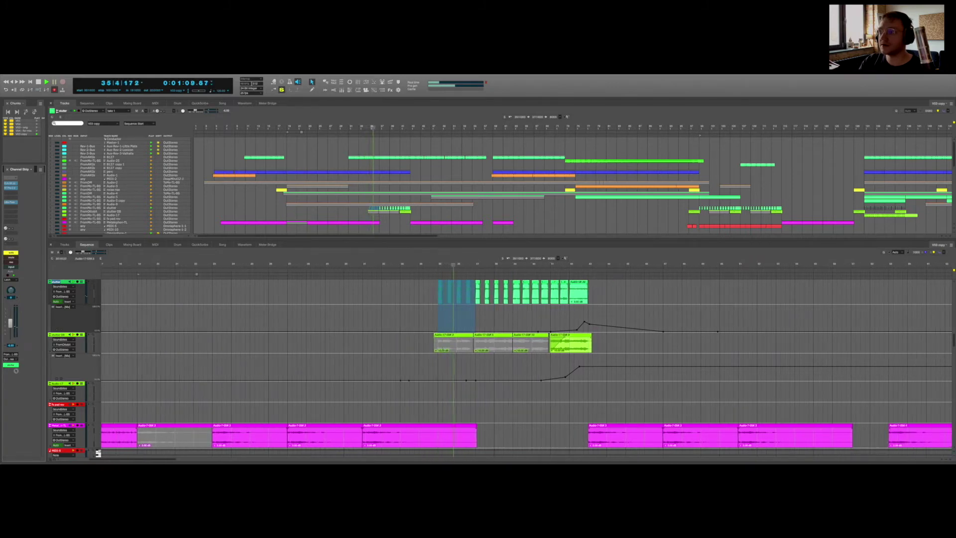
click(438, 327)
scroll(437, 327, up, 2)
key(space)
Step: Unmute the long green clip on the raw audio track higher up and solo that track for playback from about measure 34
scroll(437, 327, up, 5)
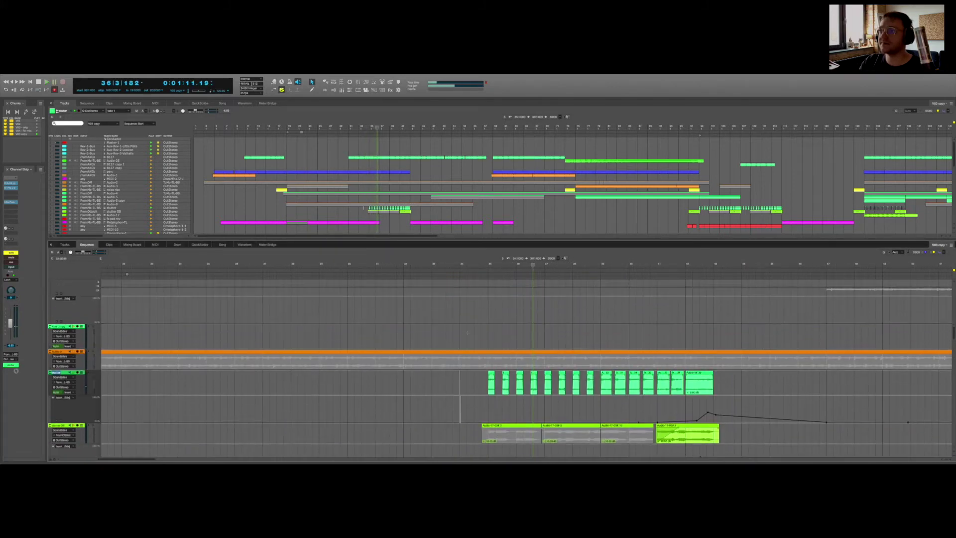
scroll(533, 391, right, 3)
scroll(533, 391, up, 4)
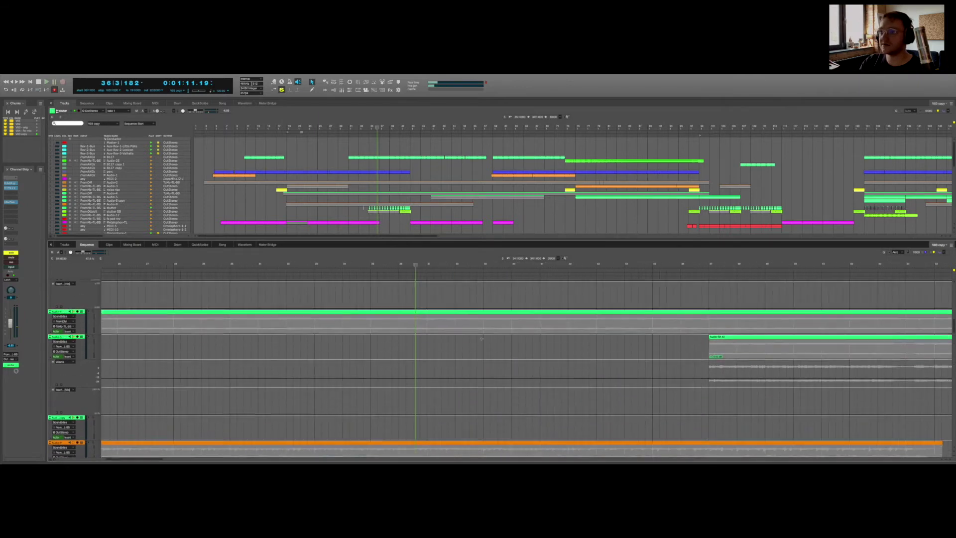
click(396, 342)
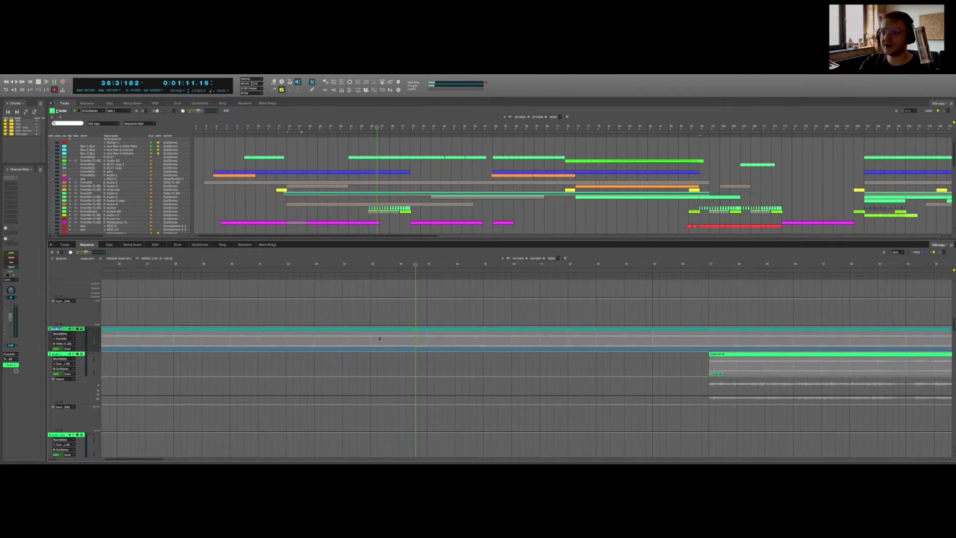
click(380, 339)
key(space)
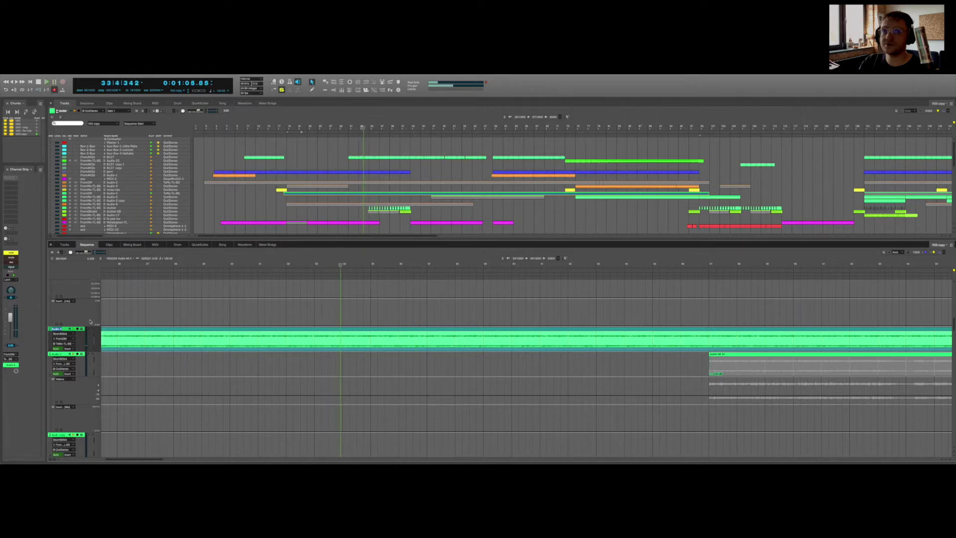
Step: Route the soloed green audio track's output to OutStereo and listen to it during playback
click(59, 344)
click(63, 338)
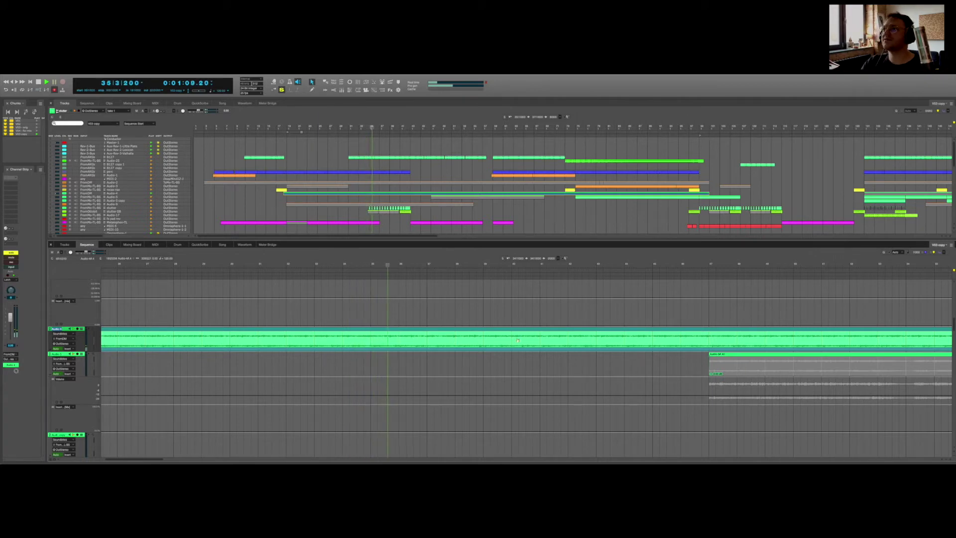
scroll(428, 344, down, 5)
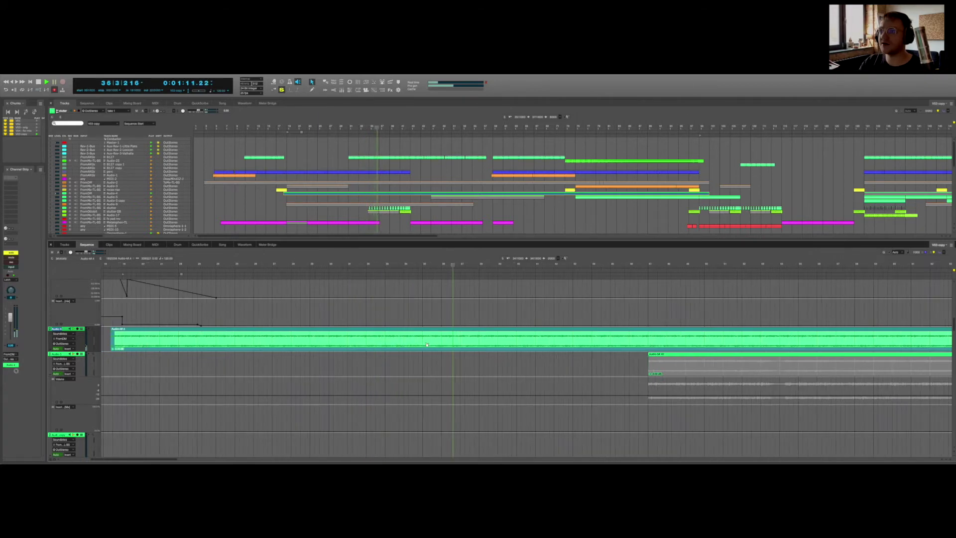
Step: Locate the lime-green clips beneath the chopped green clips in the sequence editor and select the last lime-green clip before measure 43
scroll(429, 342, down, 1)
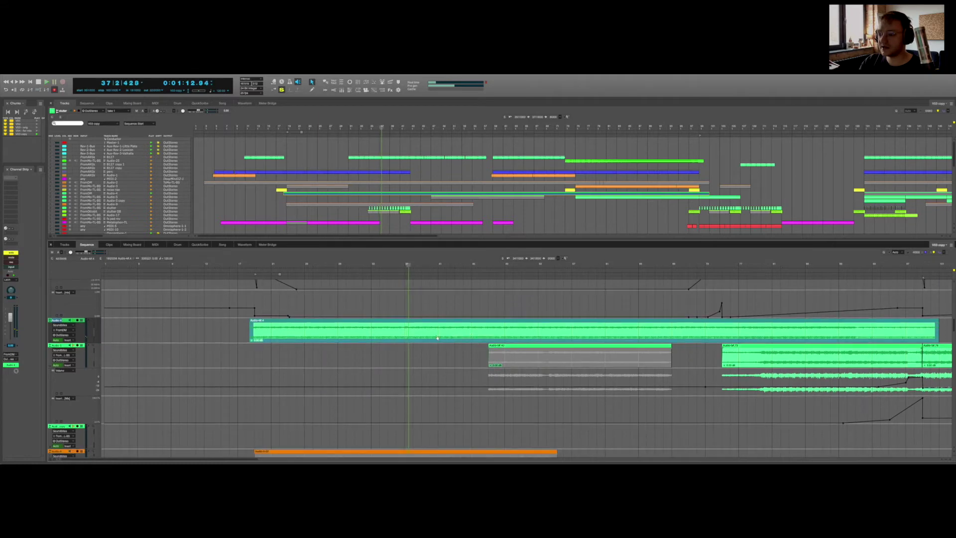
scroll(434, 332, down, 5)
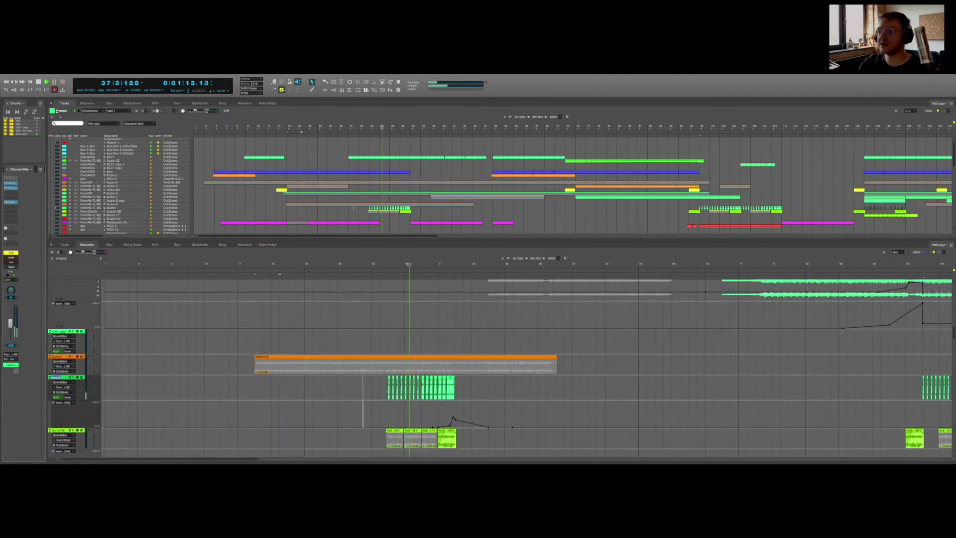
scroll(457, 359, down, 1)
scroll(457, 359, down, 4)
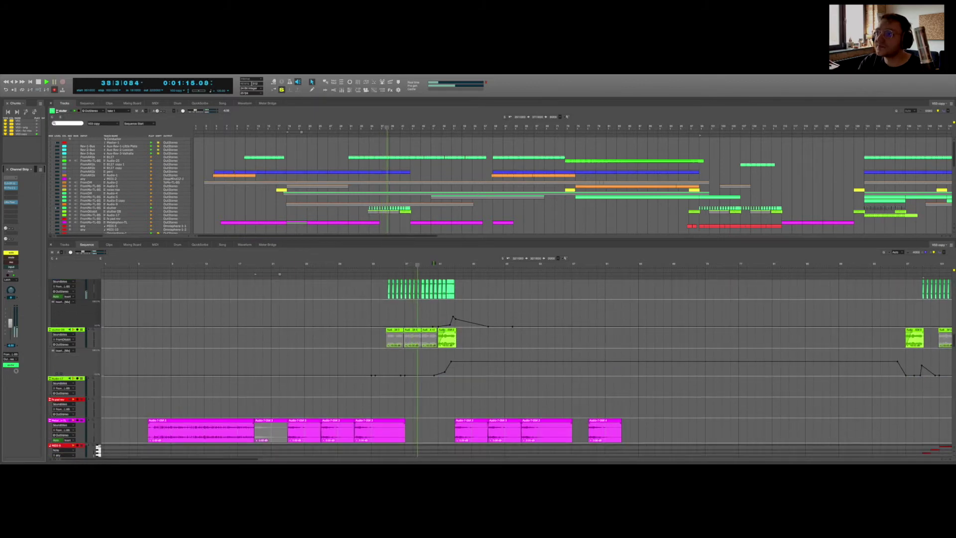
click(454, 336)
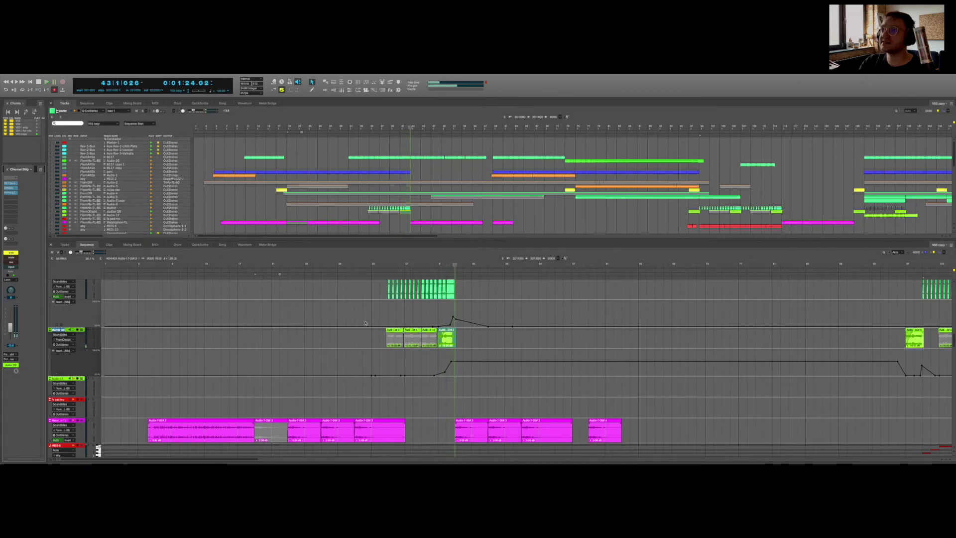
Step: Switch between the chopped green track and the lime-green clip below it, and audition the lime-green clip soloed near measure 42
scroll(448, 340, up, 2)
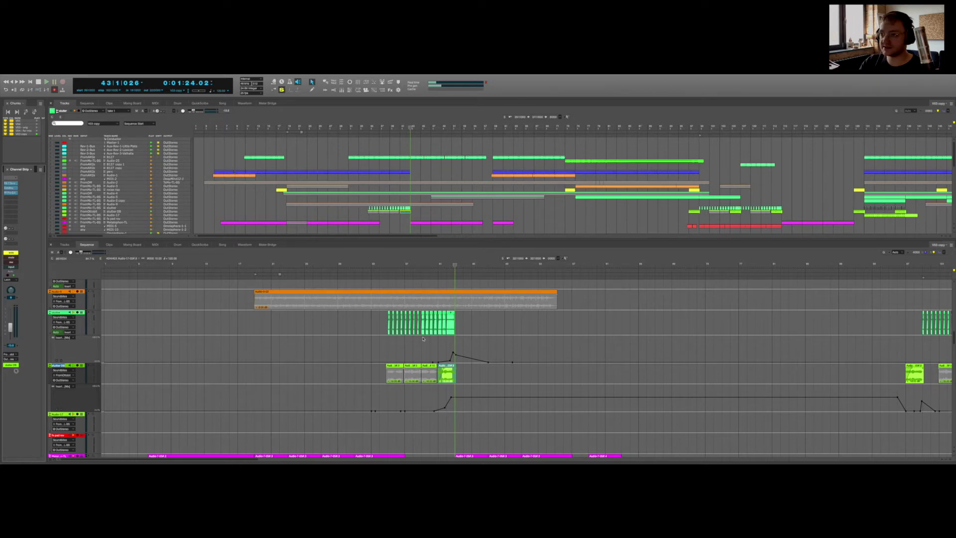
click(471, 324)
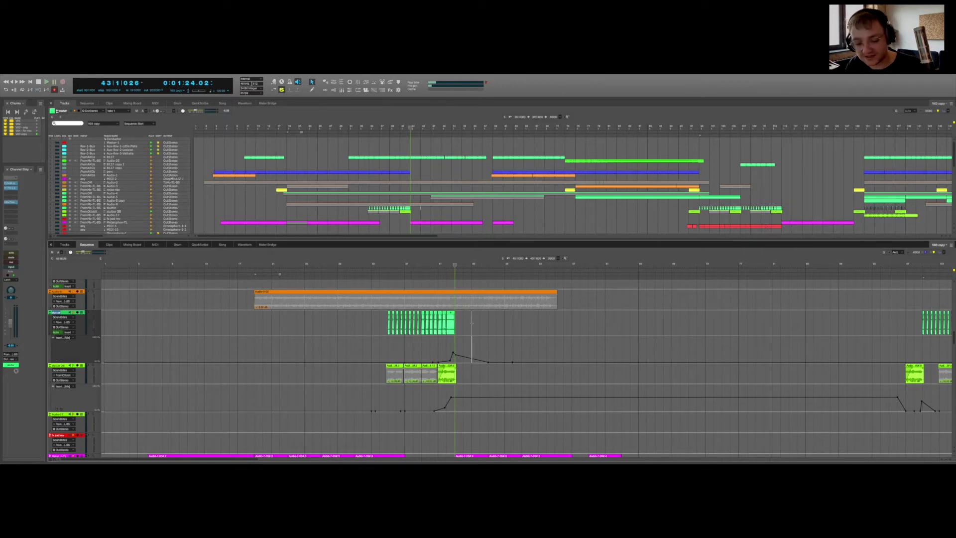
click(449, 374)
scroll(450, 348, down, 1)
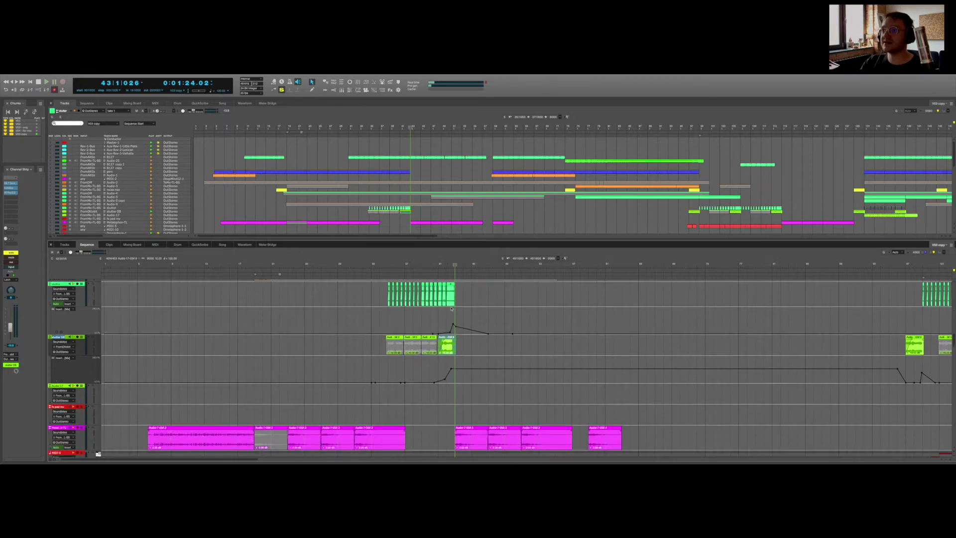
key(space)
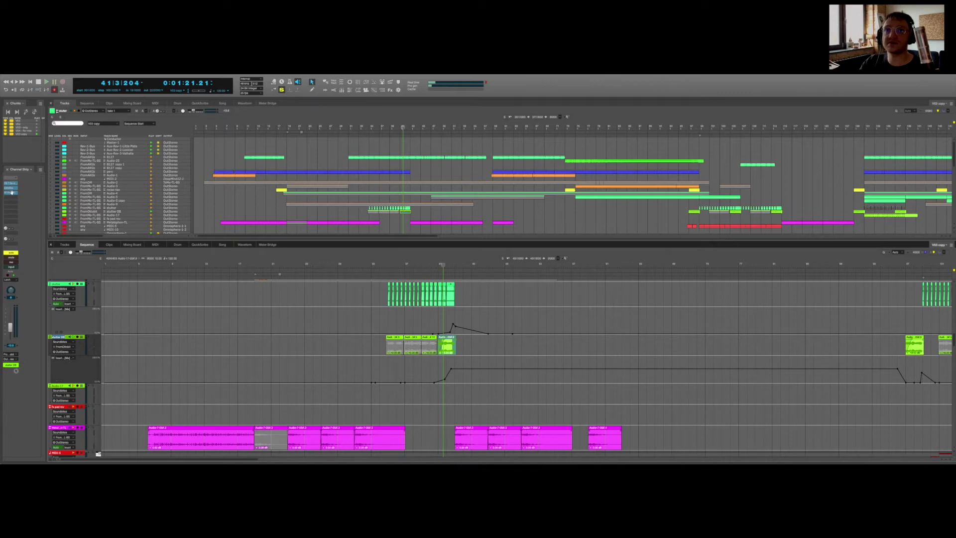
Step: Look over the lower tracks, play the unsoloed mix around measure 43, and expand the track overview to full height
scroll(469, 358, down, 8)
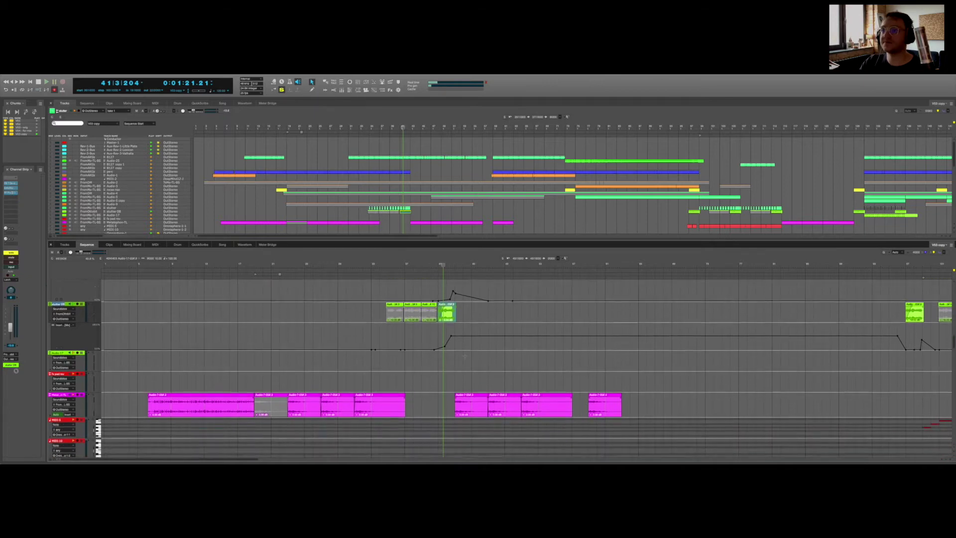
scroll(467, 332, down, 10)
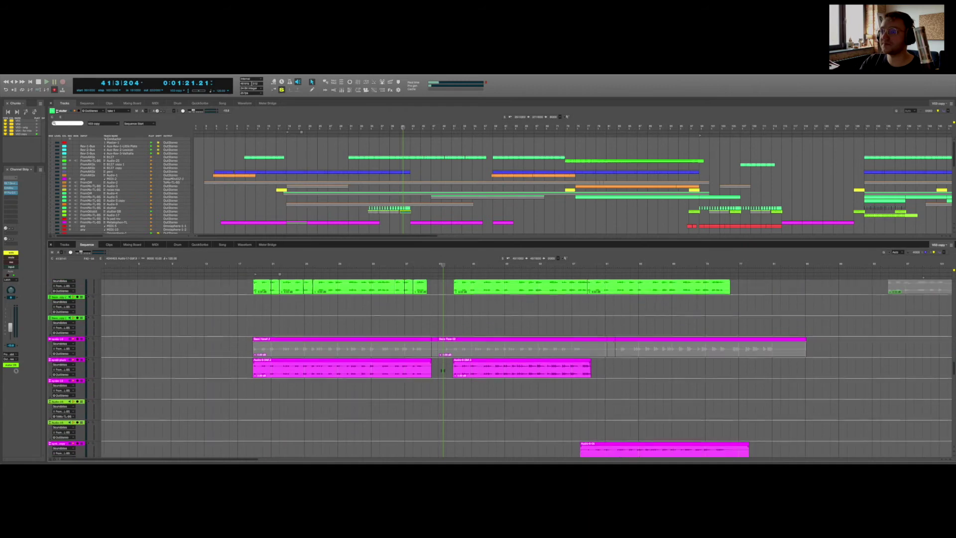
scroll(467, 333, up, 5)
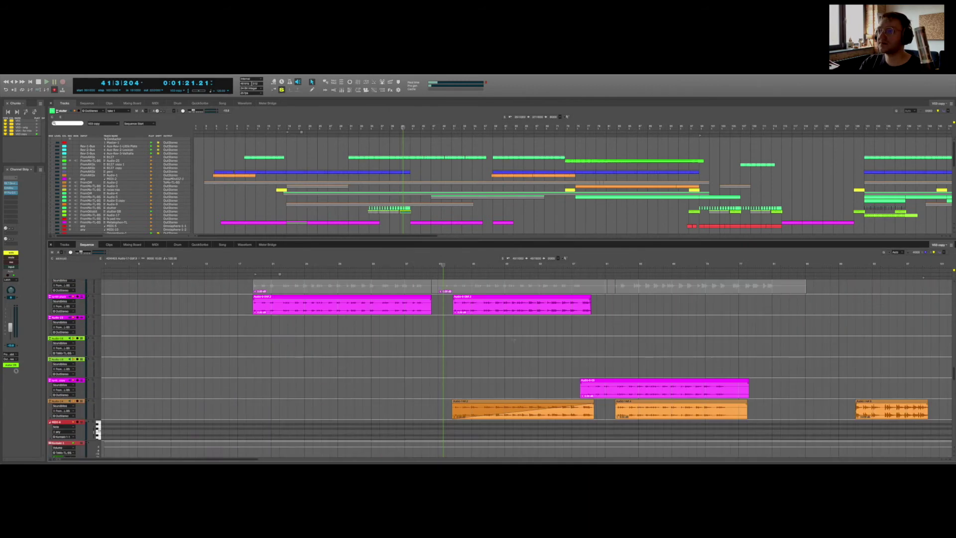
click(479, 203)
key(space)
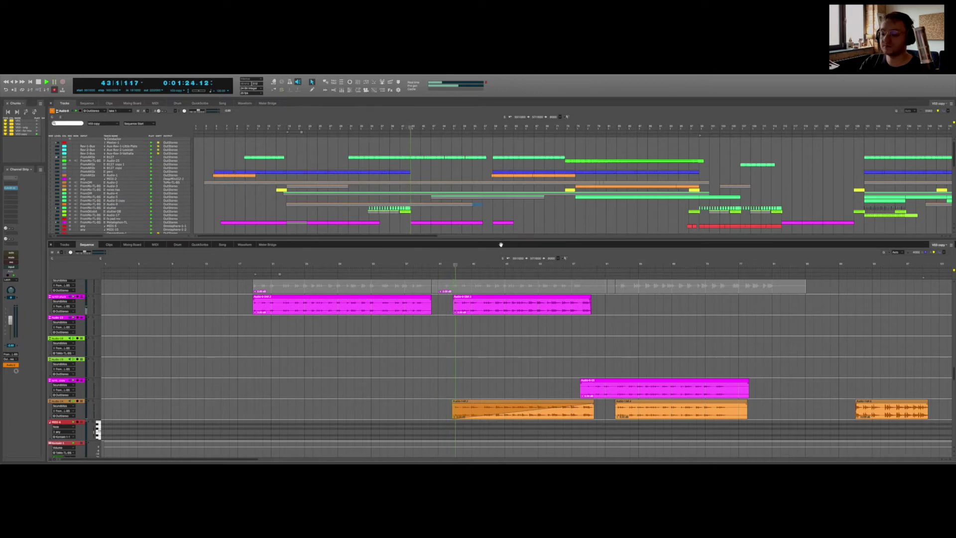
drag(501, 244, 501, 460)
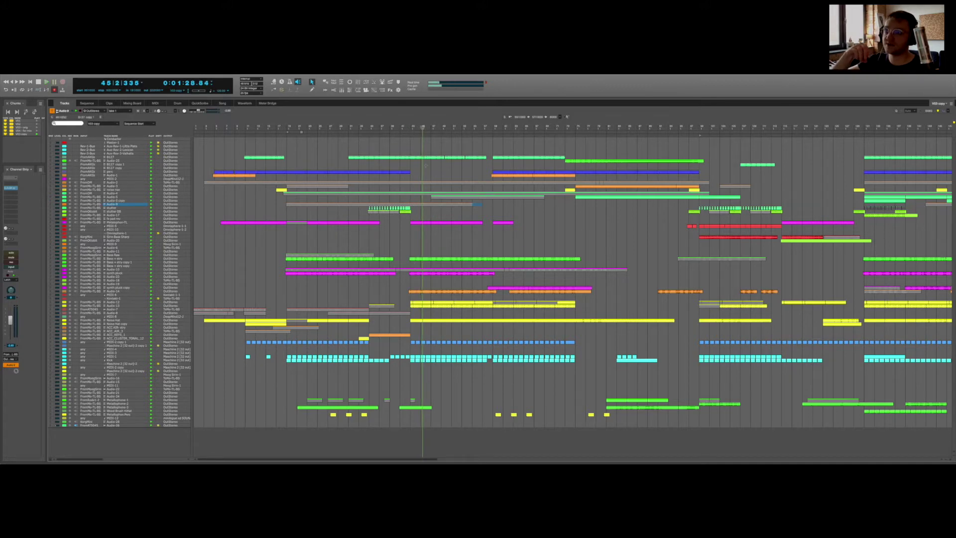
key(space)
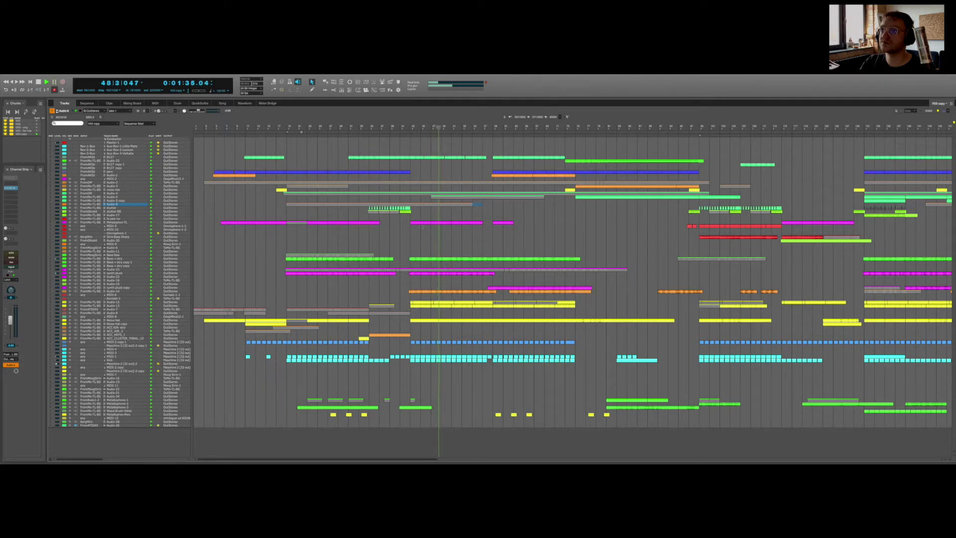
Step: Select the lower yellow track's clip starting near measure 43 and solo that track during playback
click(438, 321)
click(423, 307)
key(shift+s)
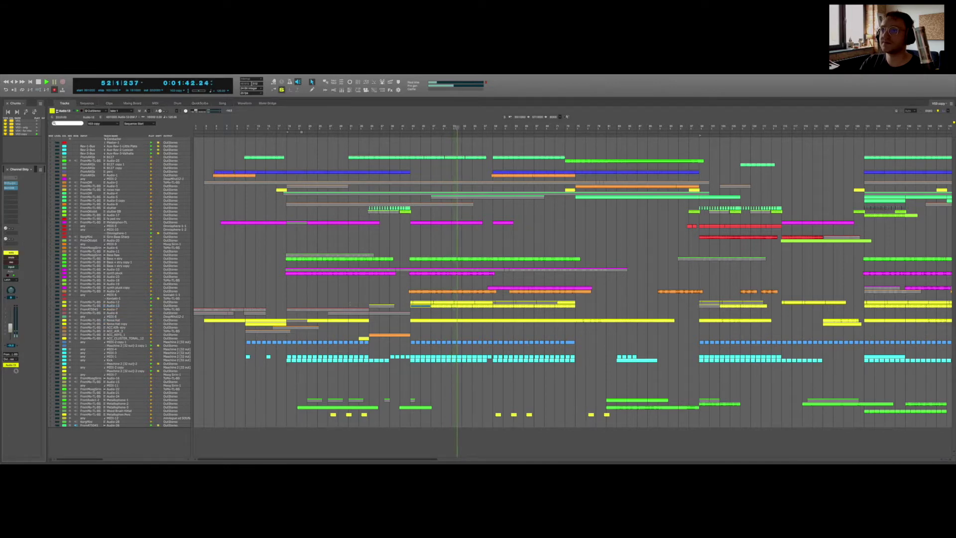
Step: Show the soloed yellow clips in the sequence editor and enable playback of their track
click(418, 307)
double_click(418, 308)
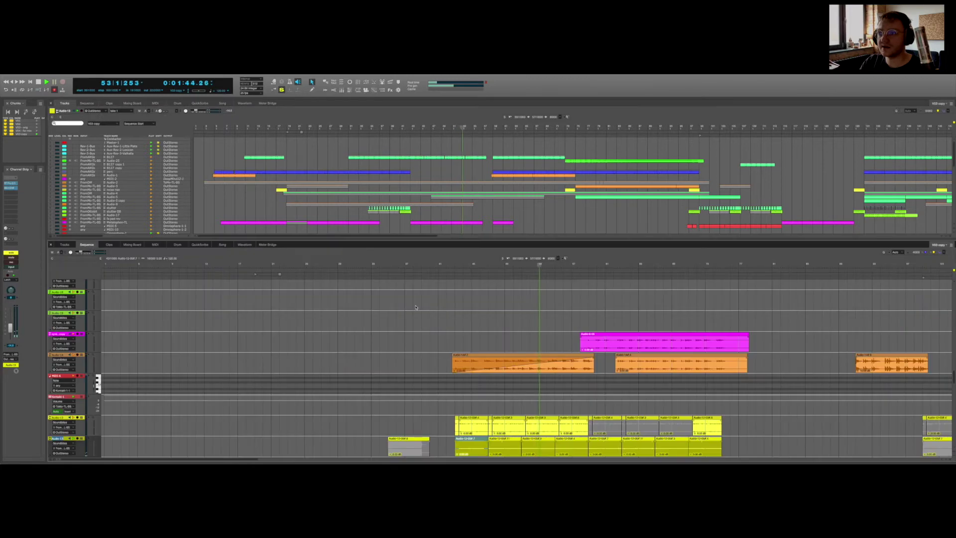
scroll(470, 380, down, 3)
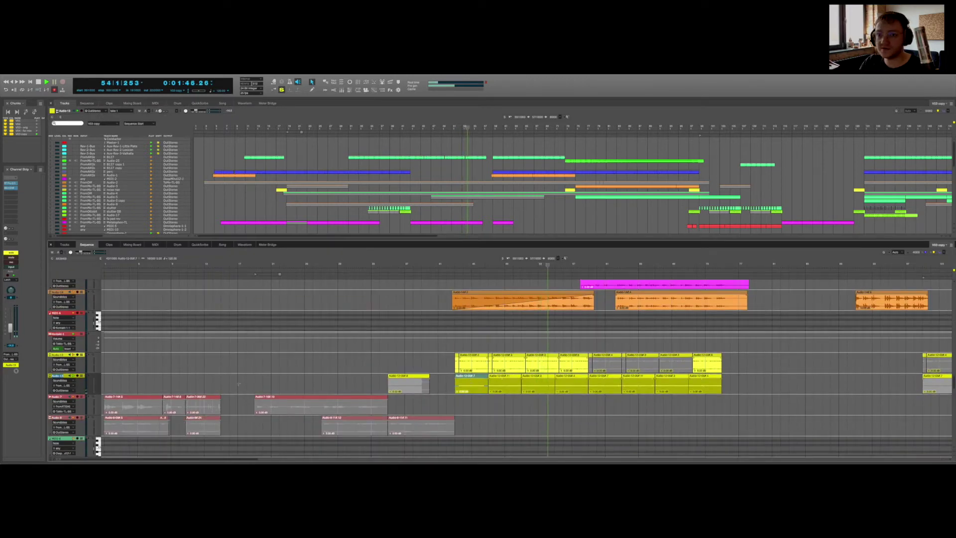
click(84, 378)
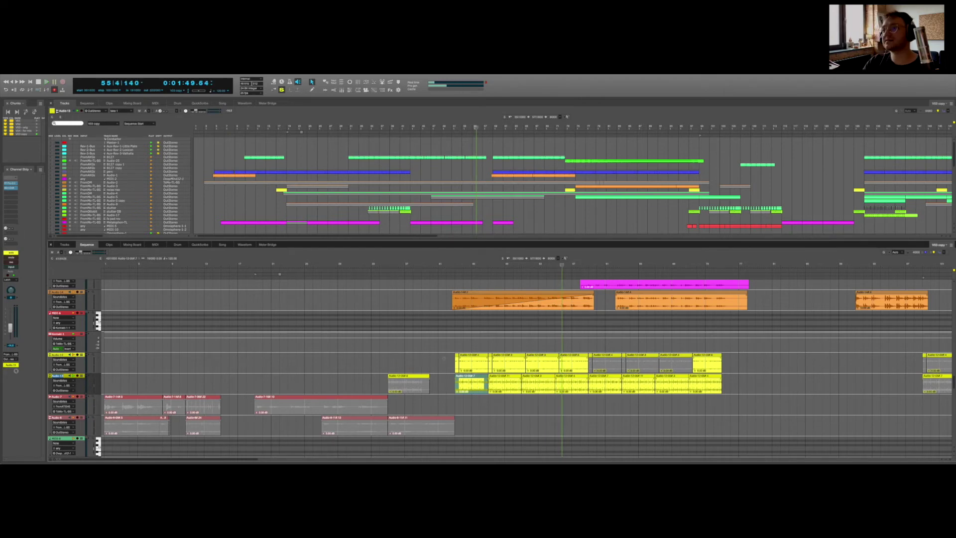
Step: Inspect the MicroShift effect on the yellow track, close its window and resume playback with the full mix
scroll(182, 277, up, 3)
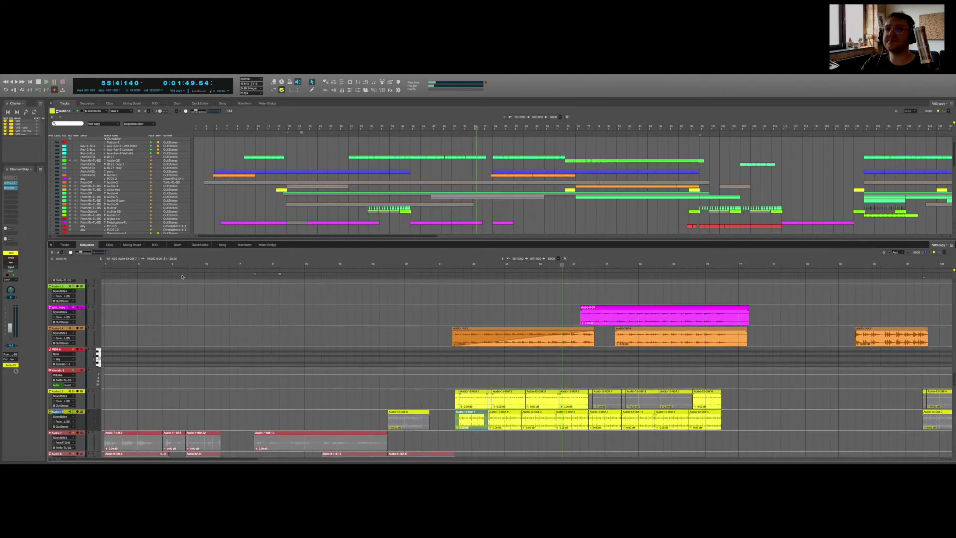
click(11, 187)
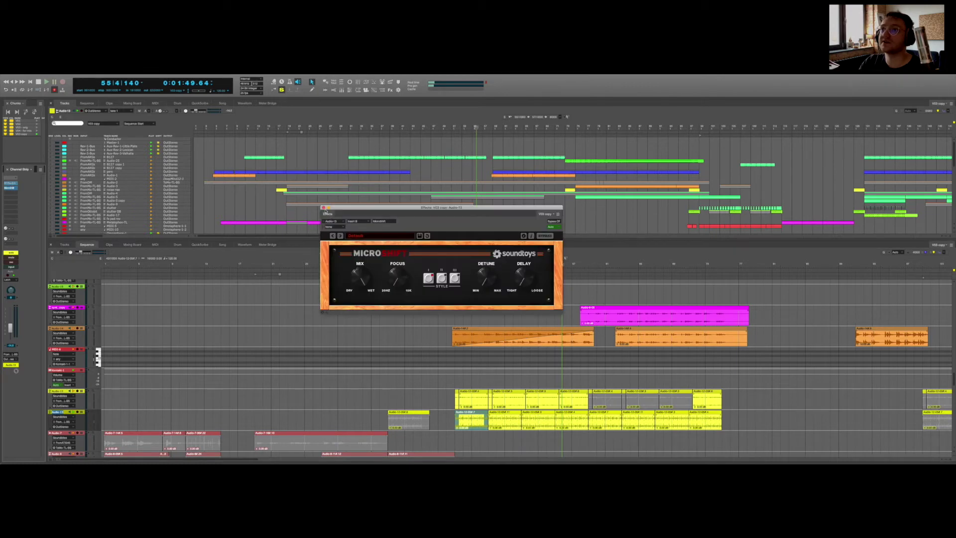
drag(325, 209, 328, 236)
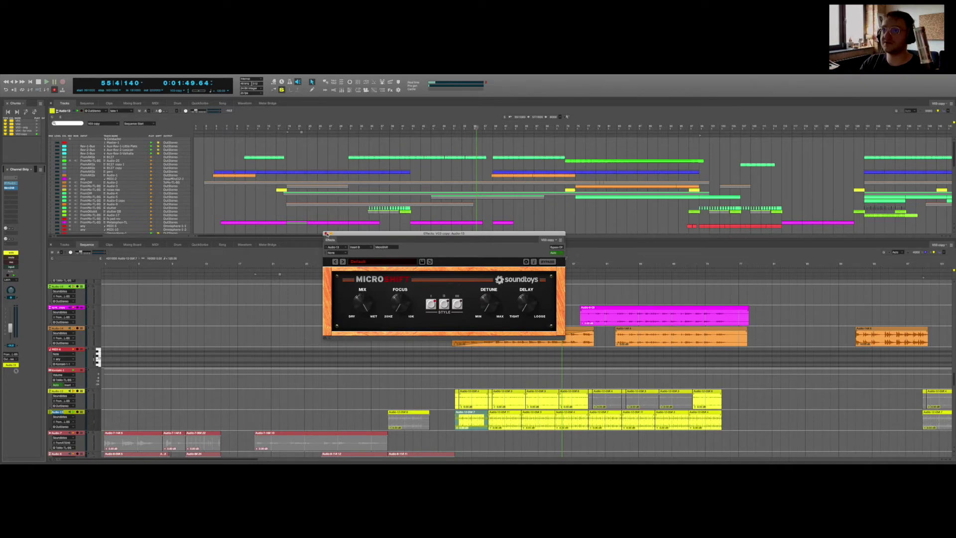
click(326, 234)
key(space)
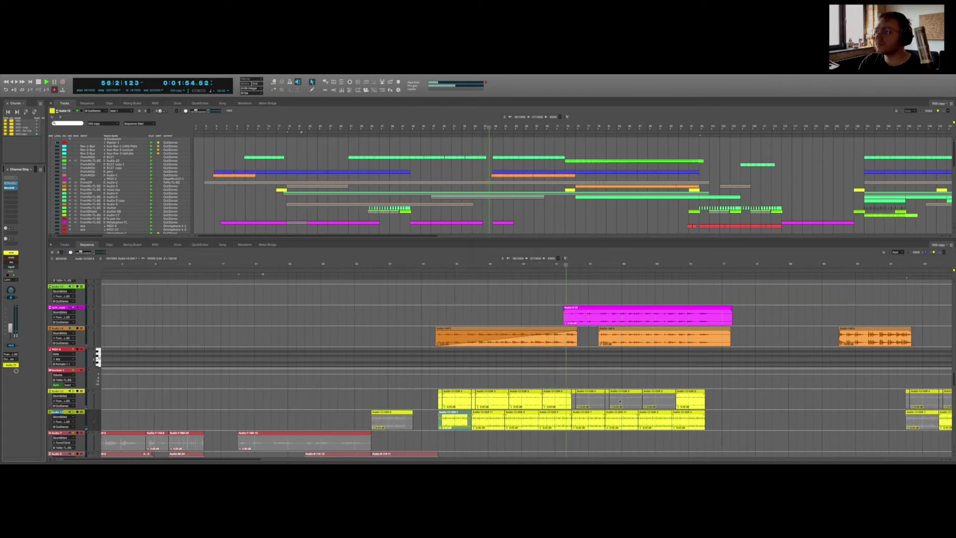
Step: Select the long yellow clip on the noise track further down and play that track soloed from about measure 45
scroll(621, 402, down, 10)
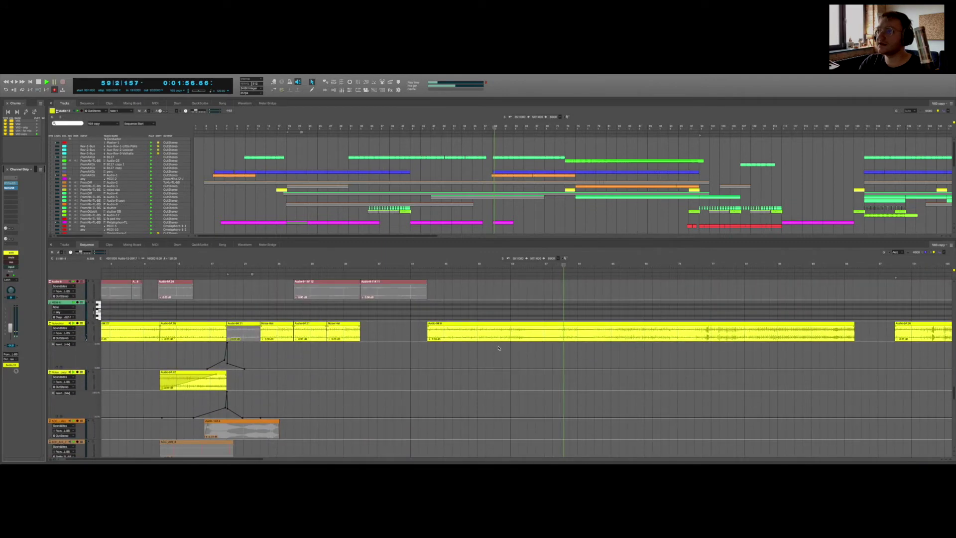
click(498, 333)
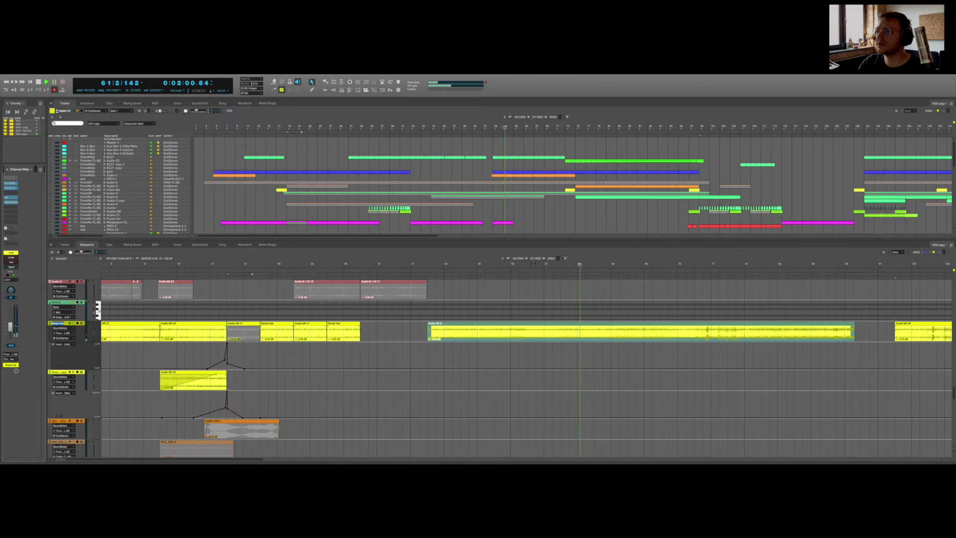
click(469, 328)
key(space)
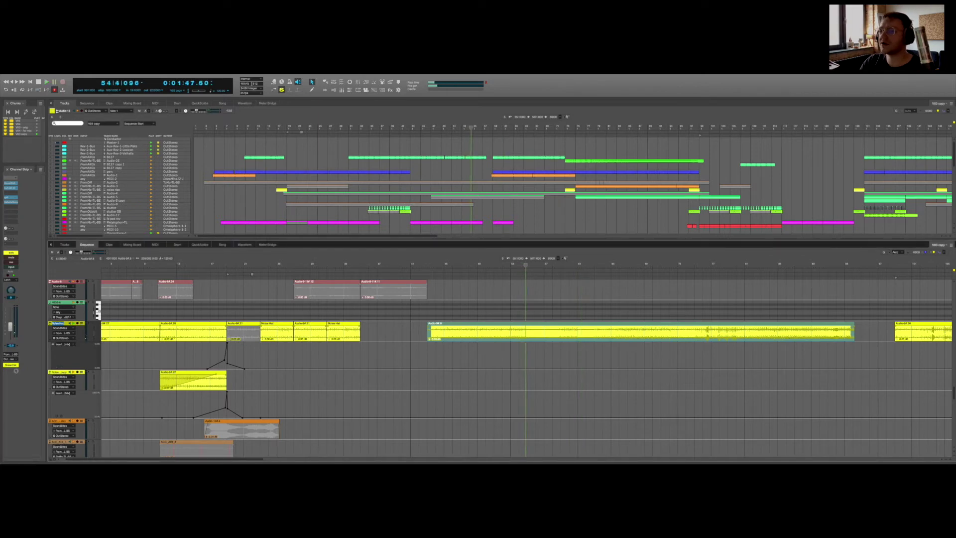
click(444, 329)
key(space)
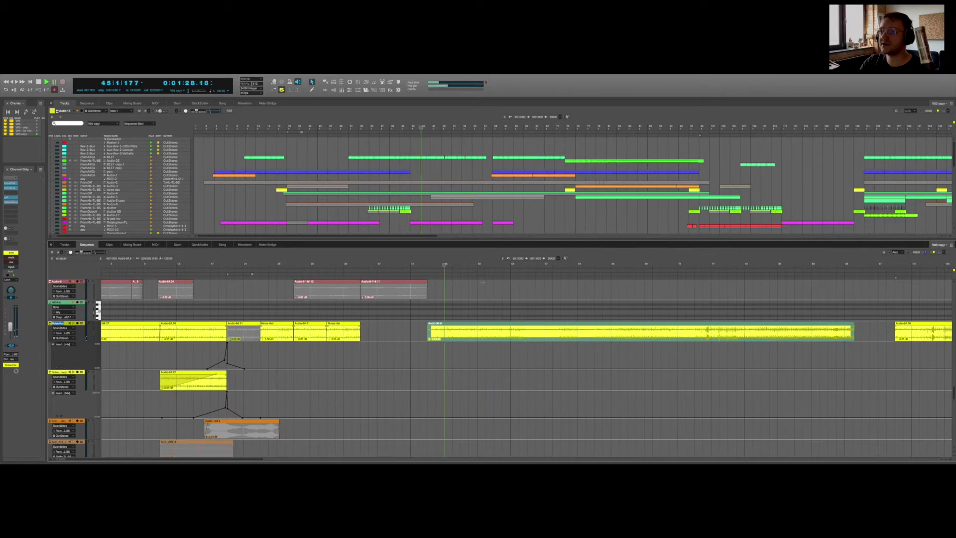
Step: Continue auditioning the long yellow noise clip from about measure 53
scroll(502, 273, right, 1)
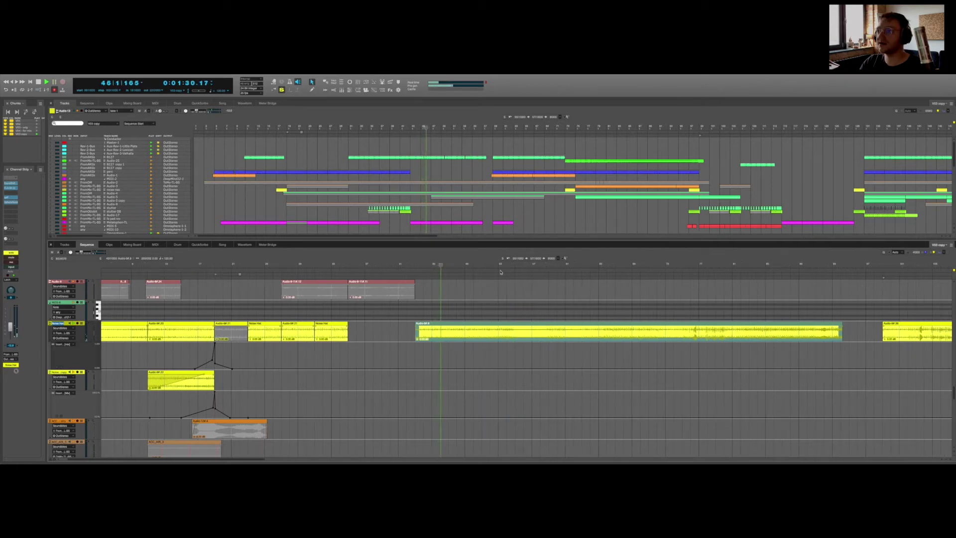
click(495, 264)
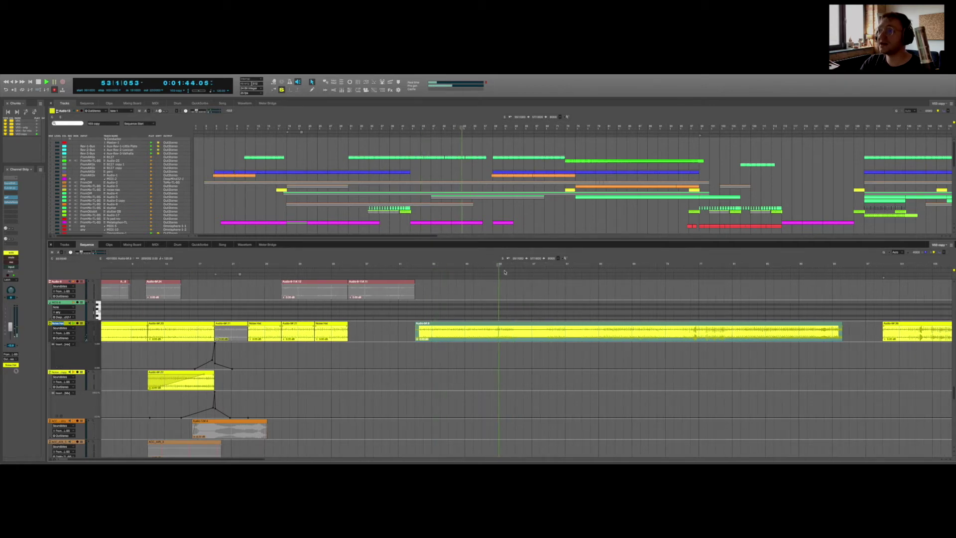
scroll(553, 296, right, 2)
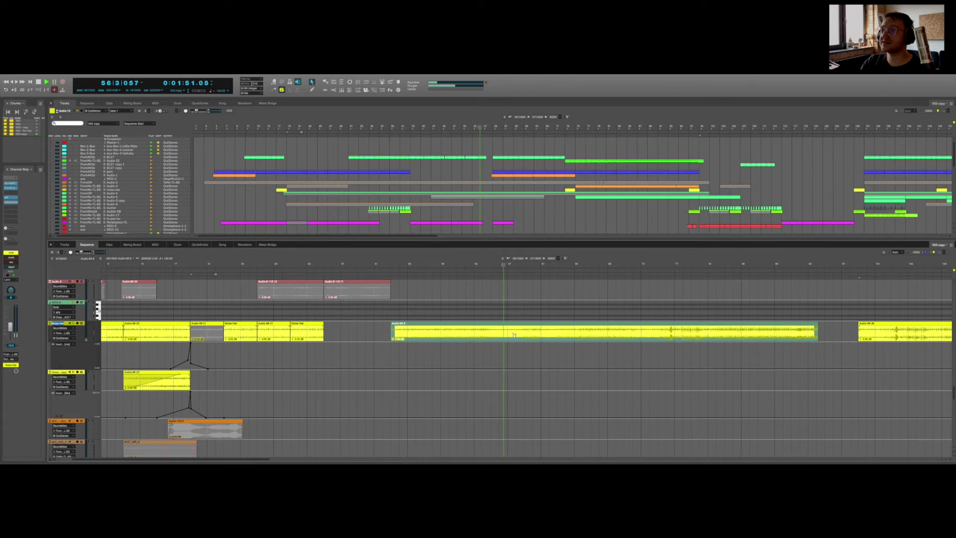
scroll(528, 335, right, 2)
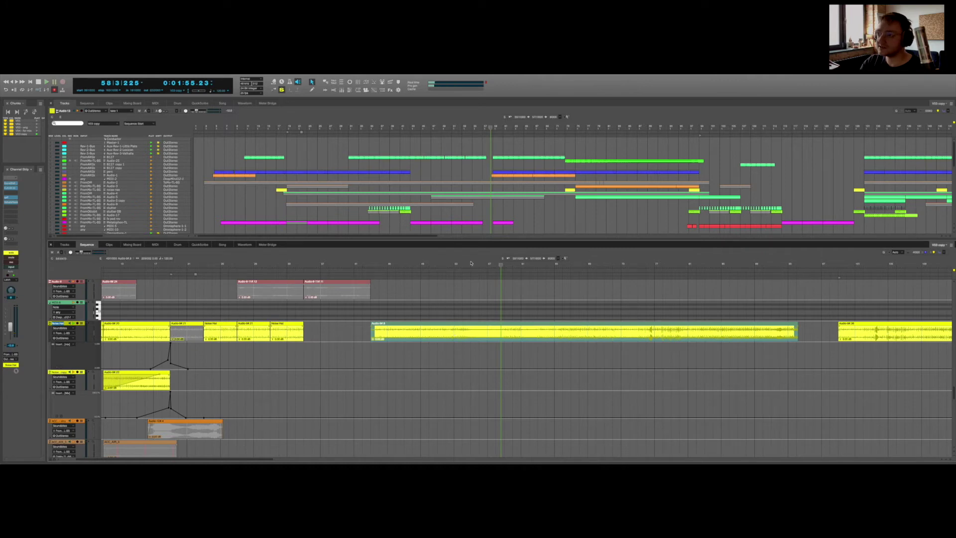
Step: Replay the long yellow noise clip from about measure 51 and raise its track's volume fader
drag(454, 263, 443, 263)
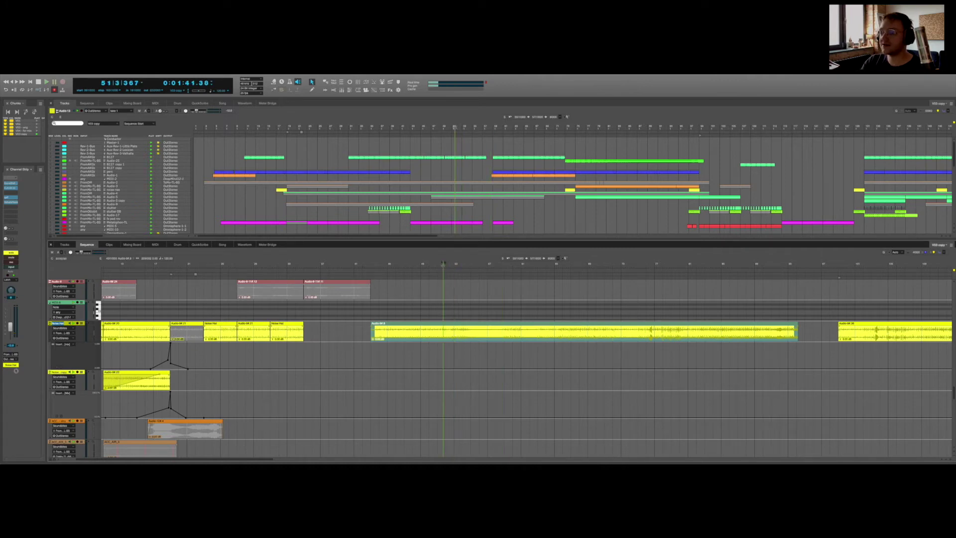
key(space)
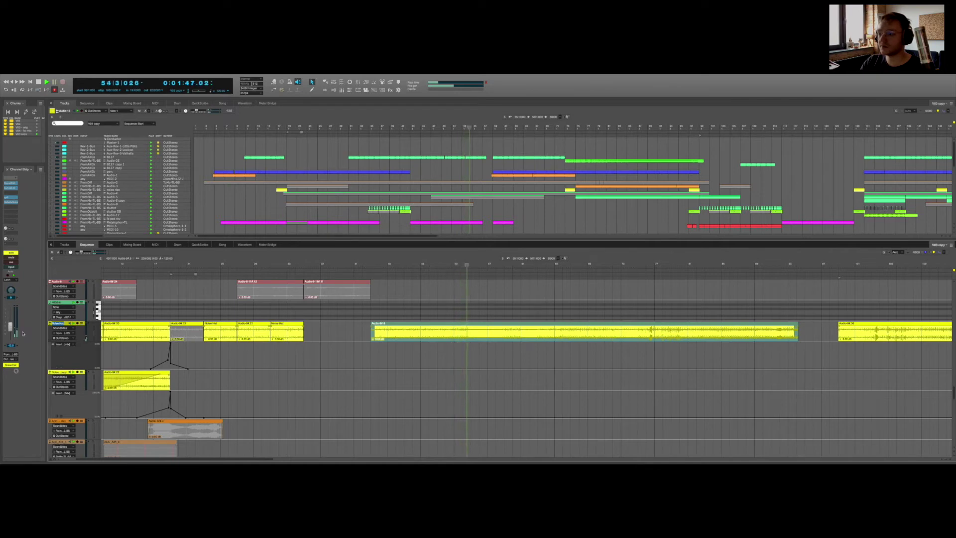
drag(10, 326, 10, 315)
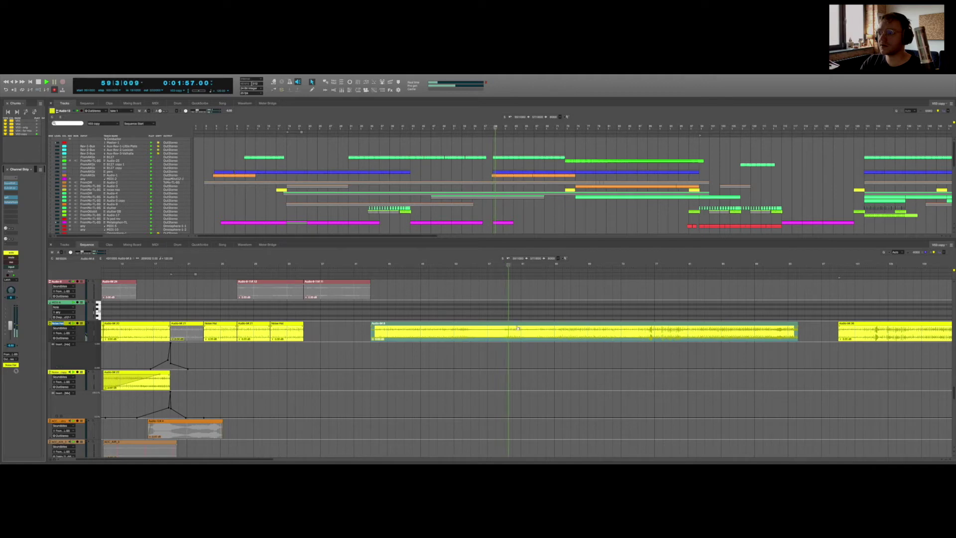
Step: Stop playback and close the sequence editor to return to the full-height track overview
key(space)
click(469, 245)
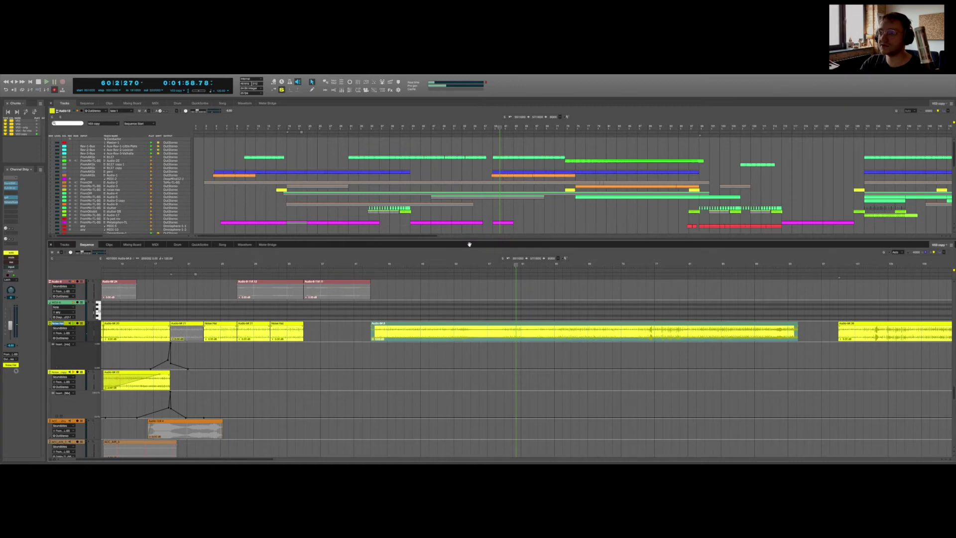
key(super+w)
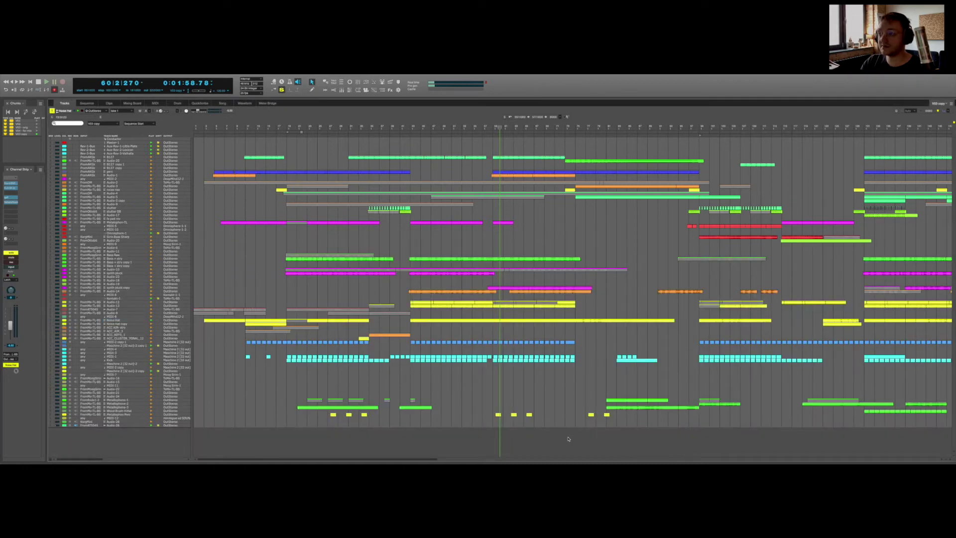
Step: Play the song from about measure 68 with the magenta synth pluck copy clip selected and its track soloed
scroll(560, 264, right, 5)
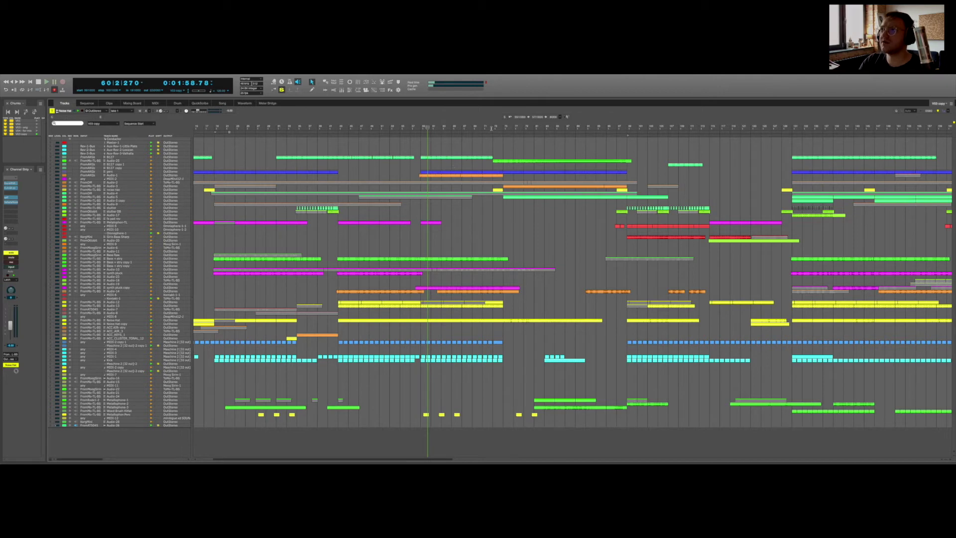
click(479, 127)
click(477, 128)
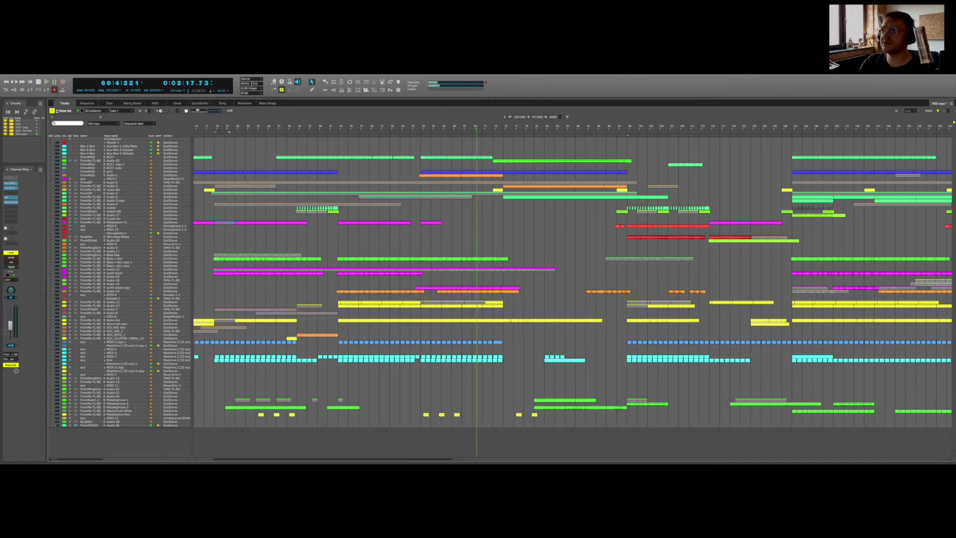
mouse_move(477, 128)
mouse_down()
mouse_move(486, 127)
mouse_move(469, 128)
mouse_up()
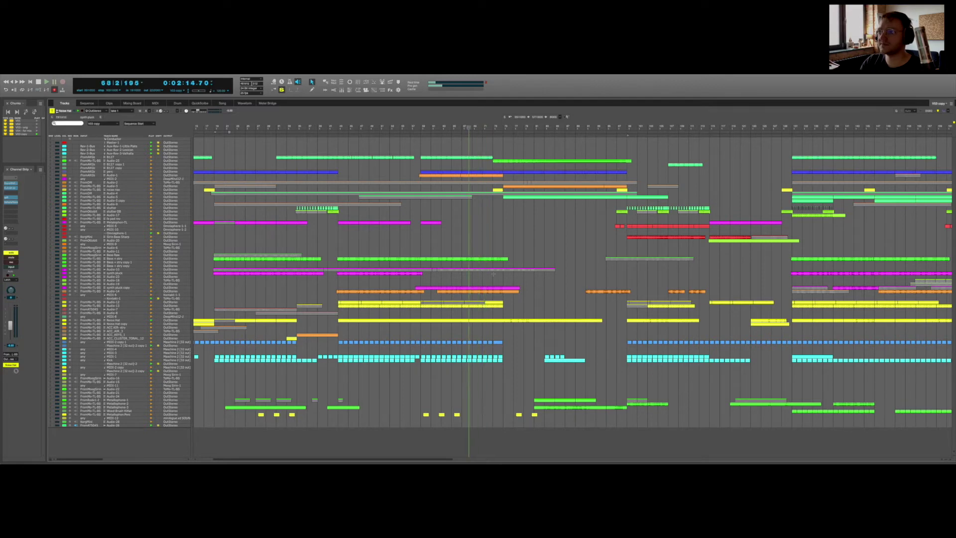
key(space)
click(468, 288)
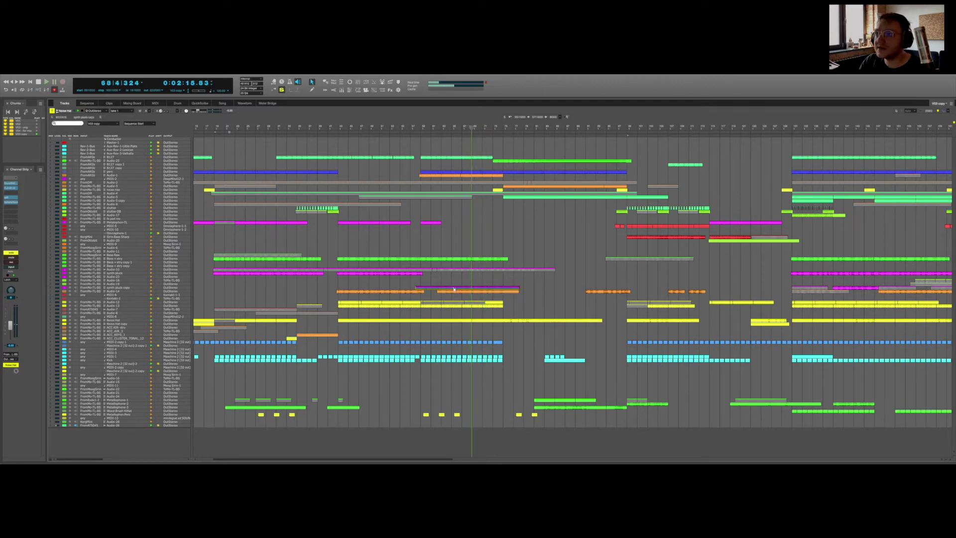
click(11, 253)
key(space)
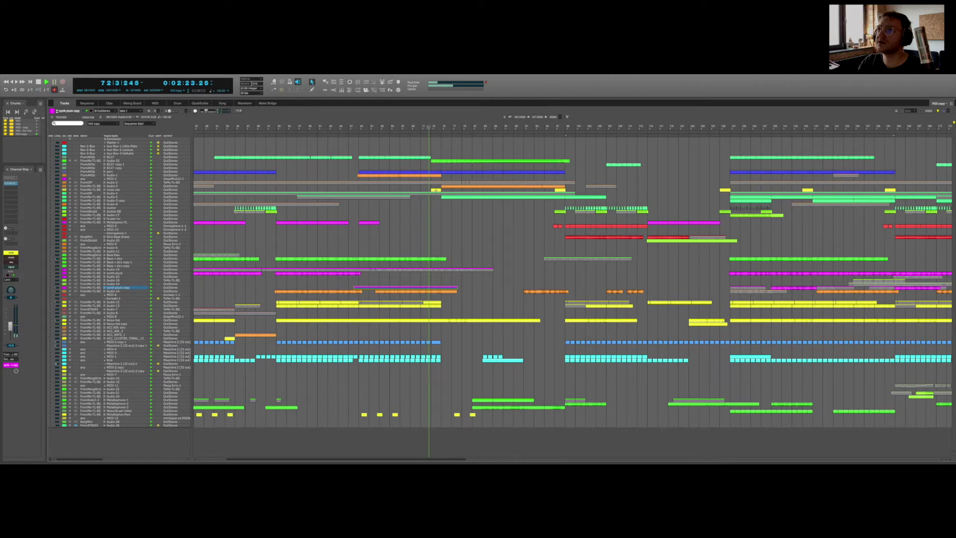
Step: Open the short yellow clip ending around measure 75 in the sequence editor and audition its track soloed
click(437, 191)
key(shift+s)
click(11, 252)
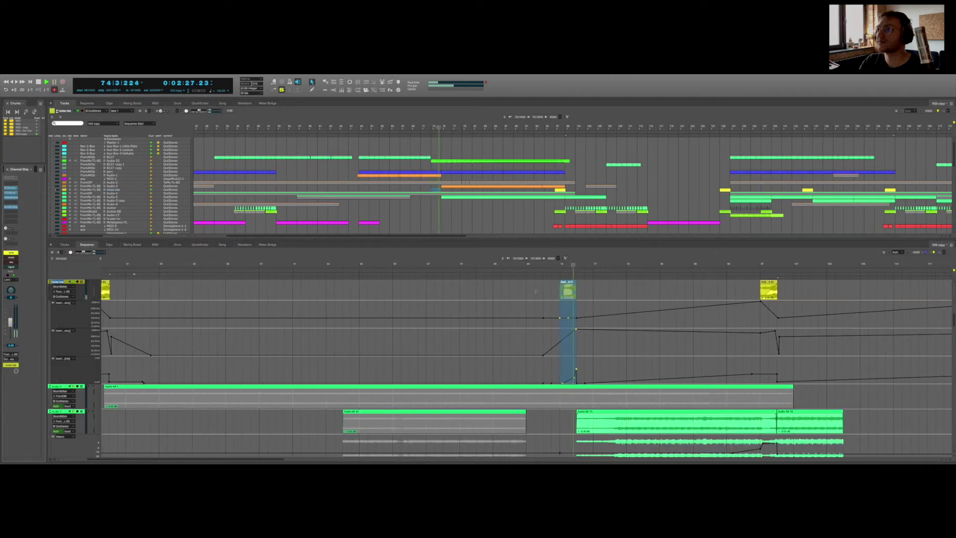
key(space)
key(space)
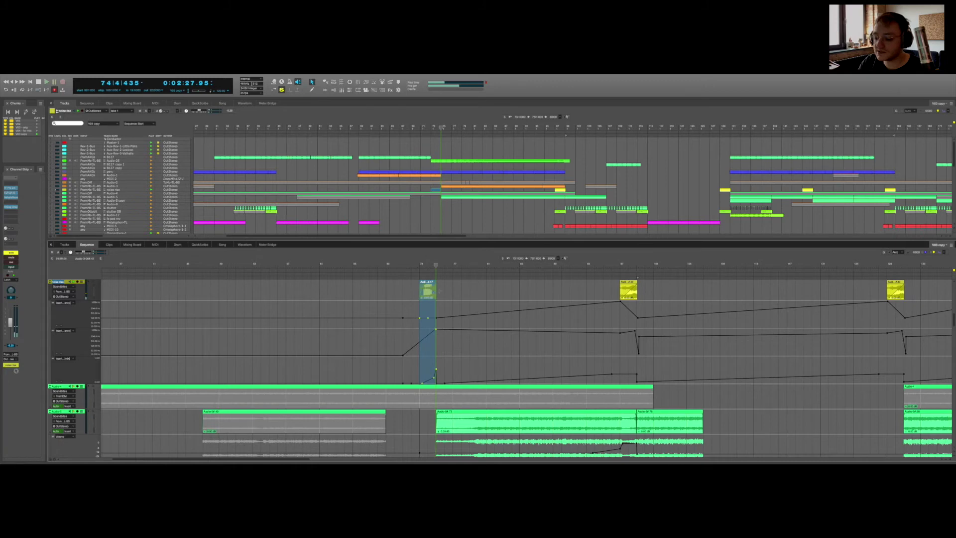
Step: Extend the end of the short yellow clip to about measure 85 and play the lengthened part from about measure 75
key(super+bracketright)
key(super+bracketright)
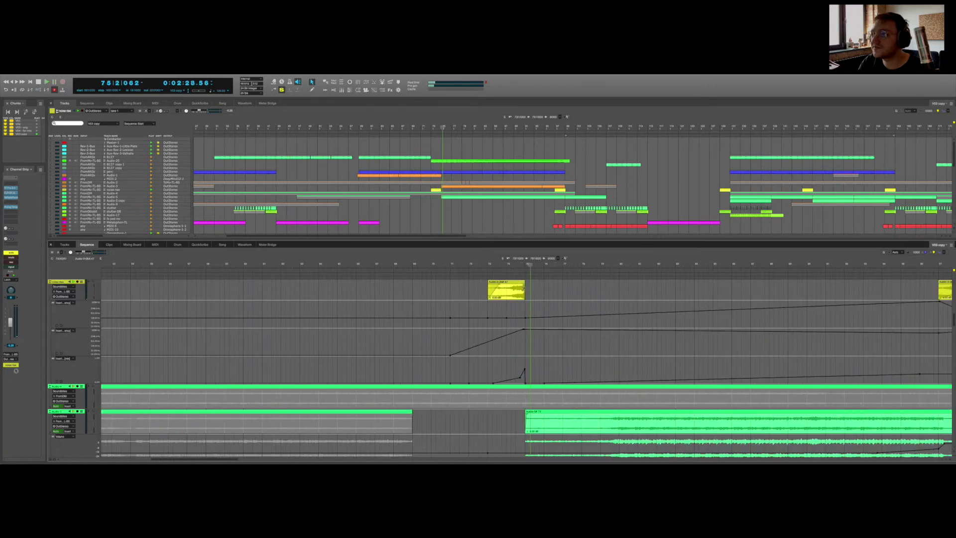
drag(525, 289, 712, 289)
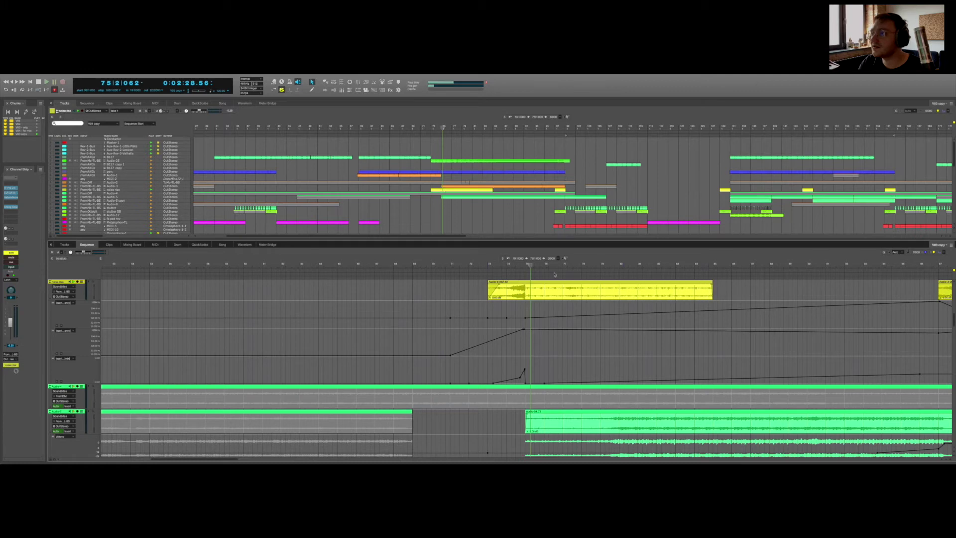
key(space)
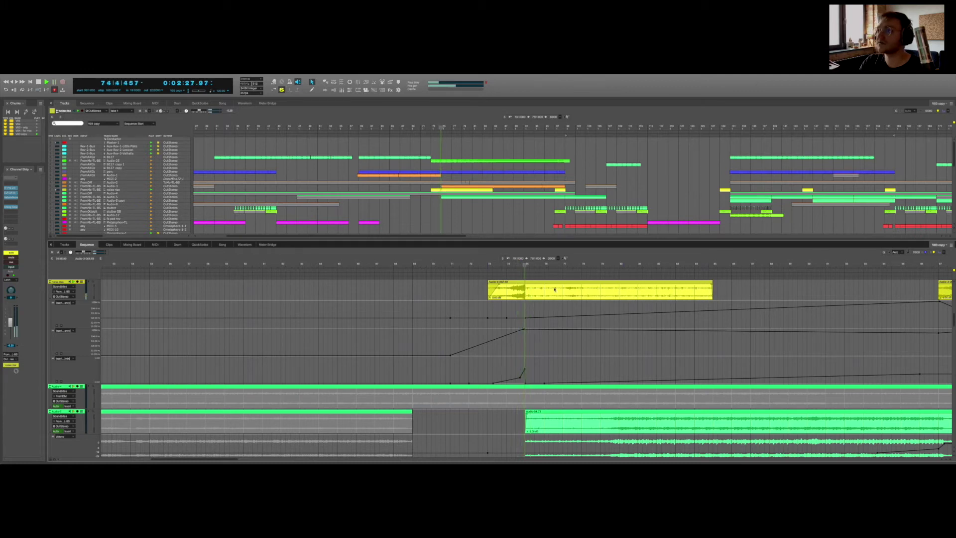
scroll(547, 292, right, 5)
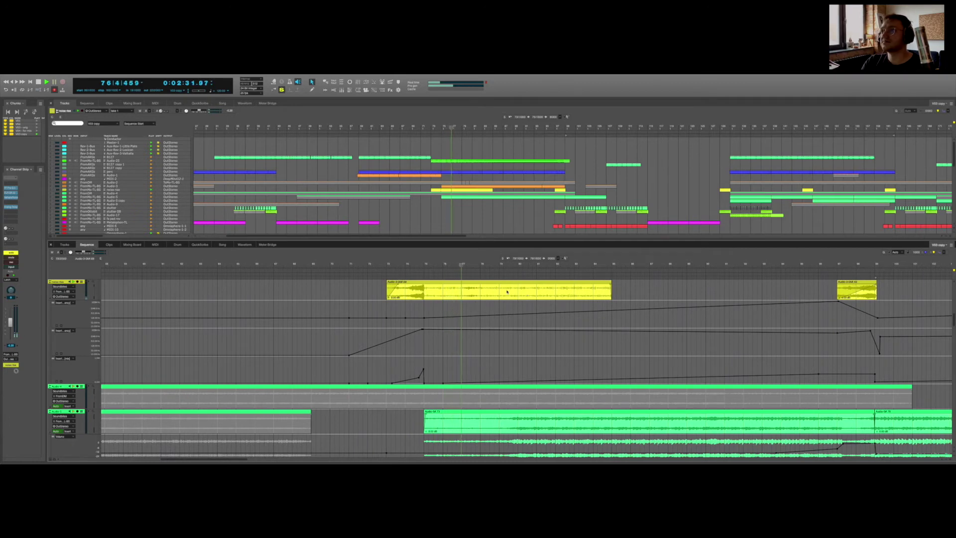
scroll(507, 292, right, 4)
Step: Return the playhead to about measure 74 and undo the lengthening of the yellow clip
click(441, 292)
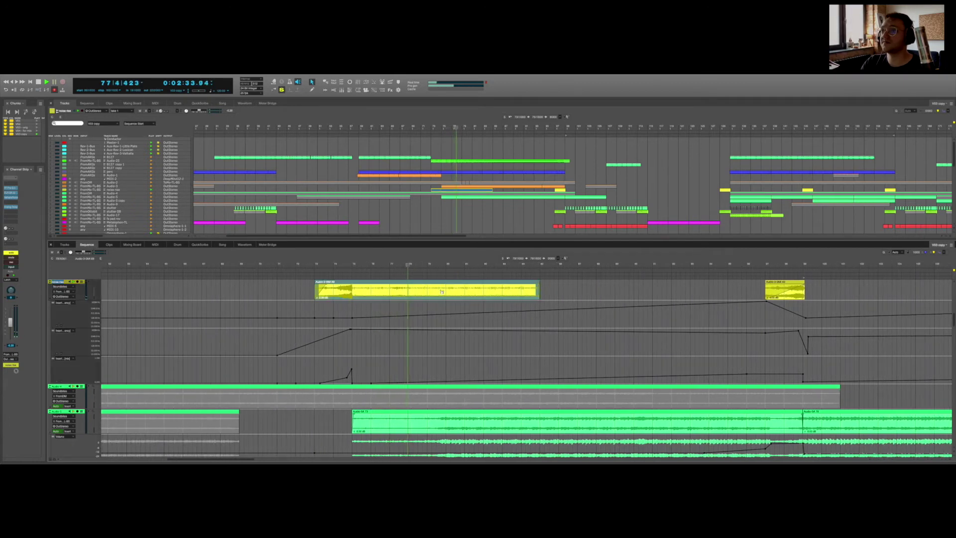
scroll(442, 292, left, 3)
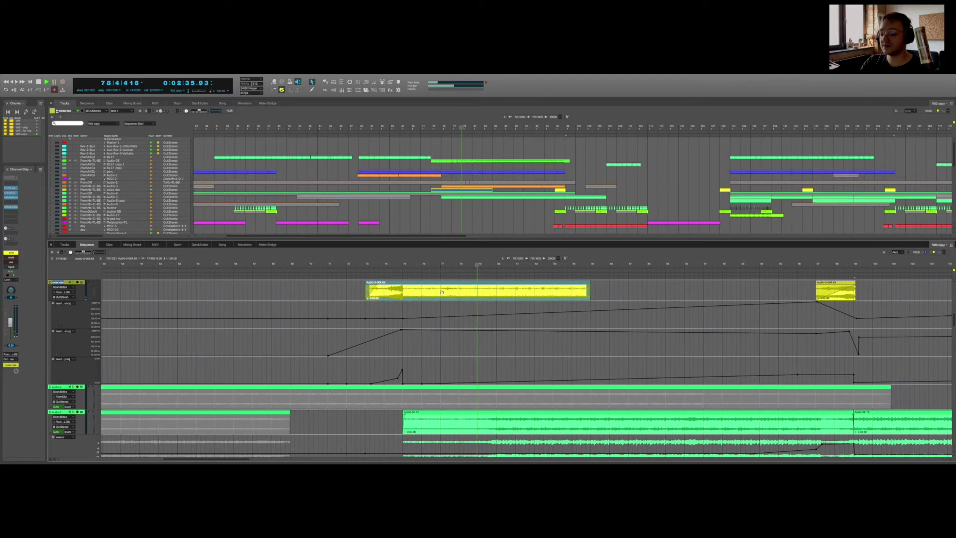
click(394, 265)
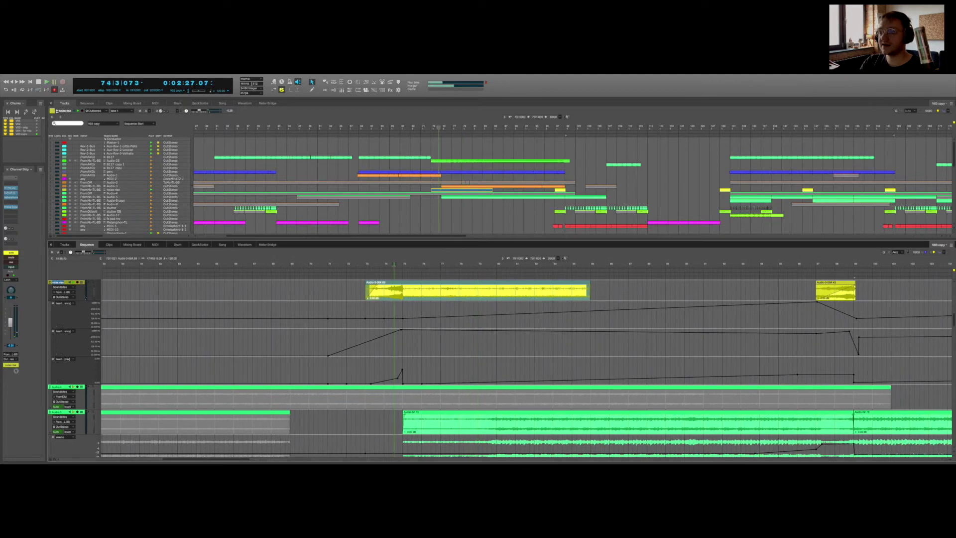
key(Delete)
Step: Examine the yellow track's automation lanes and its Analog Delay effect, and close the effect window and the sequence editor
scroll(410, 325, down, 1)
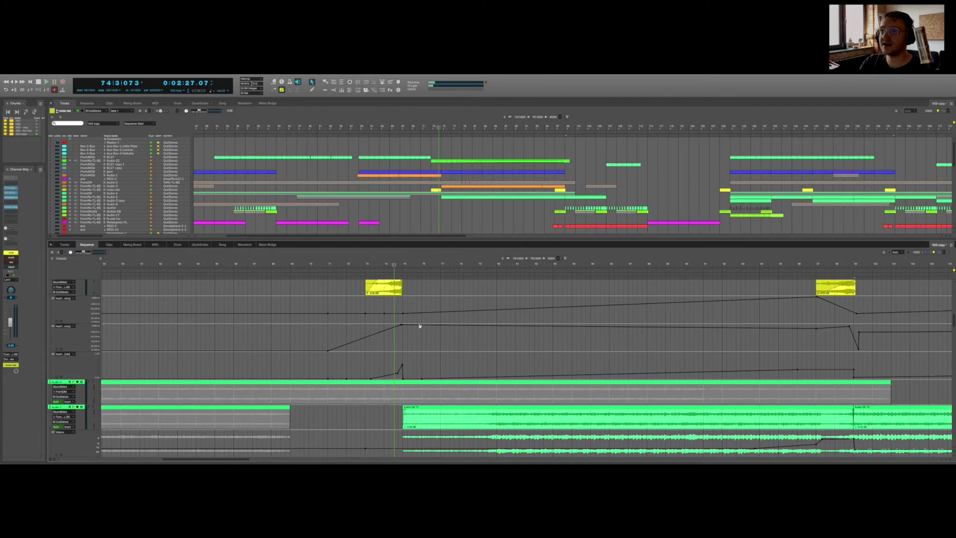
scroll(419, 326, down, 2)
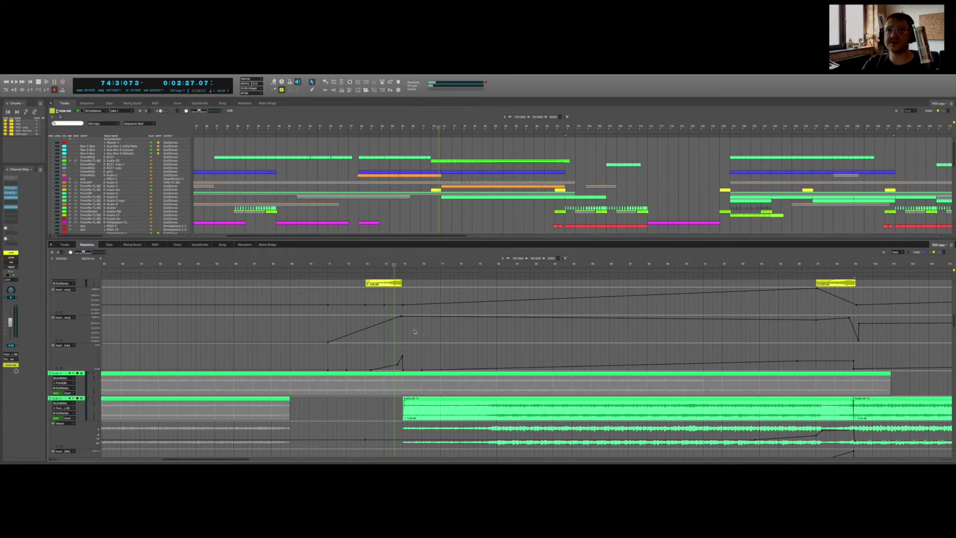
scroll(415, 331, down, 2)
click(10, 207)
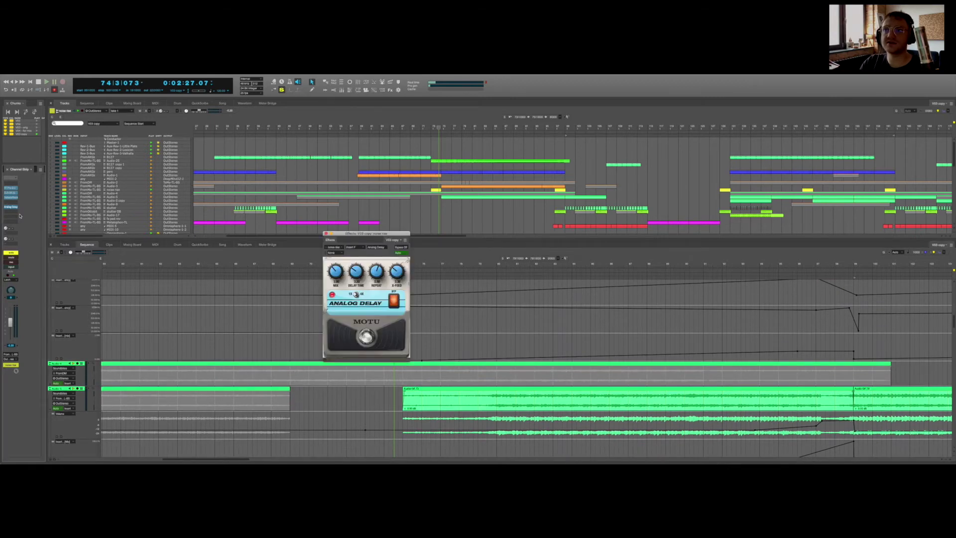
drag(343, 235, 404, 235)
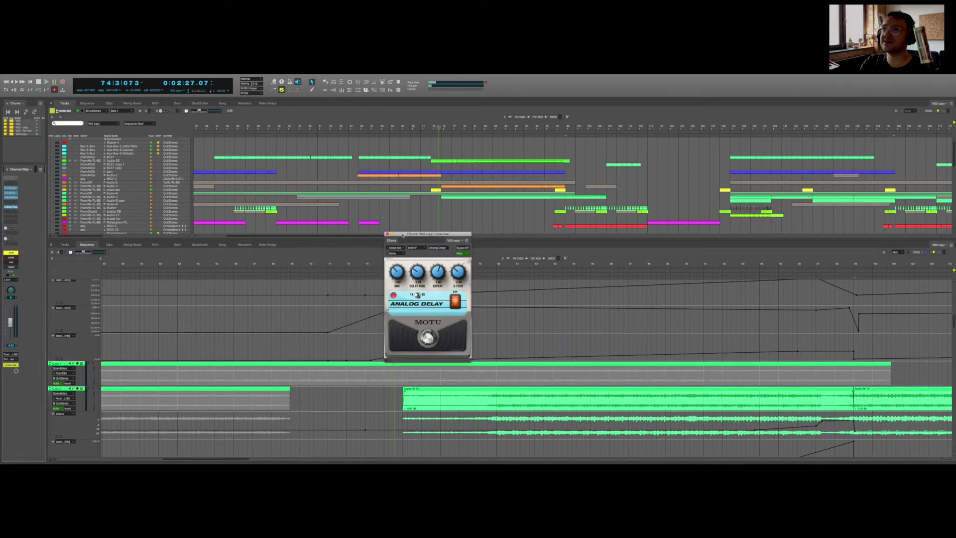
click(389, 234)
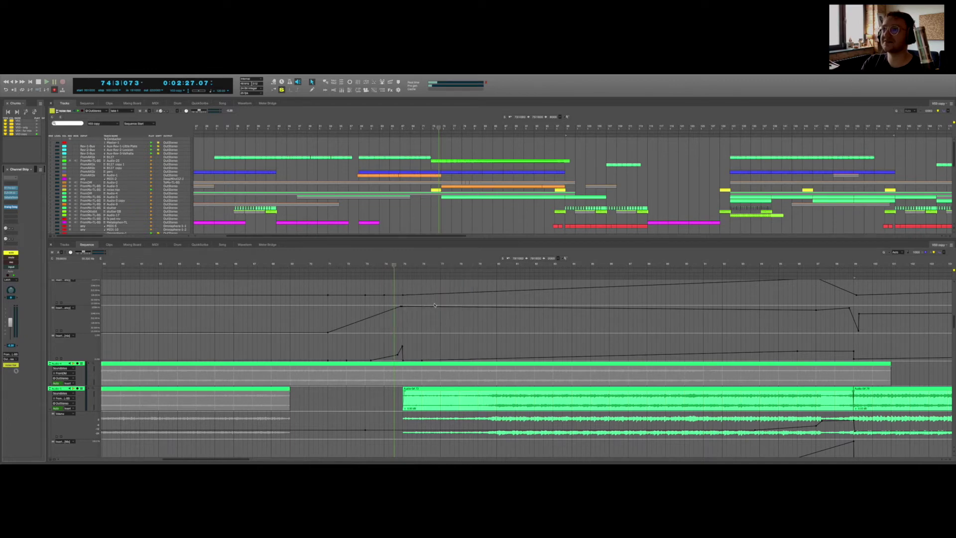
click(450, 246)
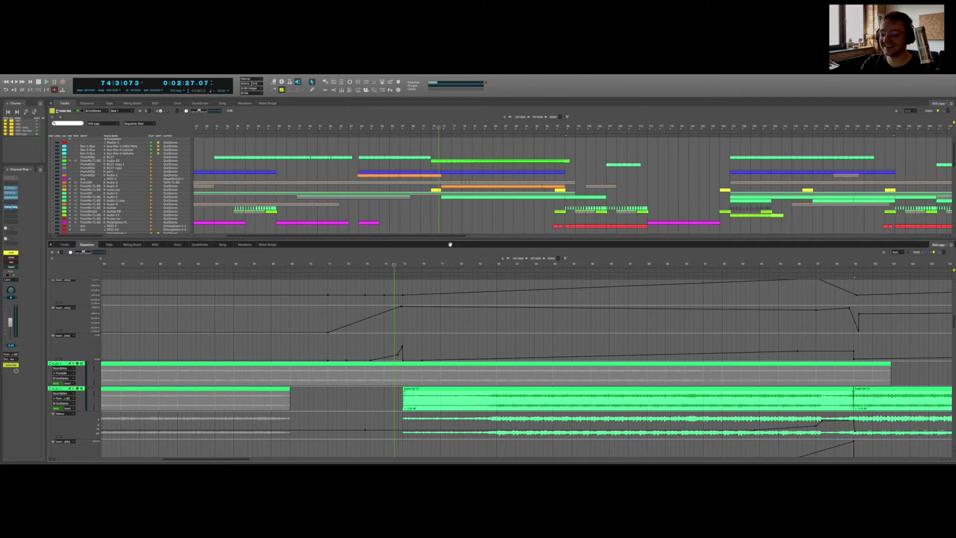
key(super+w)
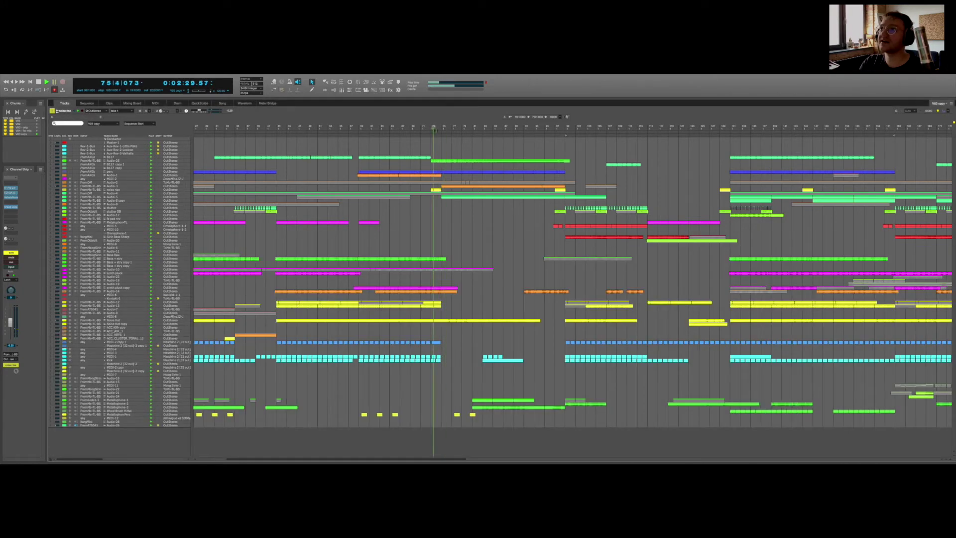
Step: Open the long yellow noise clip in the sequence editor and replay it from about measure 75, toggling its track's solo
click(457, 322)
double_click(457, 322)
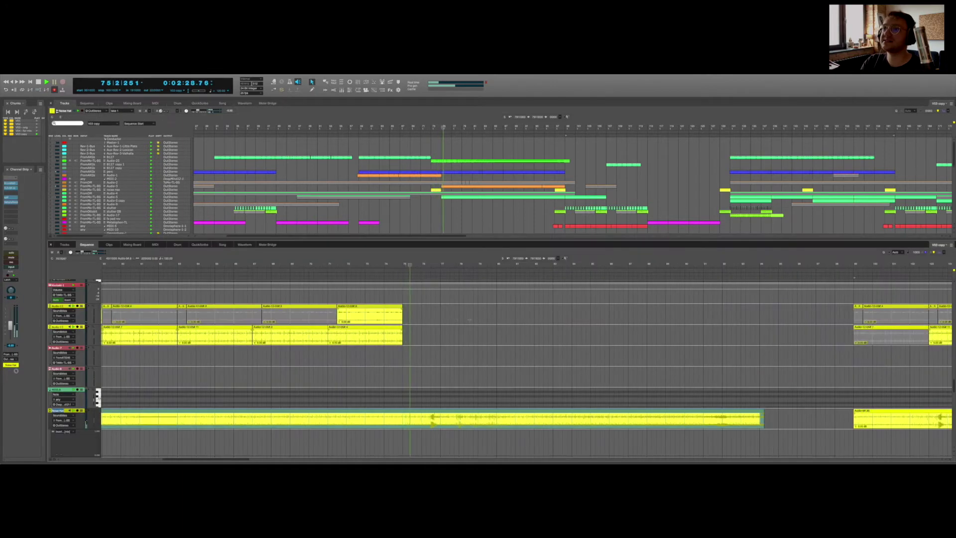
scroll(365, 375, down, 2)
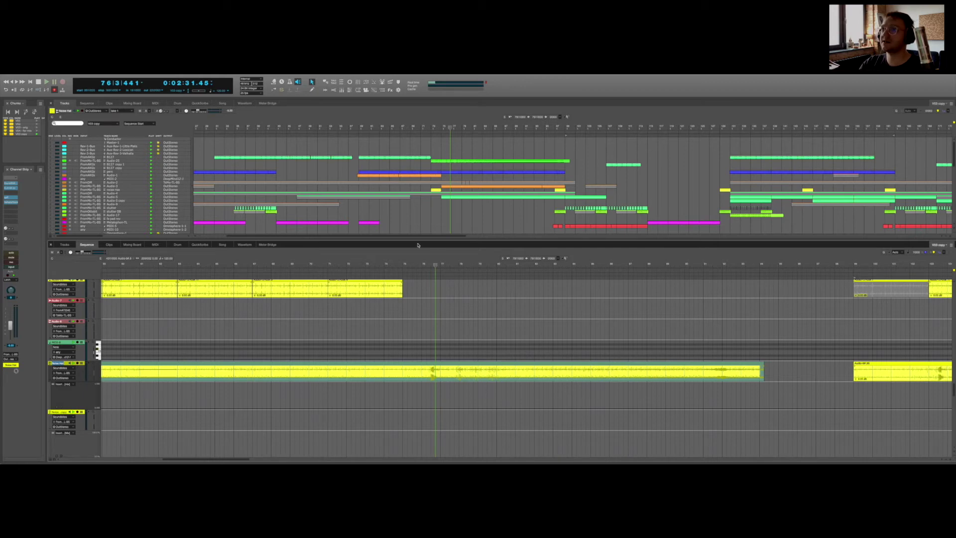
click(412, 263)
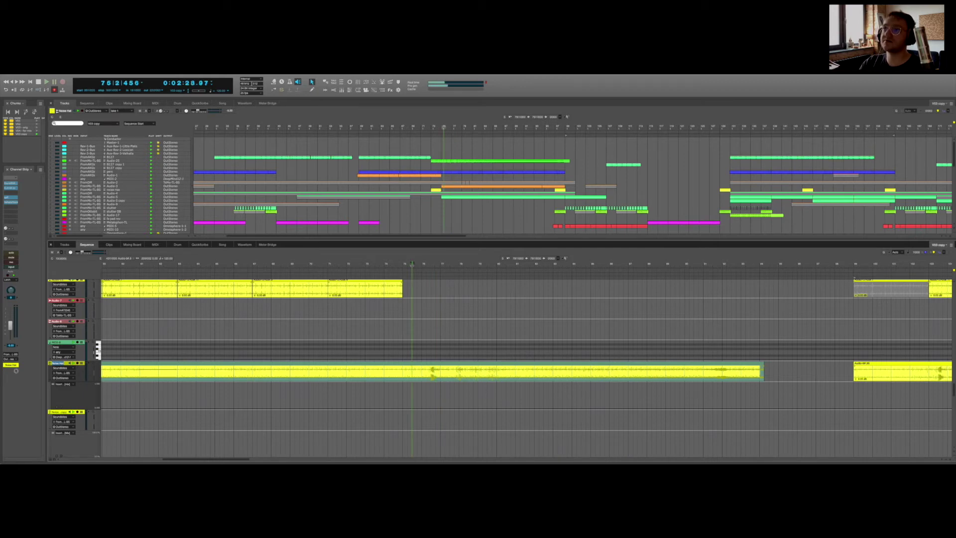
scroll(463, 224, down, 5)
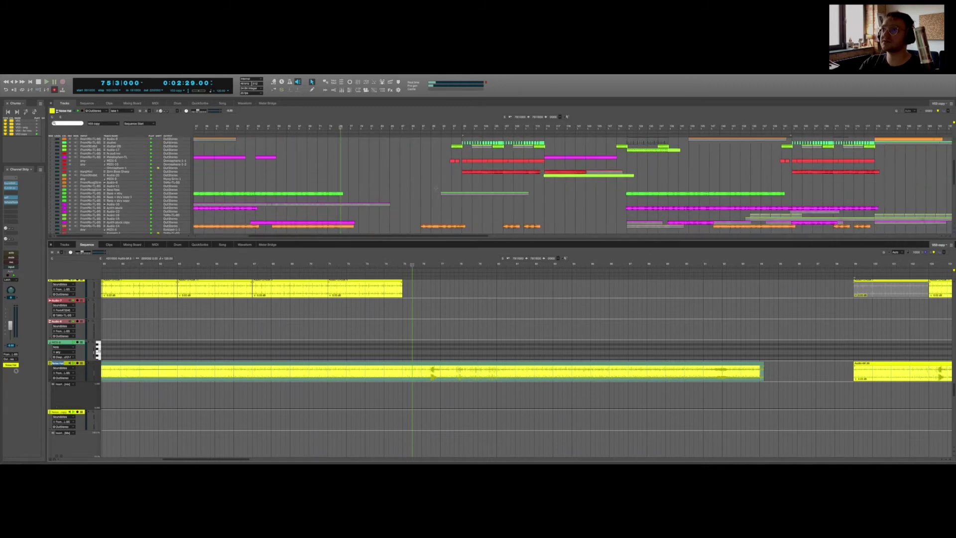
key(s)
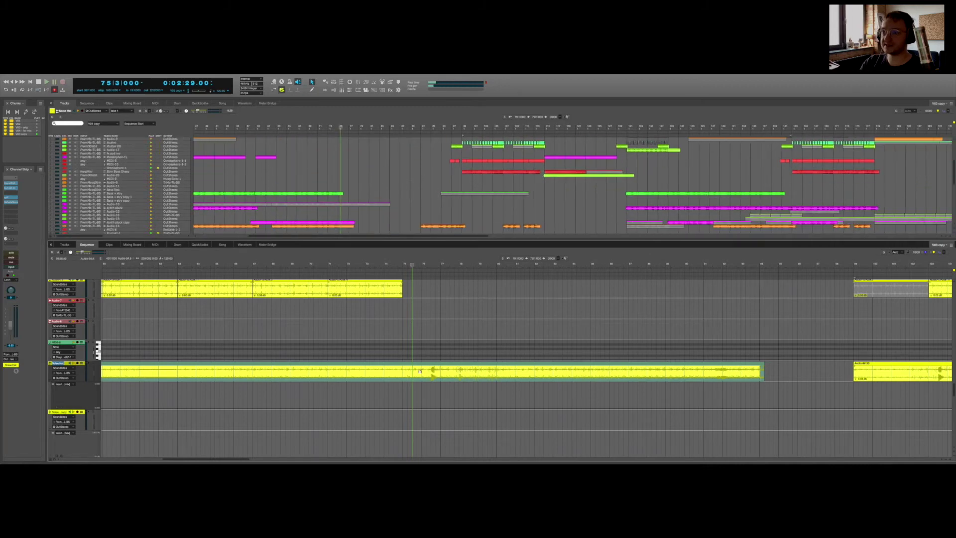
key(space)
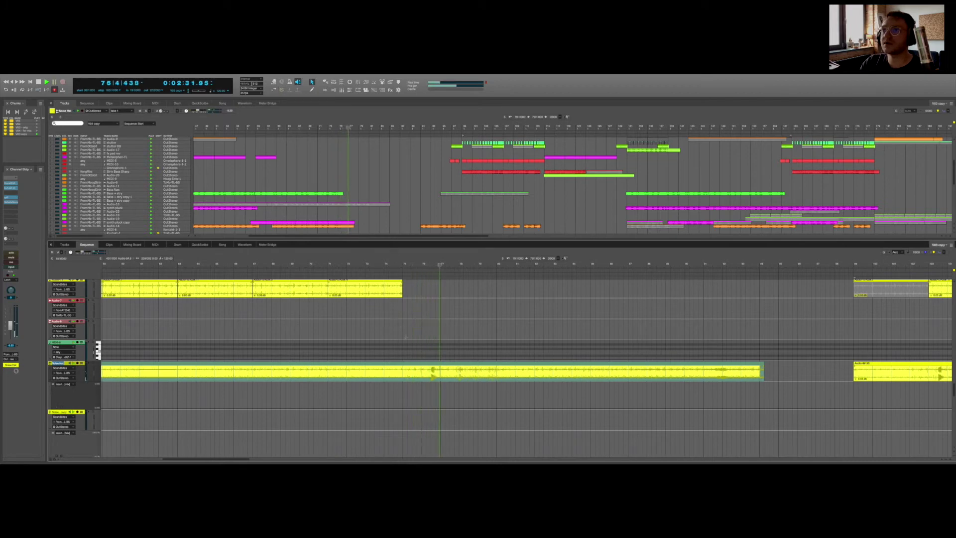
Step: Return to the full-height track overview and audition the orange clip starting near measure 75 and the green clip below it, each soloed
double_click(391, 242)
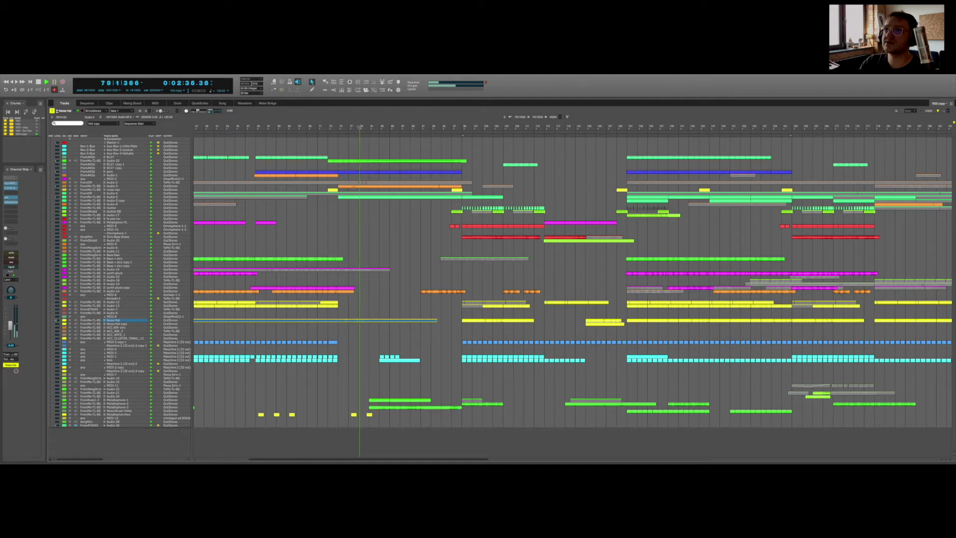
click(355, 187)
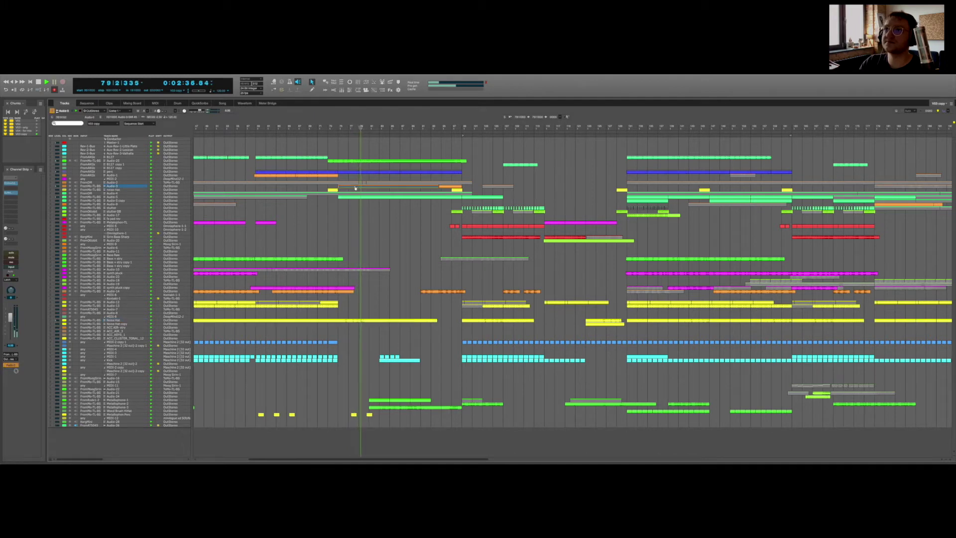
click(11, 253)
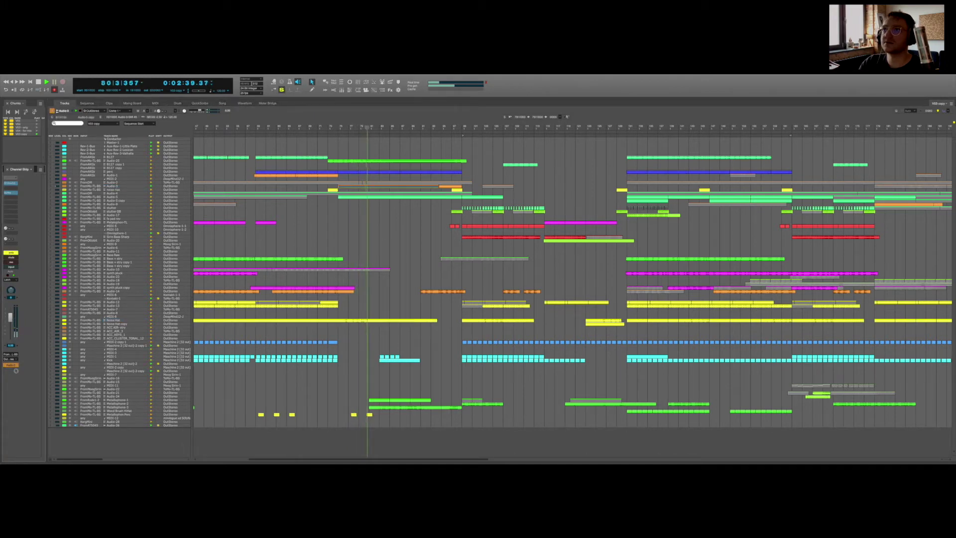
click(355, 198)
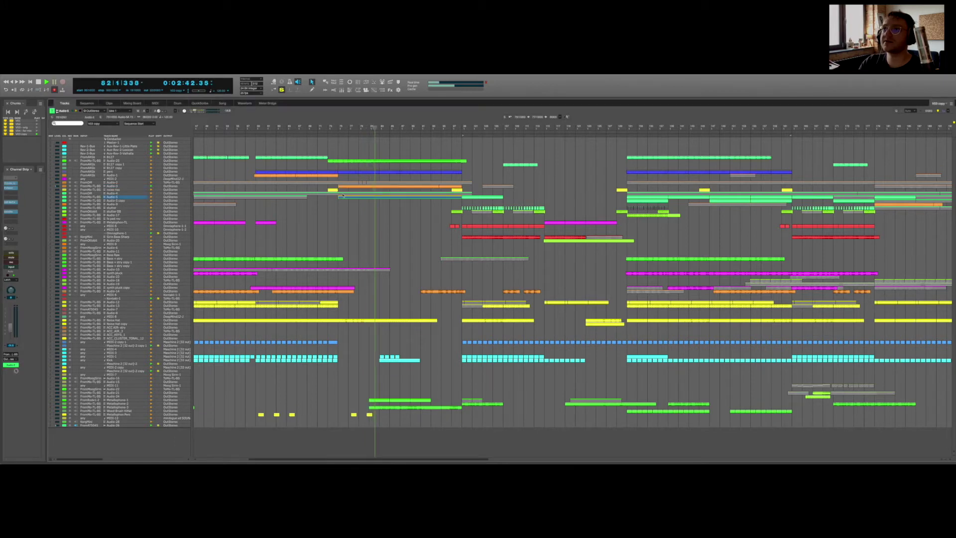
click(14, 253)
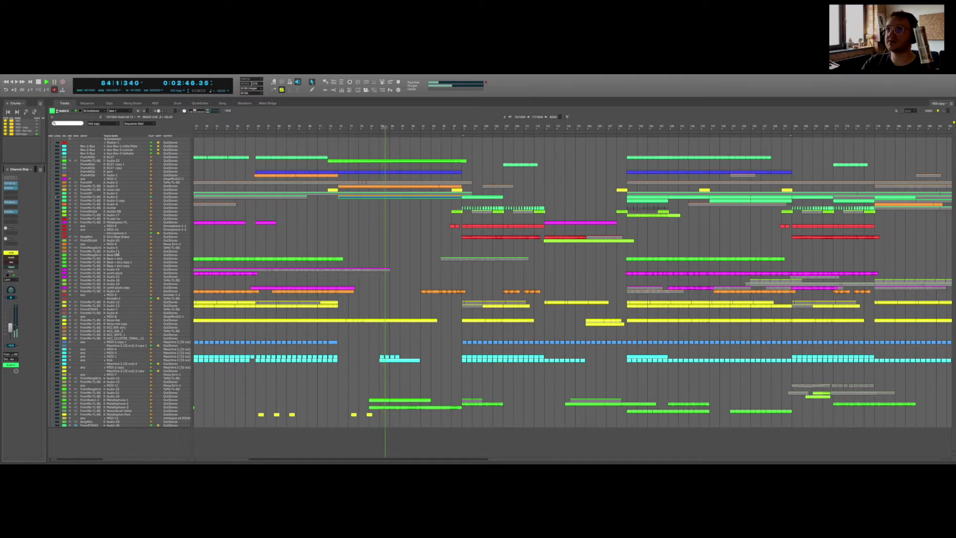
Step: Pause playback at about measure 86, look over the arrangement and resume playing from there
scroll(572, 289, left, 5)
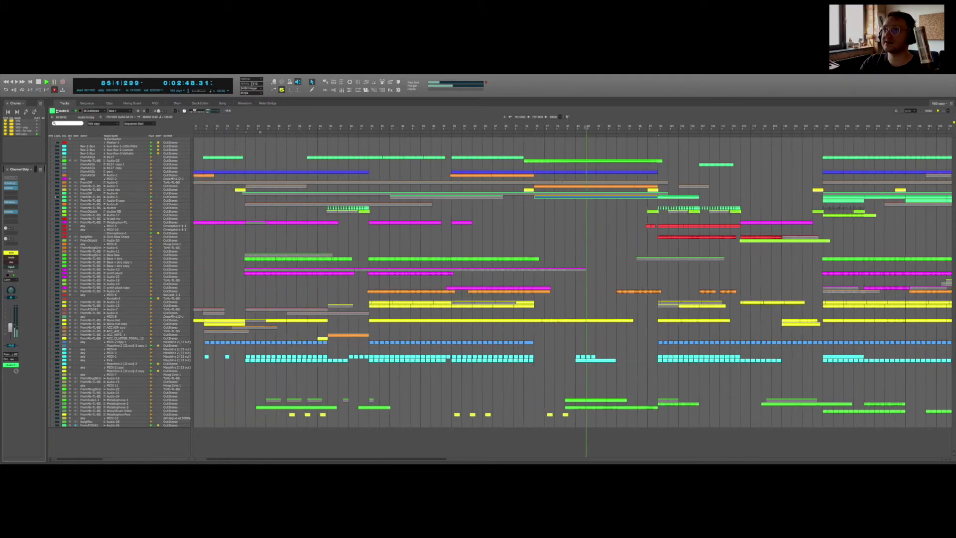
scroll(343, 205, left, 1)
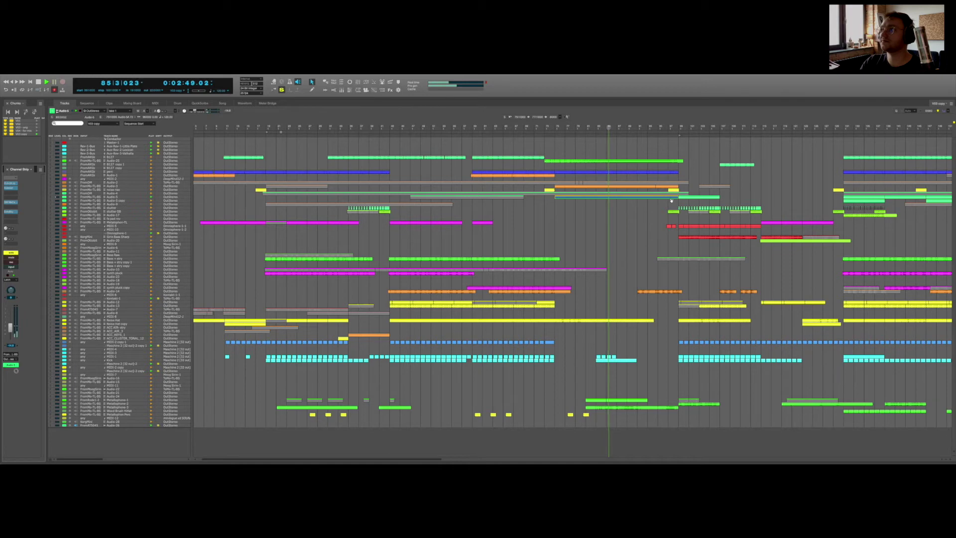
key(space)
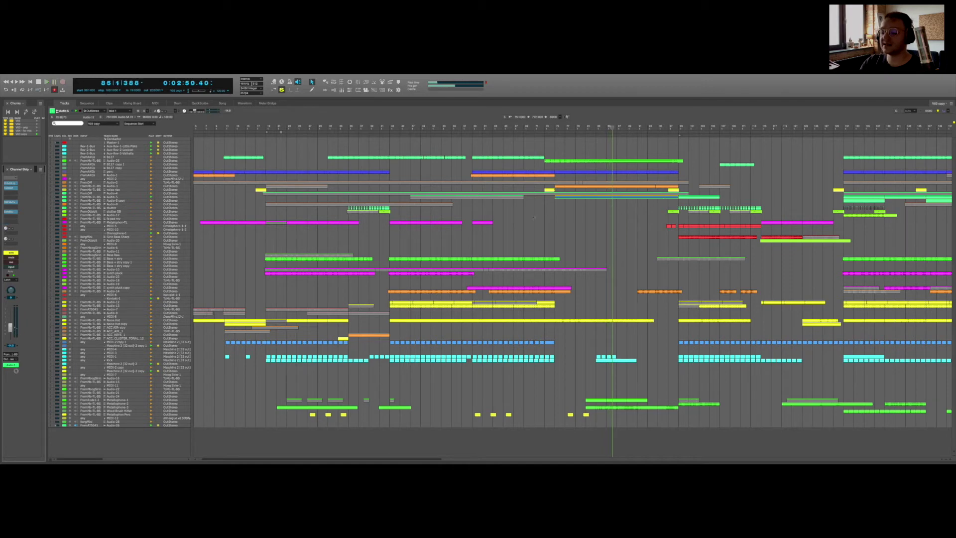
scroll(451, 246, right, 8)
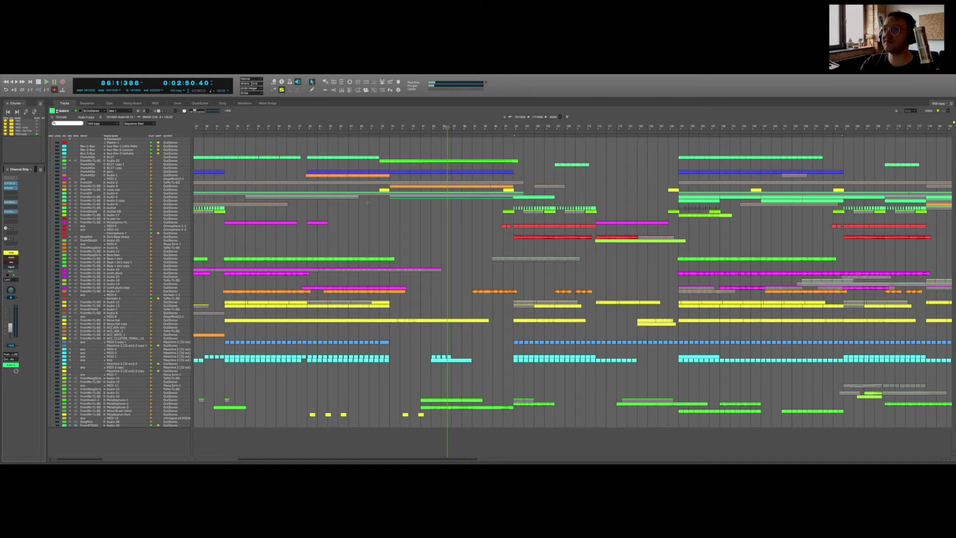
key(space)
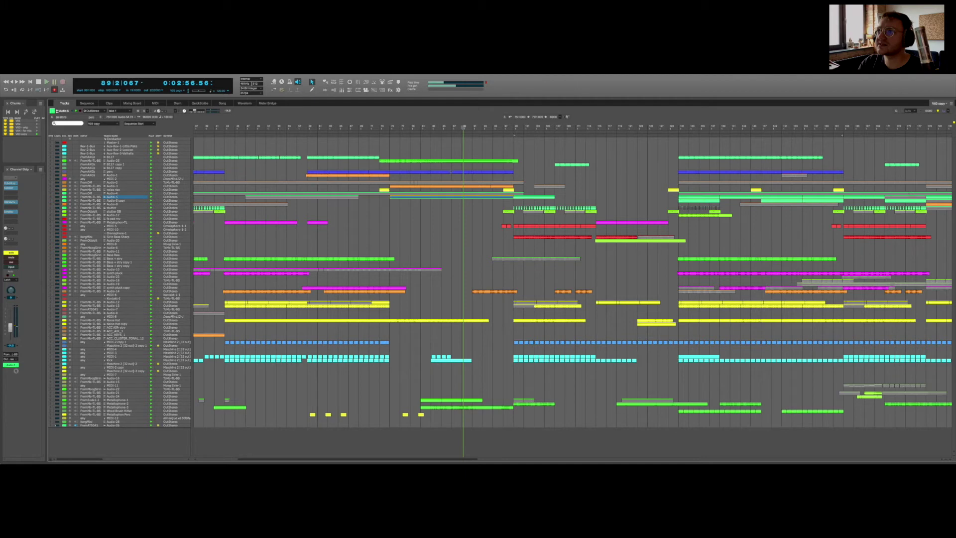
Step: Solo the yellow noise hat track and play it from about bar 86
click(16, 254)
key(space)
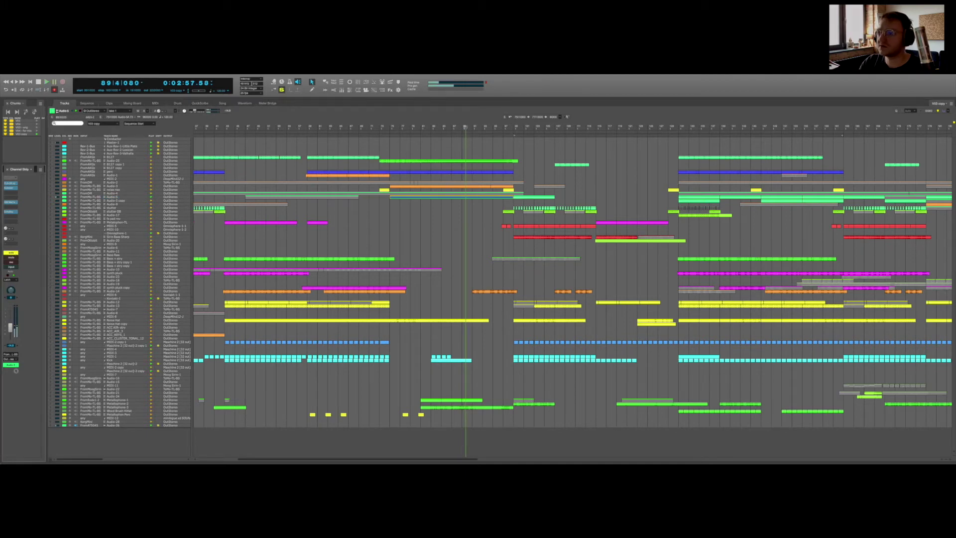
click(460, 320)
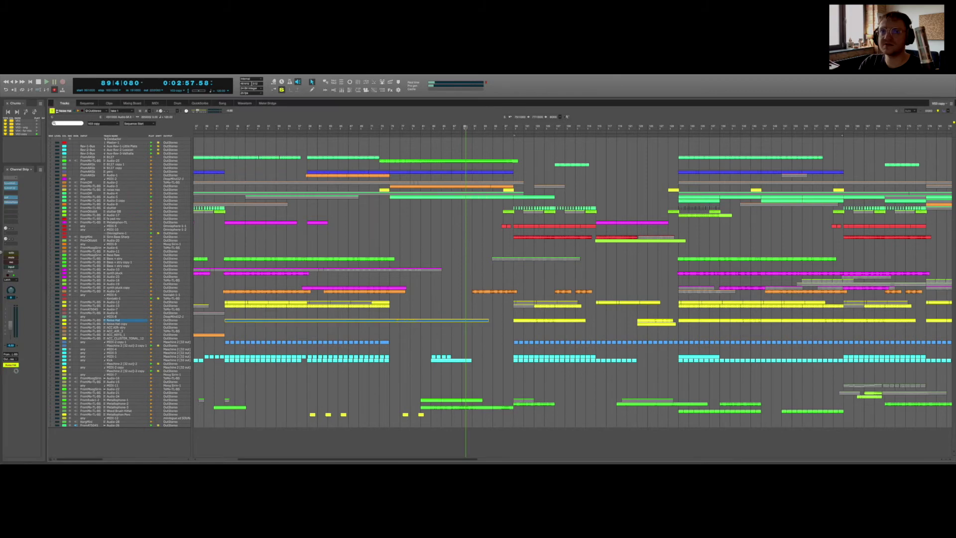
click(11, 253)
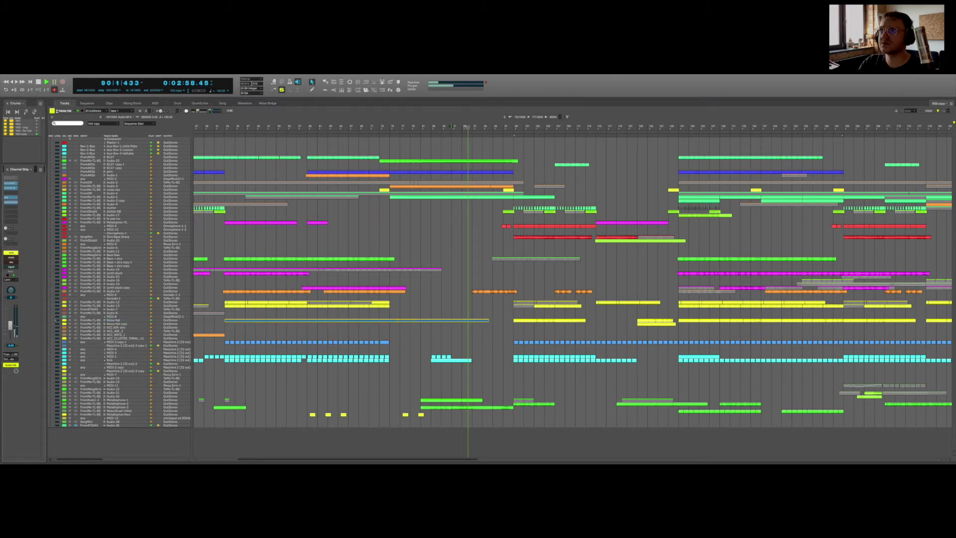
click(448, 126)
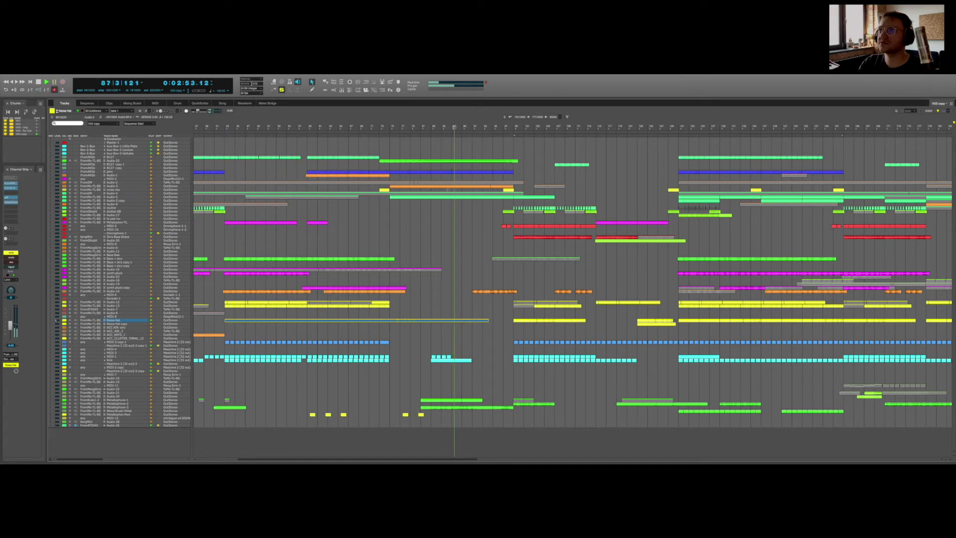
Step: Select the blue perc track in the arrangement and listen to it around bar 91
click(448, 161)
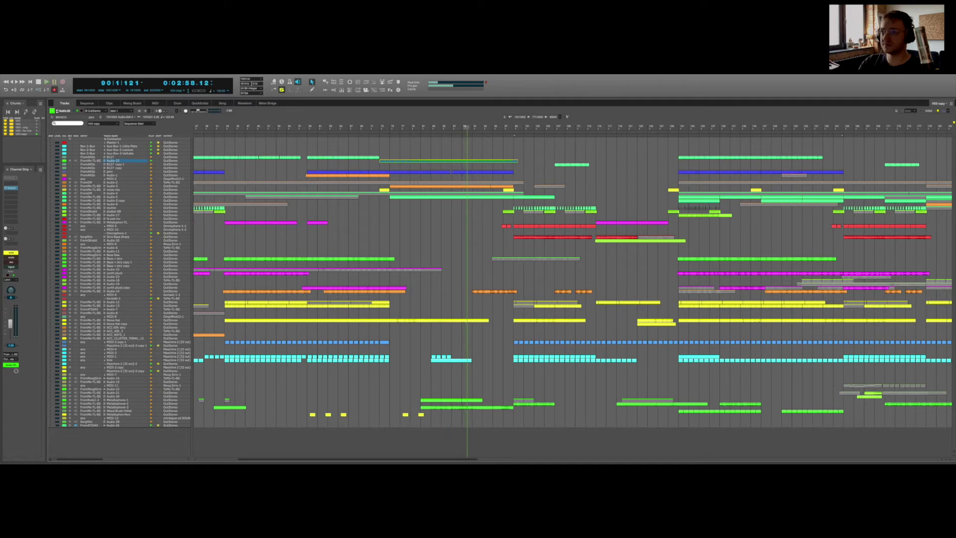
click(446, 172)
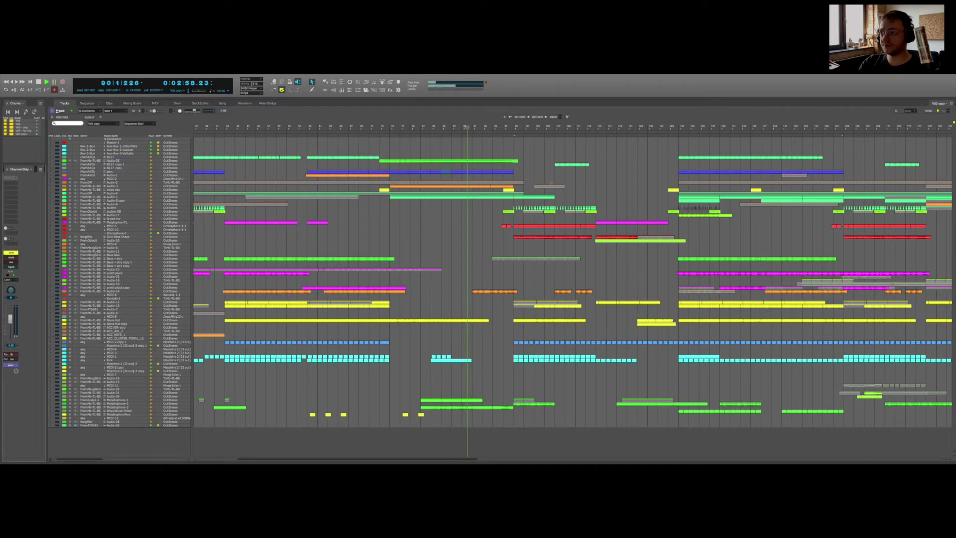
click(473, 172)
key(space)
Step: Open the long green soundbite in the Sequence editor and play its track soloed
click(424, 160)
key(shift+s)
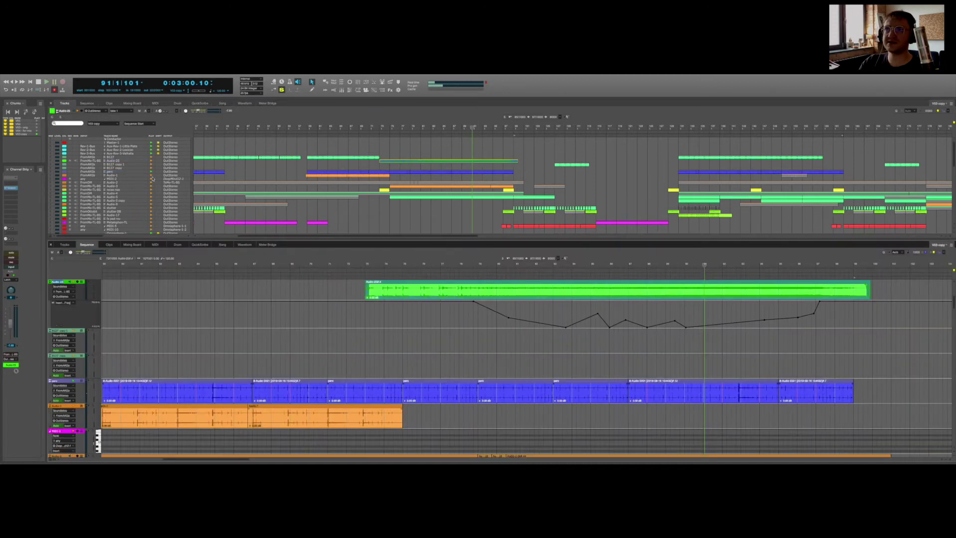
click(12, 253)
key(space)
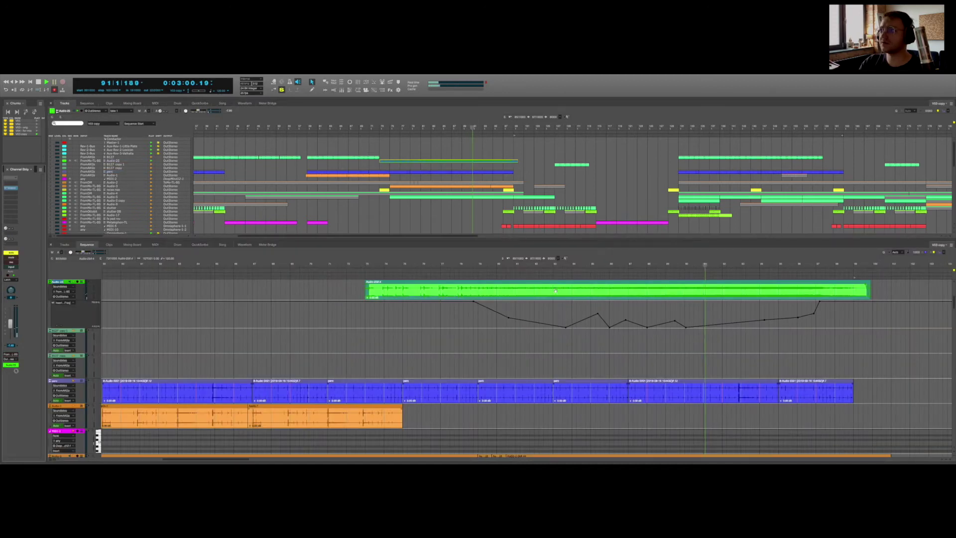
Step: Play the soloed green soundbite from about bar 78 and again from about bar 75
click(464, 262)
scroll(478, 314, right, 10)
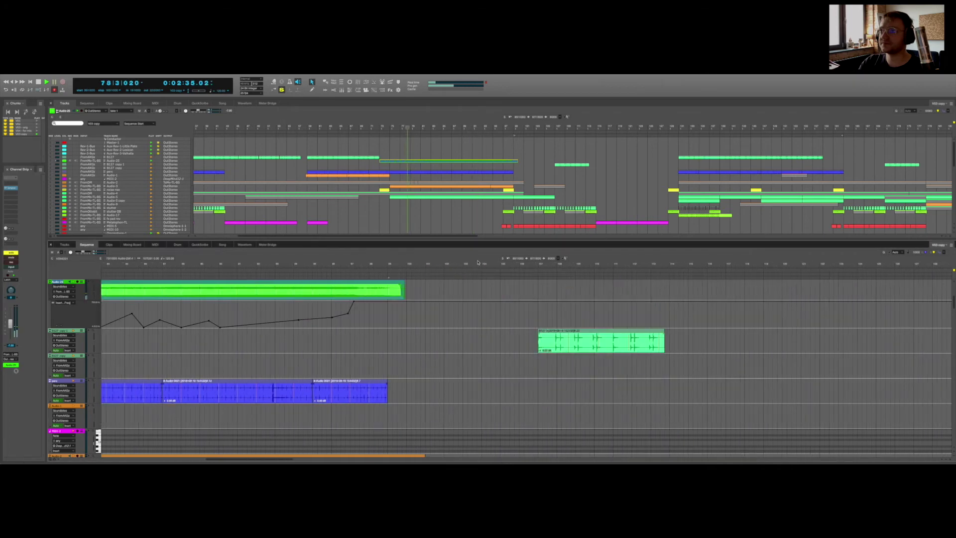
scroll(481, 316, left, 3)
scroll(481, 317, left, 4)
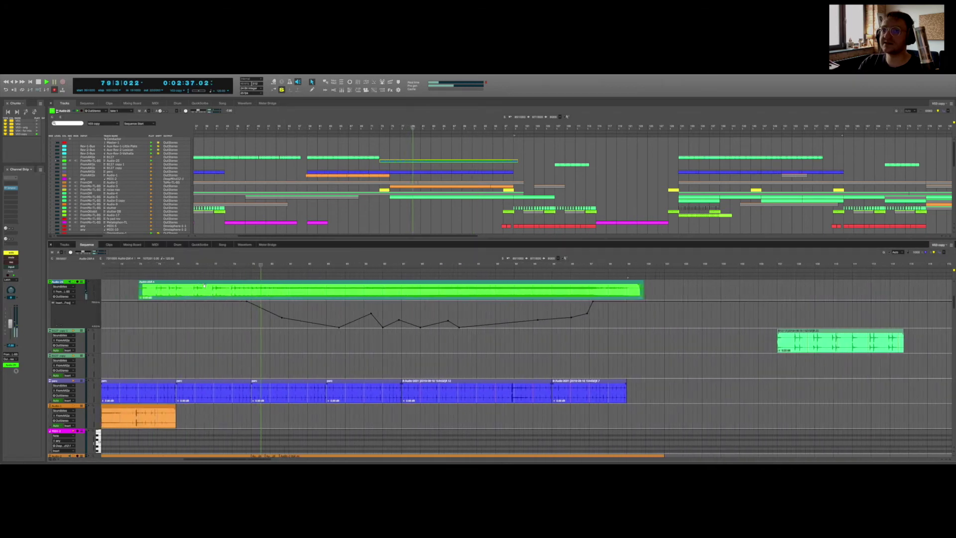
click(184, 263)
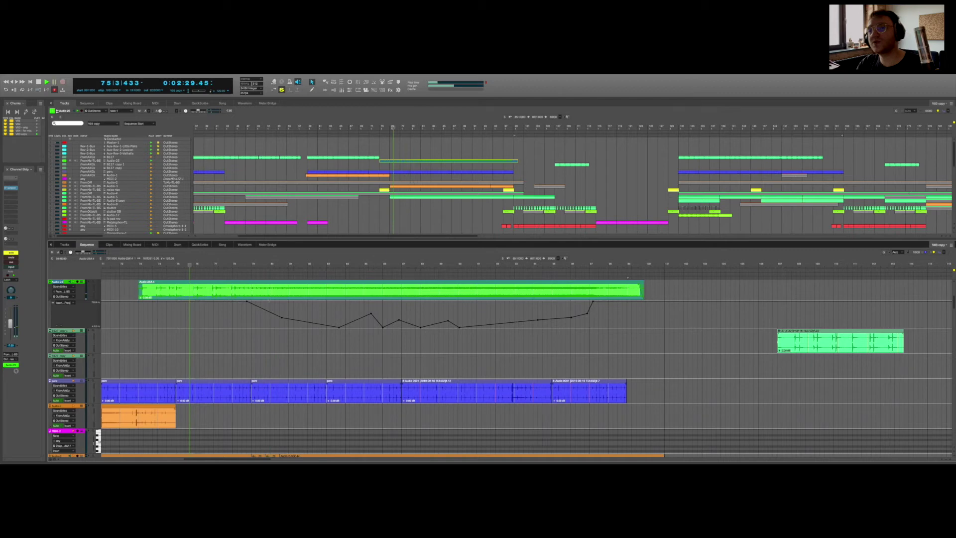
scroll(239, 293, left, 4)
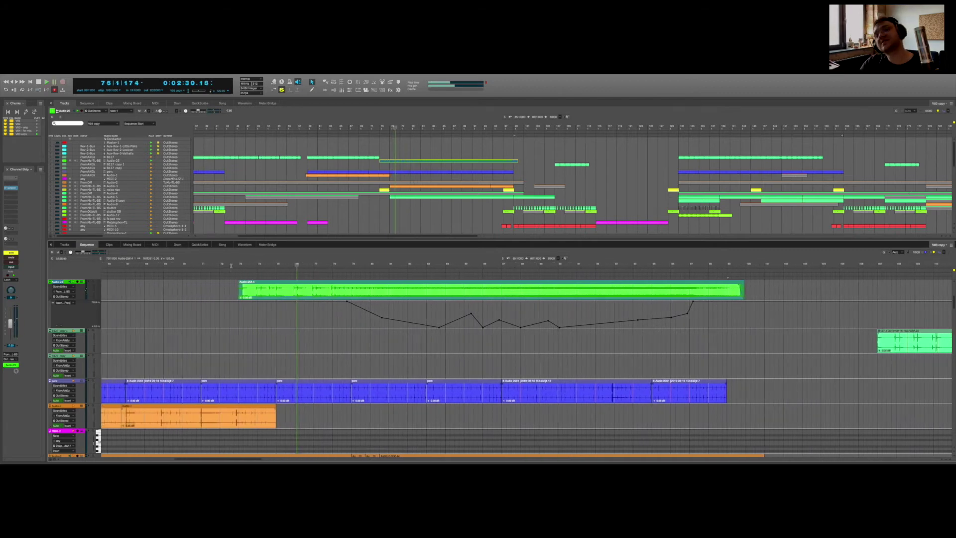
Step: Select the teal soundbite preceding the green one and play the green part from about bar 74
scroll(182, 332, up, 3)
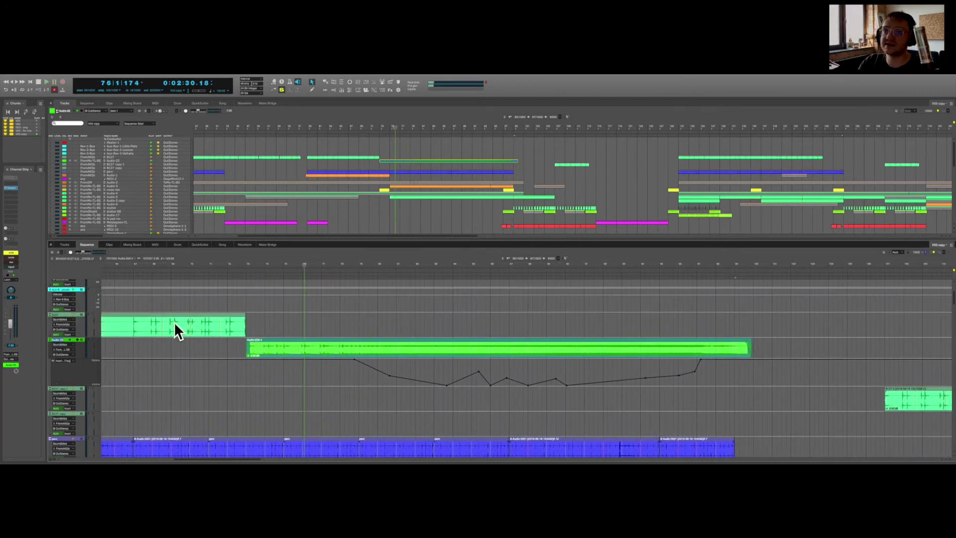
click(198, 322)
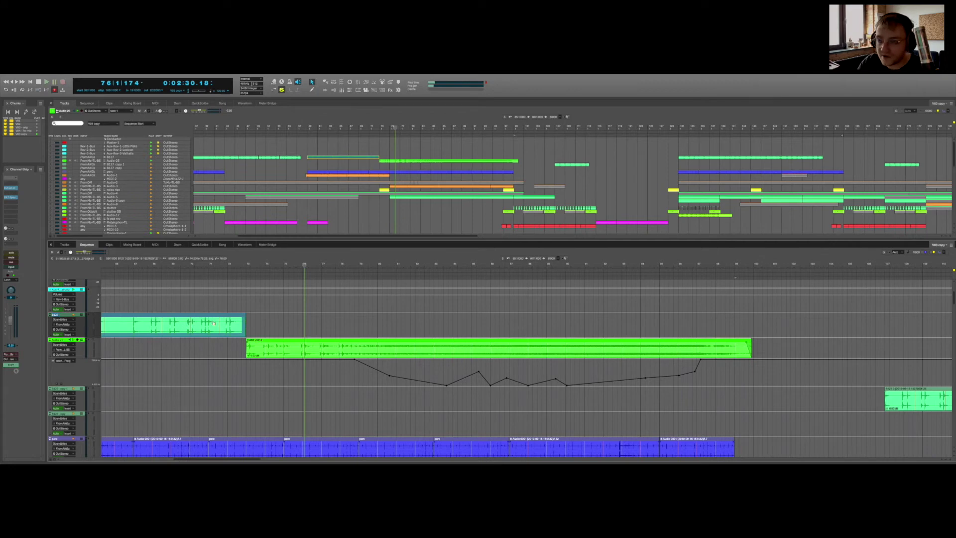
click(265, 264)
key(space)
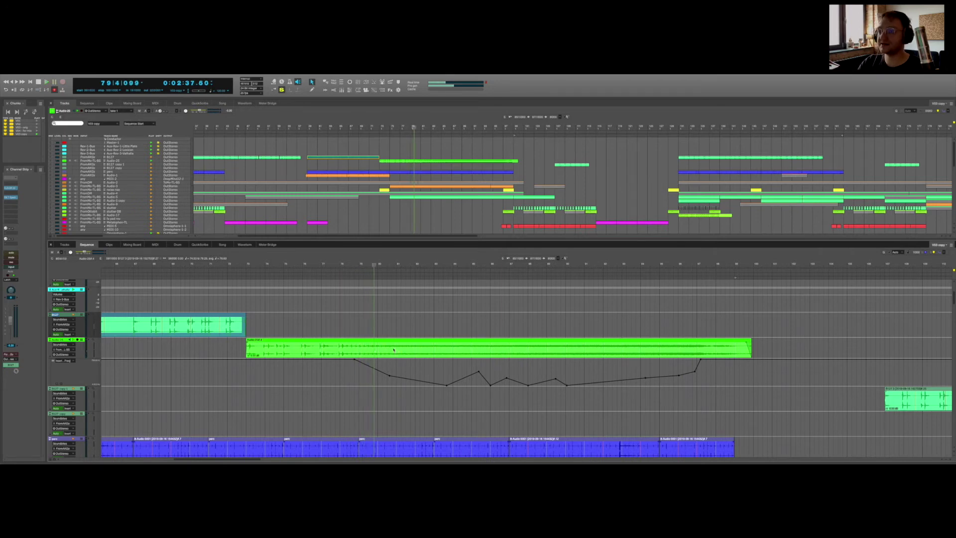
key(space)
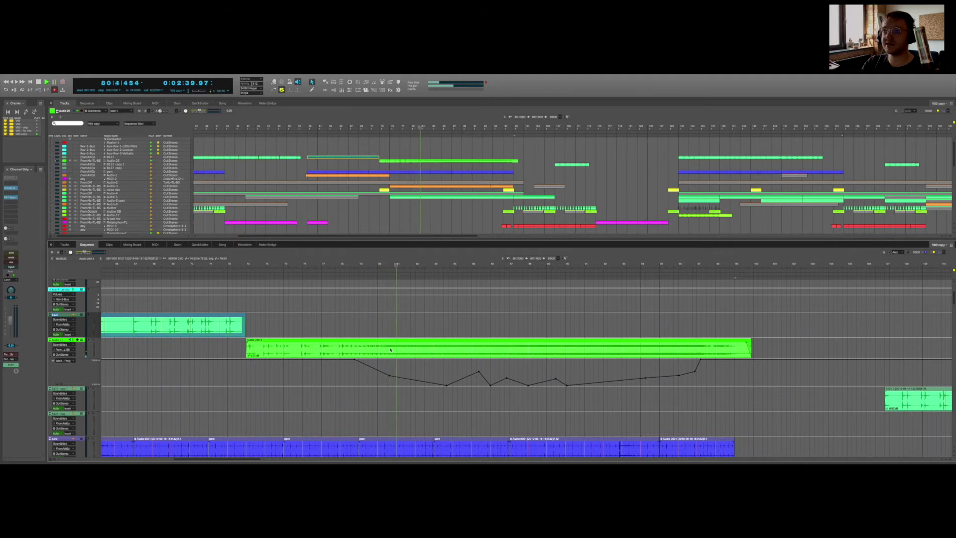
Step: Delete the filter automation points under the green soundbite to hear it unfiltered, and undo the deletion
drag(361, 370, 857, 416)
key(Delete)
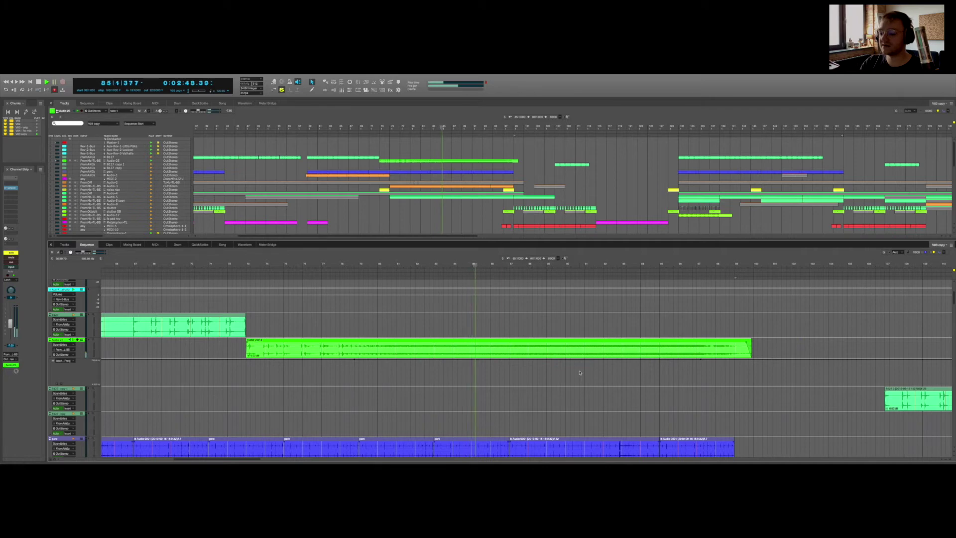
key(super+z)
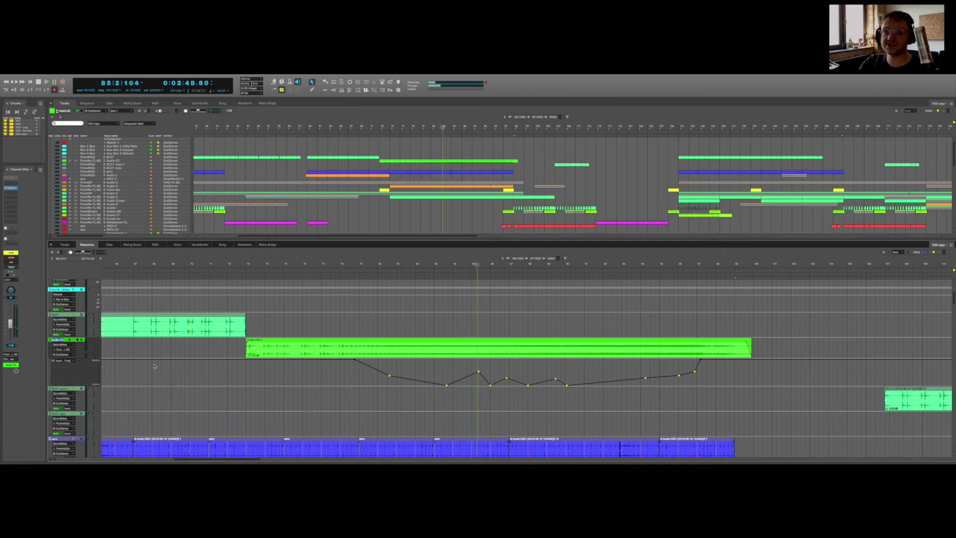
Step: Inspect the FabFilter Simplon effect inserted on the green track and close its window
click(6, 188)
drag(402, 235, 320, 253)
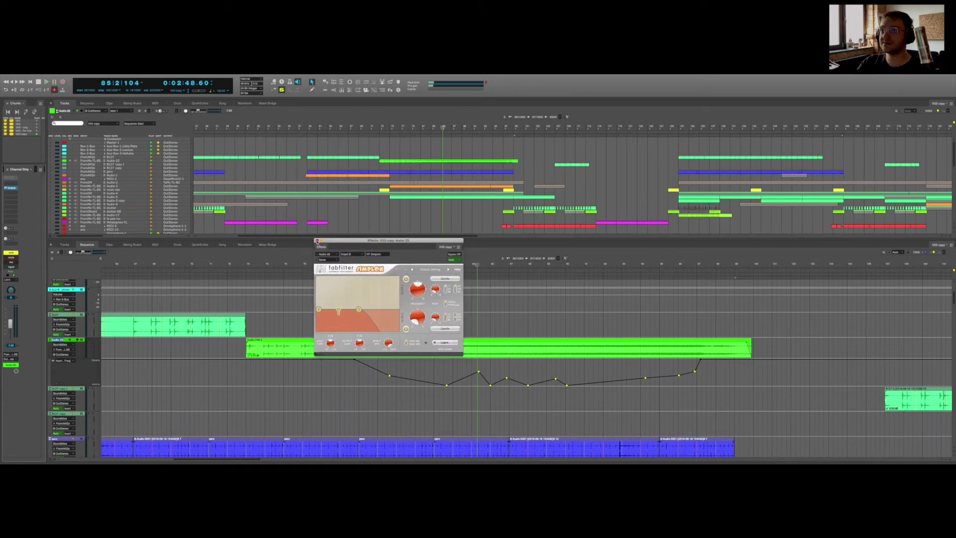
click(317, 241)
Step: Play the automated filter sweep on the green soundbite from about bars 81, 84, 93 and 96
click(389, 265)
key(space)
click(457, 264)
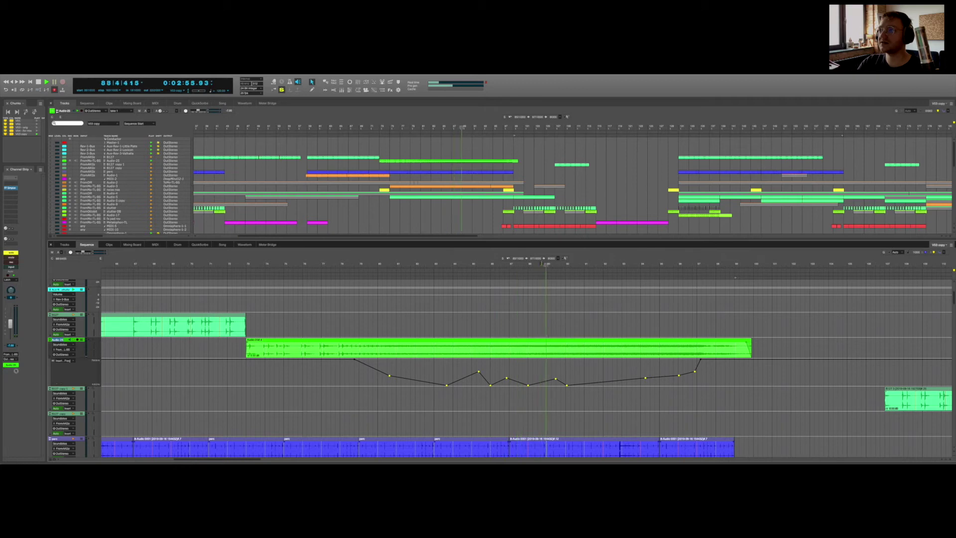
click(619, 266)
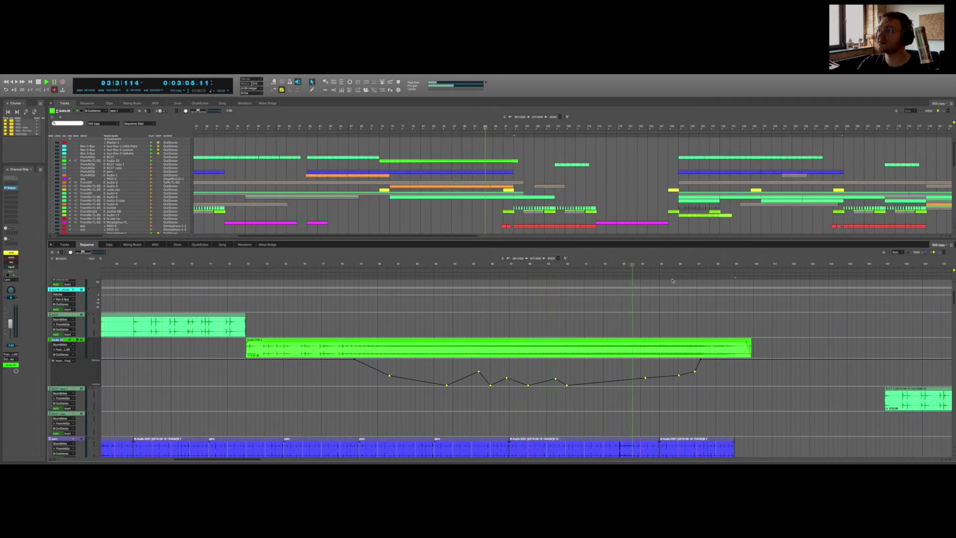
click(677, 264)
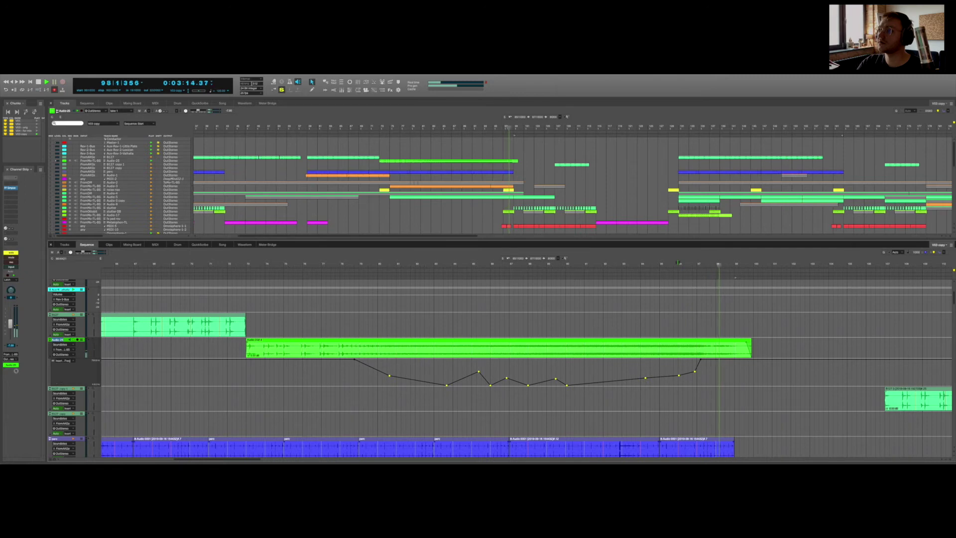
key(space)
Step: Turn solo off for the green track and play the full mix from about bars 79 and 84
click(702, 352)
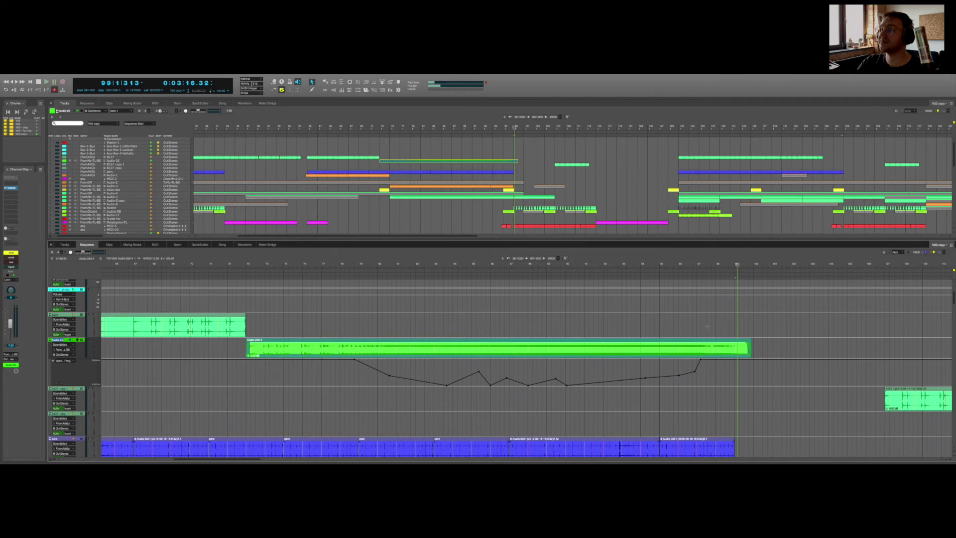
key(space)
key(space)
click(360, 265)
key(ctrl+s)
key(space)
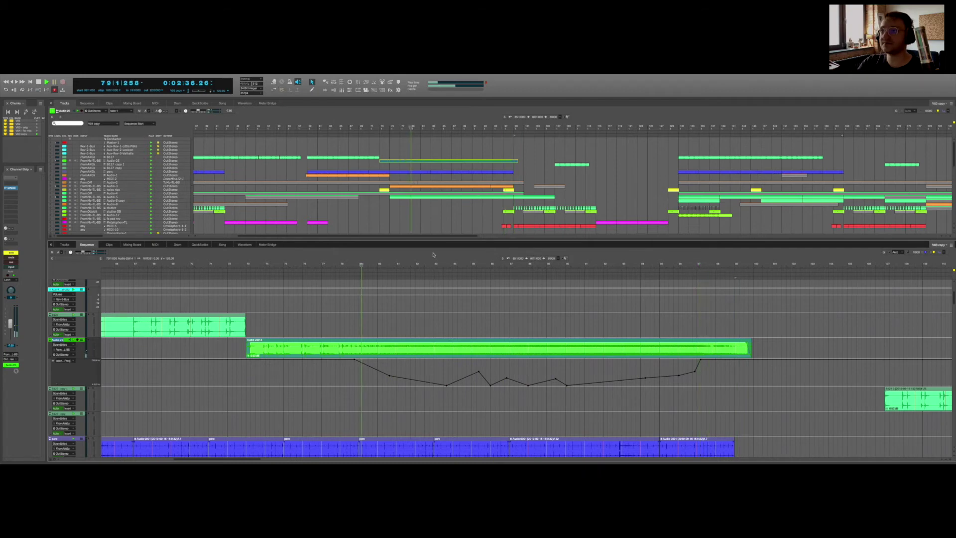
click(455, 265)
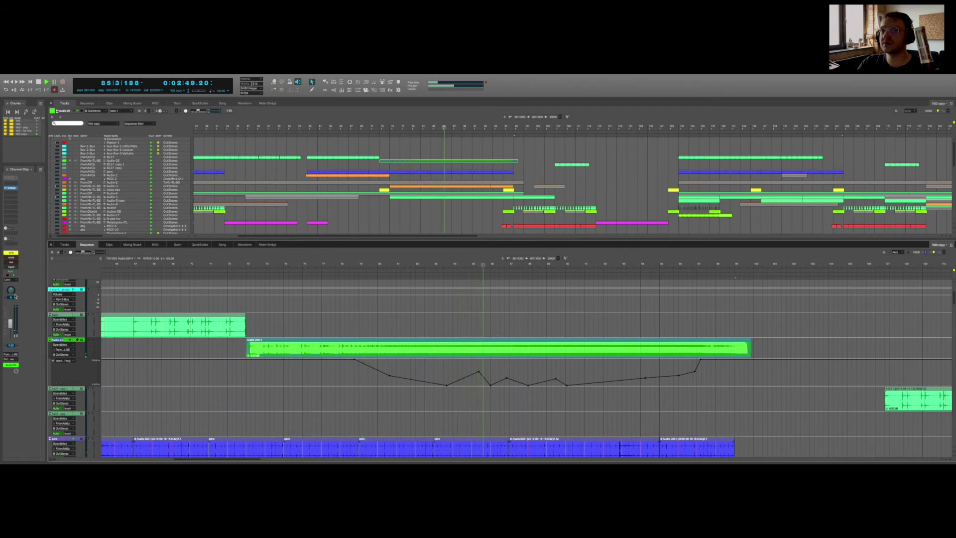
Step: Try a higher volume for the green track in the full mix, and bring its fader back down
drag(10, 325, 10, 320)
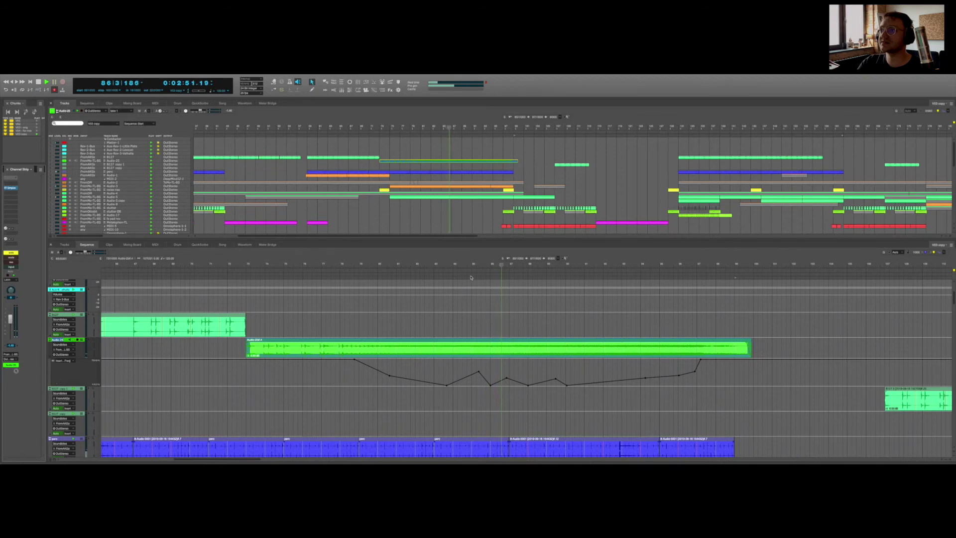
click(474, 344)
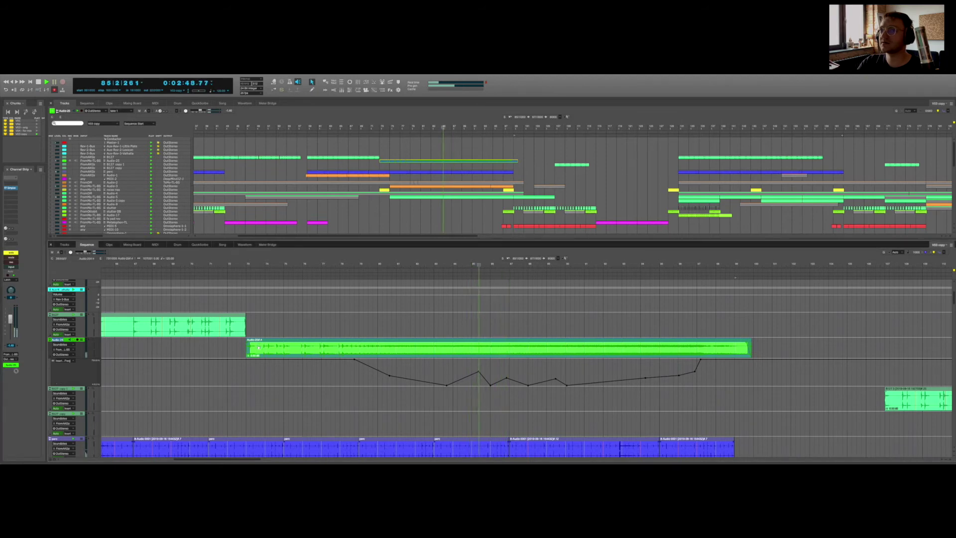
click(10, 323)
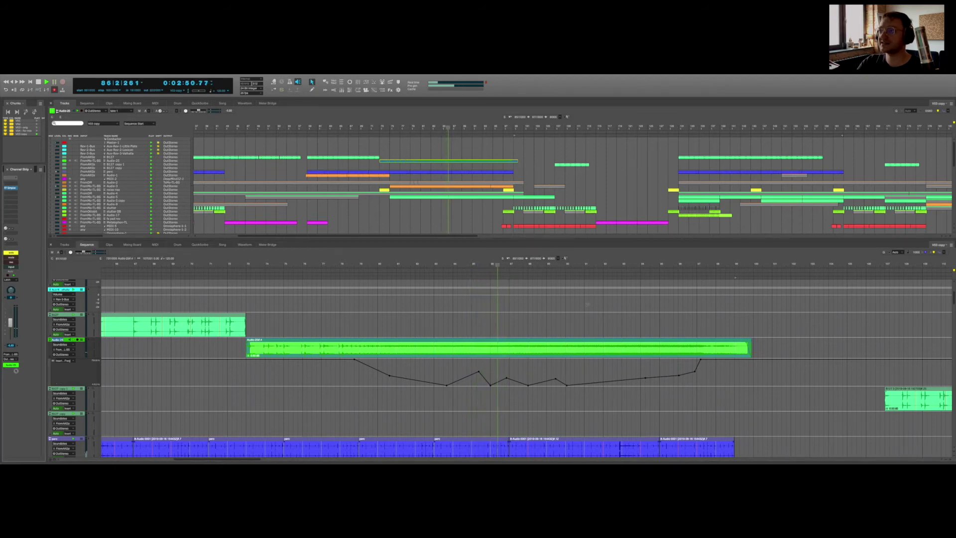
Step: Select the long orange soundbite lower in the sequence and play its track soloed from about bar 88
click(496, 244)
scroll(509, 290, down, 10)
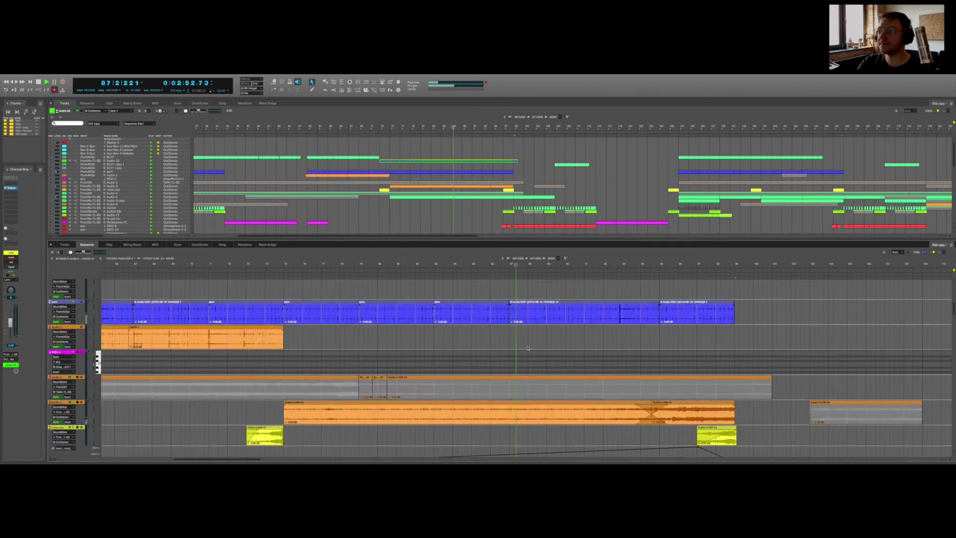
key(space)
scroll(521, 365, up, 1)
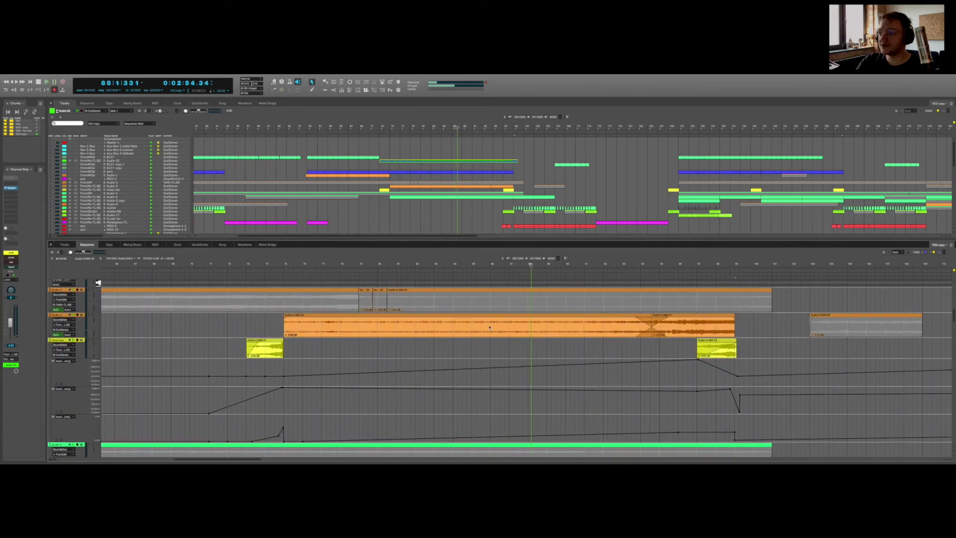
click(477, 328)
click(11, 253)
key(space)
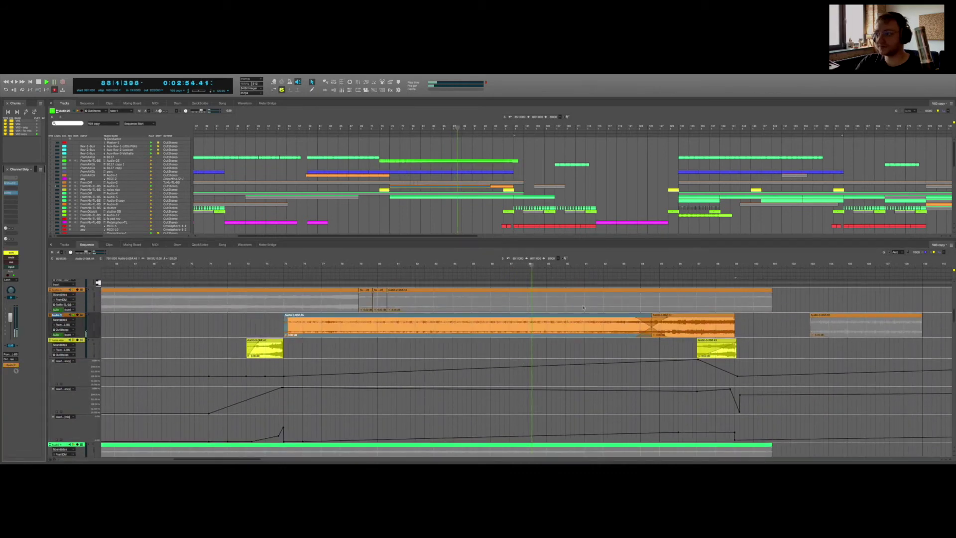
Step: Play the orange track from about bars 86 and 94, and select the yellow soundbite below its end
click(488, 265)
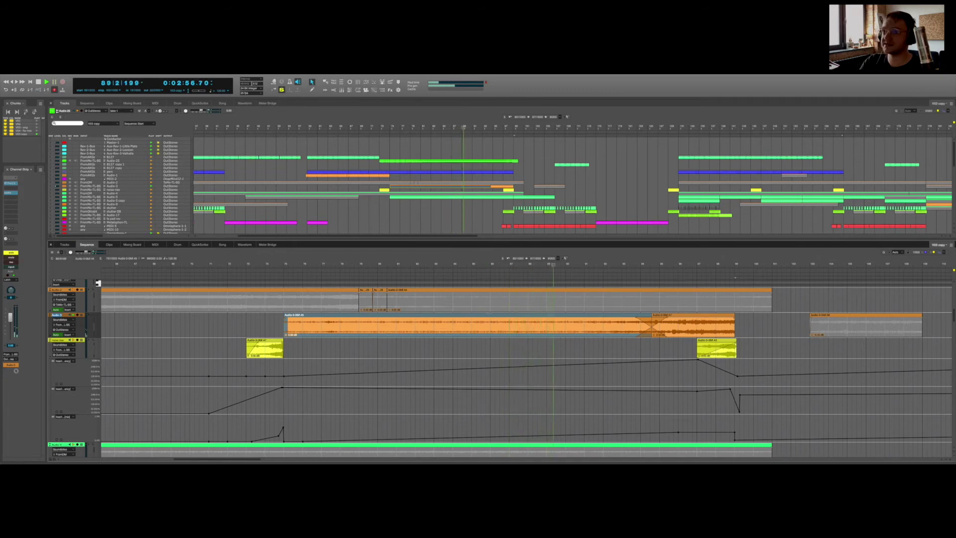
scroll(549, 271, right, 3)
click(549, 265)
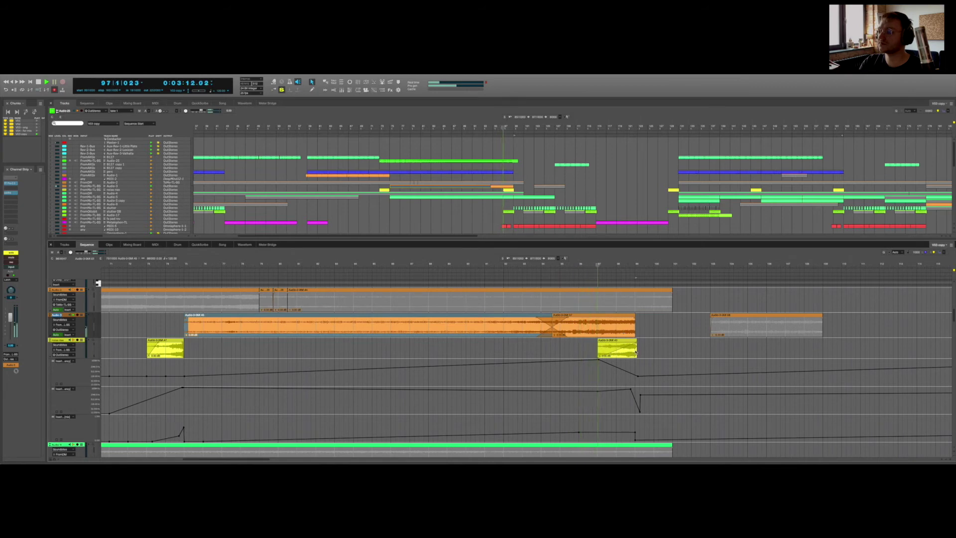
scroll(626, 344, right, 3)
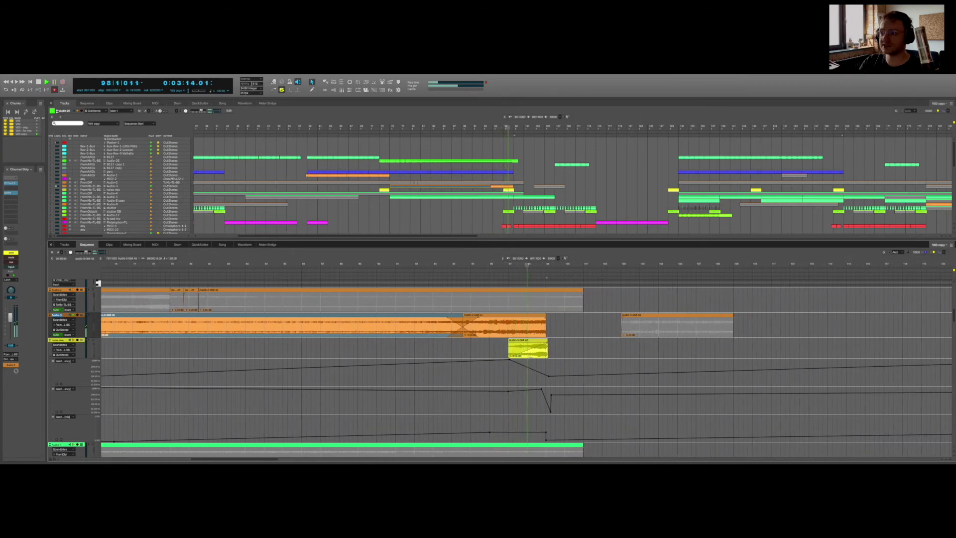
click(543, 352)
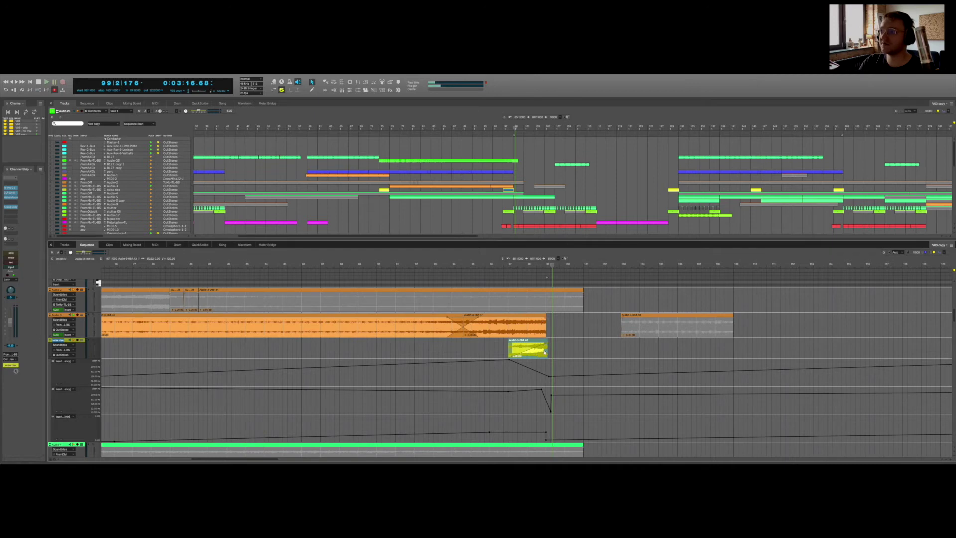
Step: Solo the yellow soundbite's track and play it from about bar 97
click(510, 263)
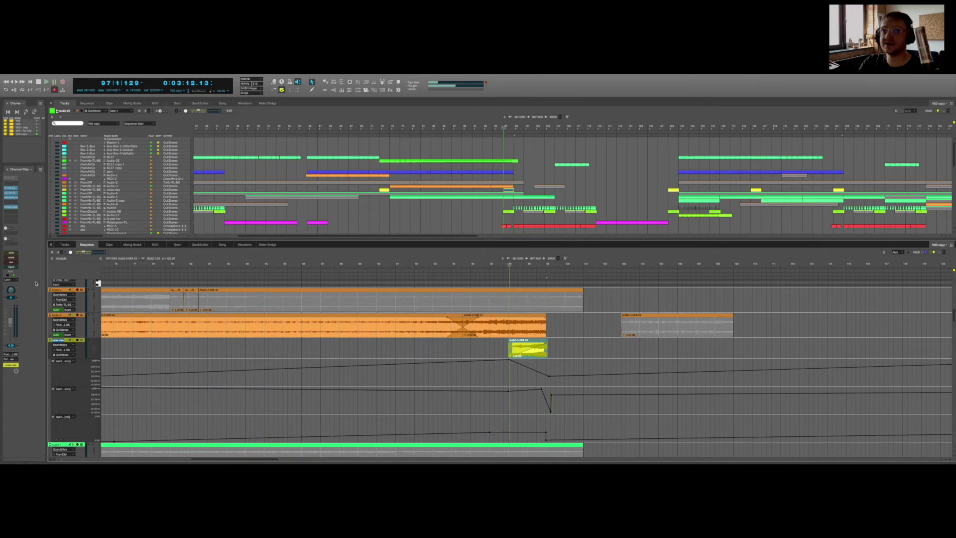
click(12, 253)
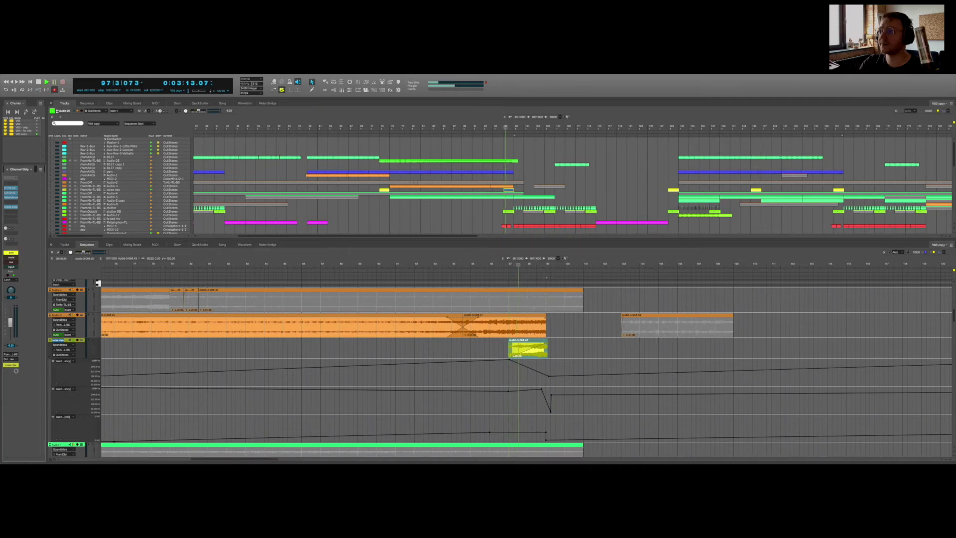
click(98, 282)
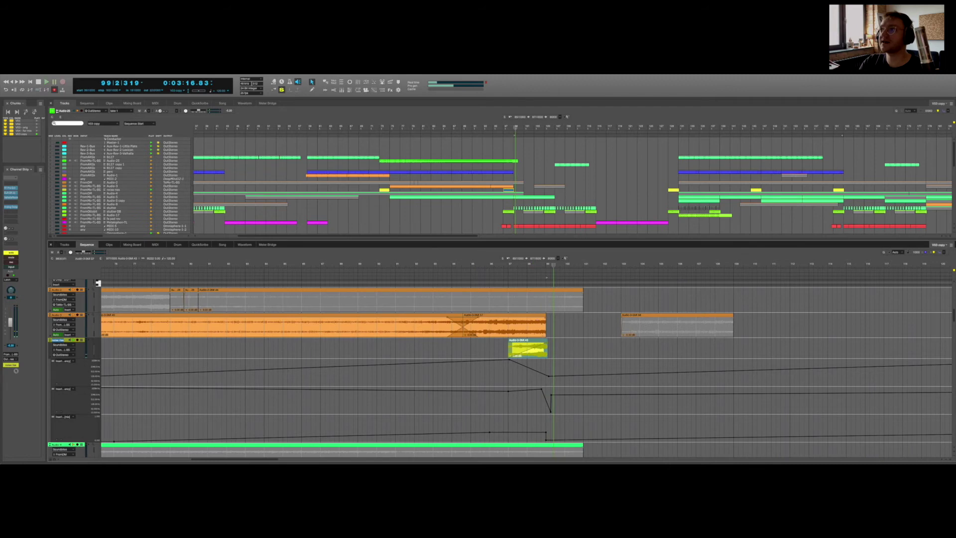
Step: Play the first yellow soundbite in the arrangement from about bar 17
key(super+Left)
key(super+Left)
key(super+Left)
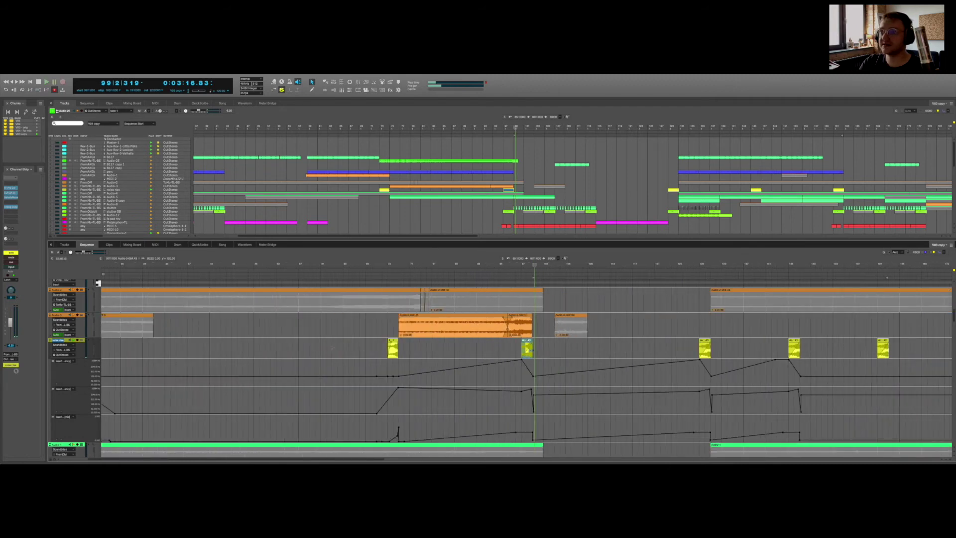
scroll(542, 355, left, 4)
click(196, 263)
key(ctrl+s)
key(space)
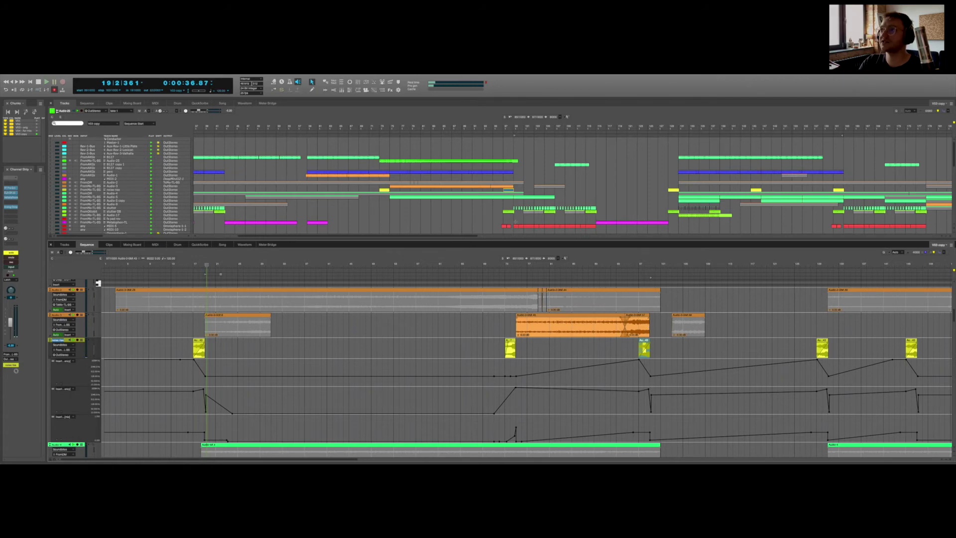
key(space)
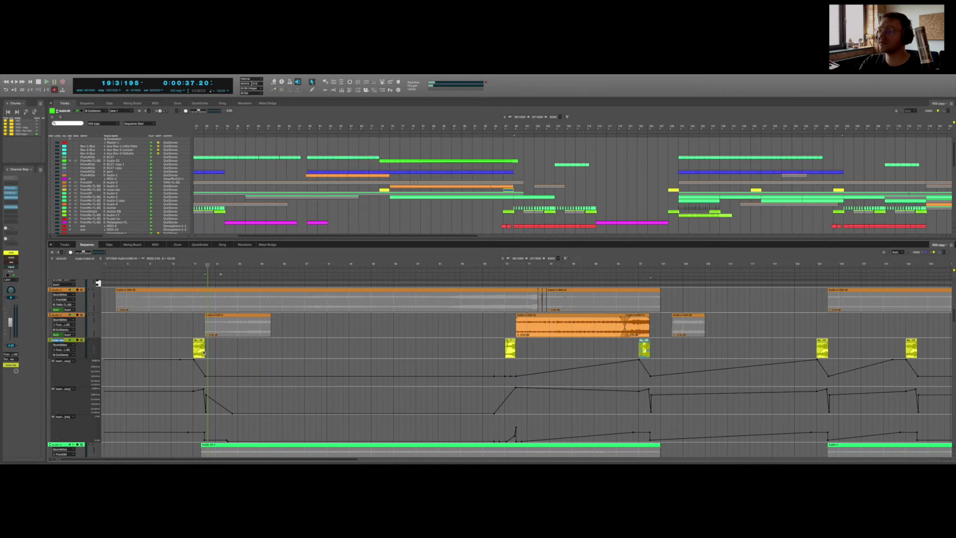
Step: Return to the full track overview and play the full mix from about bar 95
double_click(625, 252)
scroll(543, 202, left, 6)
scroll(611, 218, right, 3)
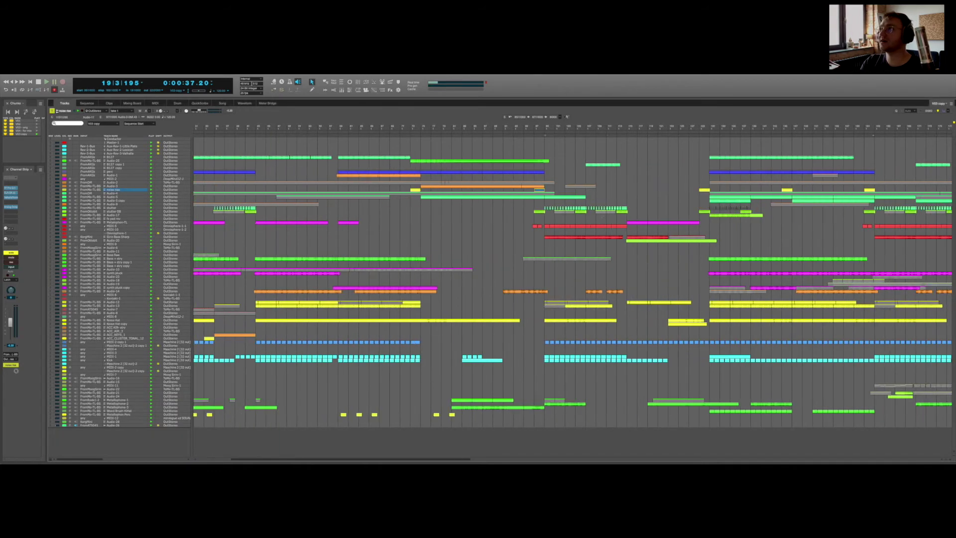
click(576, 124)
key(space)
key(space)
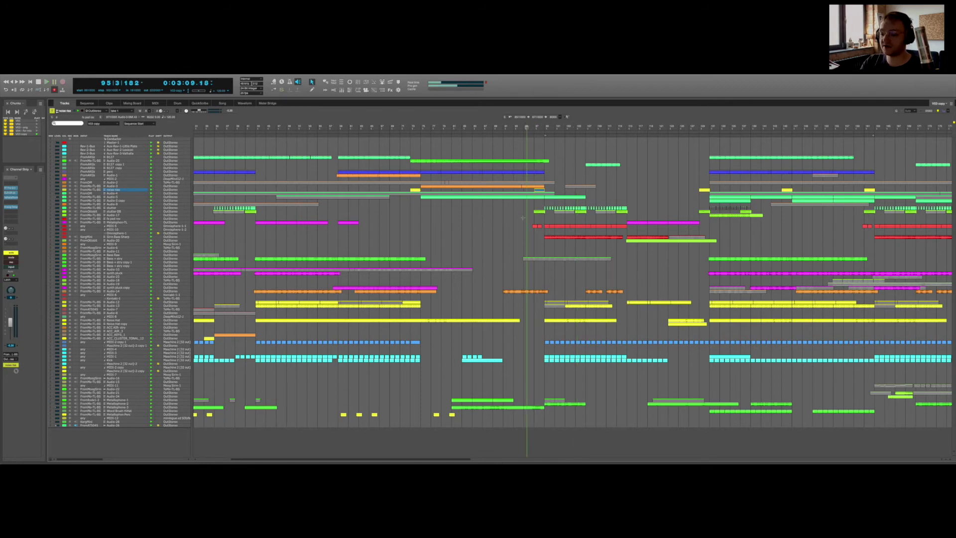
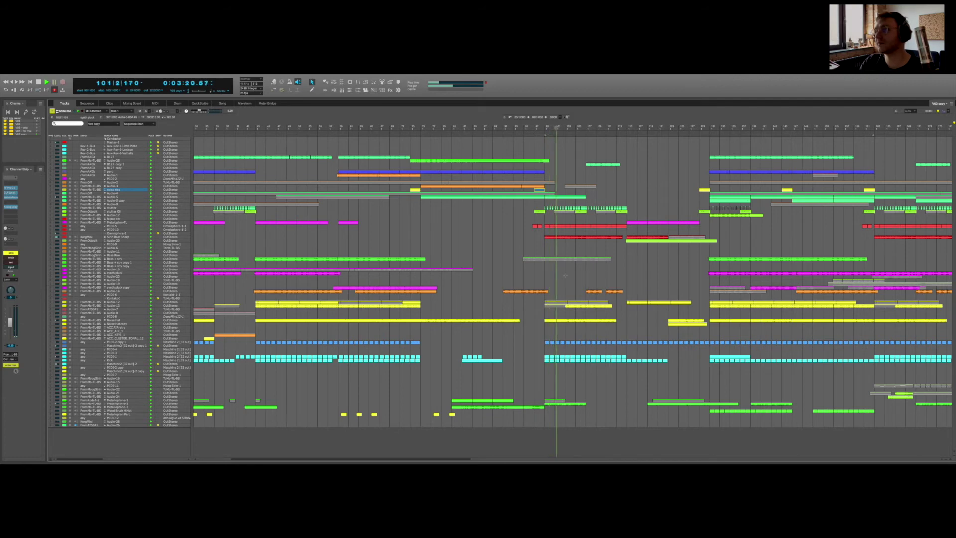
Step: Solo the track of the short green soundbite after bar 99, play it from about bar 98, and open it in the Sequence editor
scroll(565, 275, right, 3)
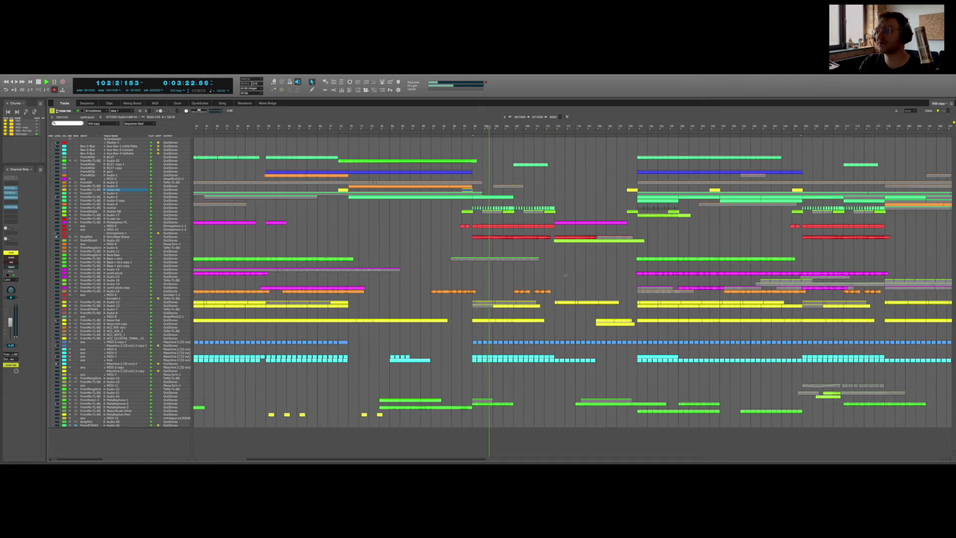
click(494, 198)
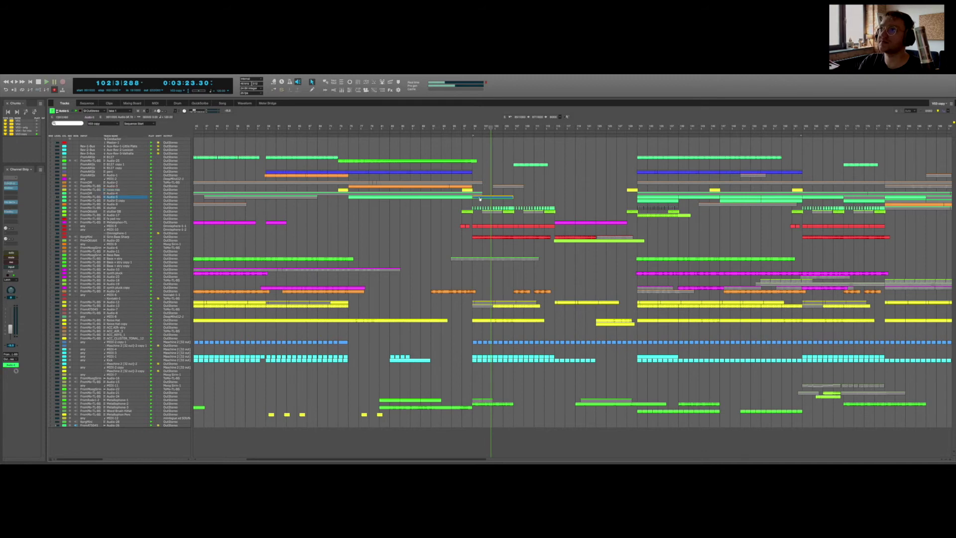
click(11, 253)
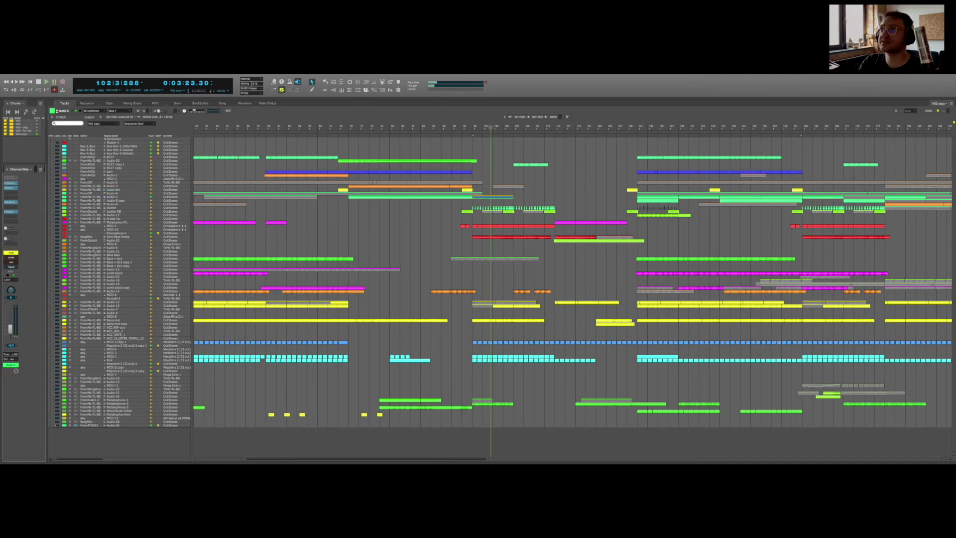
click(470, 127)
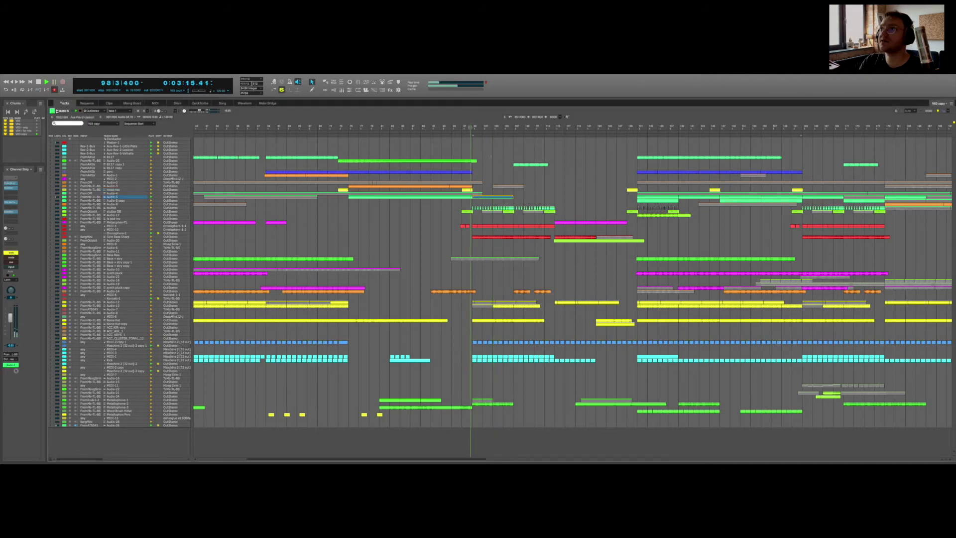
double_click(481, 200)
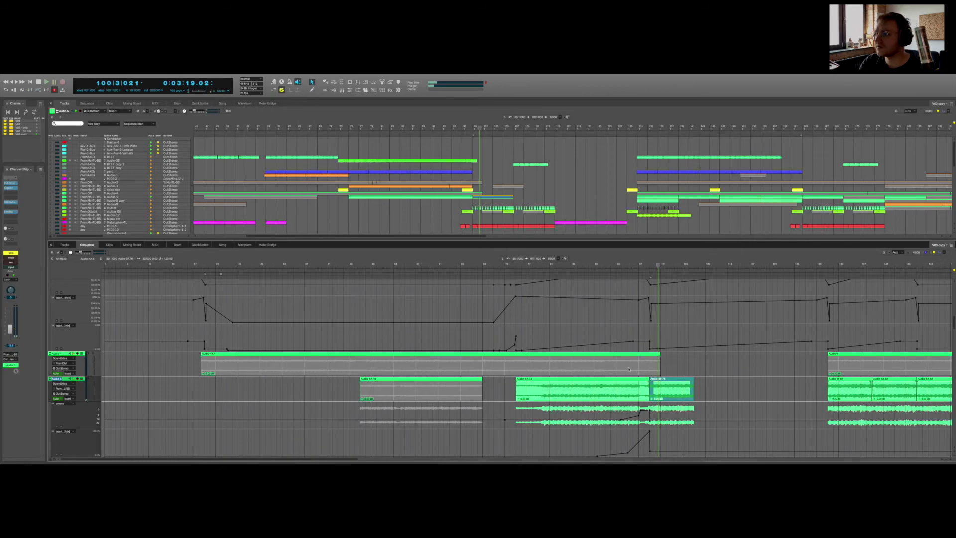
Step: Play the soloed green soundbite in the sequence from about bar 100
scroll(691, 357, right, 3)
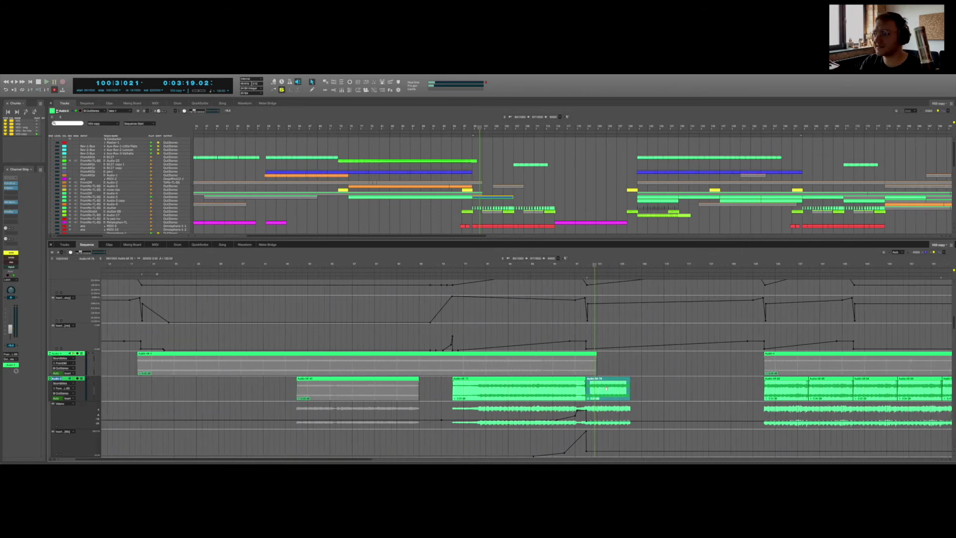
scroll(614, 390, right, 2)
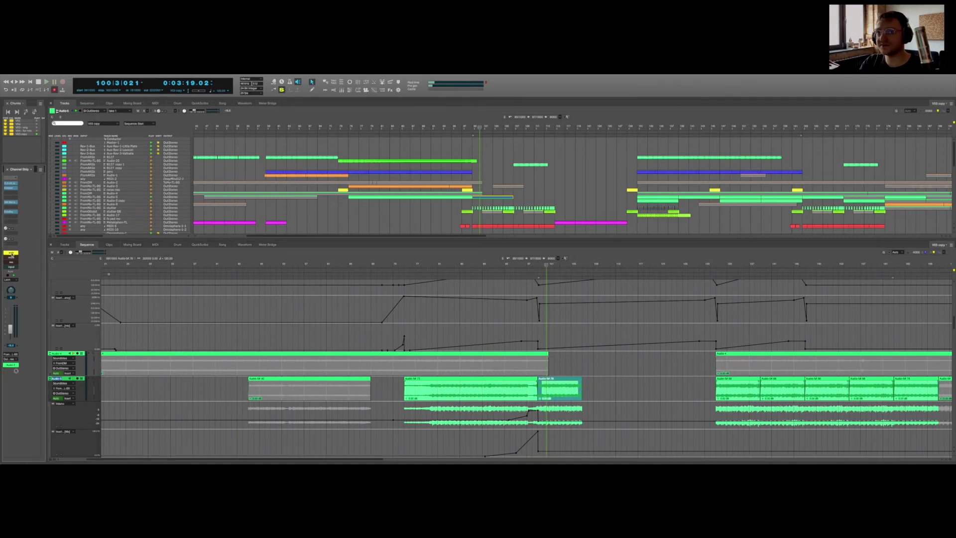
key(space)
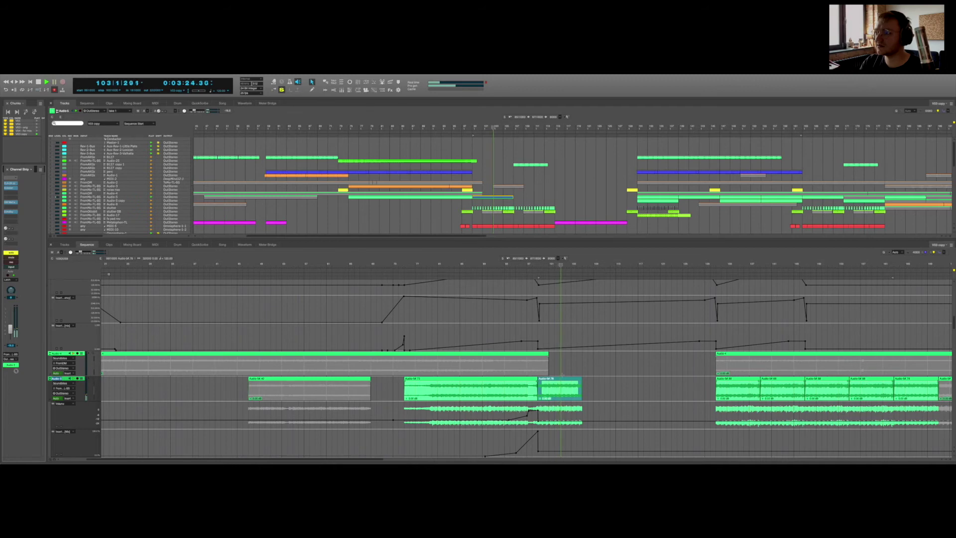
Step: Open the Kickstart effect on the green track to examine its settings, and close its window
scroll(491, 224, down, 2)
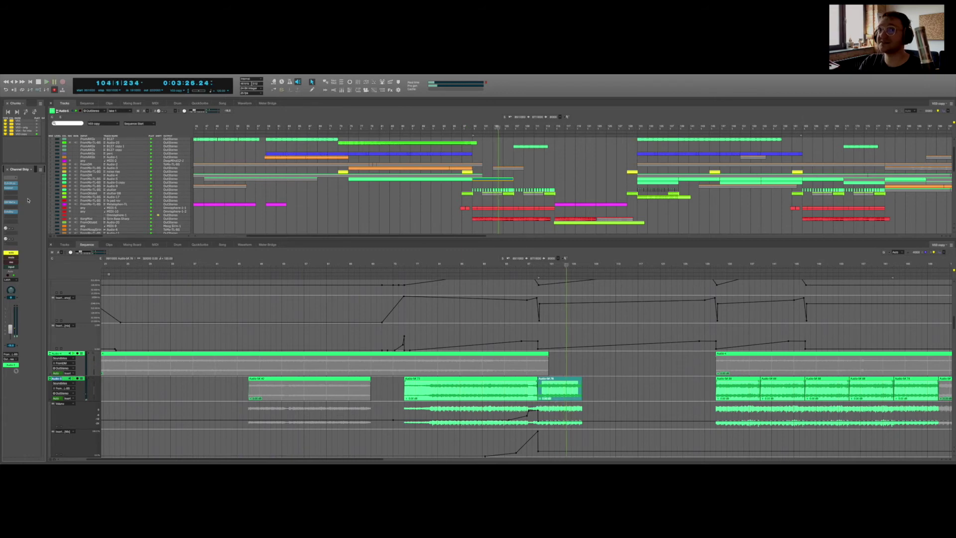
click(10, 187)
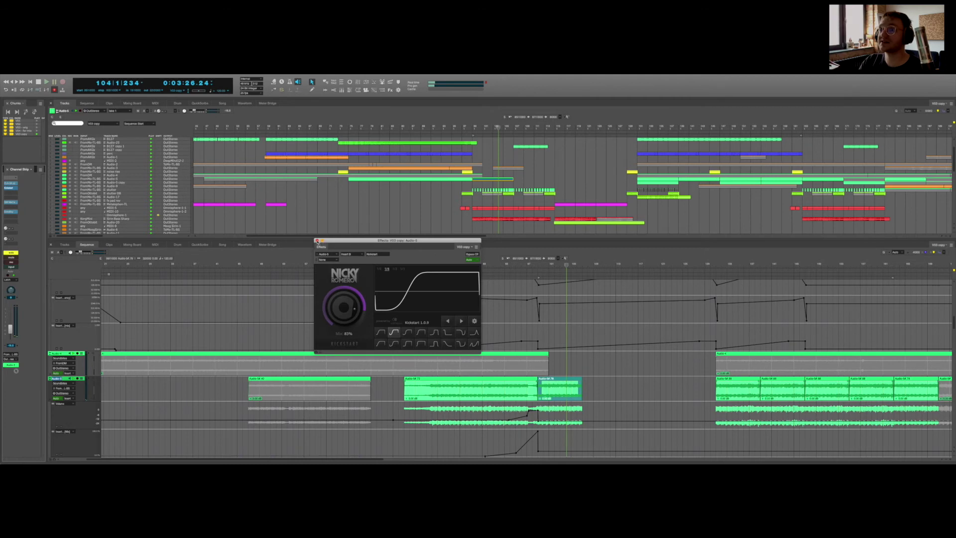
click(317, 241)
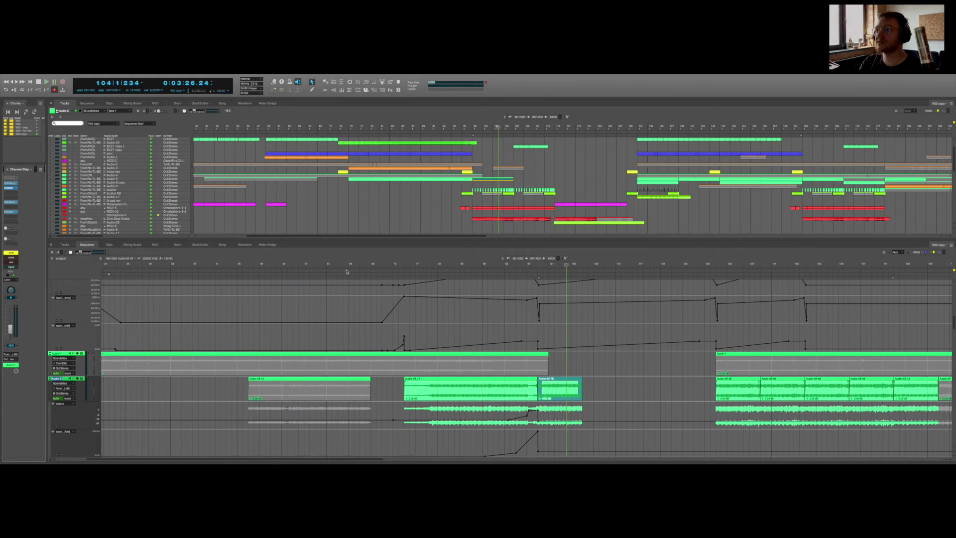
Step: Select the short lime-green soundbite before bar 99 and play its track soloed from about bar 98
scroll(536, 259, down, 10)
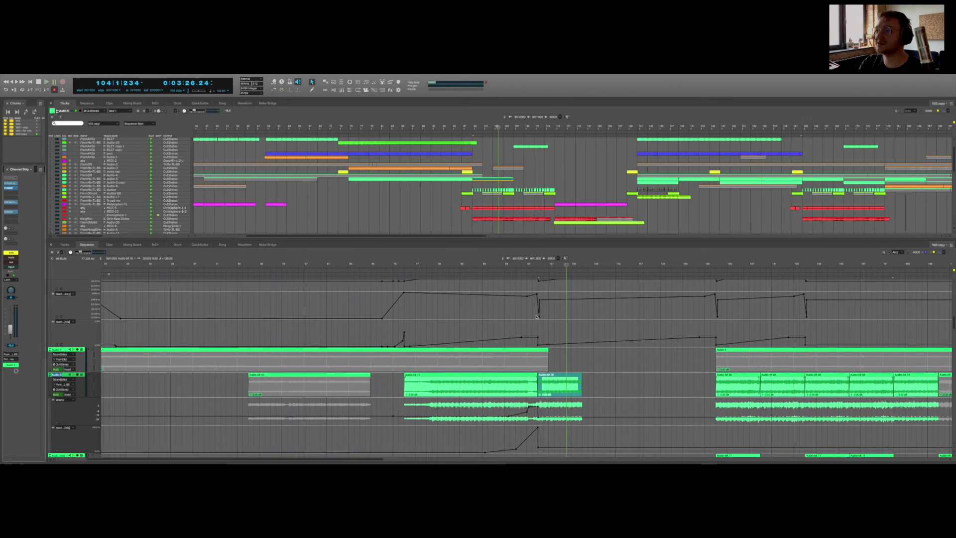
click(532, 356)
scroll(532, 357, up, 3)
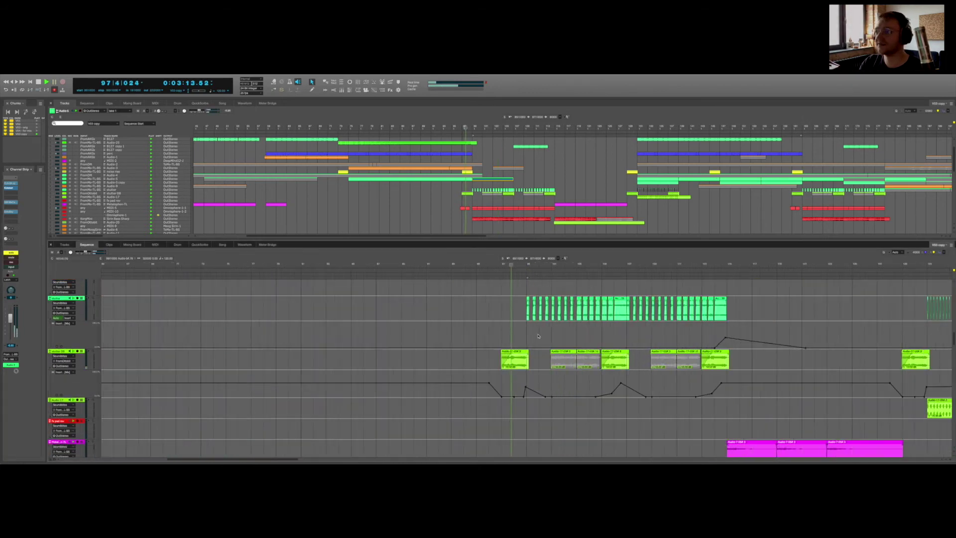
click(520, 357)
click(11, 253)
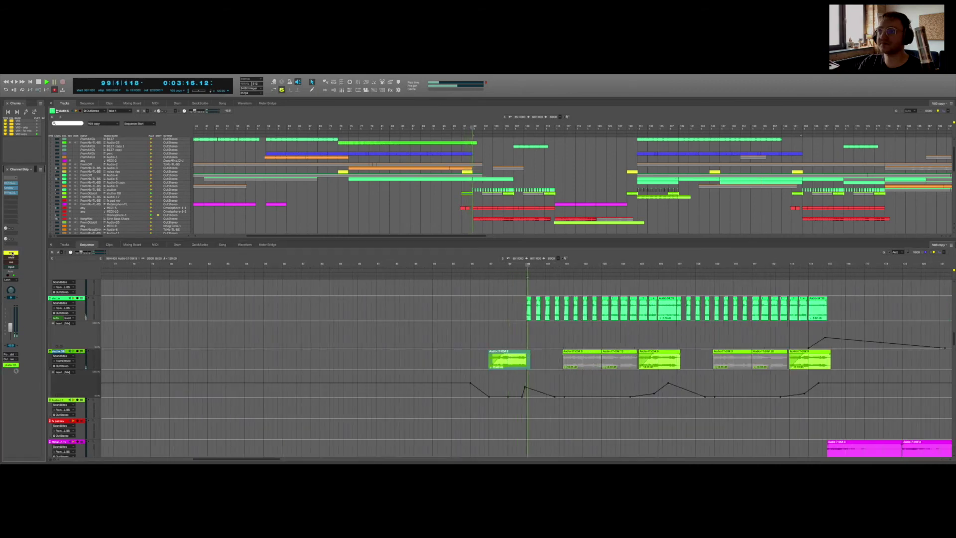
click(544, 347)
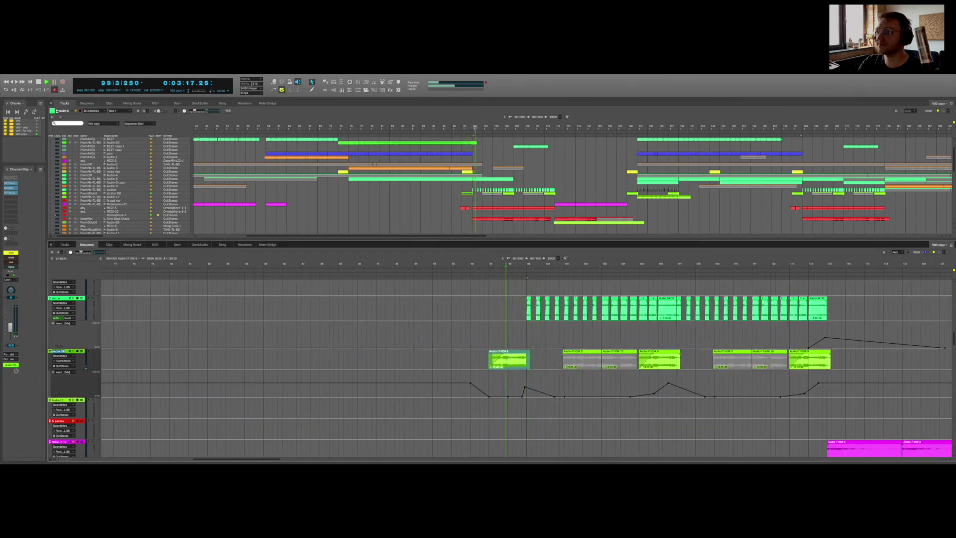
key(ctrl+s)
key(space)
Step: Select the long red Omnisphere soundbite and play its track soloed from about bar 98
scroll(584, 370, down, 15)
scroll(583, 369, up, 8)
click(544, 340)
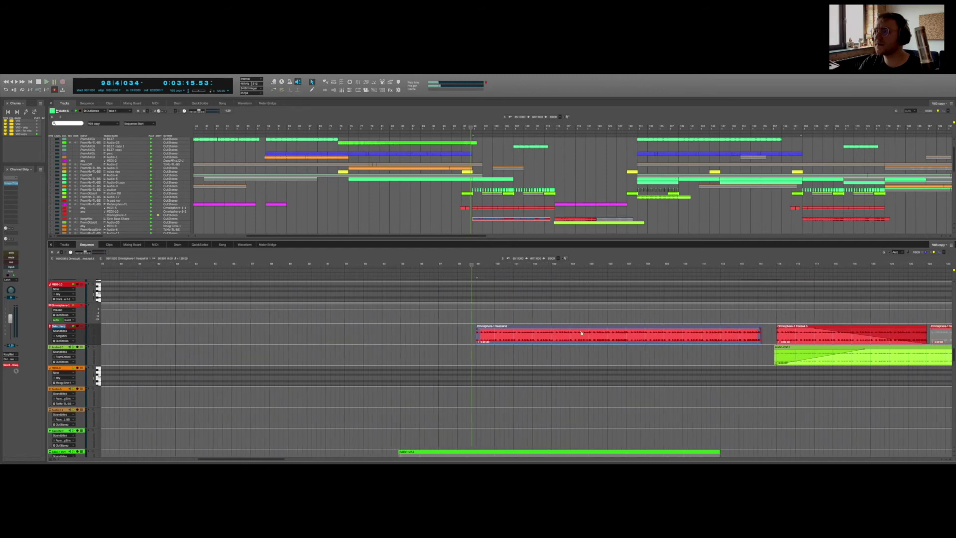
click(12, 253)
key(space)
scroll(479, 336, left, 5)
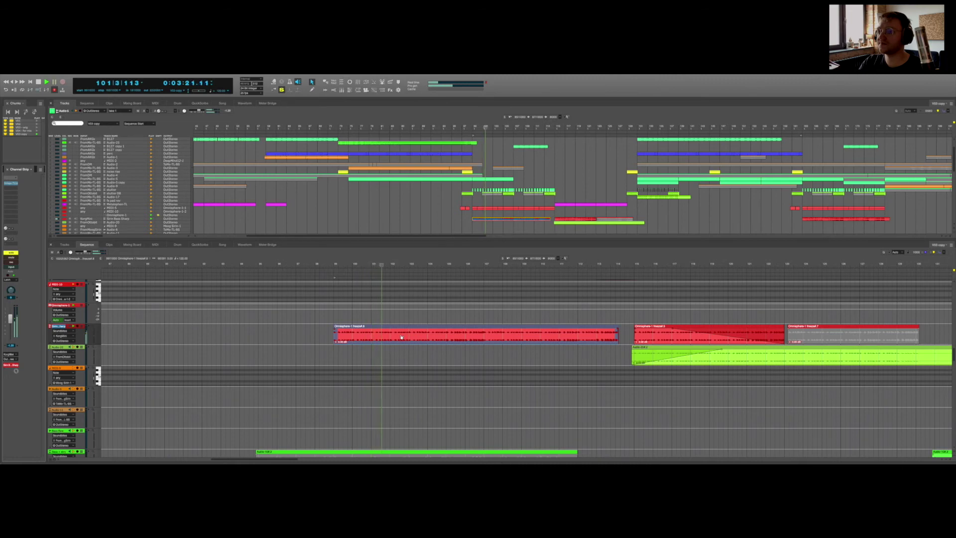
Step: Select the red MIDI track above the Omnisphere soundbite and play it soloed from about bar 98
scroll(379, 327, up, 5)
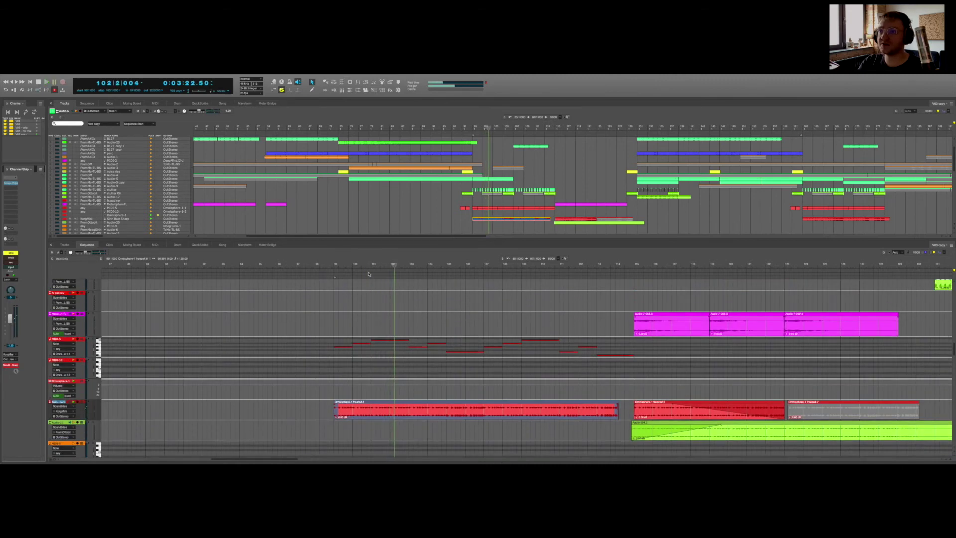
click(329, 259)
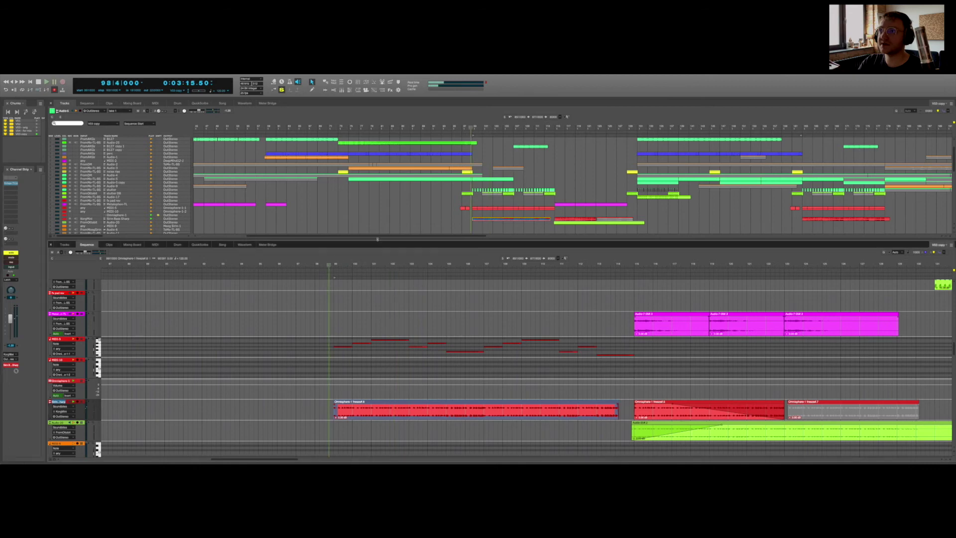
click(477, 214)
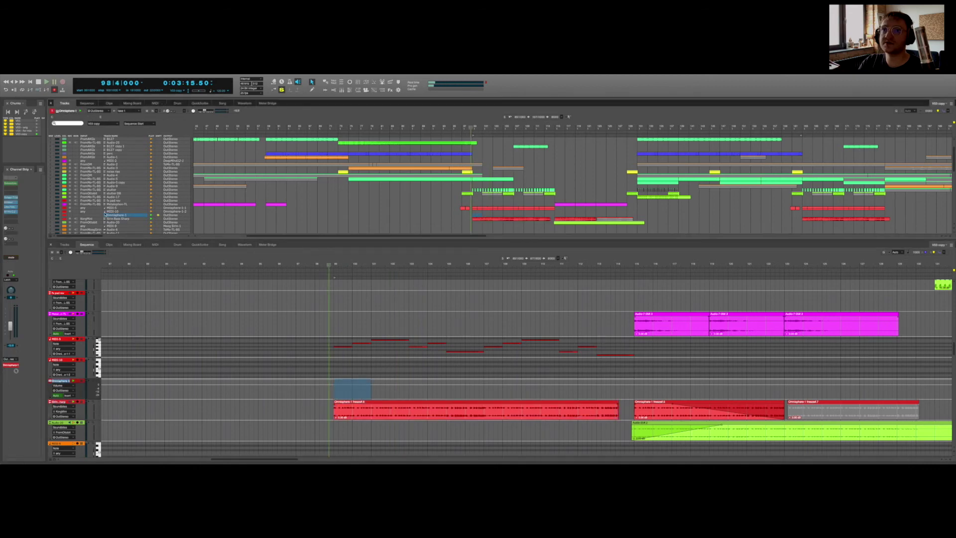
click(112, 208)
key(space)
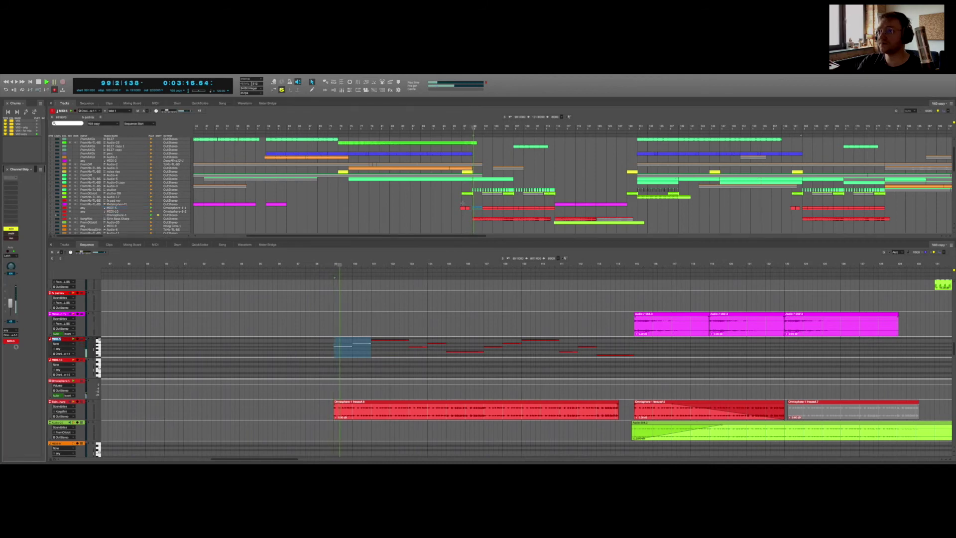
Step: Select the magenta track and play the soloed parts from about bar 99
click(398, 325)
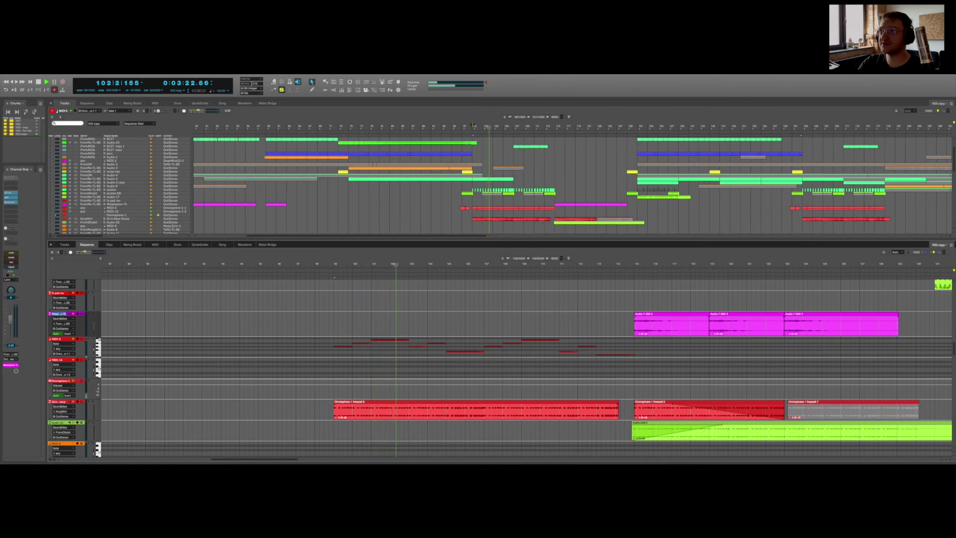
click(473, 125)
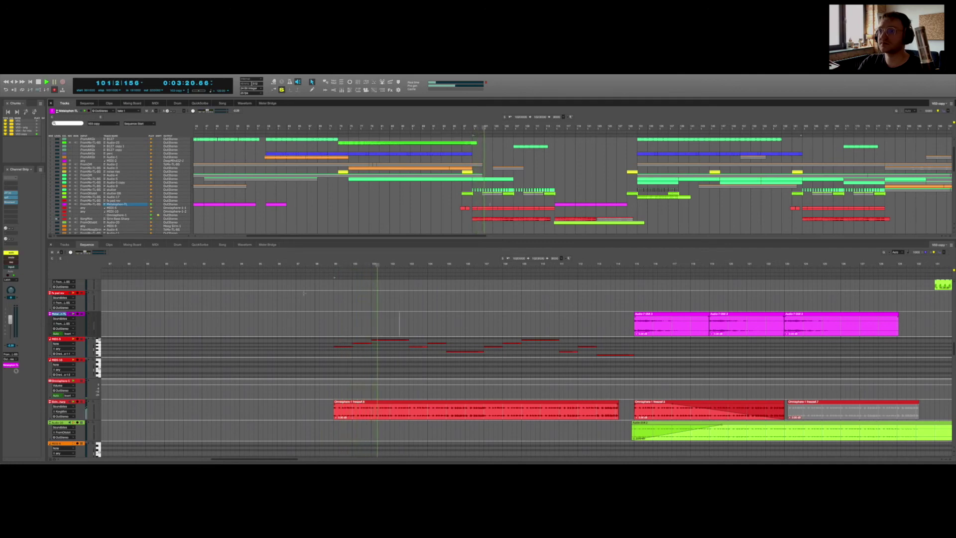
key(space)
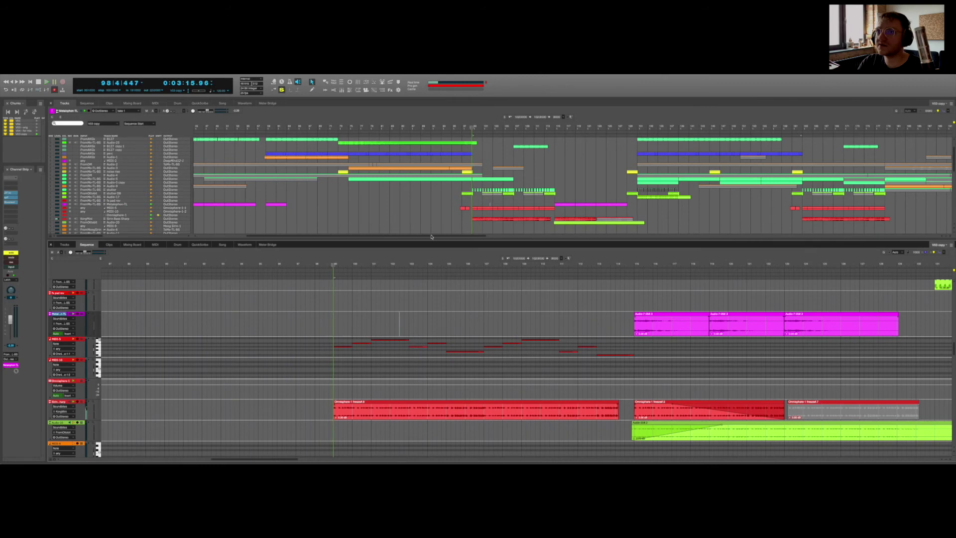
key(space)
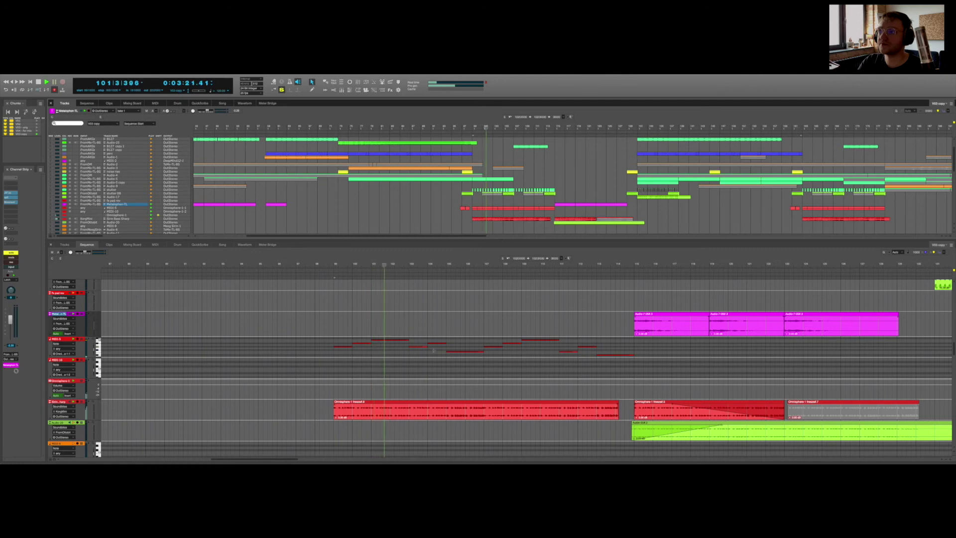
scroll(498, 359, down, 3)
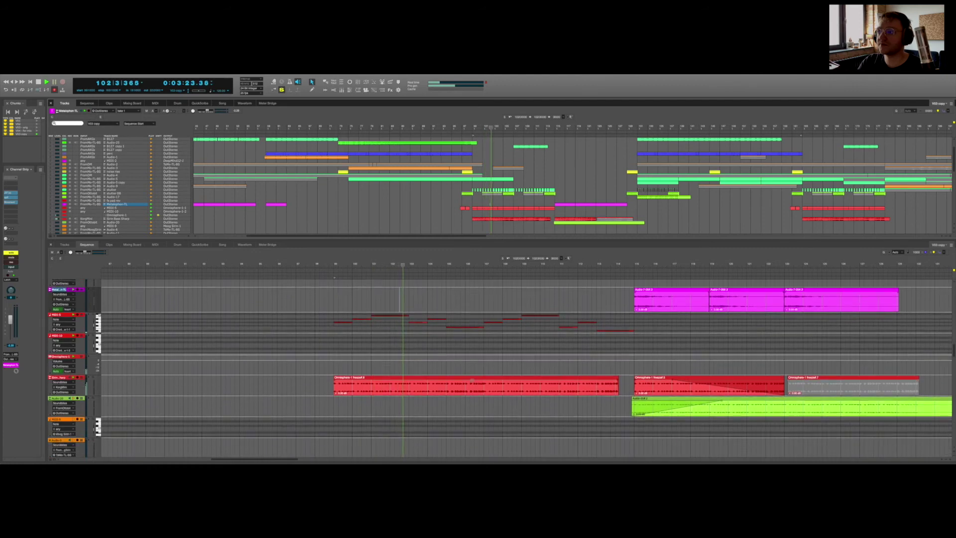
Step: Close the sequence editor pane and return the playback position to about bar 98
click(452, 245)
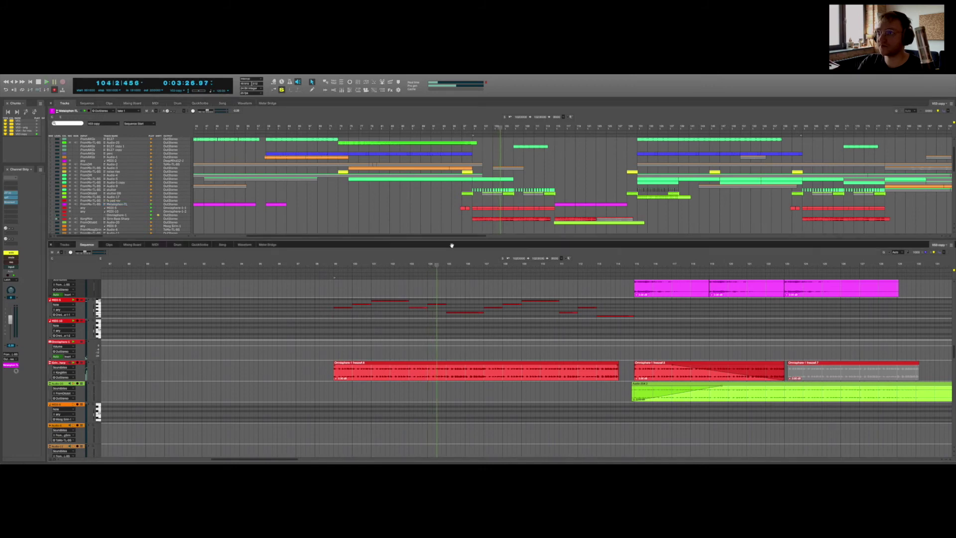
key(super+w)
key(Return)
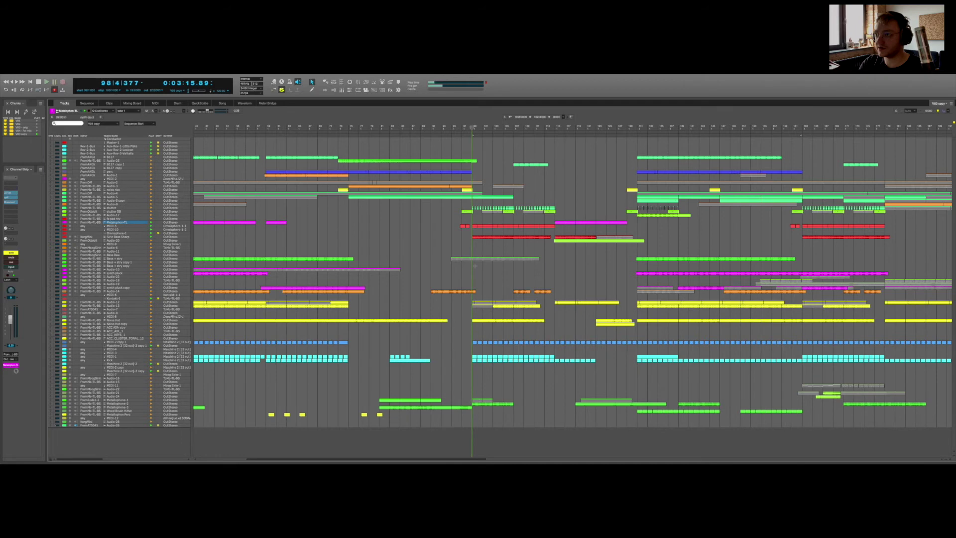
Step: Select the long red bass soundbite after bar 99, browse effects for an empty insert on its track, and dismiss the chooser without adding one
click(484, 237)
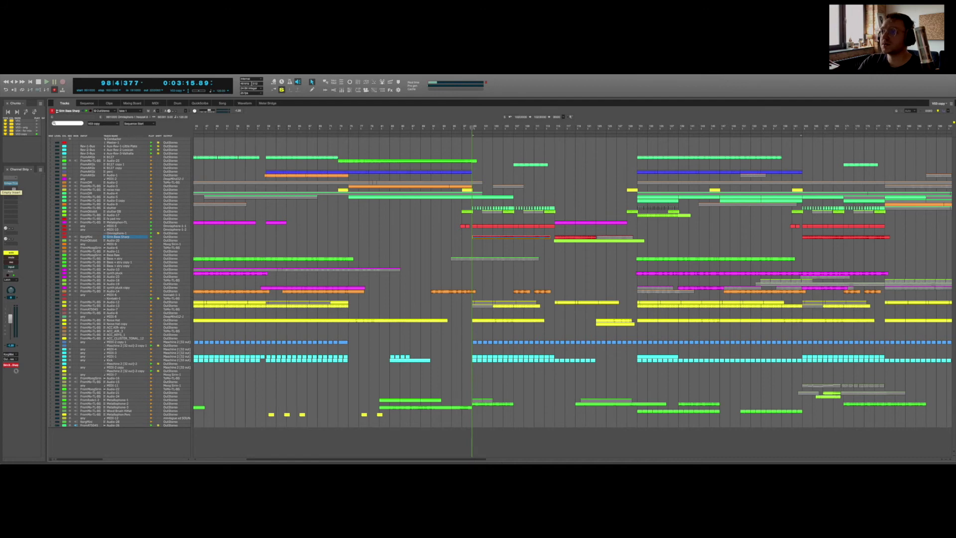
click(15, 190)
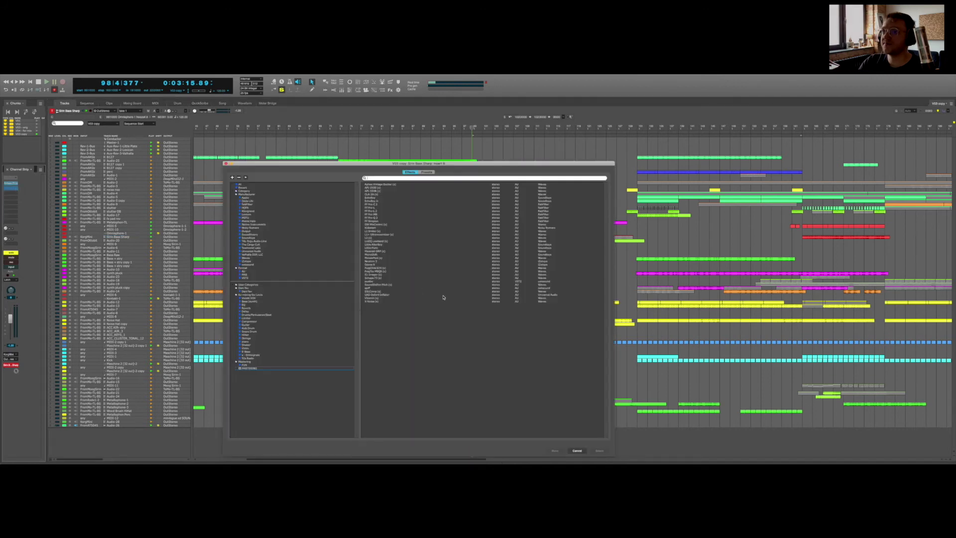
click(246, 352)
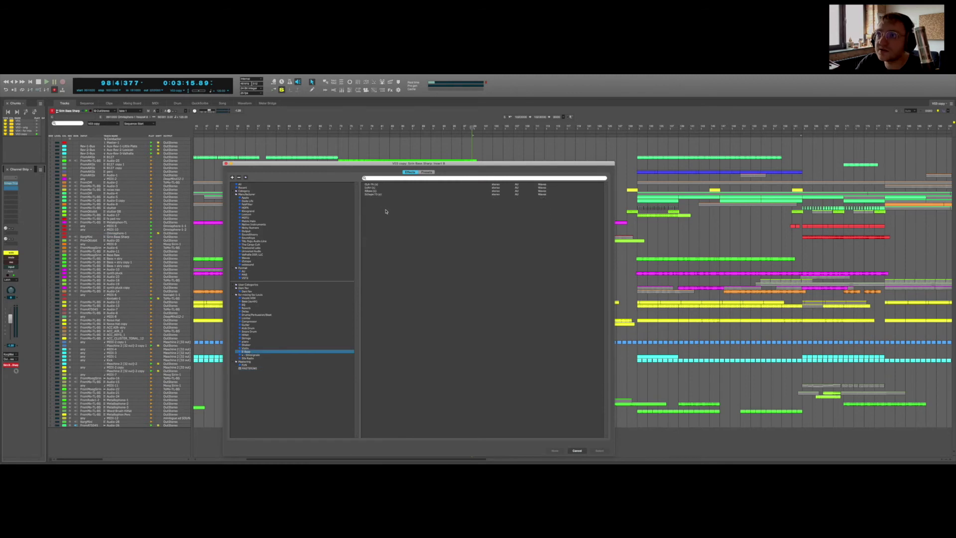
click(370, 185)
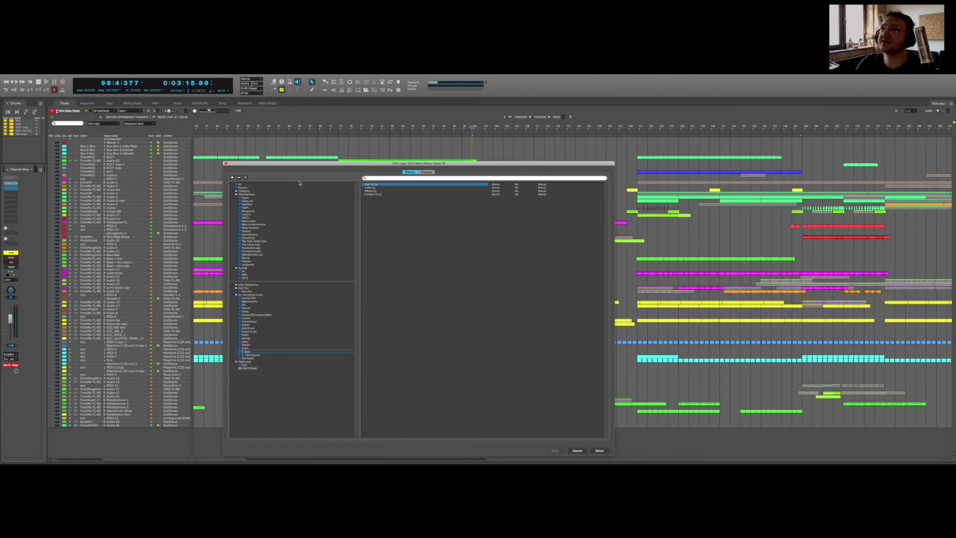
click(225, 164)
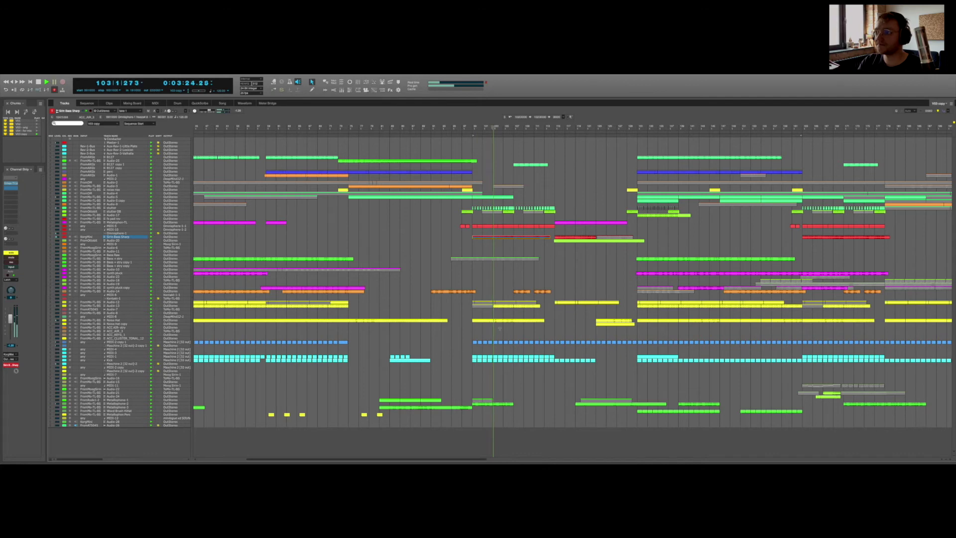
Step: Select the short green soundbite starting at bar 99 and play its track soloed from there
click(483, 401)
key(space)
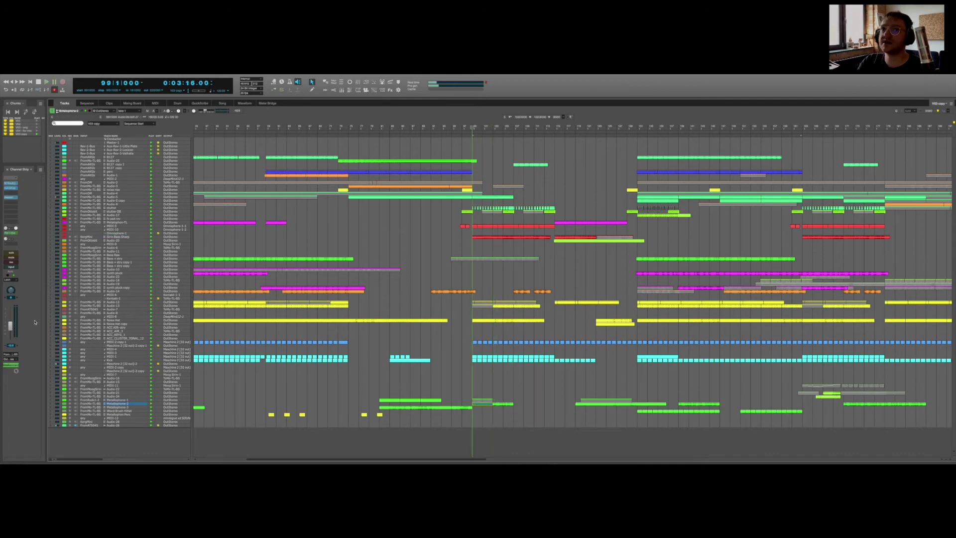
click(11, 253)
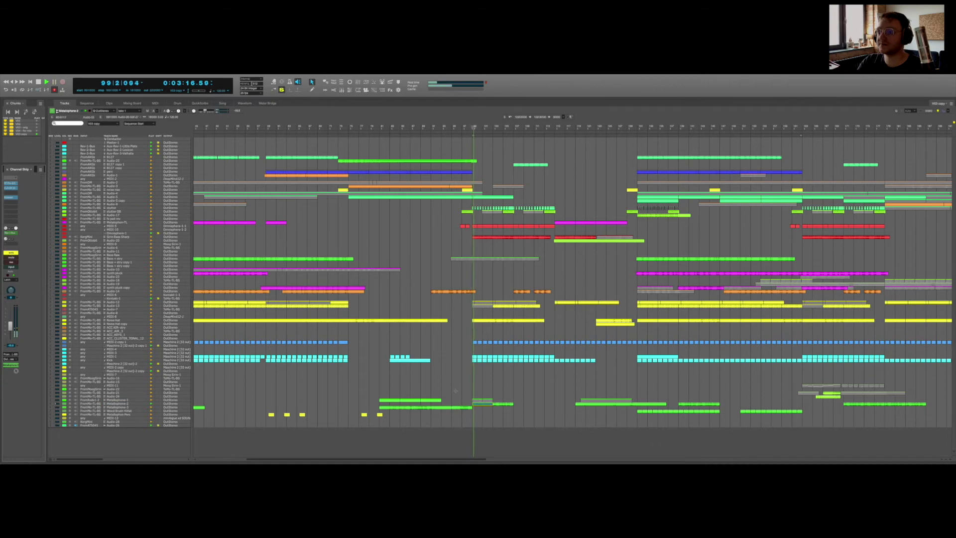
Step: Select the long green soundbite leading up to bar 99 and play its track soloed from about bar 91
scroll(456, 391, left, 10)
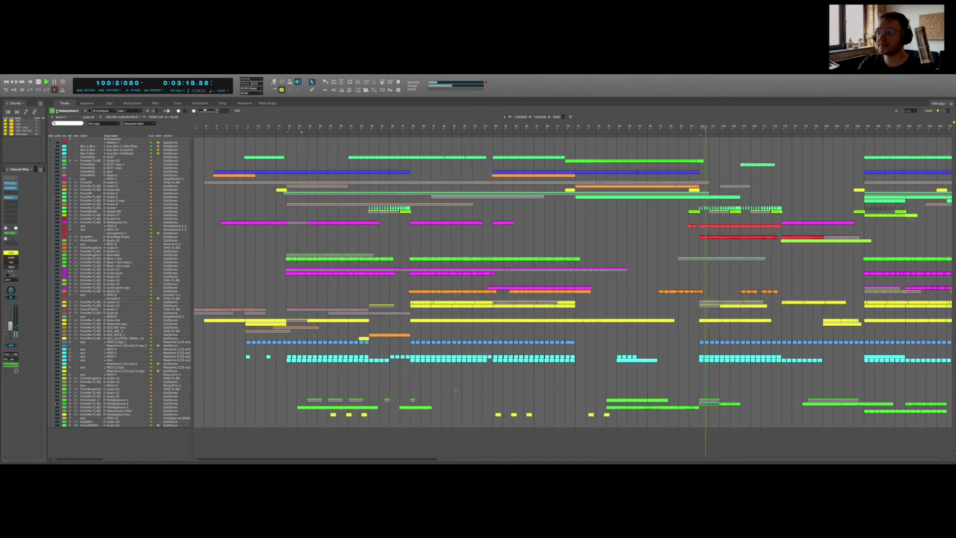
scroll(661, 349, right, 3)
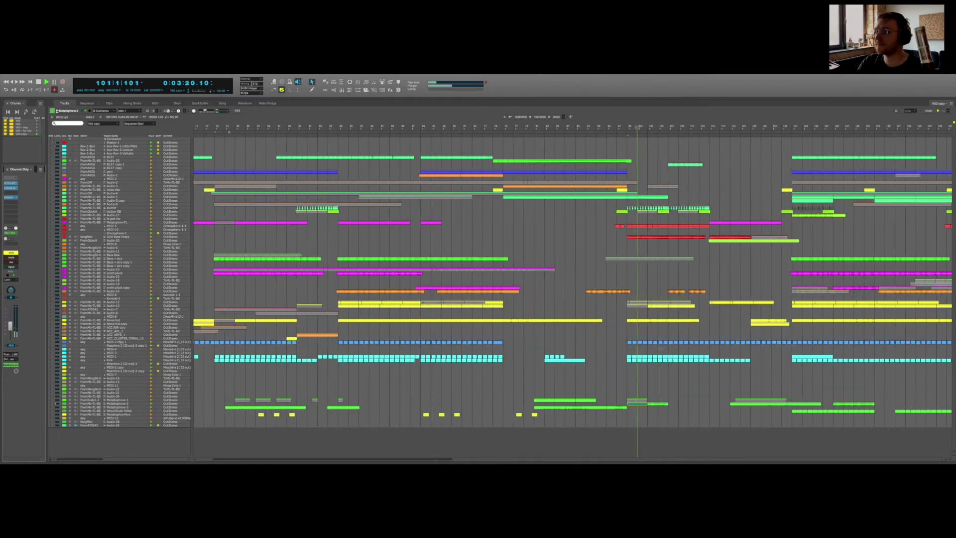
click(586, 407)
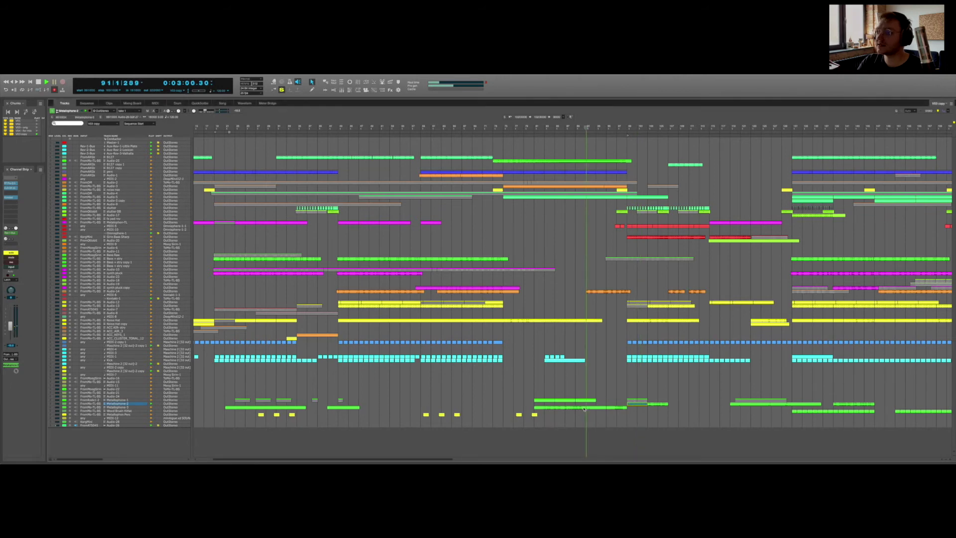
click(10, 253)
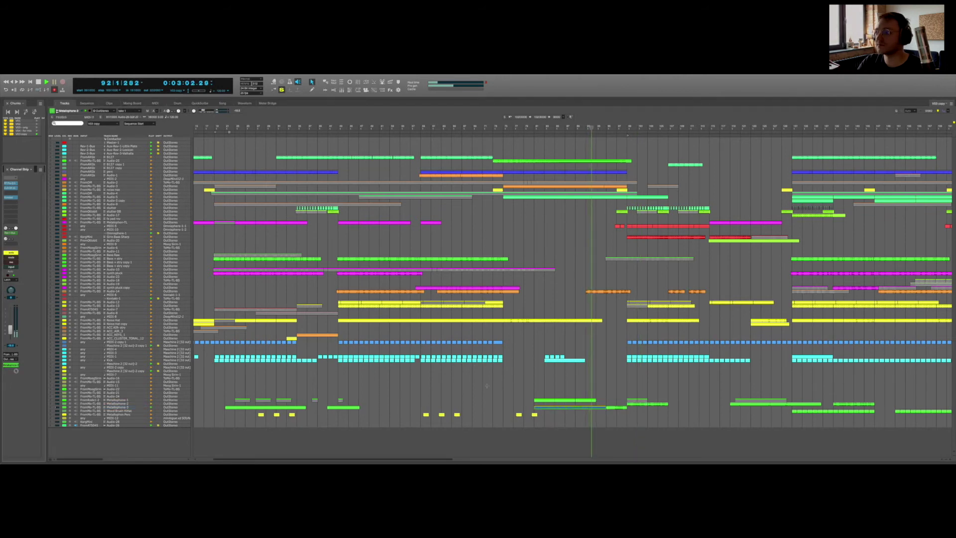
Step: Open the upper green soundbite before bar 99 in the sequence editor and play it soloed from about bar 90
click(580, 401)
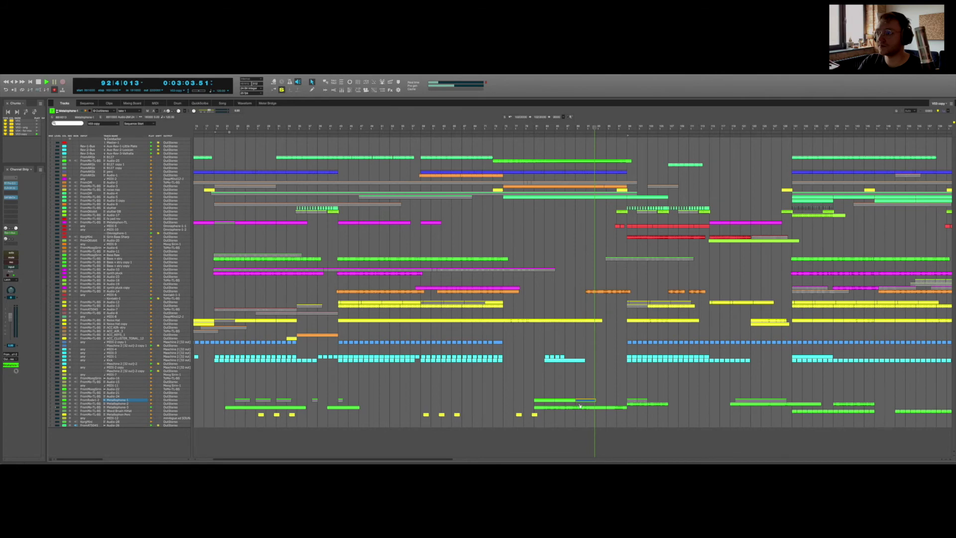
double_click(581, 405)
scroll(476, 393, down, 1)
click(414, 263)
click(11, 253)
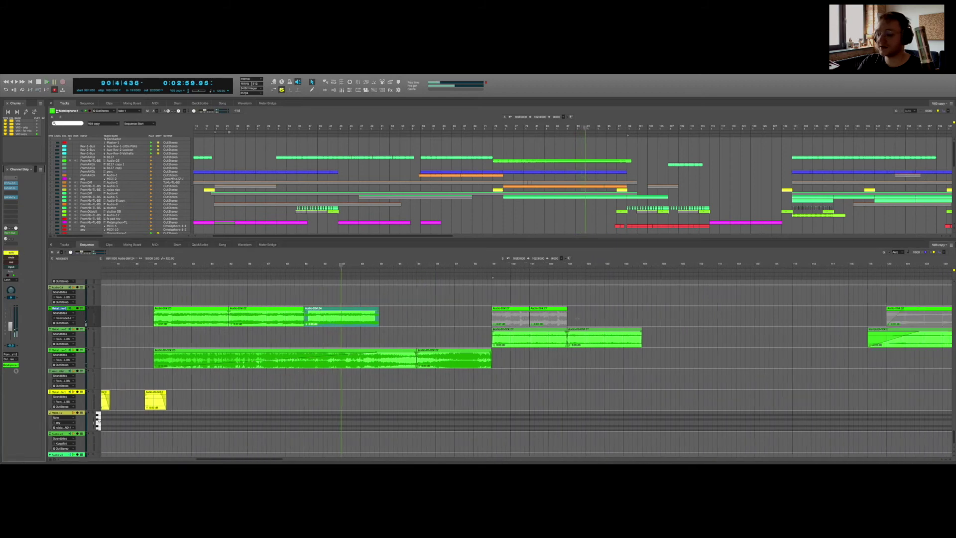
scroll(465, 251, up, 2)
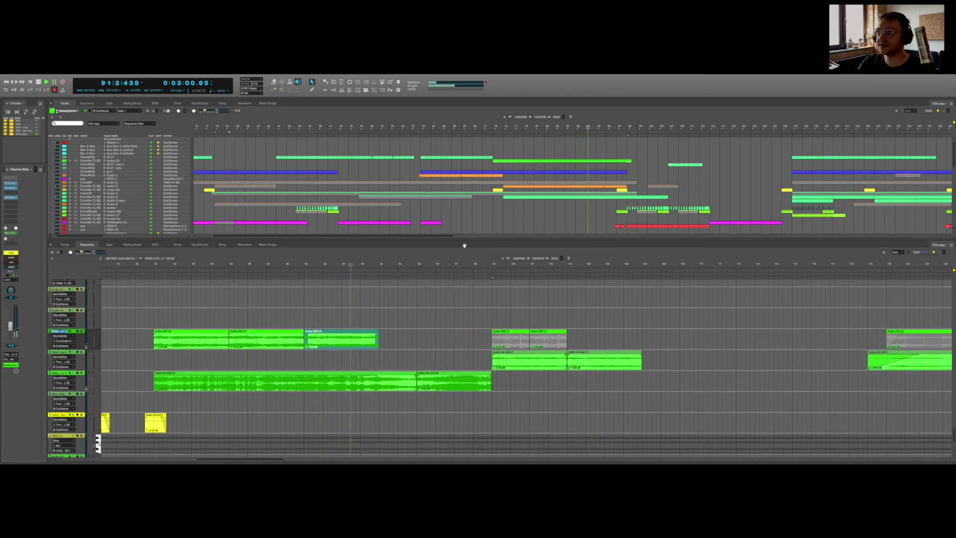
key(shift+s)
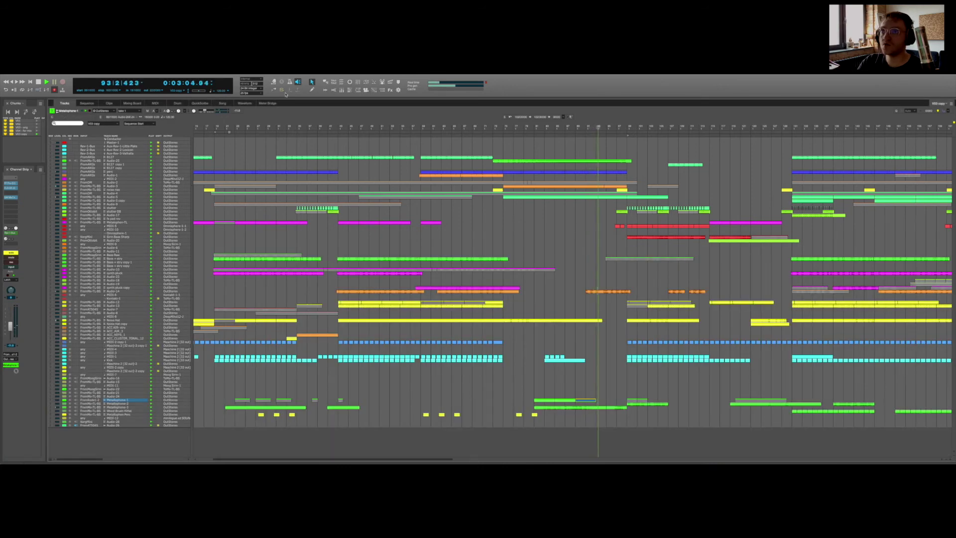
Step: Play the orange ACC_KEYS soundbite's track soloed from about bar 34 and open the soundbite in the sequence editor
click(291, 129)
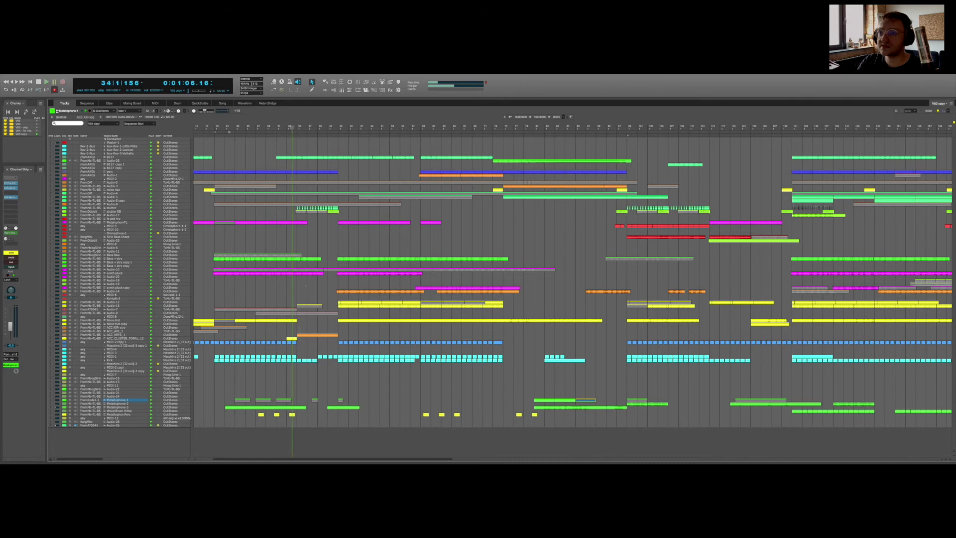
click(304, 336)
click(15, 254)
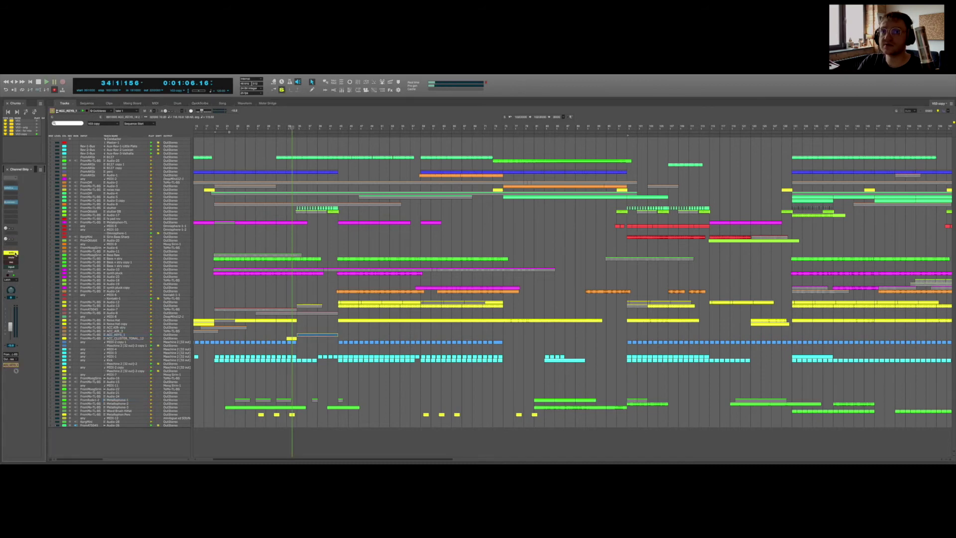
click(319, 336)
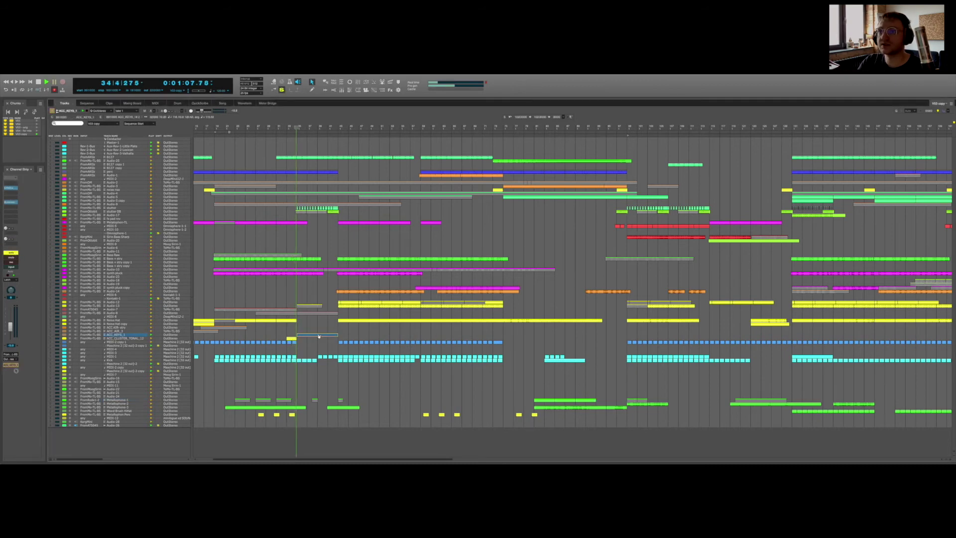
double_click(319, 336)
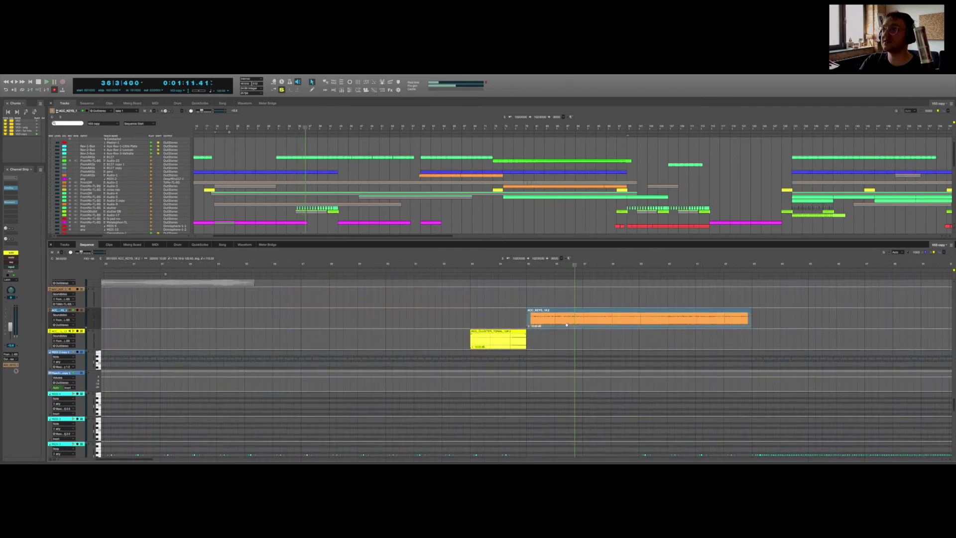
Step: Select the yellow ACC_CLUSTER_TONAL soundbite and play its track soloed from about bar 33
click(492, 356)
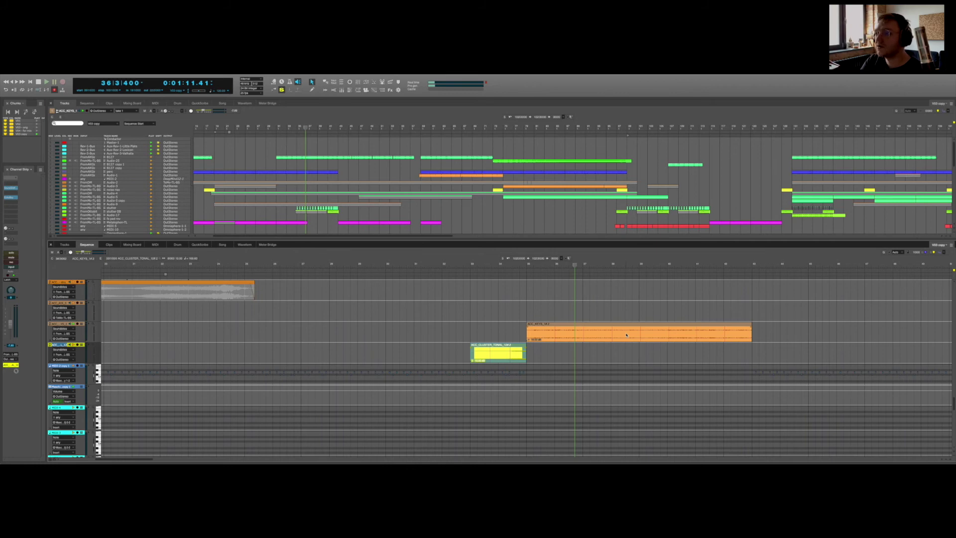
click(480, 263)
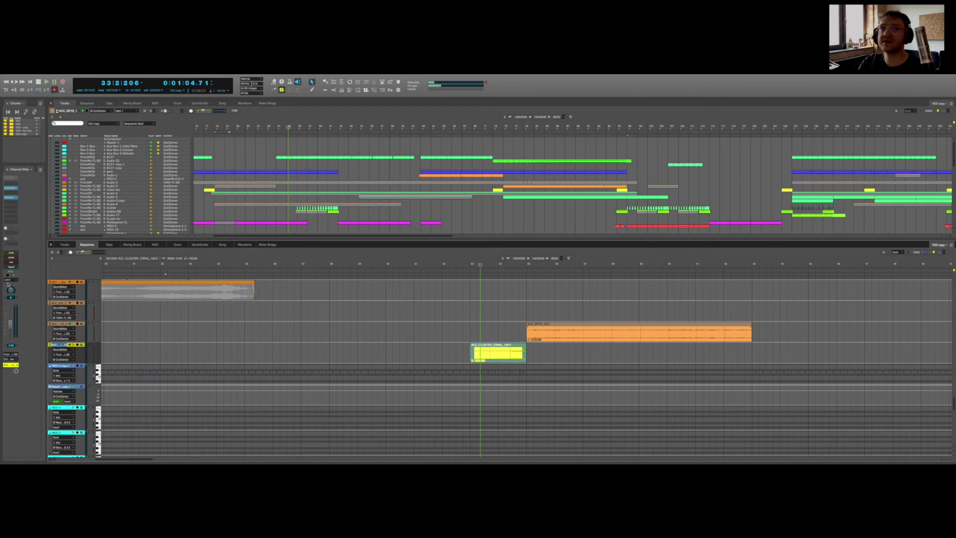
click(11, 253)
key(space)
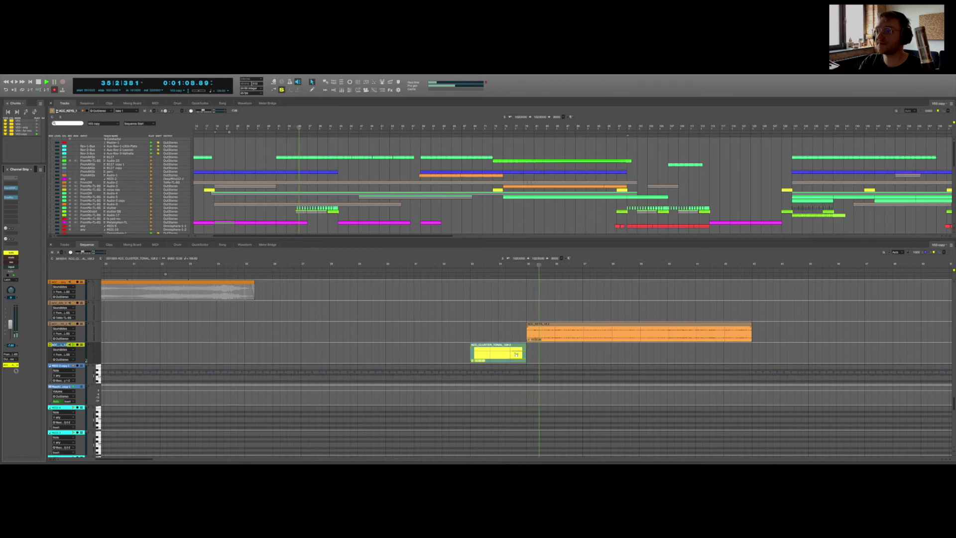
click(486, 262)
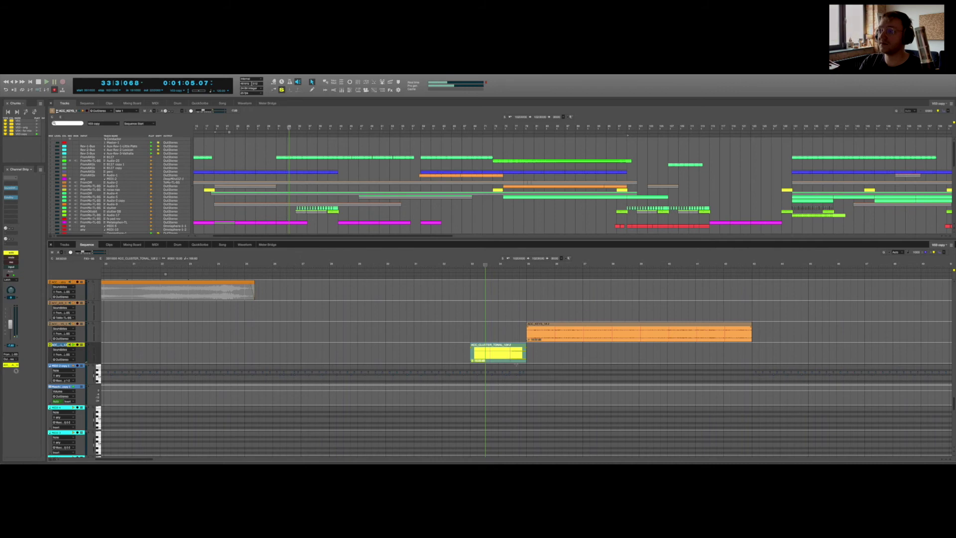
Step: Extend the yellow soundbite's end nearly one bar past bar 35, audition the extra audio, and trim the end back to bar 35
scroll(517, 363, down, 2)
scroll(499, 349, right, 3)
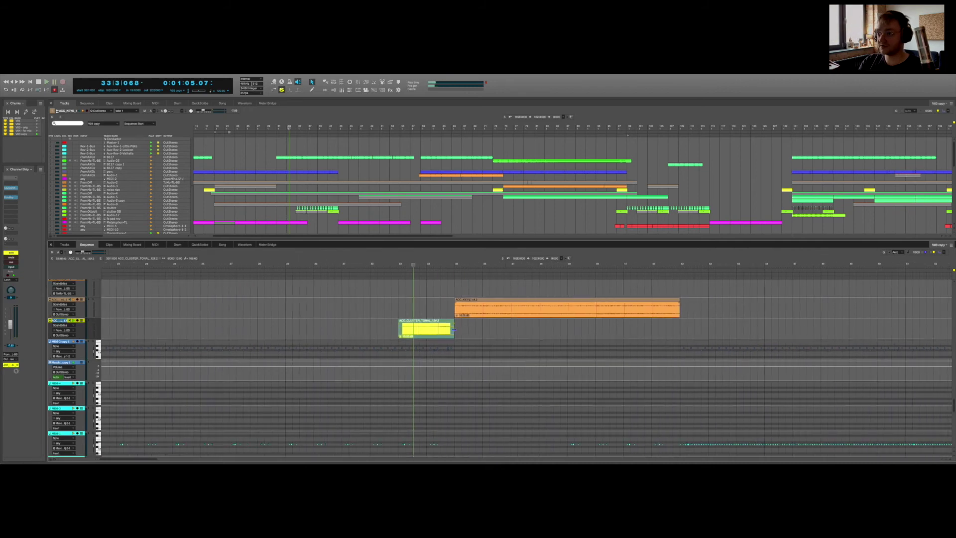
drag(454, 329, 478, 330)
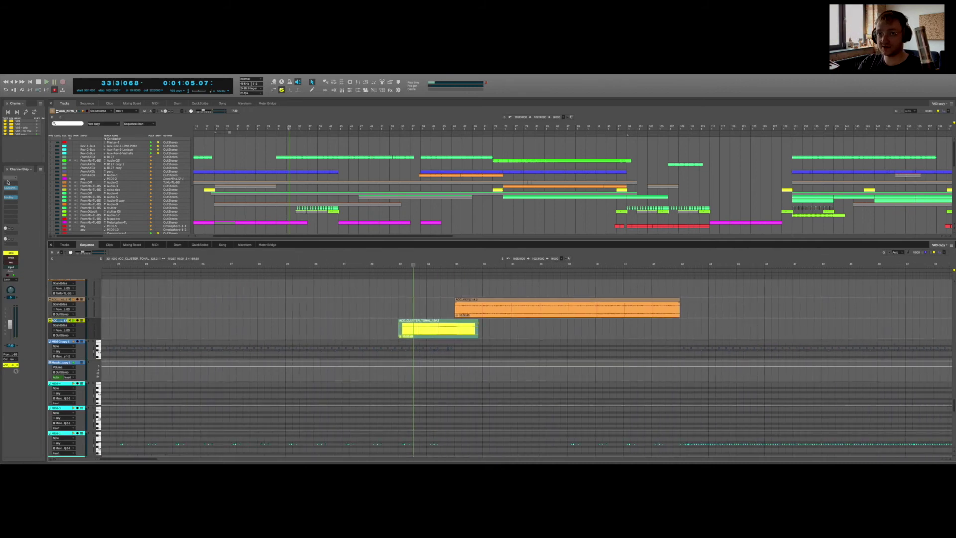
key(space)
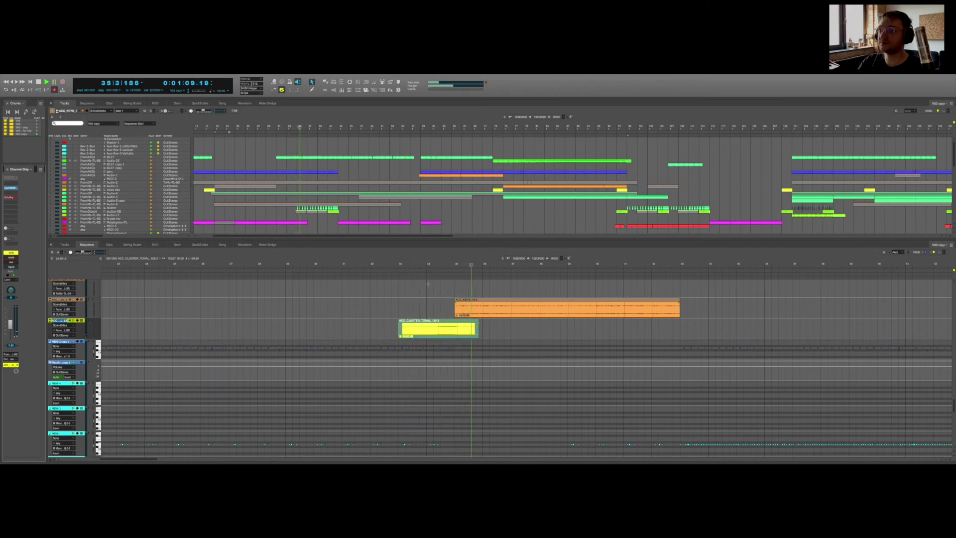
click(428, 284)
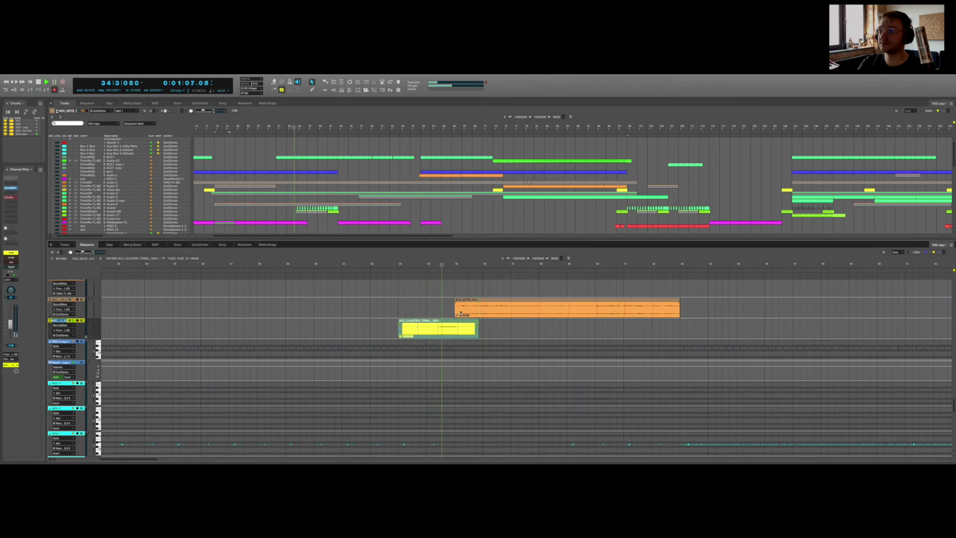
key(space)
drag(478, 330, 460, 332)
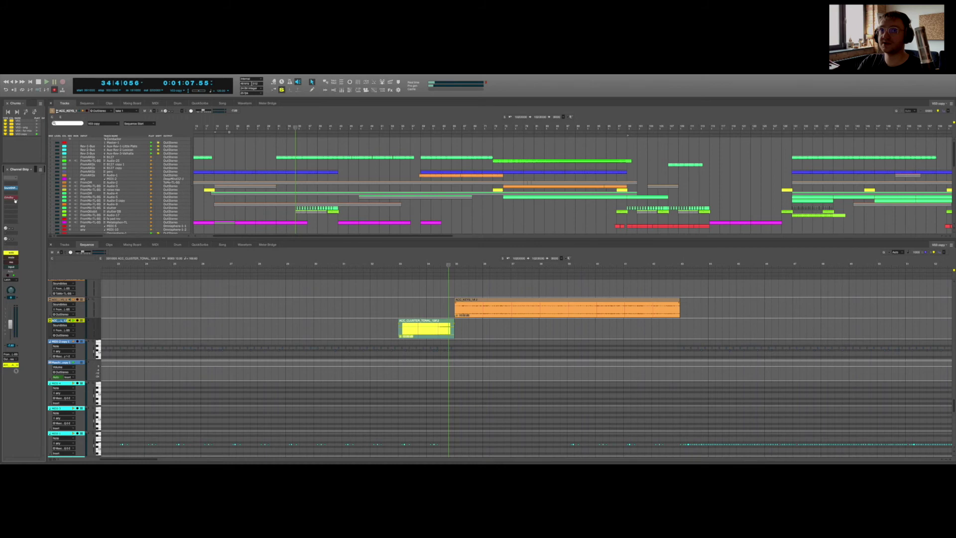
Step: Select the orange ACC_KEYS soundbite in the sequence editor and play its track soloed from about bar 35
click(491, 309)
click(12, 253)
key(space)
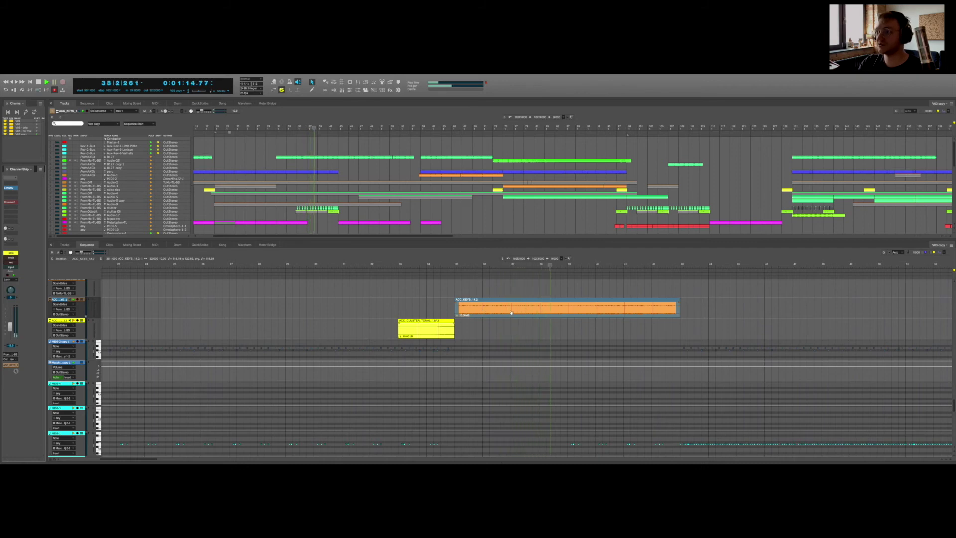
Step: Extend the orange soundbite's end by about one and a half bars, audition it from about bar 43, and undo the extension
scroll(512, 311, right, 2)
scroll(511, 312, right, 5)
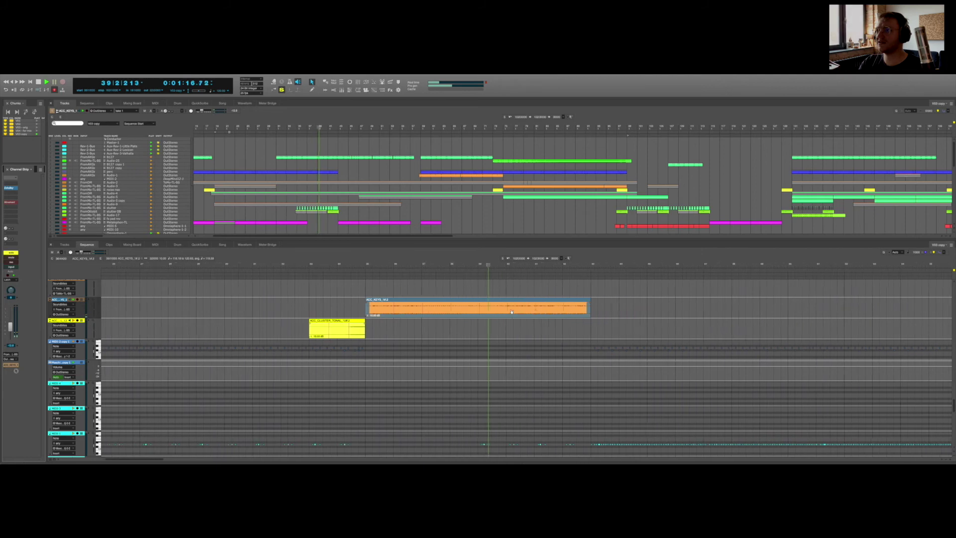
drag(583, 307, 627, 307)
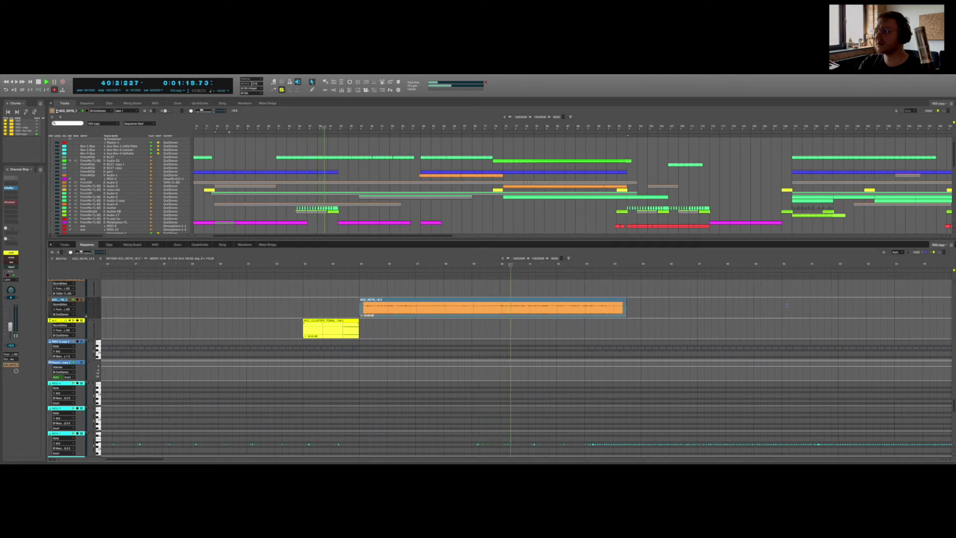
click(596, 289)
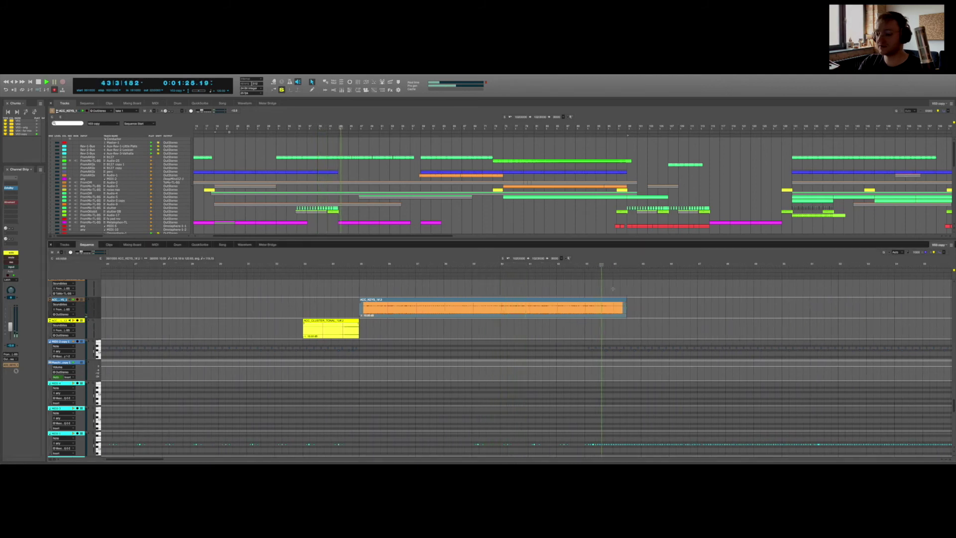
key(super+z)
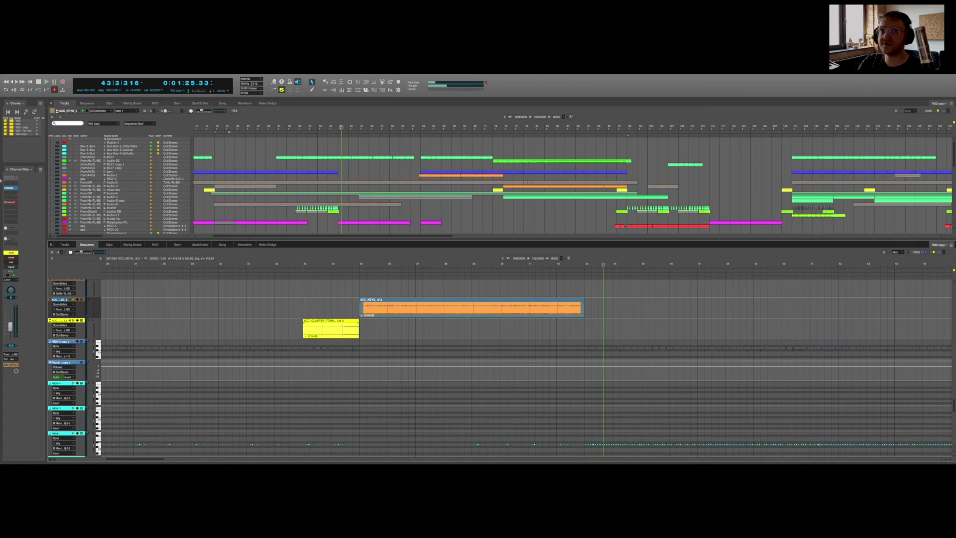
Step: Replay the orange ACC_KEYS soundbite from near its start, and close the lower sequence editor to show the full tracks overview
click(381, 290)
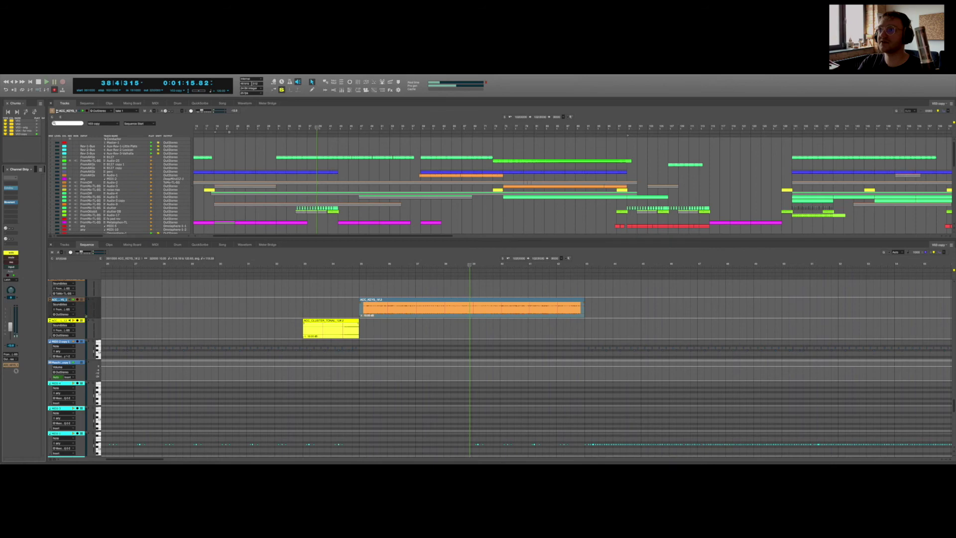
scroll(474, 306, right, 2)
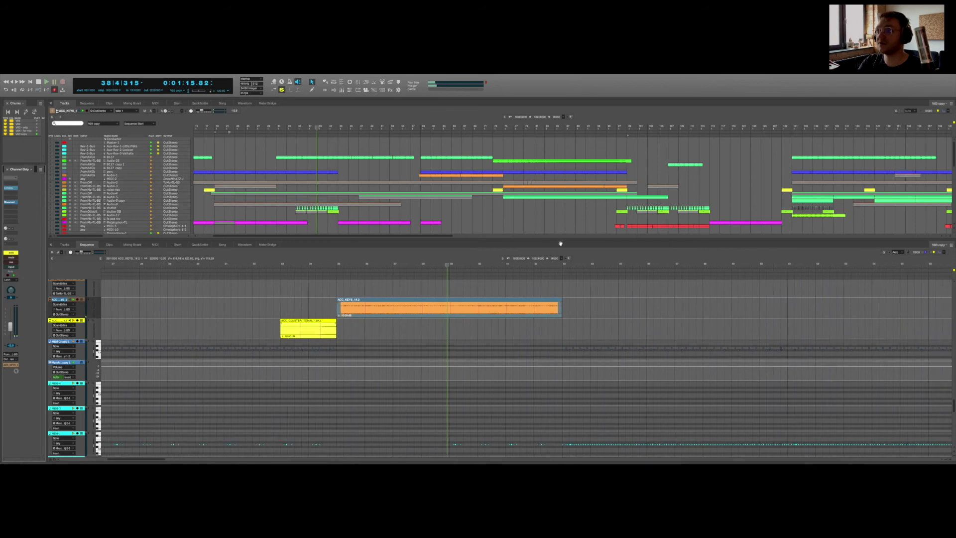
drag(559, 244, 514, 384)
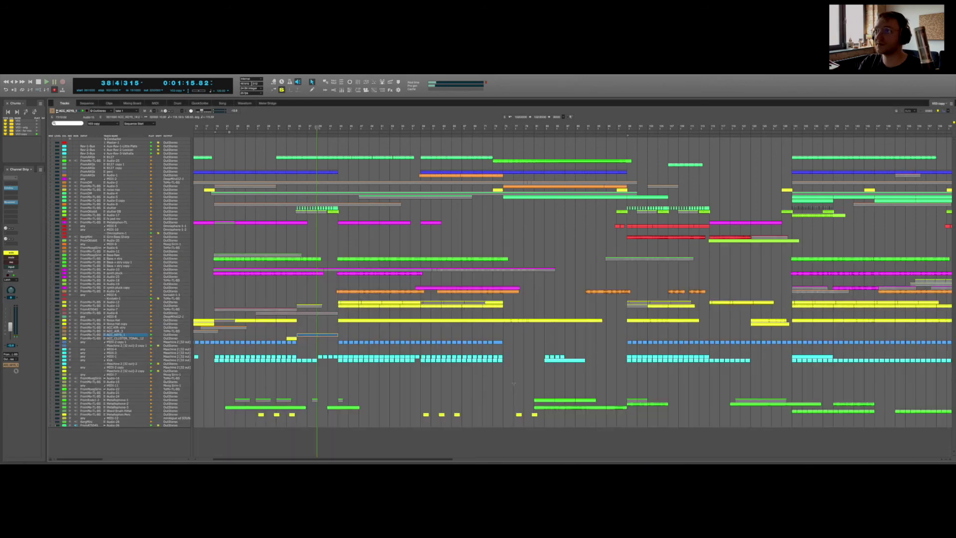
Step: Play the arrangement from about bar 113 and open the lime green soundbite starting at bar 115 in the sequence editor
scroll(585, 213, right, 5)
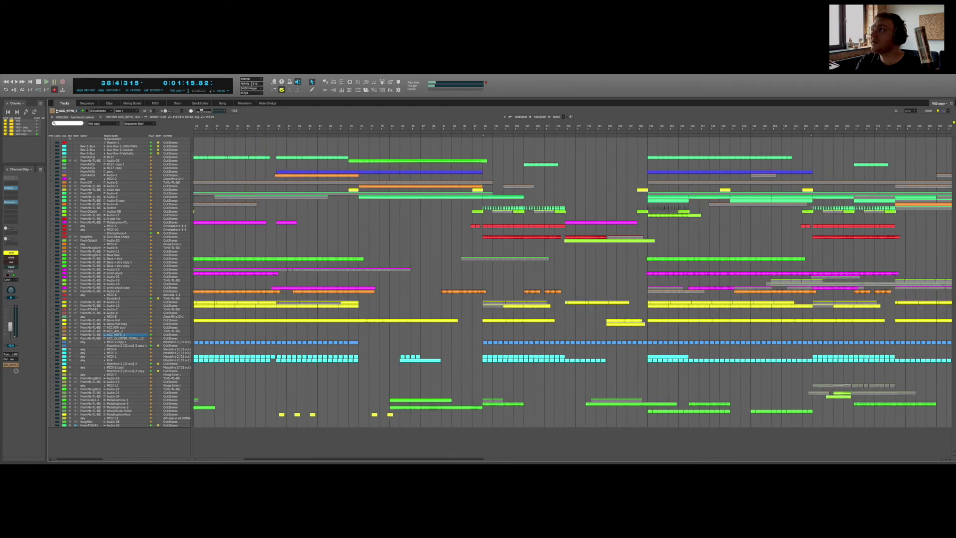
click(644, 126)
click(555, 127)
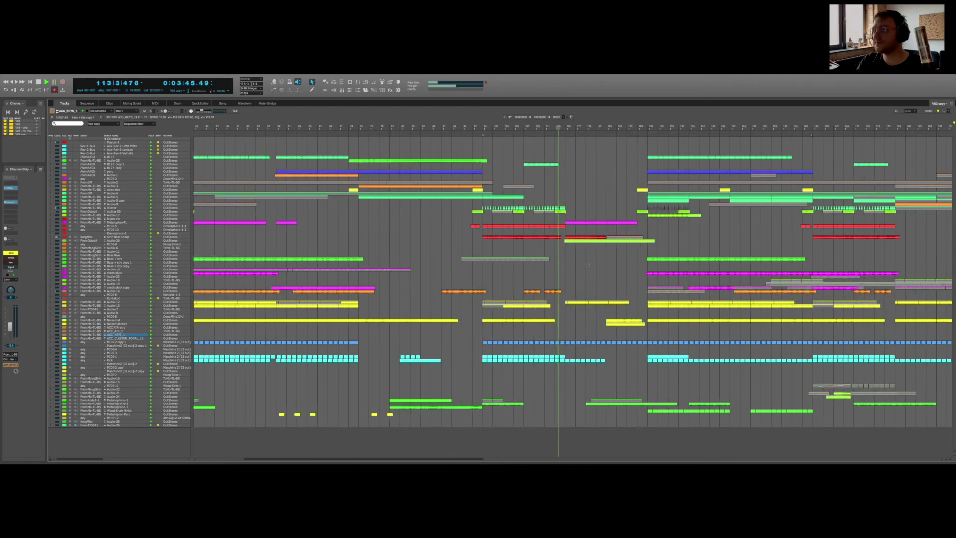
scroll(592, 263, right, 2)
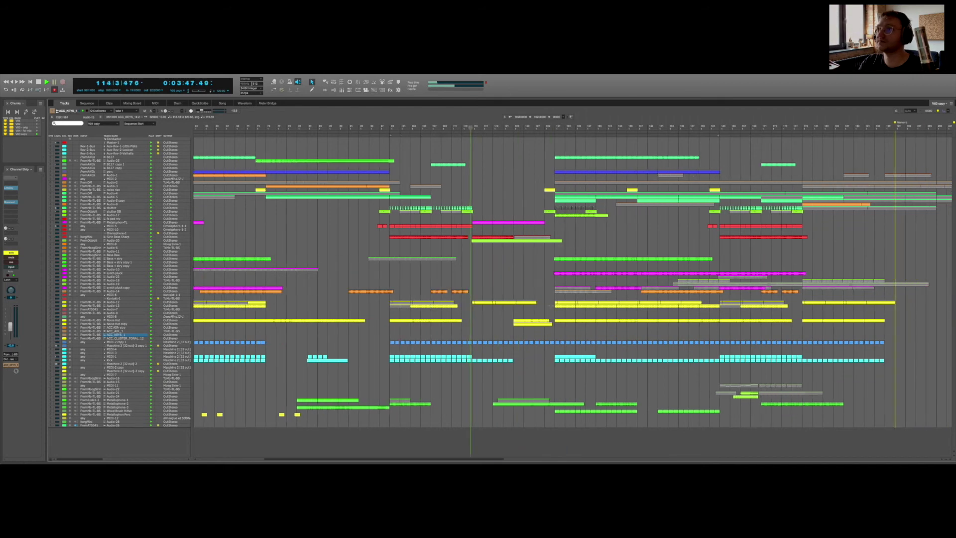
click(498, 242)
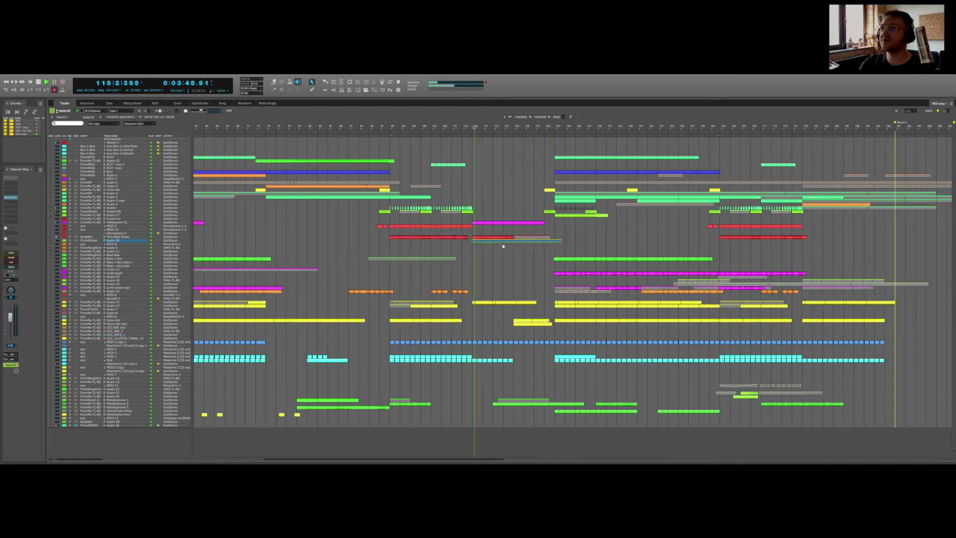
double_click(503, 243)
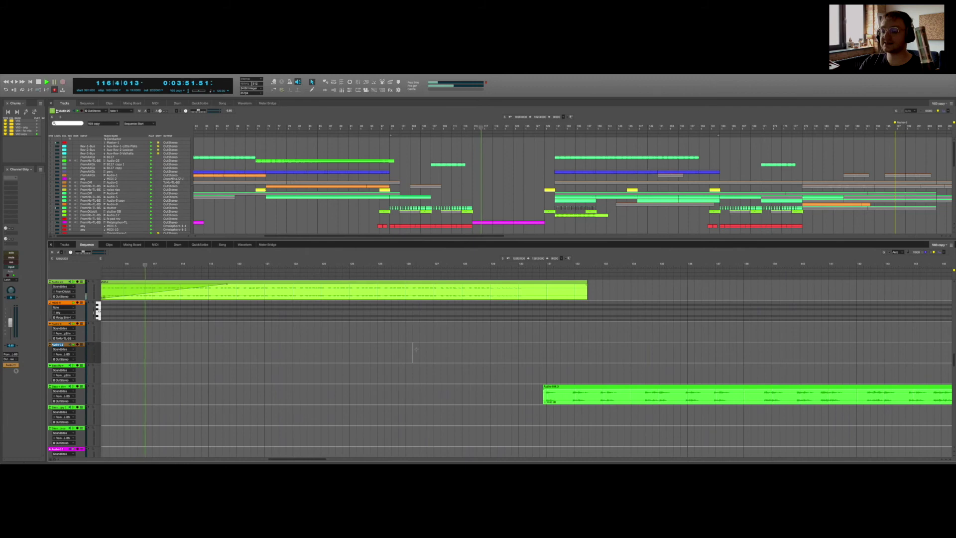
Step: Replay the overlap of the red Omnisphere and lime green soundbites from about bar 115, selecting each soundbite in turn
scroll(414, 348, up, 5)
key(space)
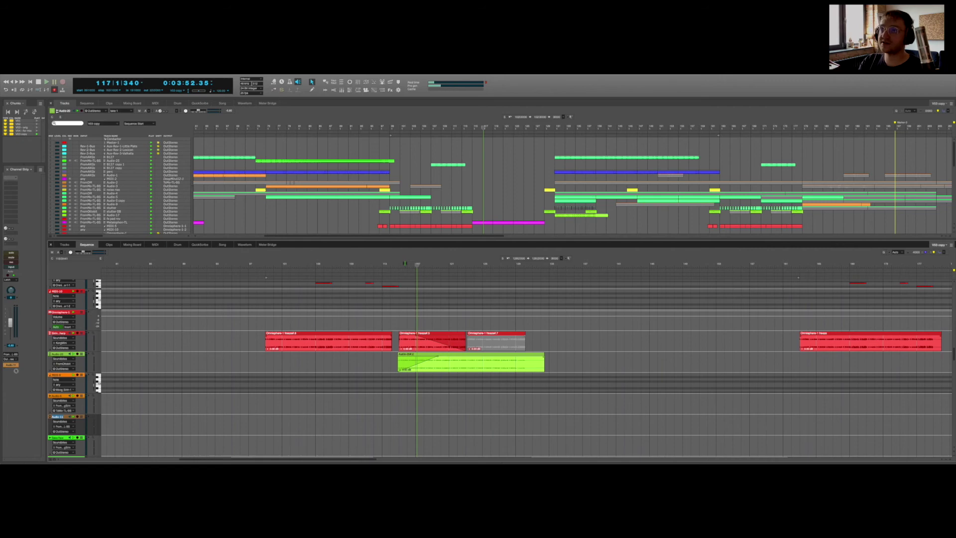
key(Return)
key(space)
click(424, 342)
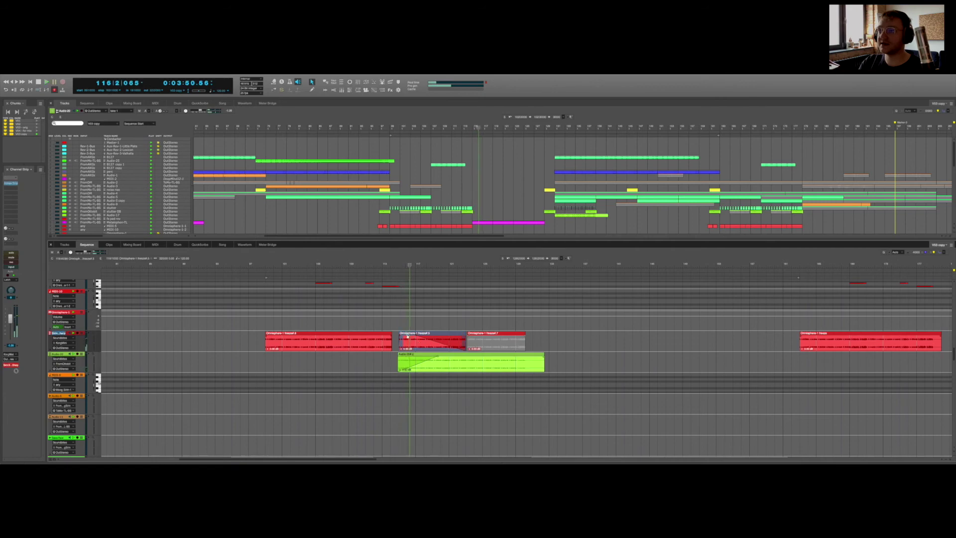
click(457, 359)
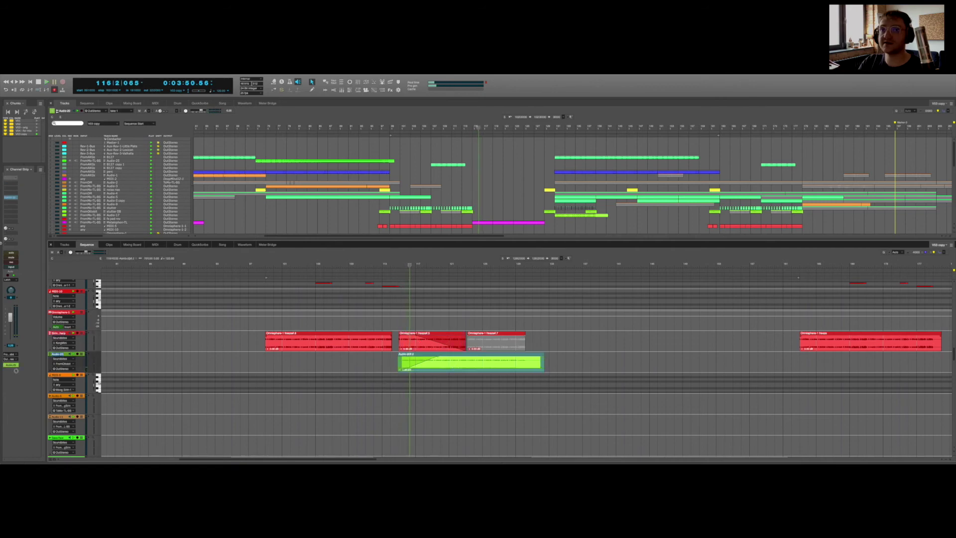
Step: Solo the lime green track, and audition the red Omnisphere soundbite against it through the crossfade to about bar 129
click(14, 253)
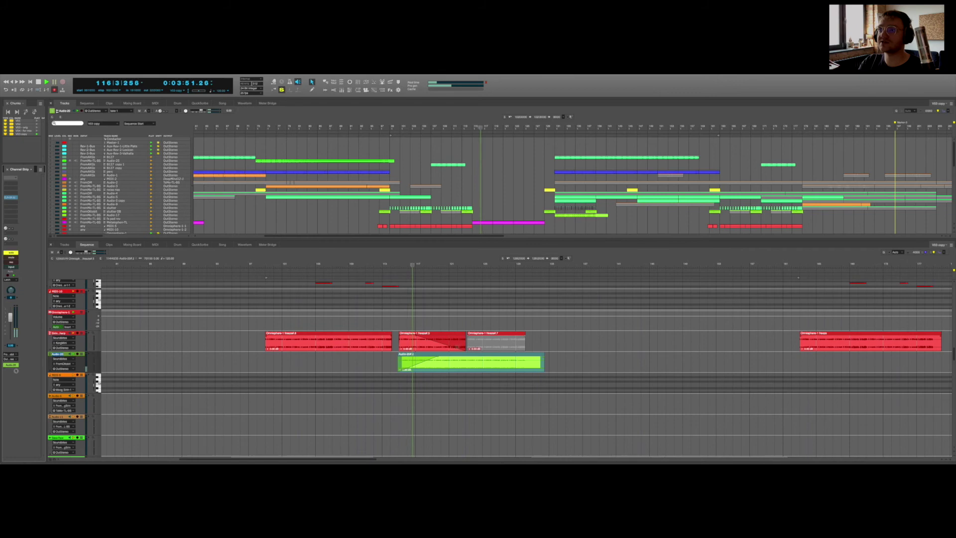
click(416, 343)
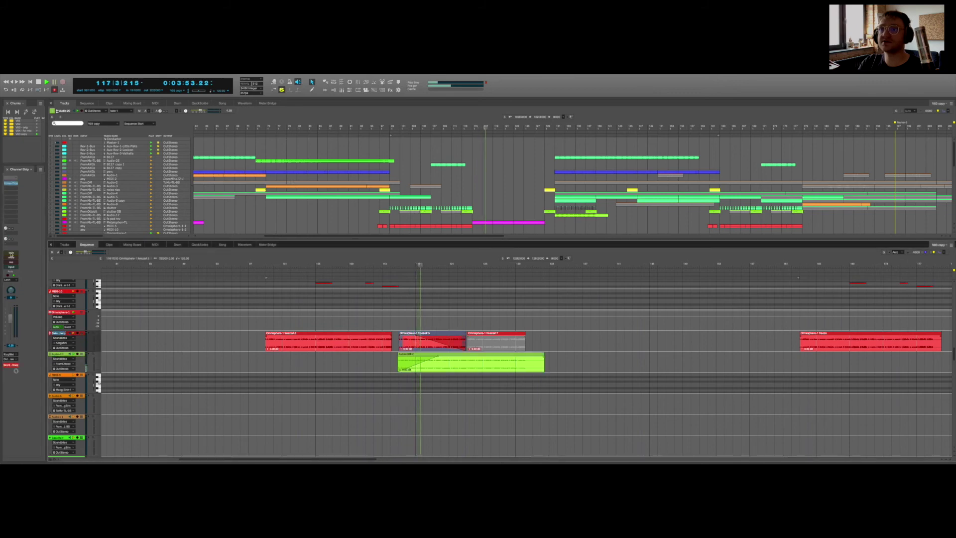
click(459, 360)
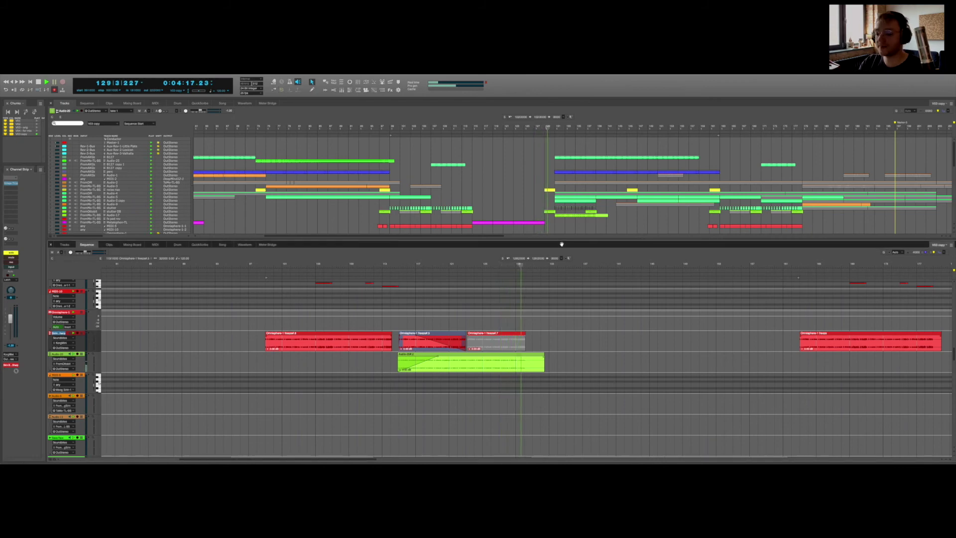
Step: Return to the full tracks overview and audition the soloed green soundbite at bar 131 and the Metallophone soundbite at bar 139
key(shift+t)
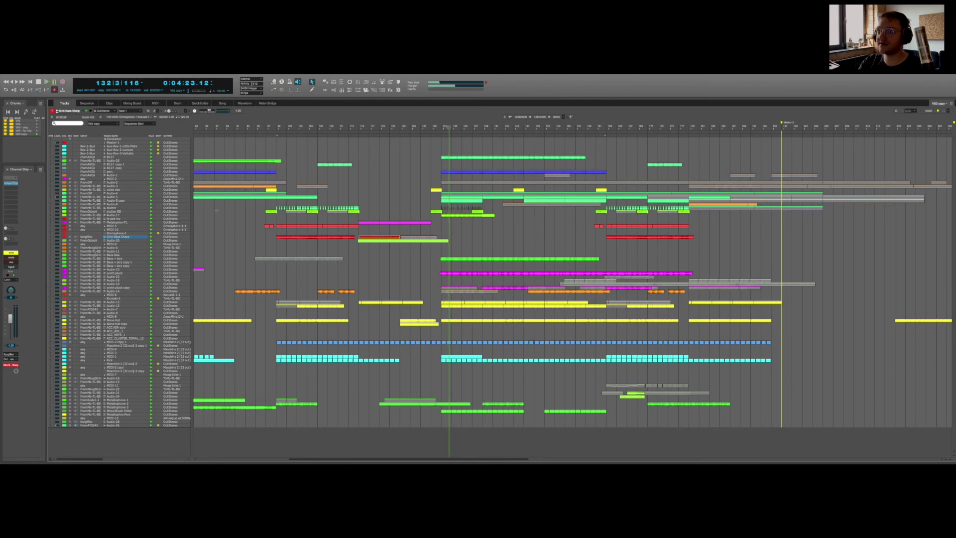
key(space)
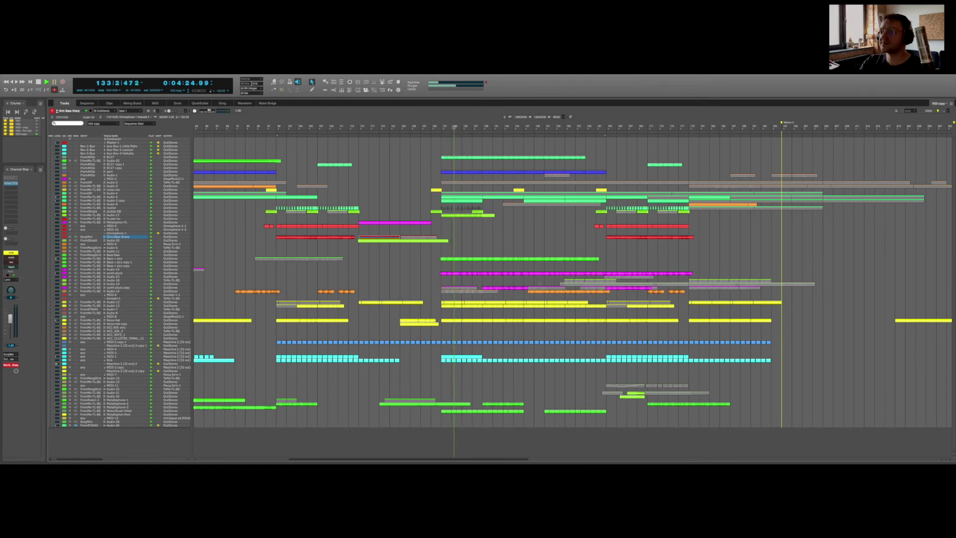
scroll(573, 279, right, 5)
click(378, 412)
click(11, 254)
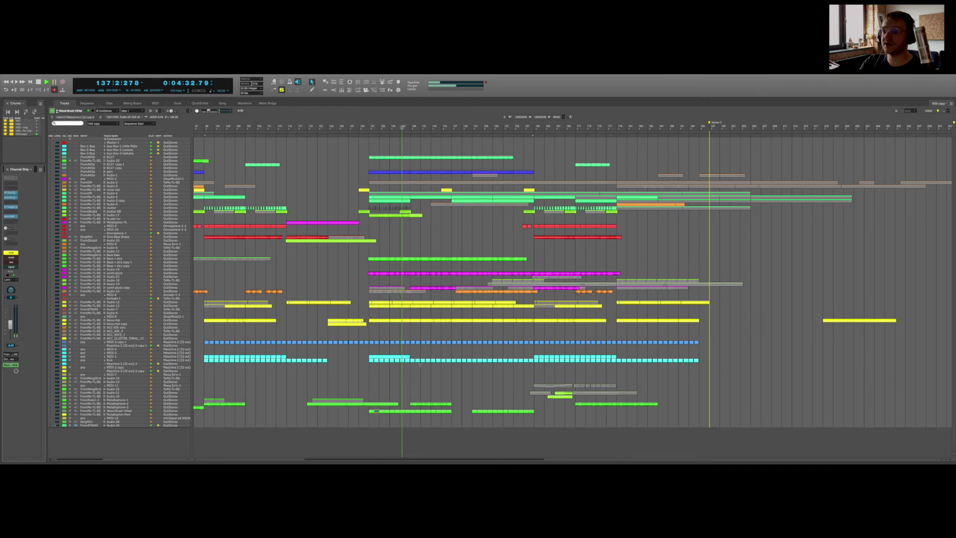
click(428, 404)
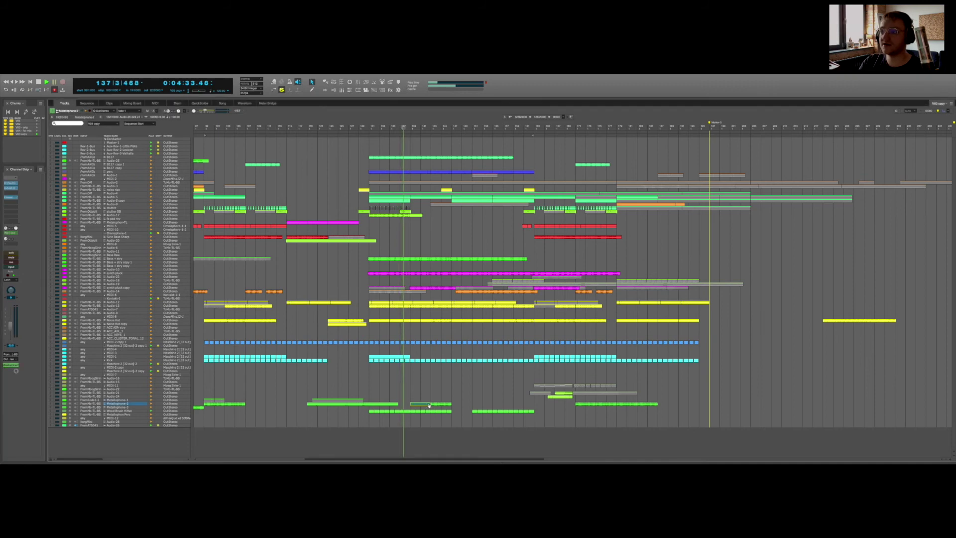
click(10, 252)
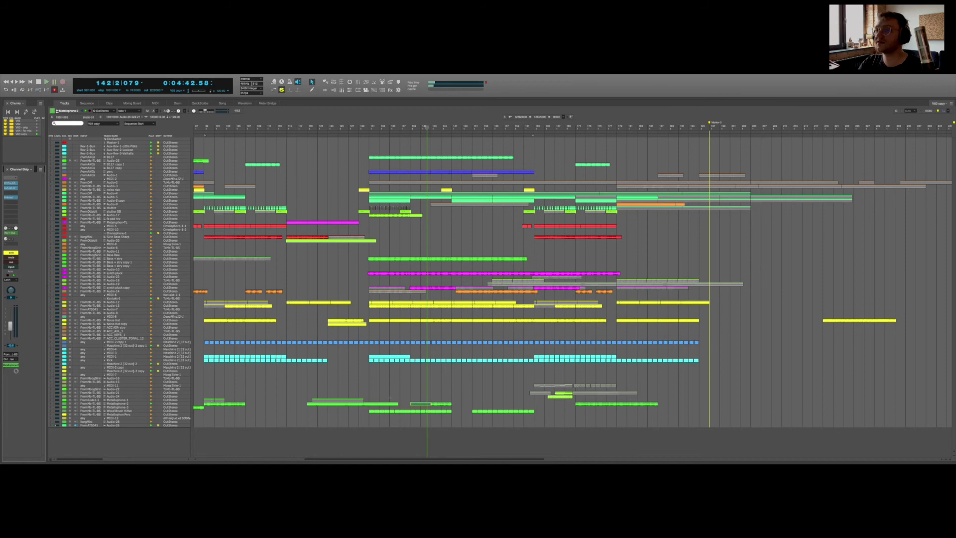
Step: Try a copy of the Metallophone soundbite eight bars earlier at bar 131, remove it, and play on to about bar 140
click(426, 406)
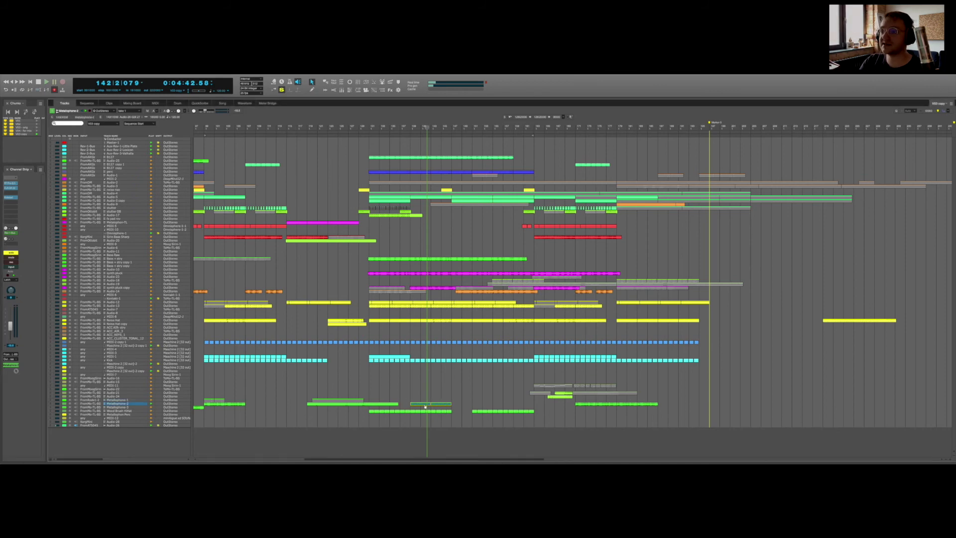
drag(423, 406, 388, 407)
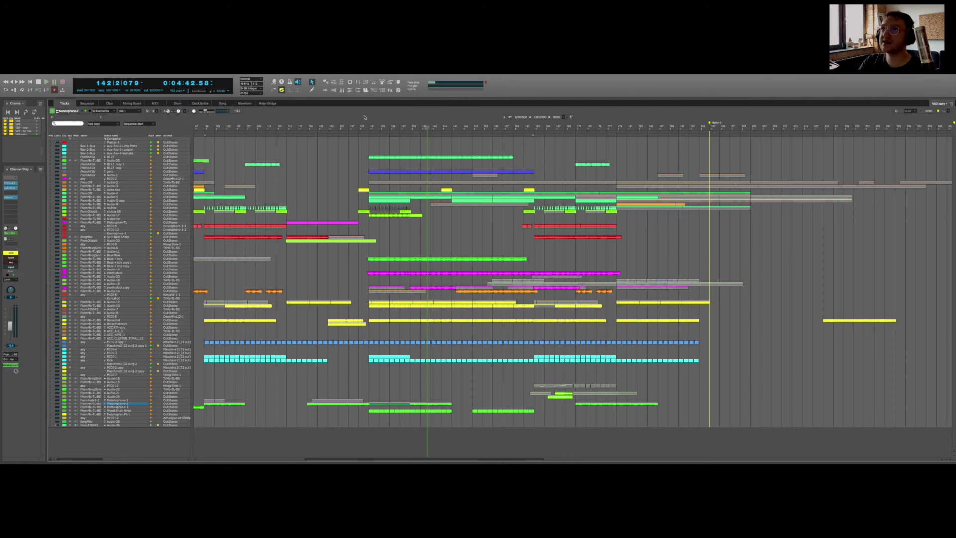
click(368, 126)
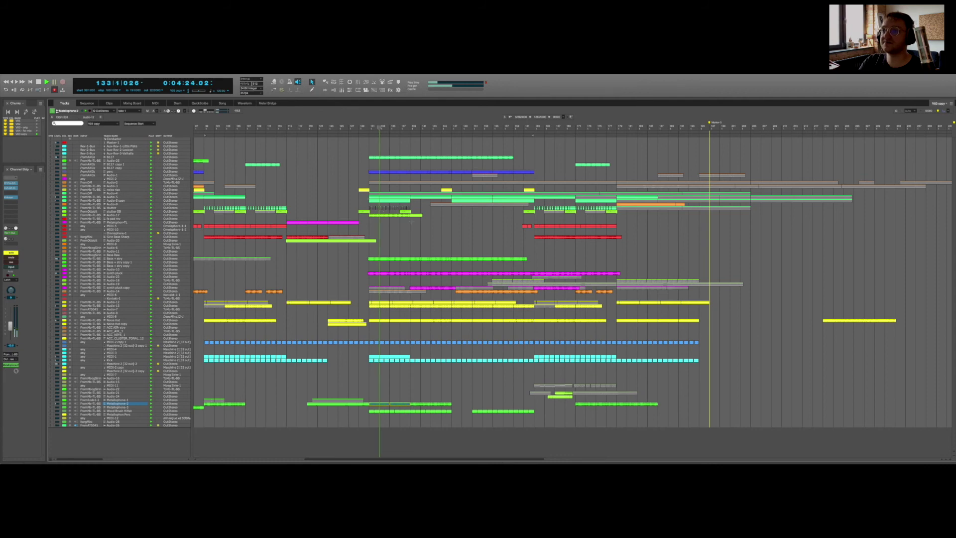
key(Delete)
key(space)
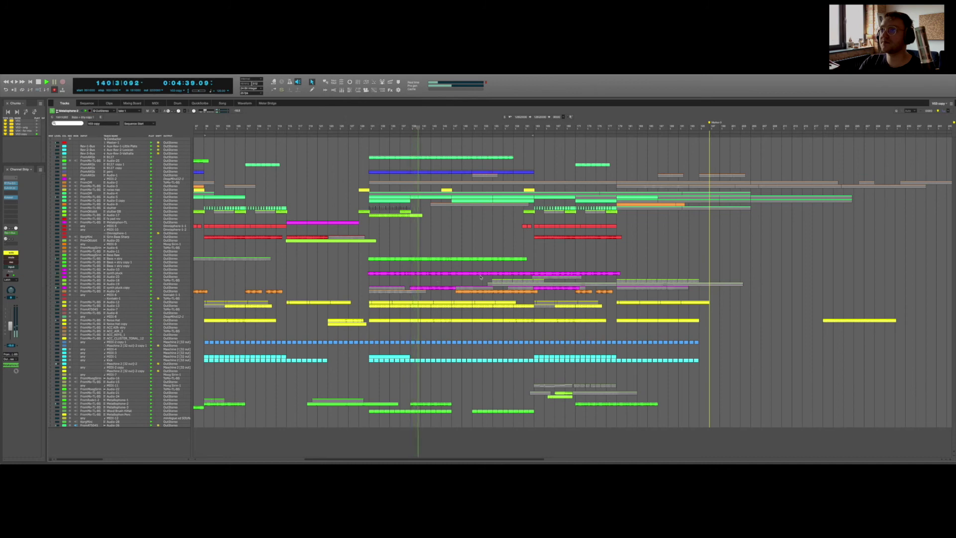
key(space)
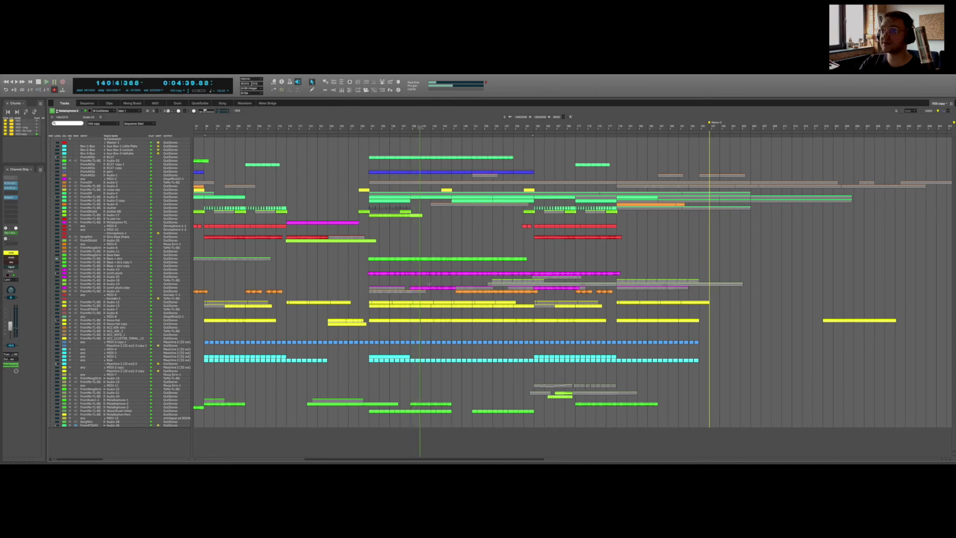
Step: Resume playback from about bar 140, solo the magenta synth pluck track, and select the green bass soundbite above it
scroll(238, 248, left, 10)
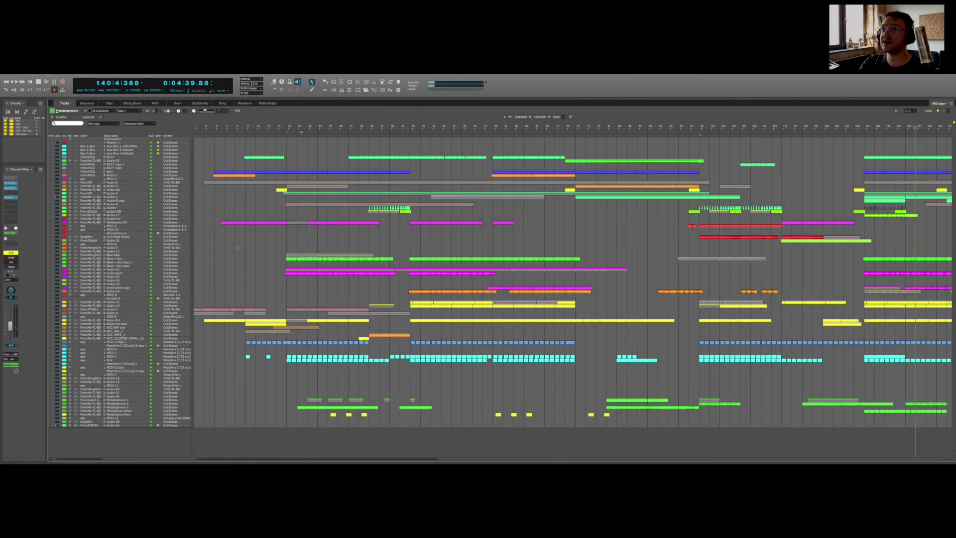
scroll(650, 256, right, 3)
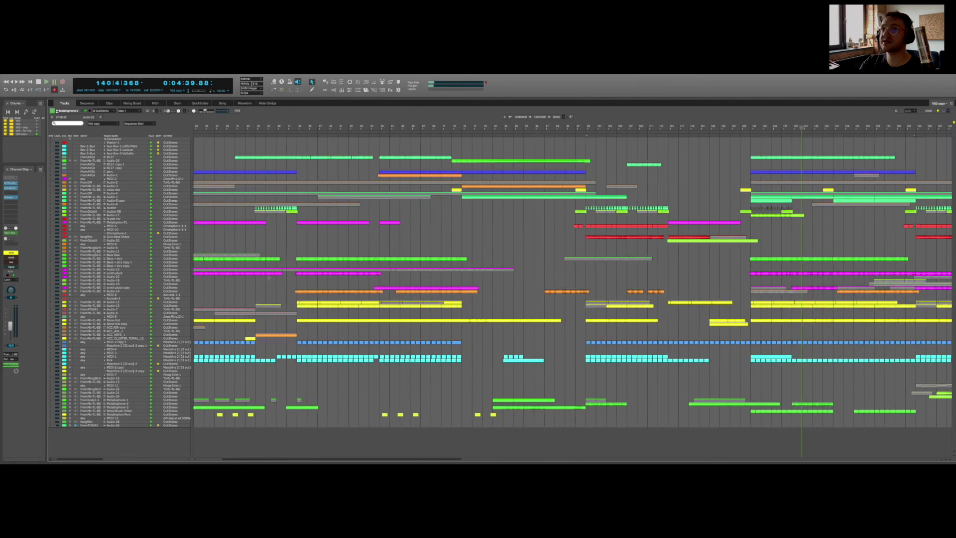
scroll(268, 277, left, 1)
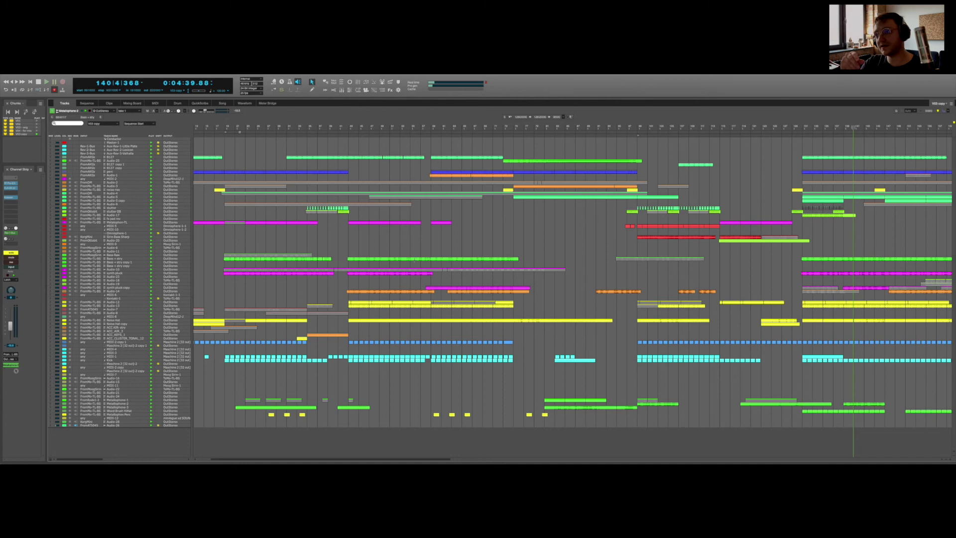
scroll(555, 266, right, 5)
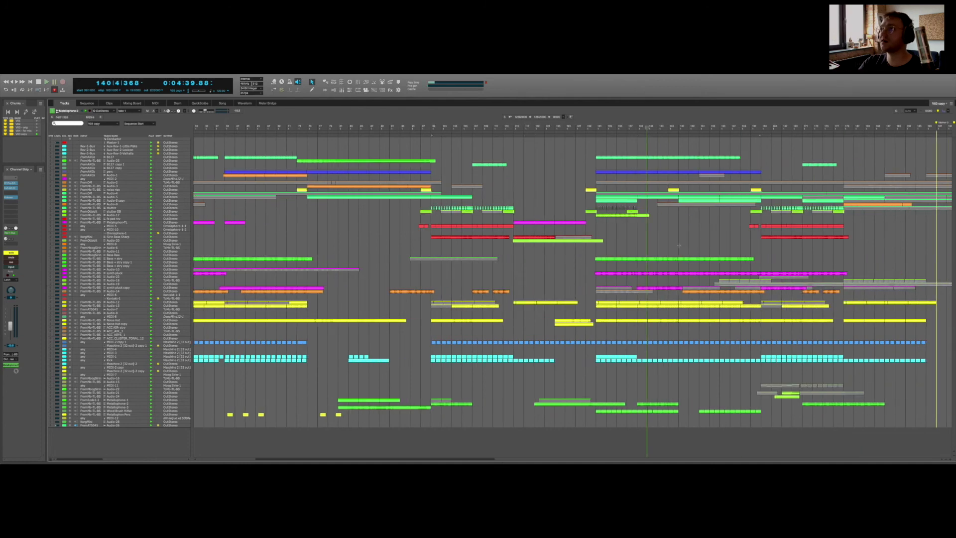
scroll(679, 245, right, 2)
key(space)
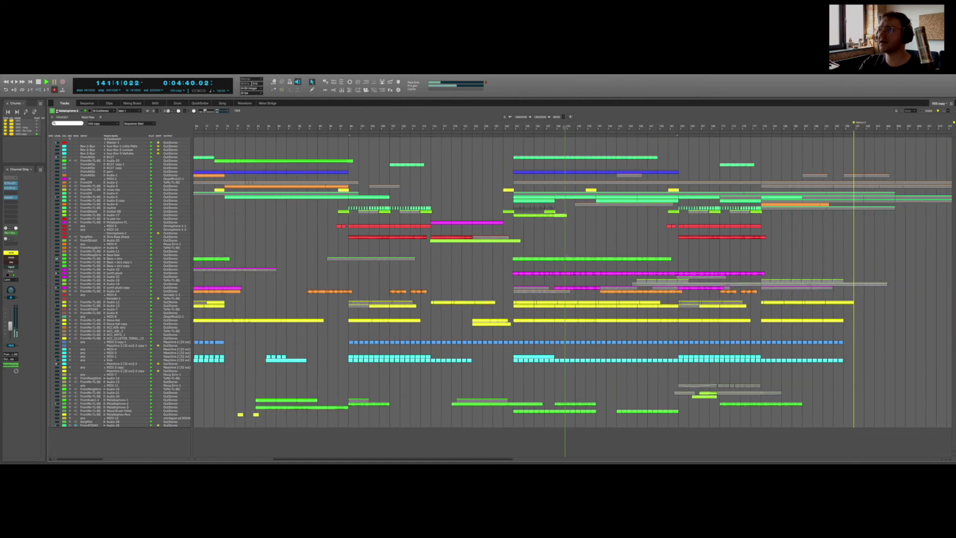
click(566, 273)
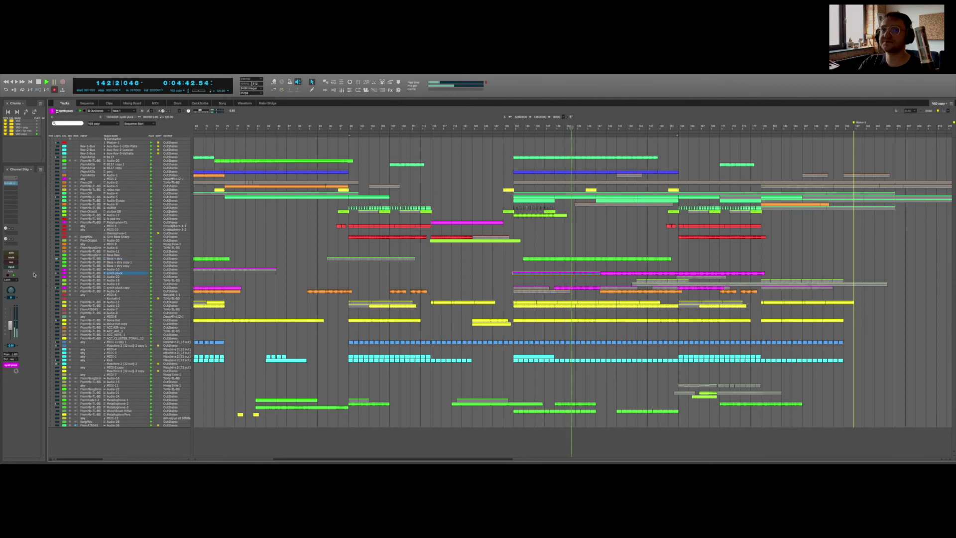
click(11, 253)
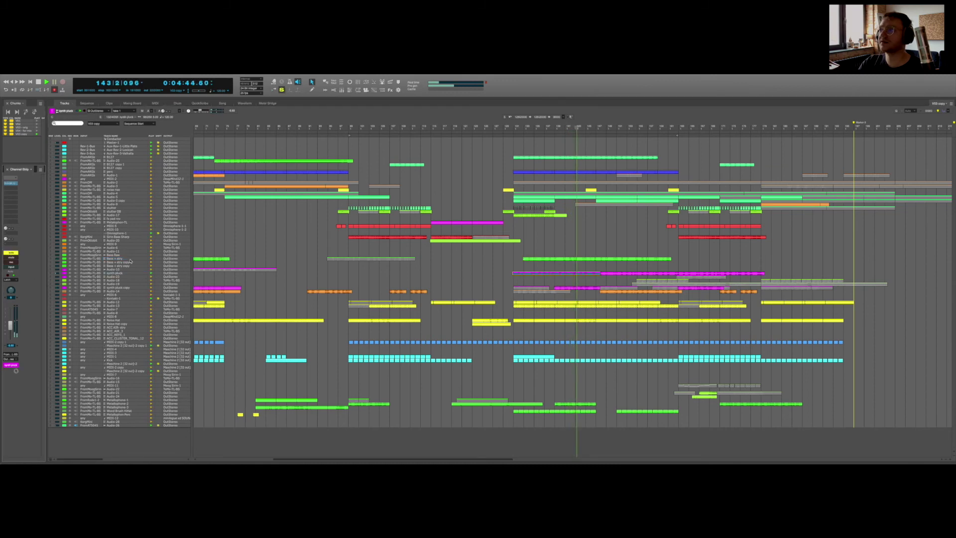
click(569, 258)
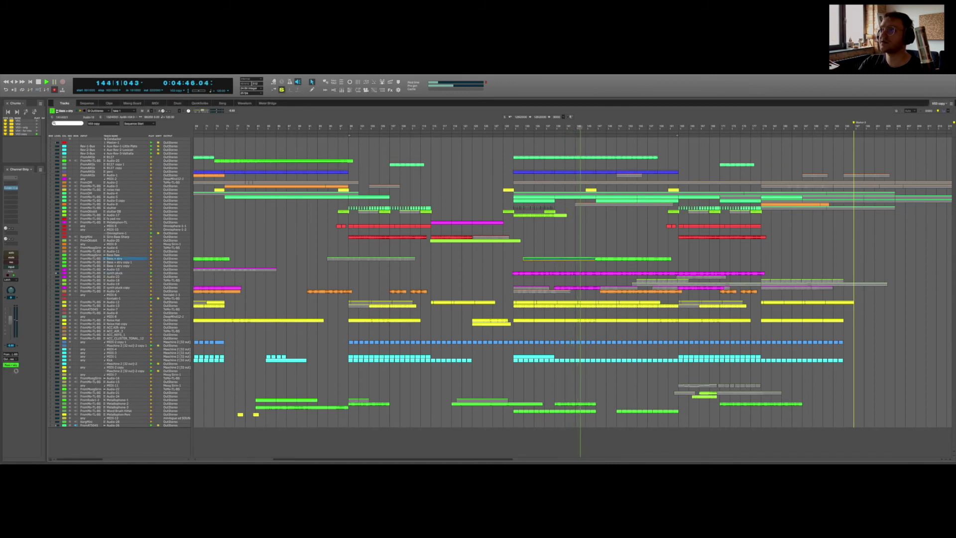
Step: Select the synth pluck copy soundbite, play its track soloed, replay from about bar 146, and stop playback
click(569, 288)
scroll(570, 288, right, 3)
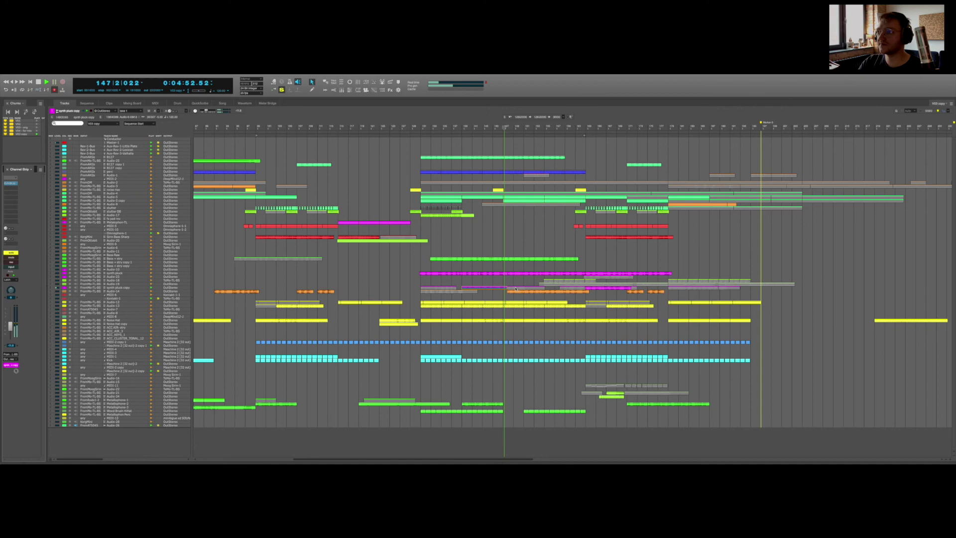
click(500, 127)
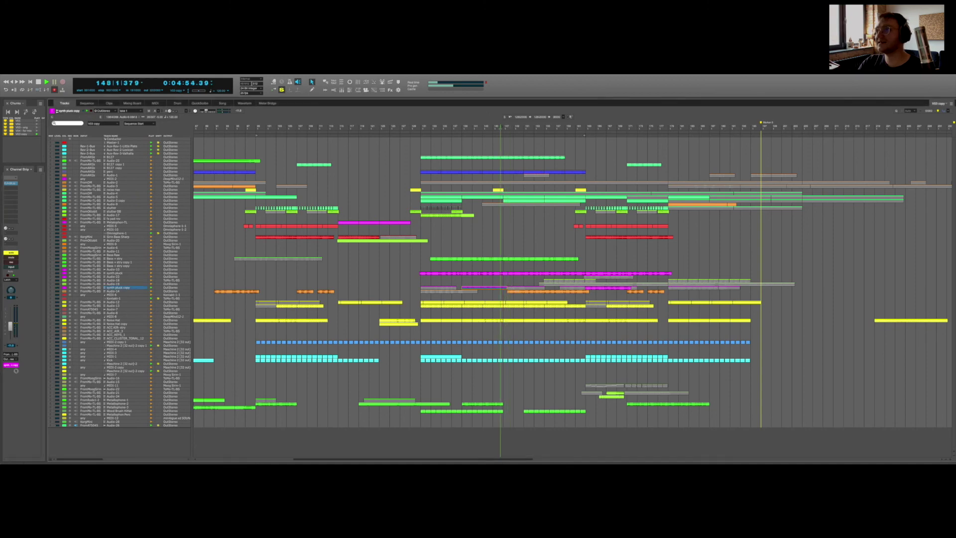
key(space)
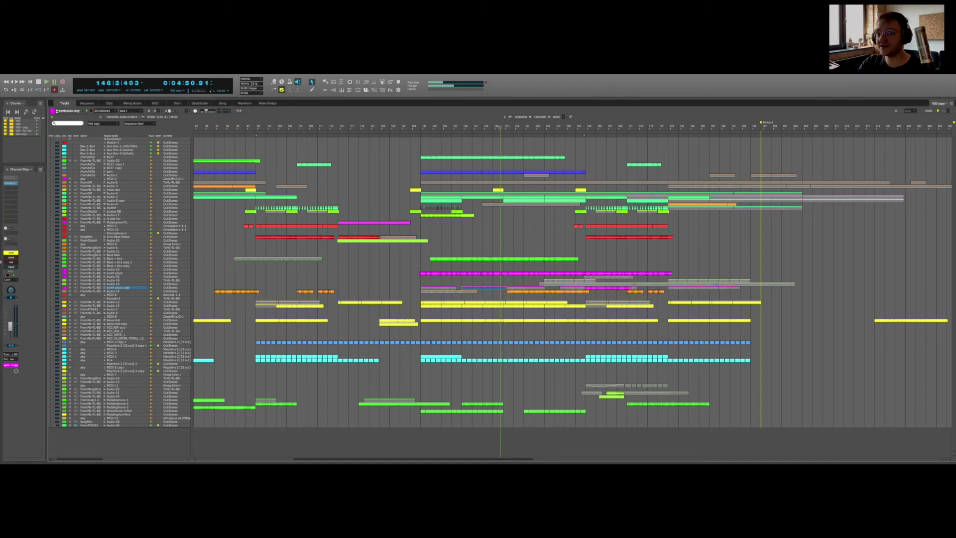
Step: Select the orange Audio-14 soundbite, audition its track soloed and within the mix, and jump playback ahead to about bar 162
click(467, 281)
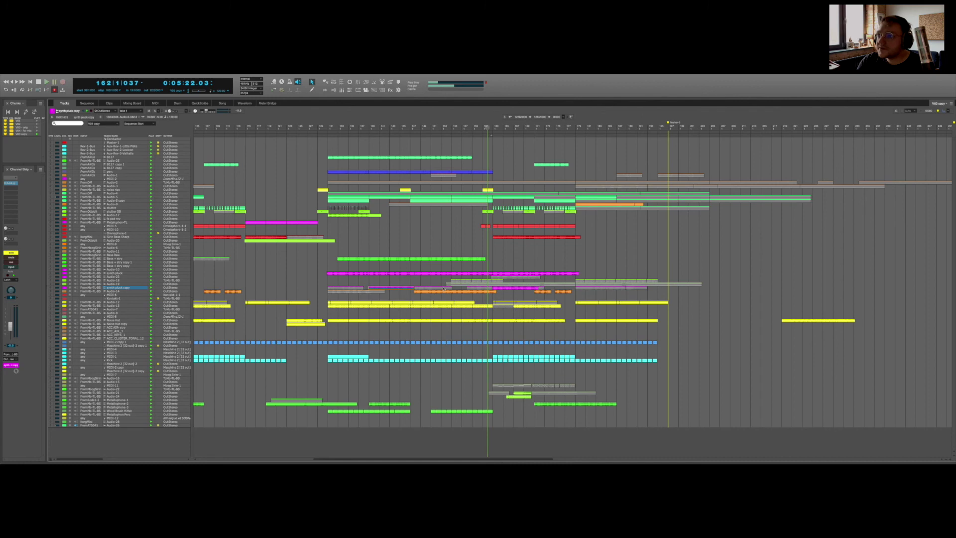
key(semicolon)
key(shift+s)
click(427, 125)
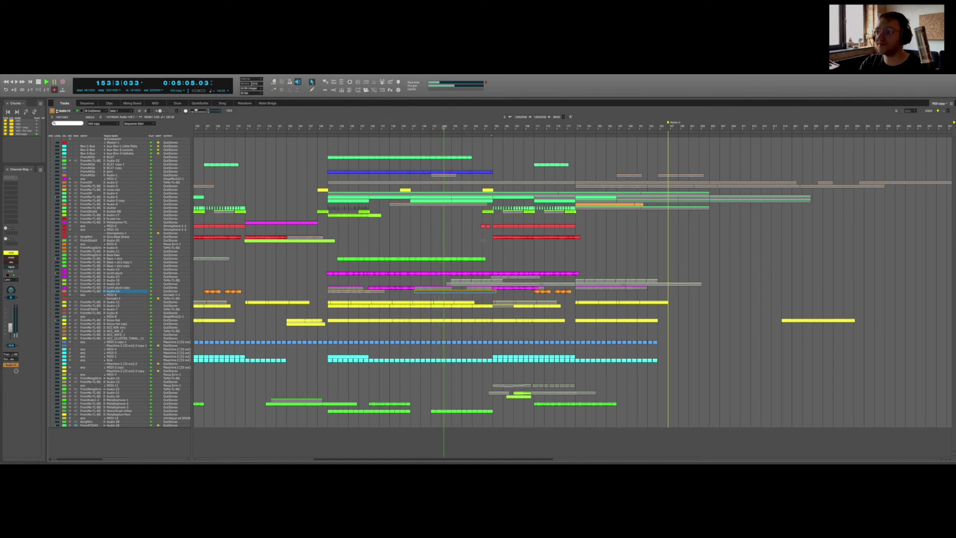
click(488, 127)
scroll(521, 227, right, 2)
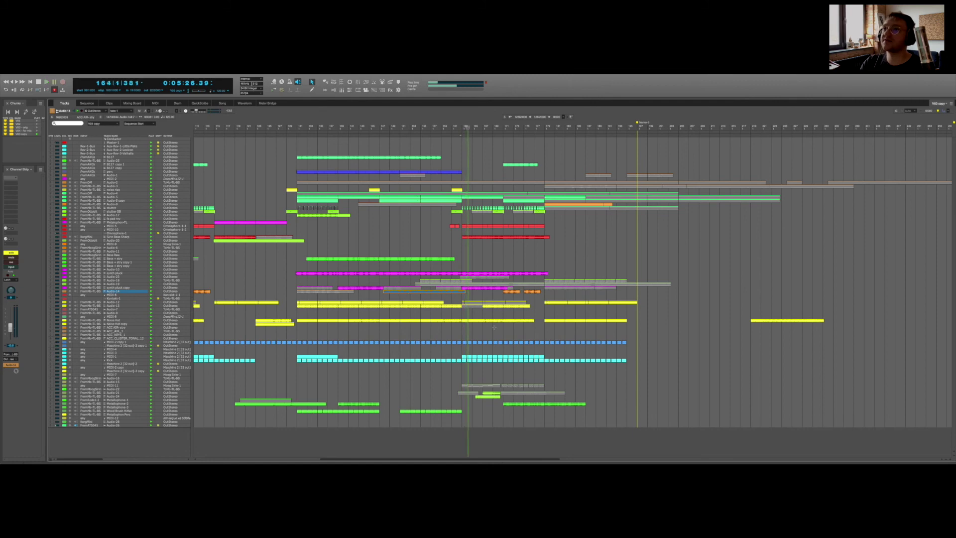
Step: Select the green Metallophone soundbite near bar 171 and play the full mix from bar 163
scroll(494, 326, left, 10)
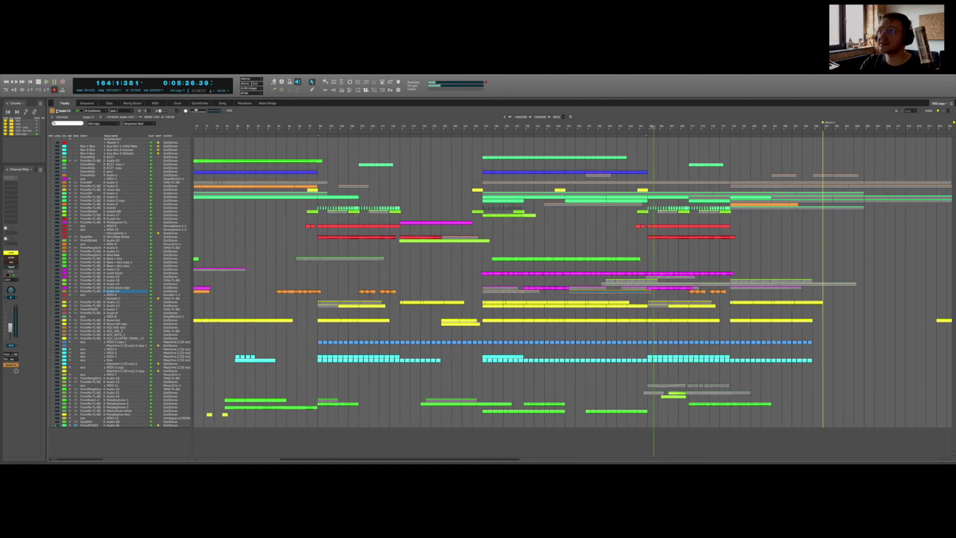
scroll(683, 347, right, 5)
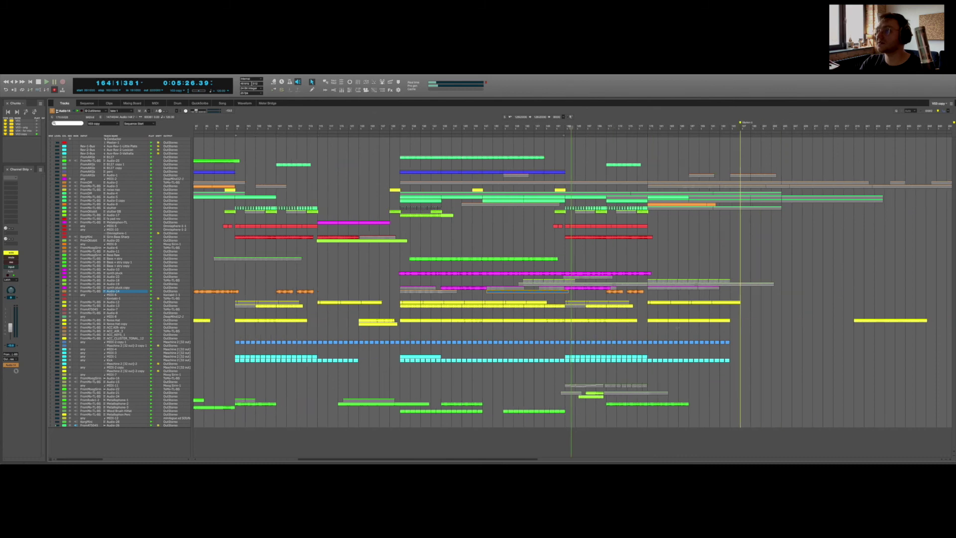
click(619, 405)
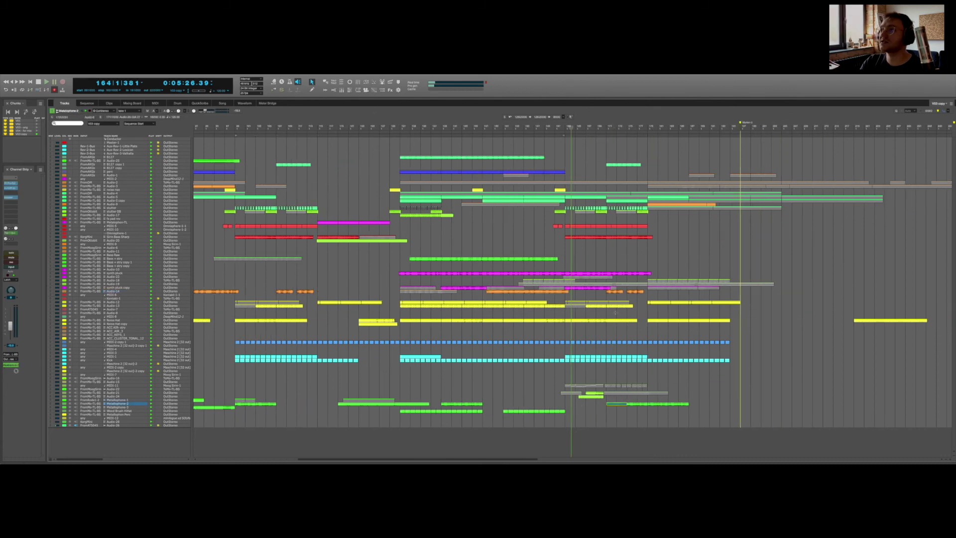
scroll(581, 285, right, 2)
key(space)
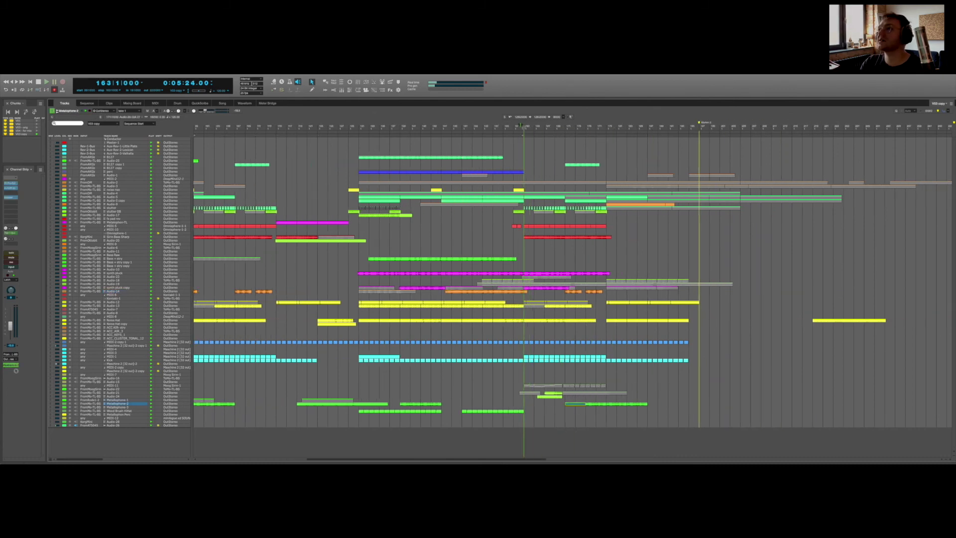
key(space)
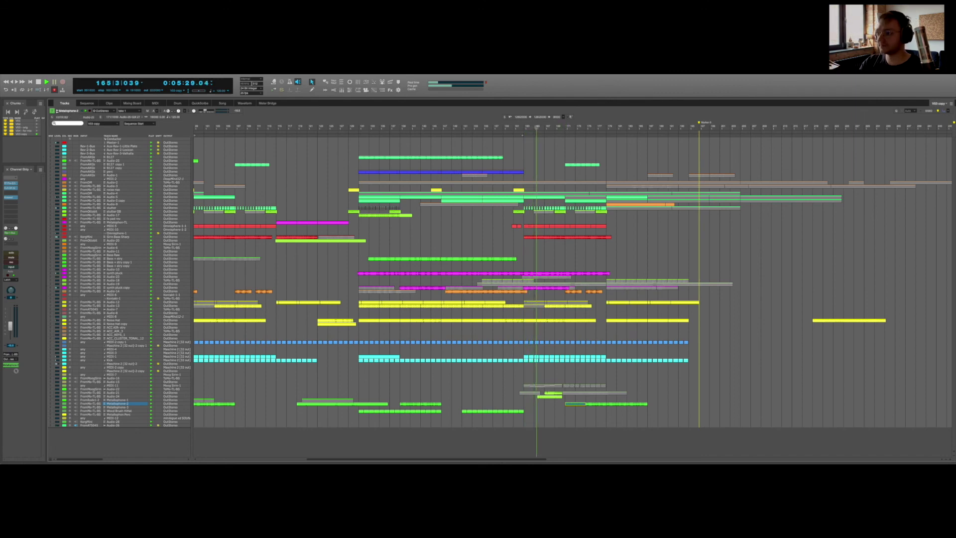
Step: Compare the two stacked green soundbites near bars 165 to 170 by selecting each and playing its track soloed and within the mix
key(p)
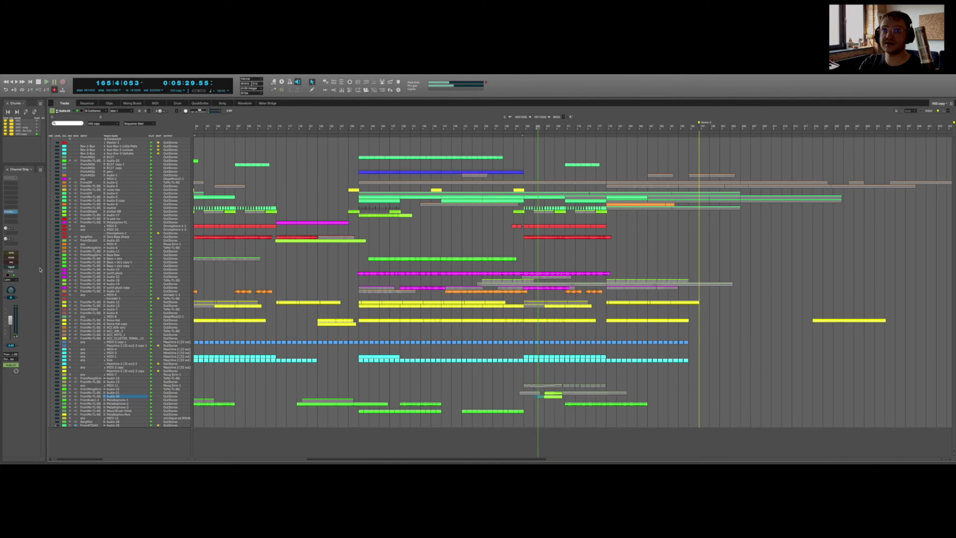
key(shift+s)
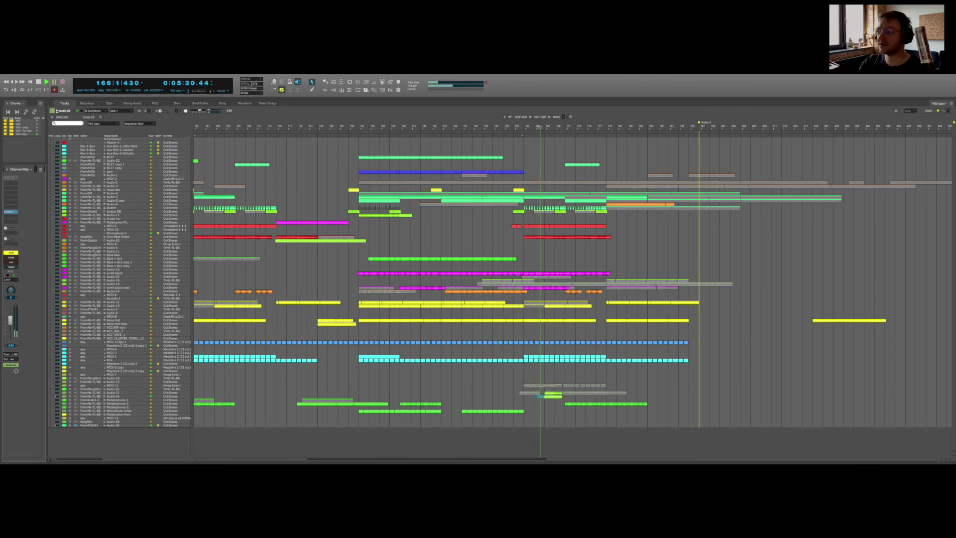
click(553, 393)
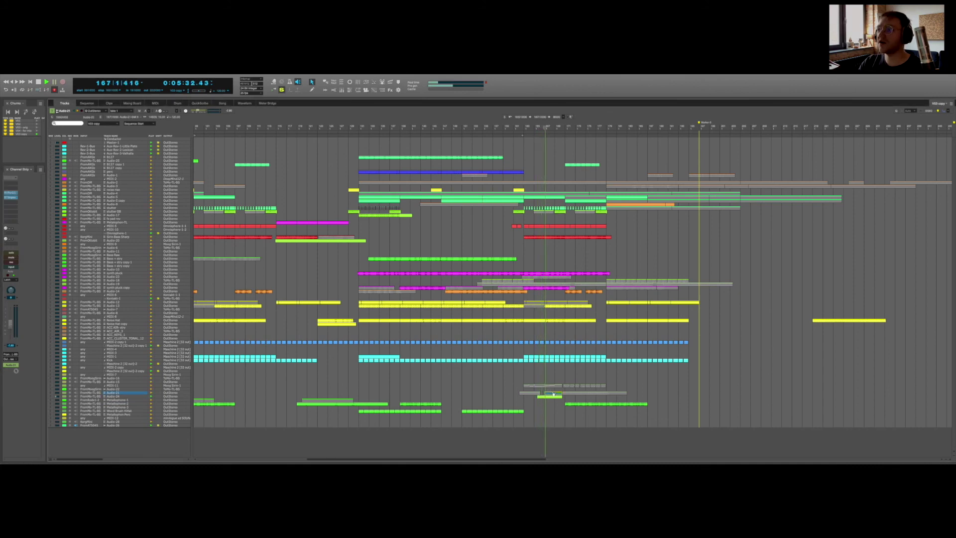
key(shift+s)
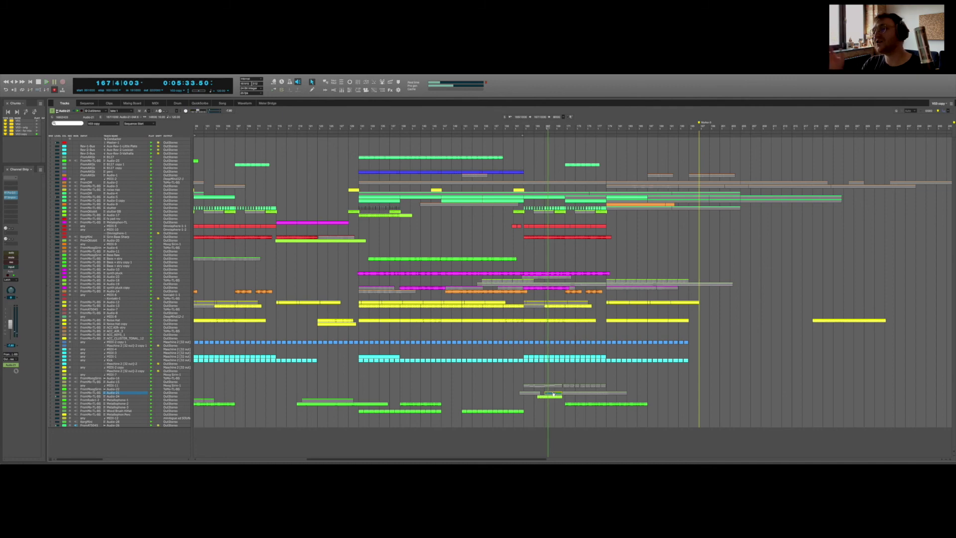
key(shift+s)
key(space)
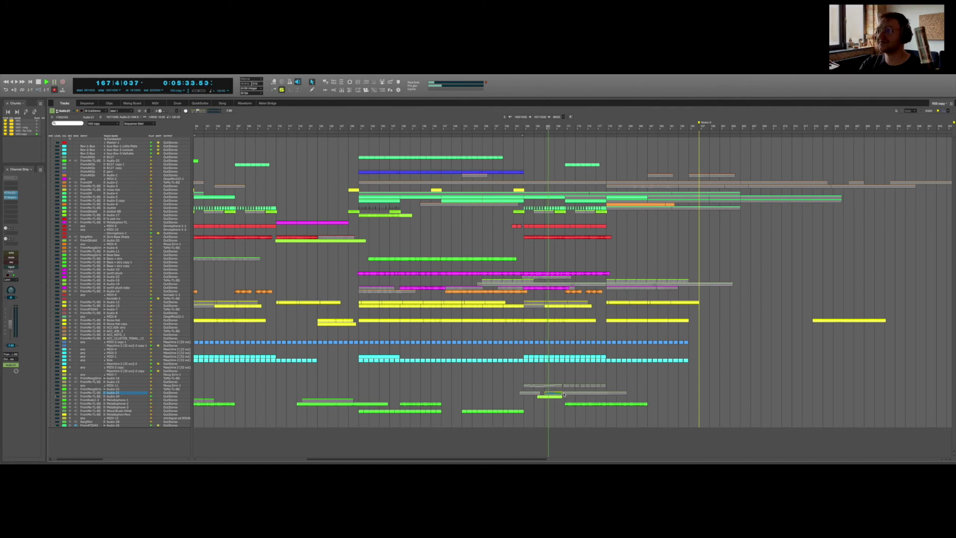
key(shift+s)
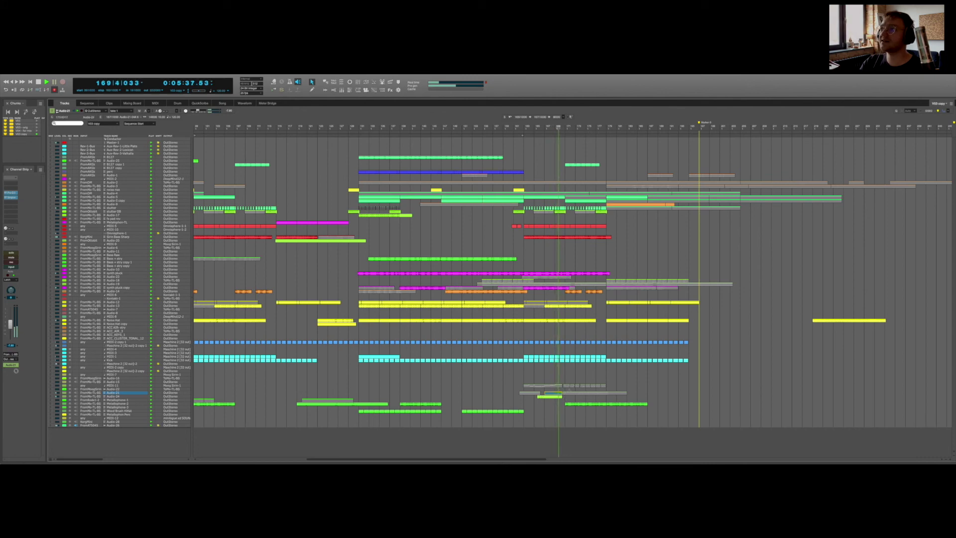
Step: Open the long muted Audio-21 soundbite near bar 171 in the sequence editor, unmute it, and play it with its track solo-armed
double_click(569, 394)
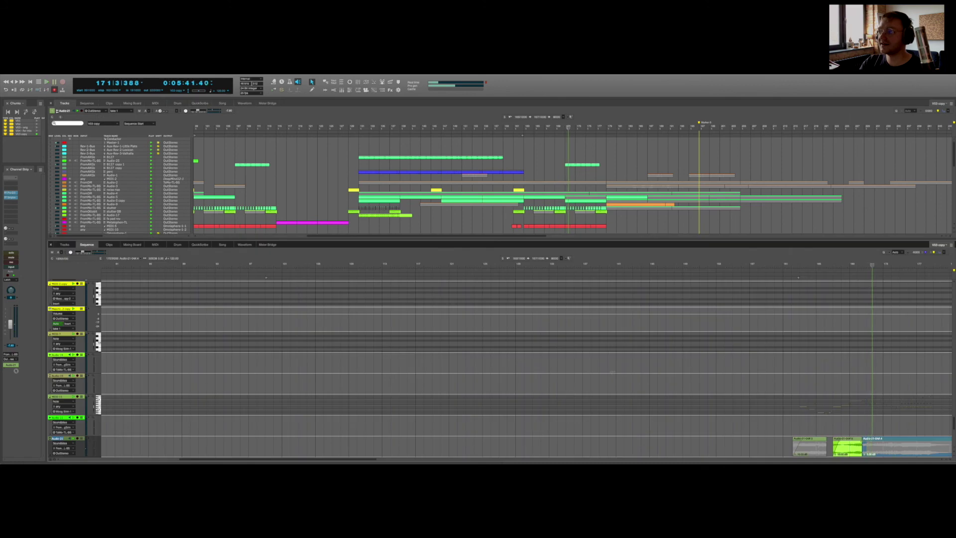
scroll(613, 372, right, 15)
scroll(612, 372, down, 3)
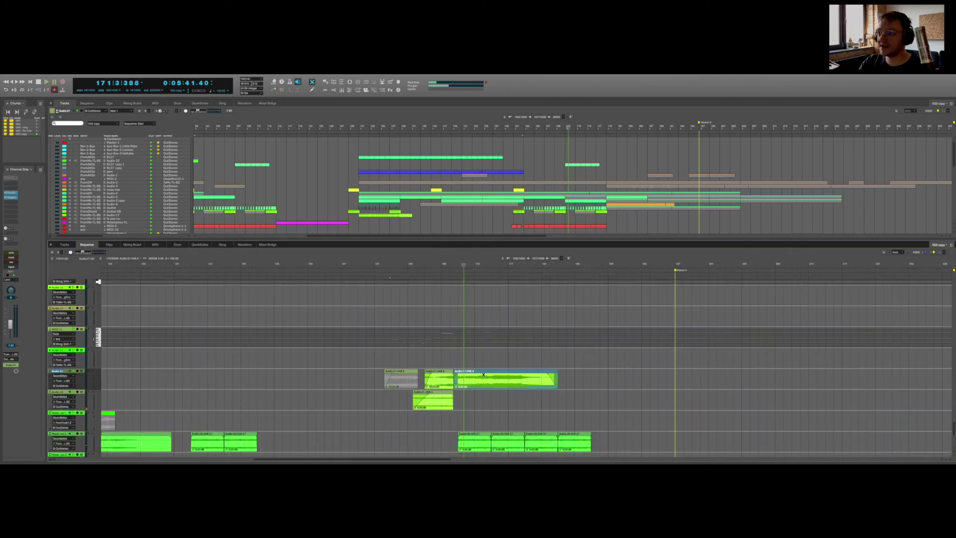
click(448, 278)
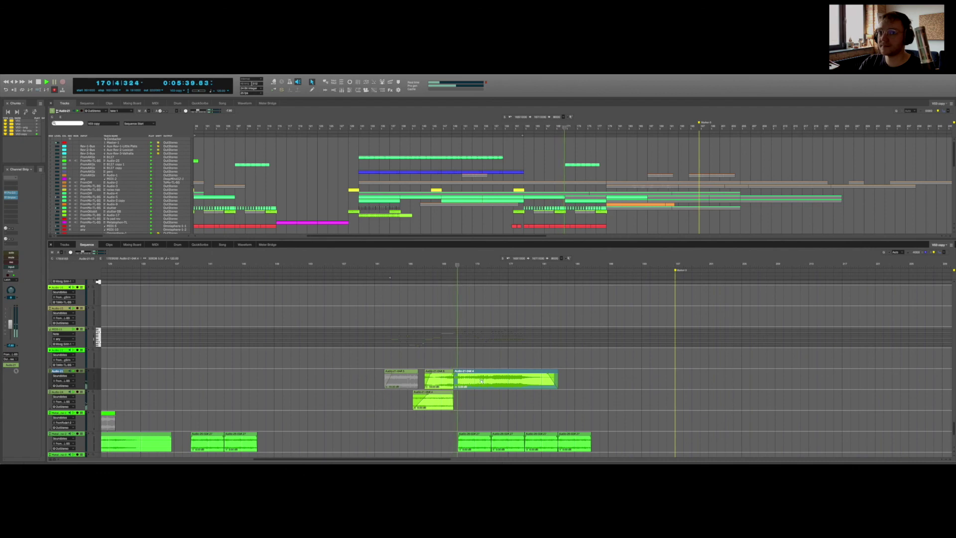
click(14, 254)
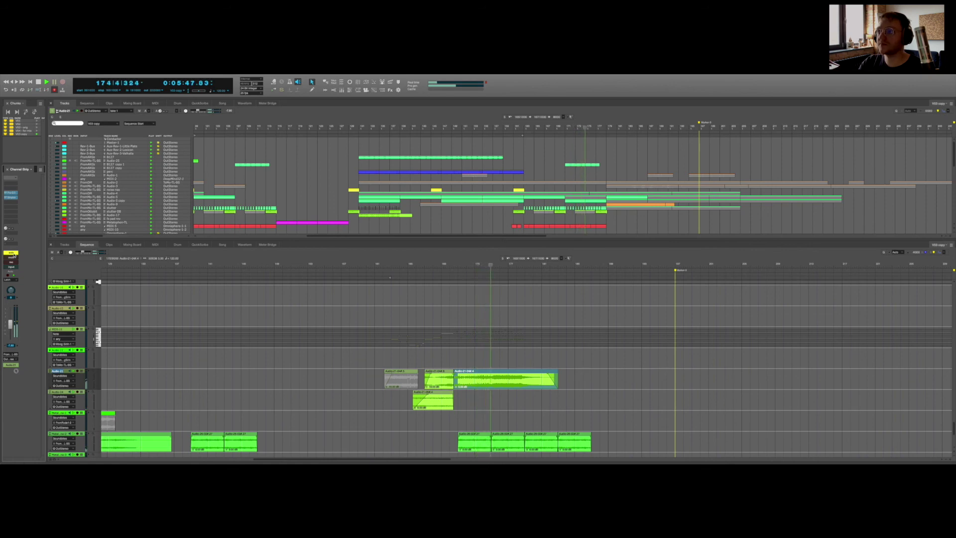
Step: Replay the Audio-21 soundbite, mute it again, and play the passage from bar 170 without it
click(447, 265)
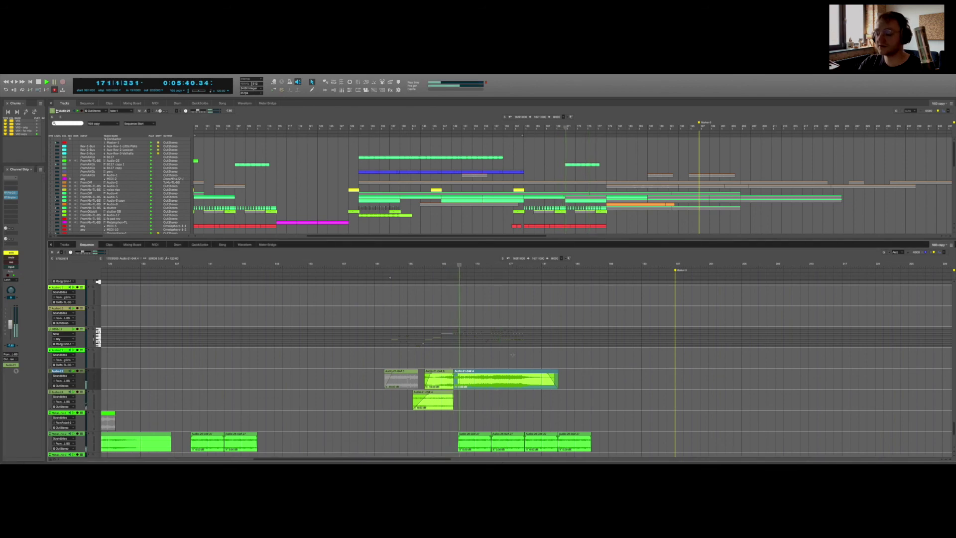
click(476, 378)
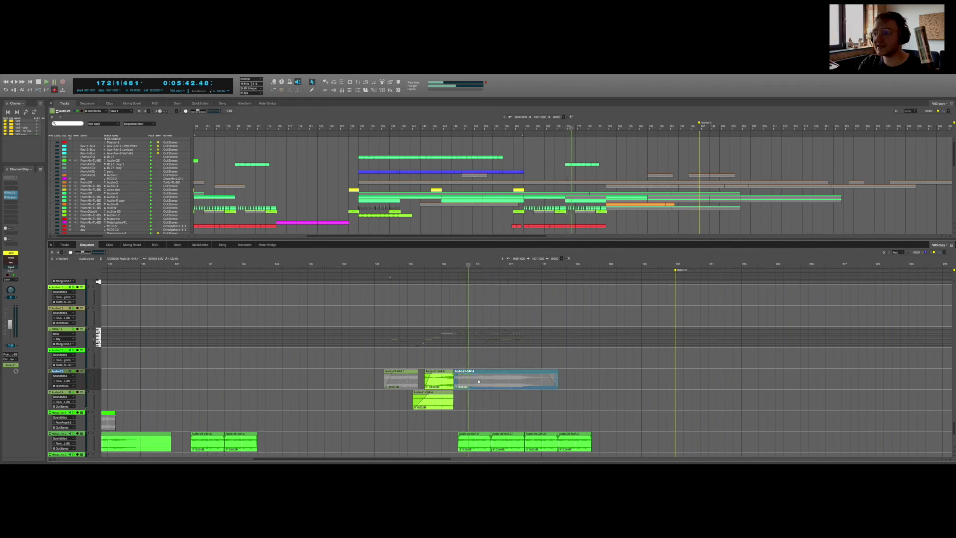
click(450, 265)
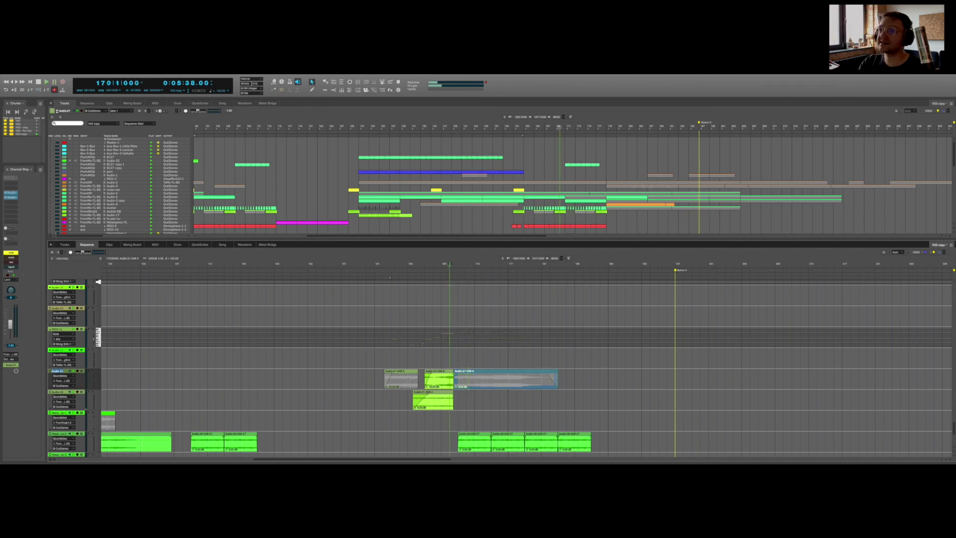
scroll(476, 377, down, 2)
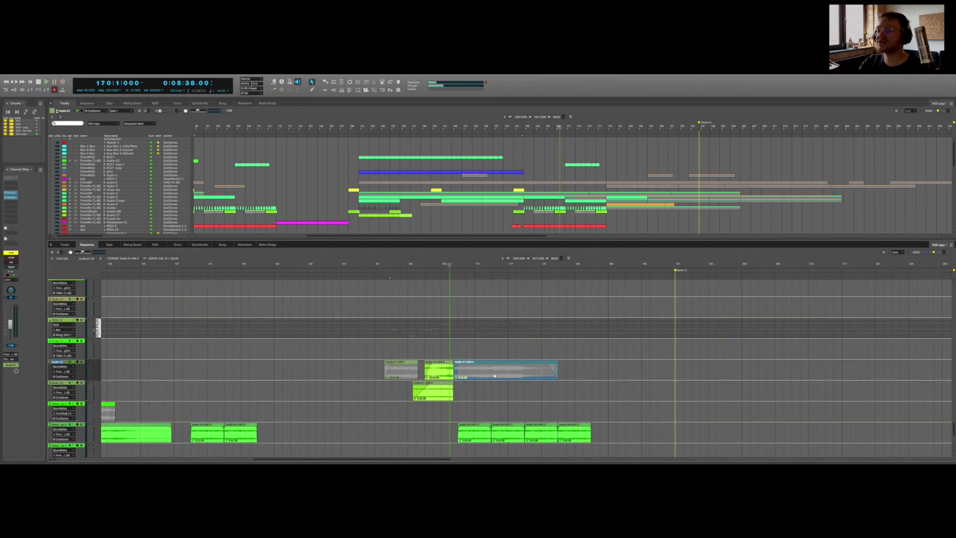
key(space)
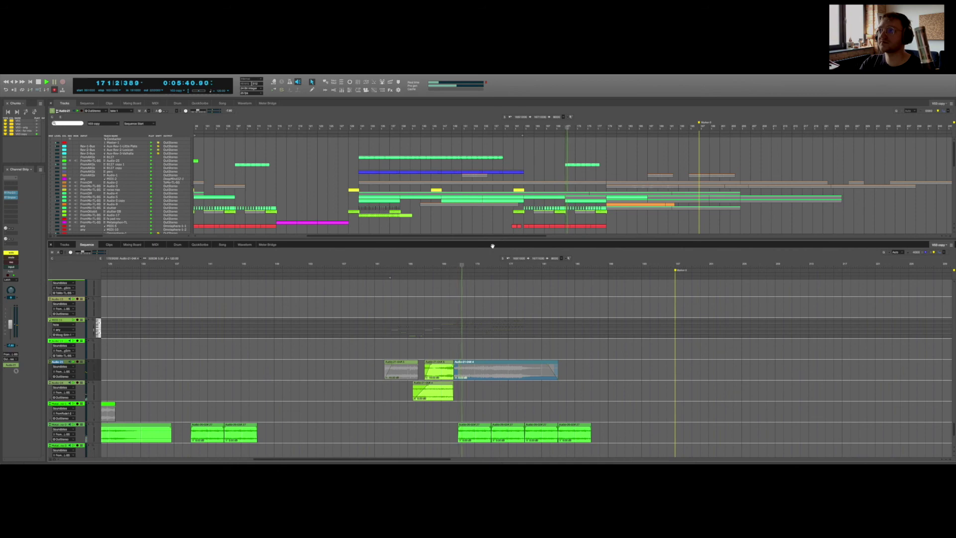
Step: Close the sequence editor, select the orange soundbite starting at bar 179, and audition its track soloed up to about bar 185
drag(492, 246, 492, 461)
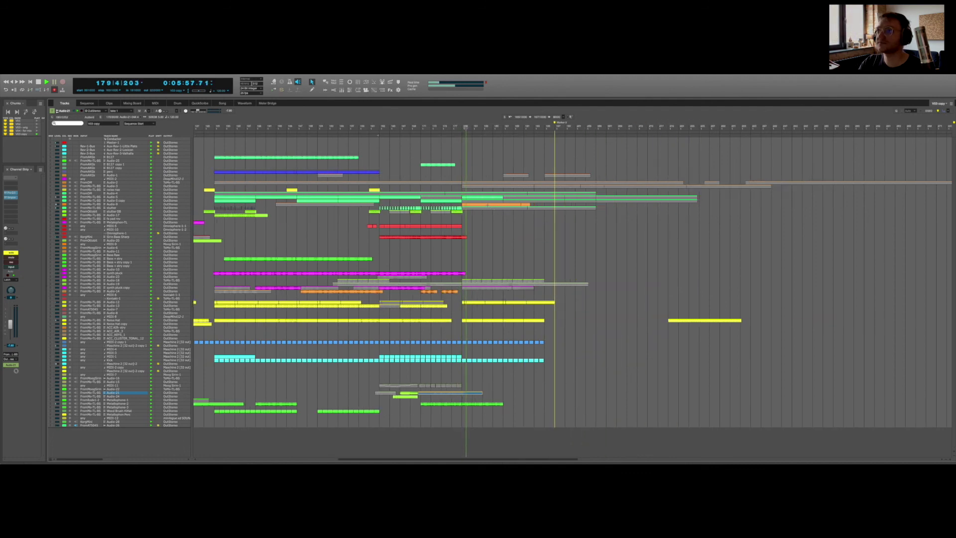
click(487, 206)
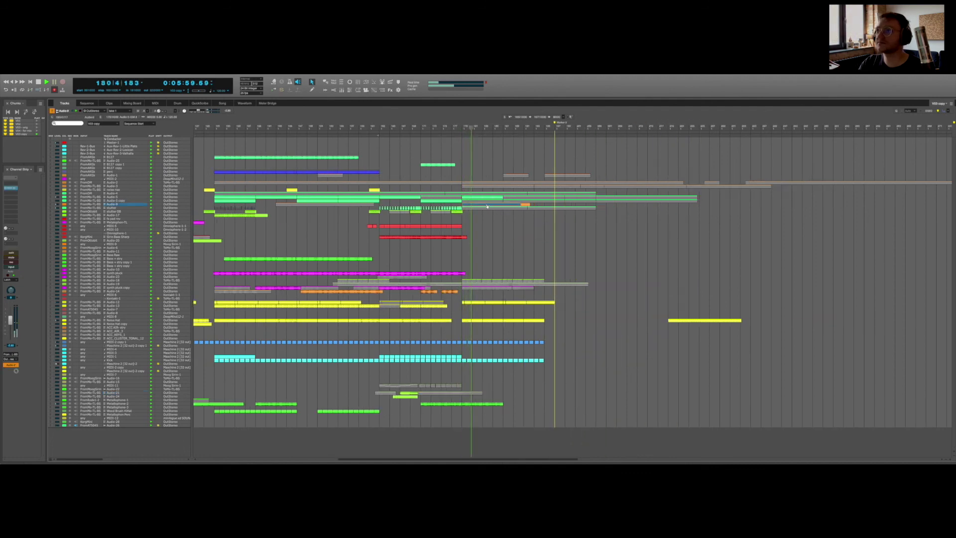
click(11, 252)
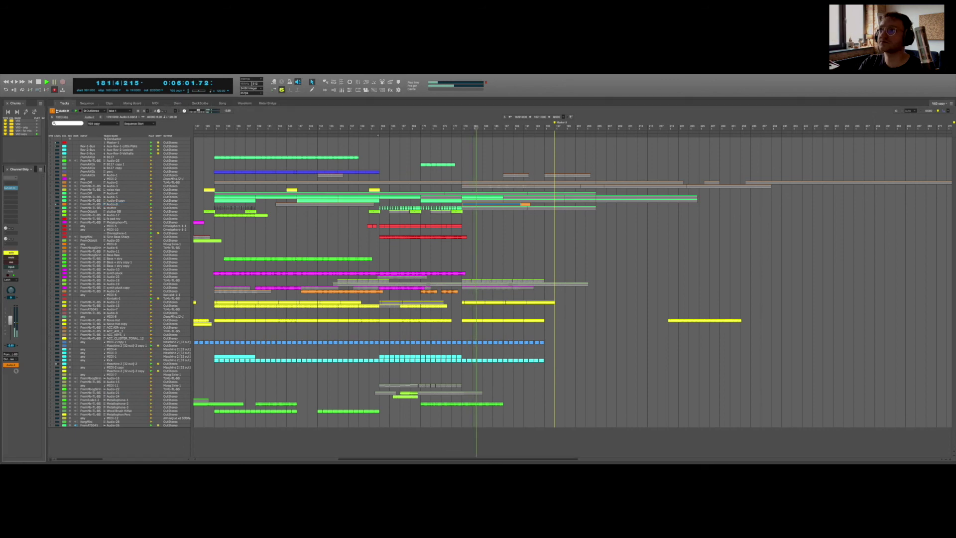
scroll(515, 196, left, 3)
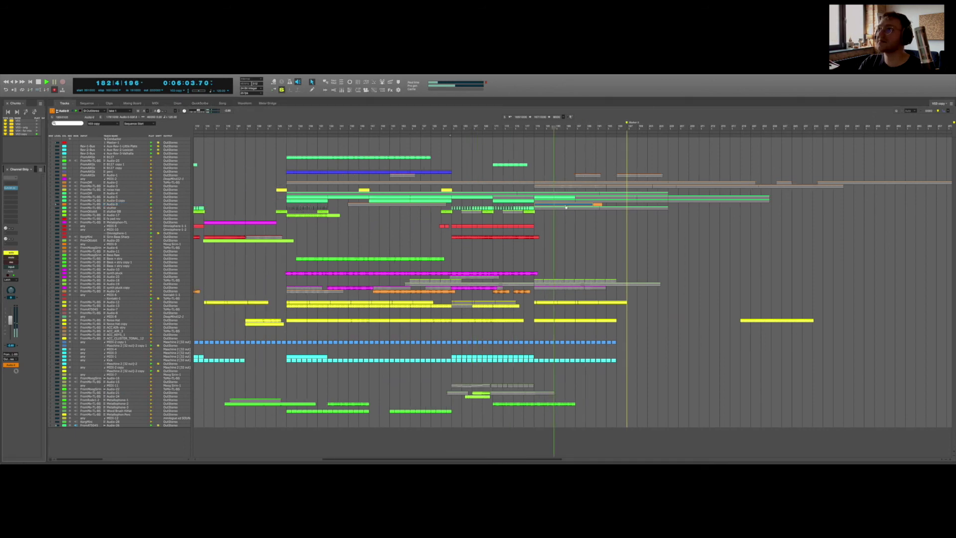
scroll(534, 289, left, 4)
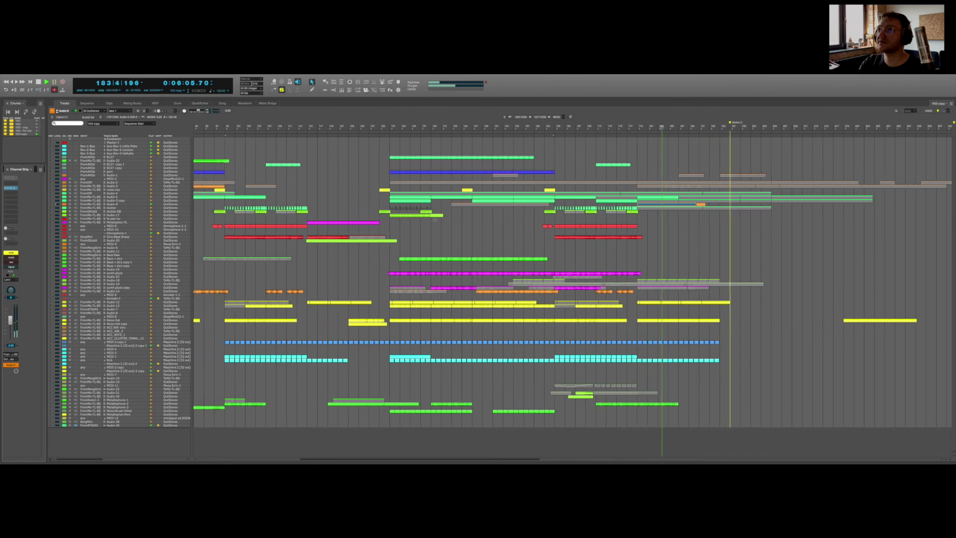
scroll(618, 196, right, 4)
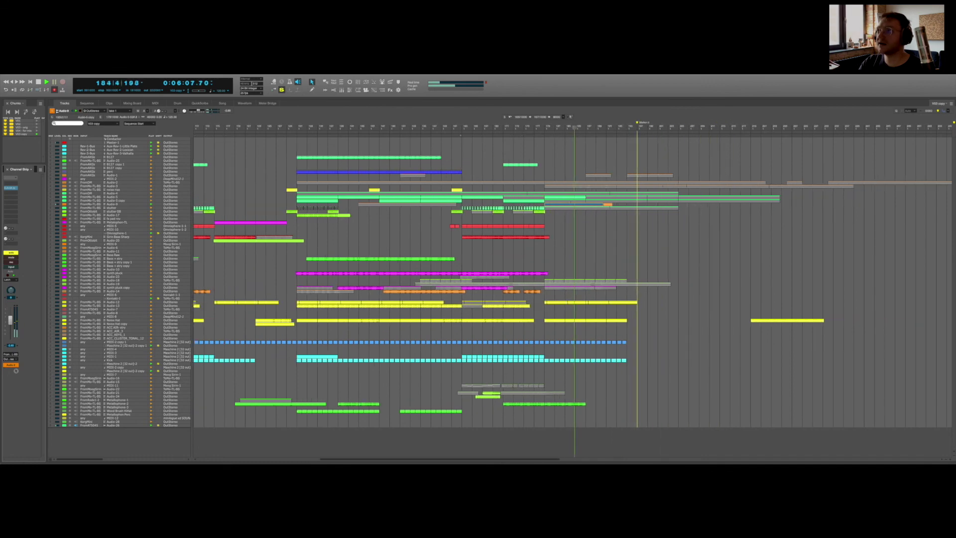
scroll(618, 196, right, 2)
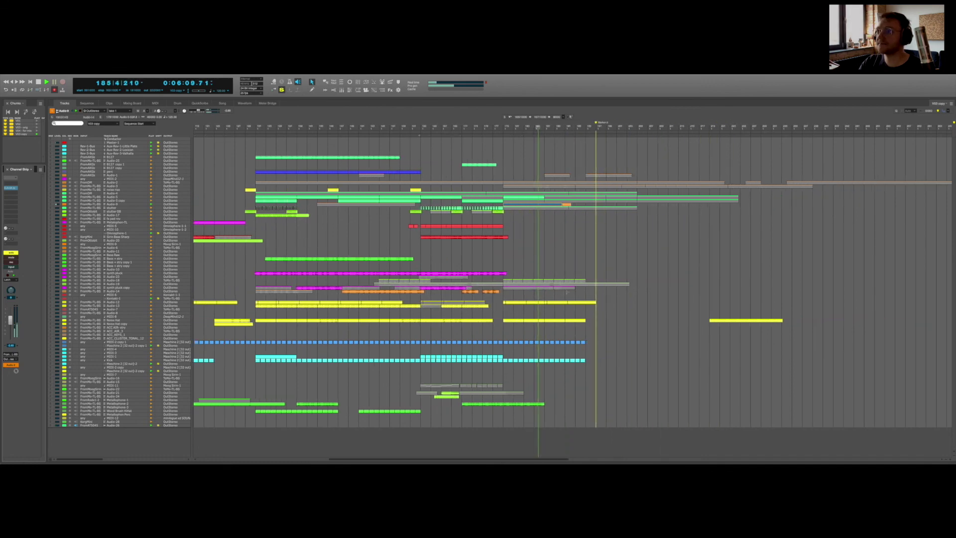
Step: Unmute the long gray soundbite crossing bar 179, solo its track, and play it from bar 179
click(561, 285)
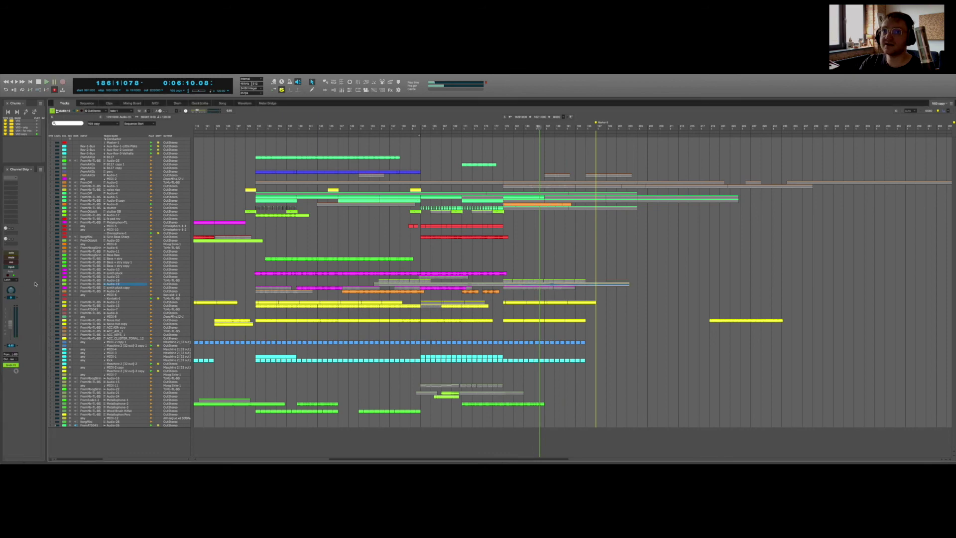
click(11, 253)
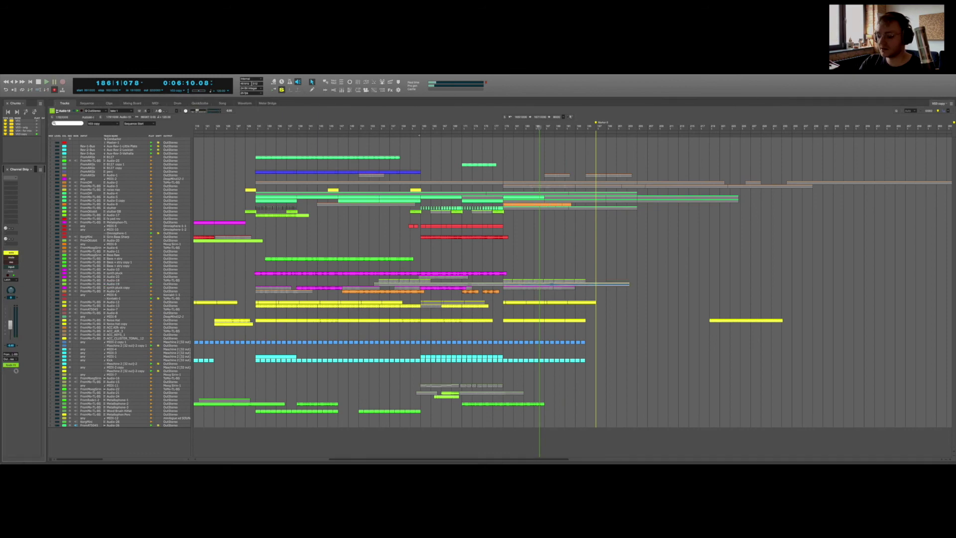
click(529, 285)
key(space)
click(525, 286)
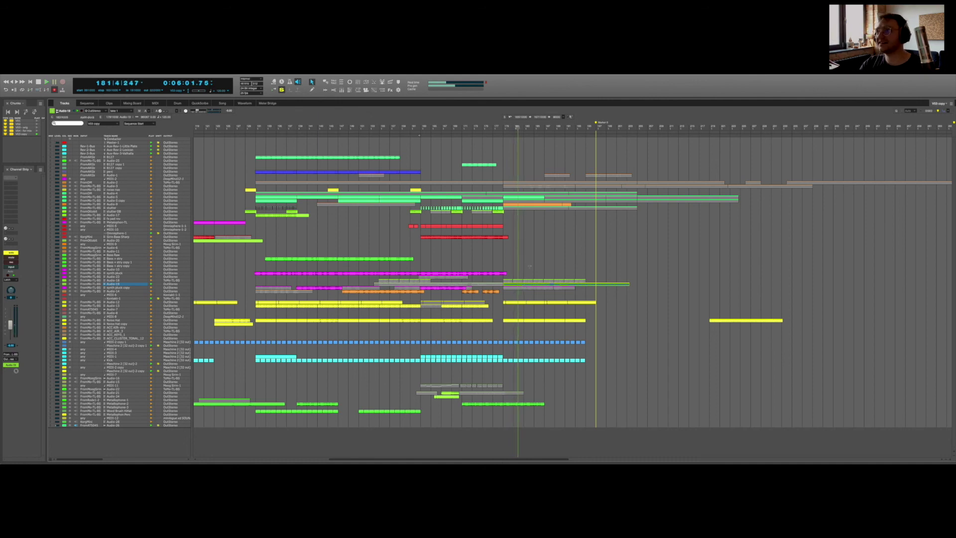
click(503, 126)
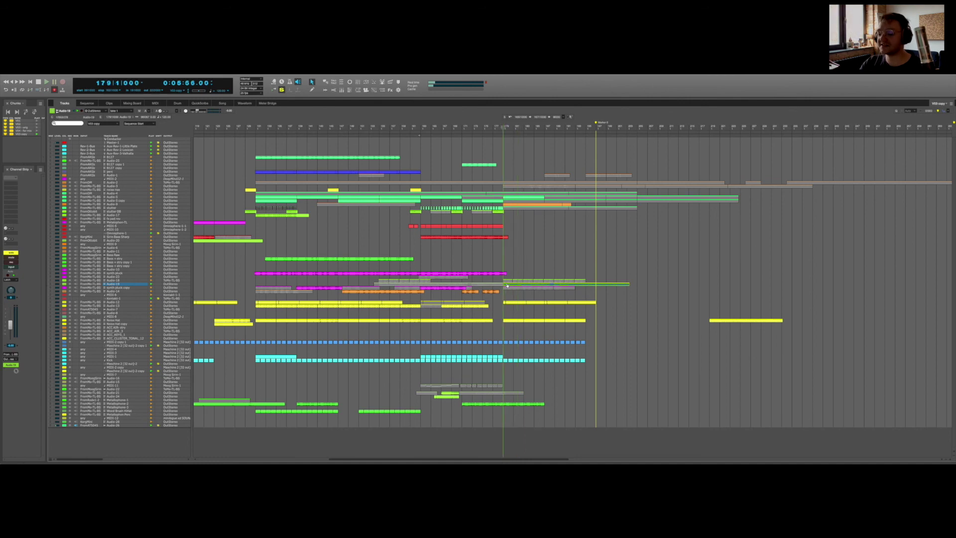
key(space)
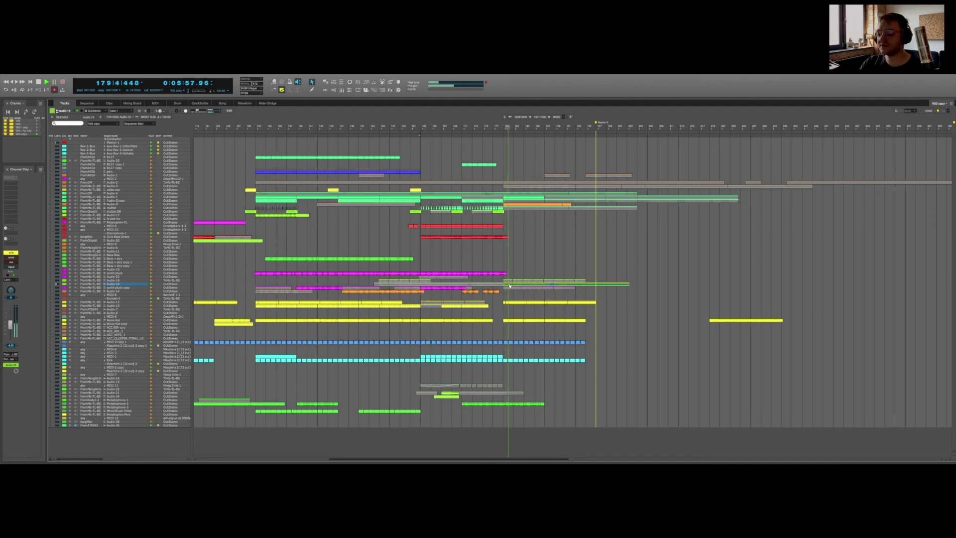
Step: Open the green soundbite starting at bar 179 in the sequence editor and compare playback with it muted and unmuted, leaving it muted
double_click(510, 285)
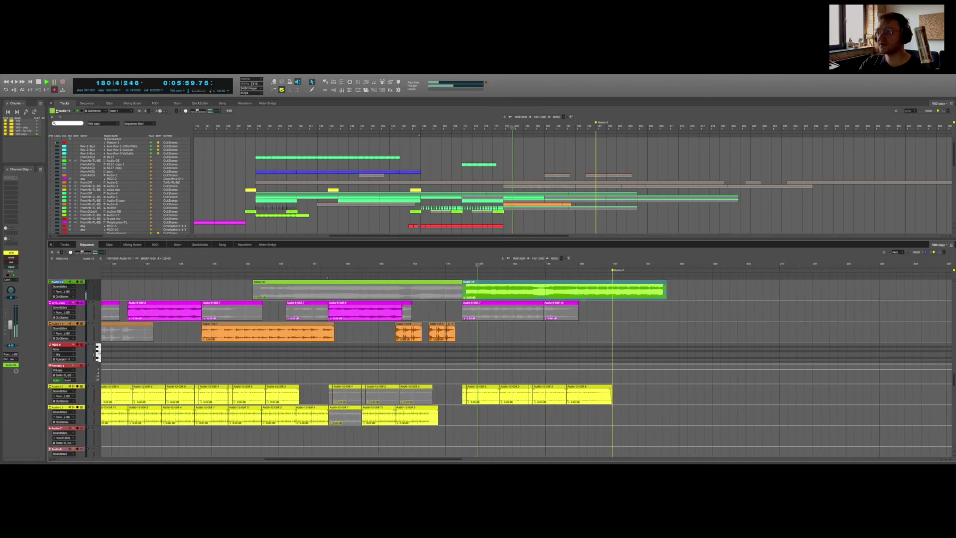
key(m)
click(503, 293)
key(a)
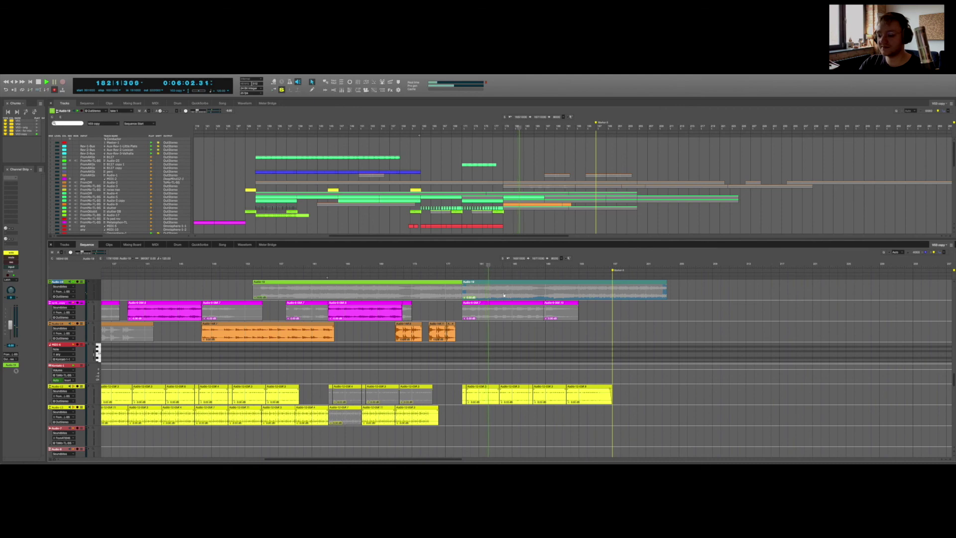
key(m)
click(485, 293)
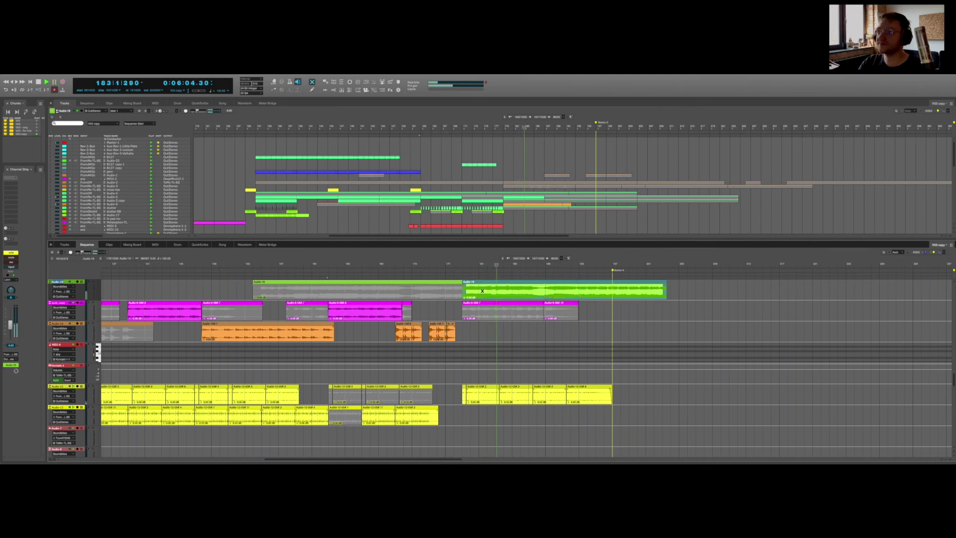
click(504, 291)
key(a)
Step: Look over the neighbouring tracks around bar 179 in the sequence editor and close the editor
scroll(504, 292, left, 5)
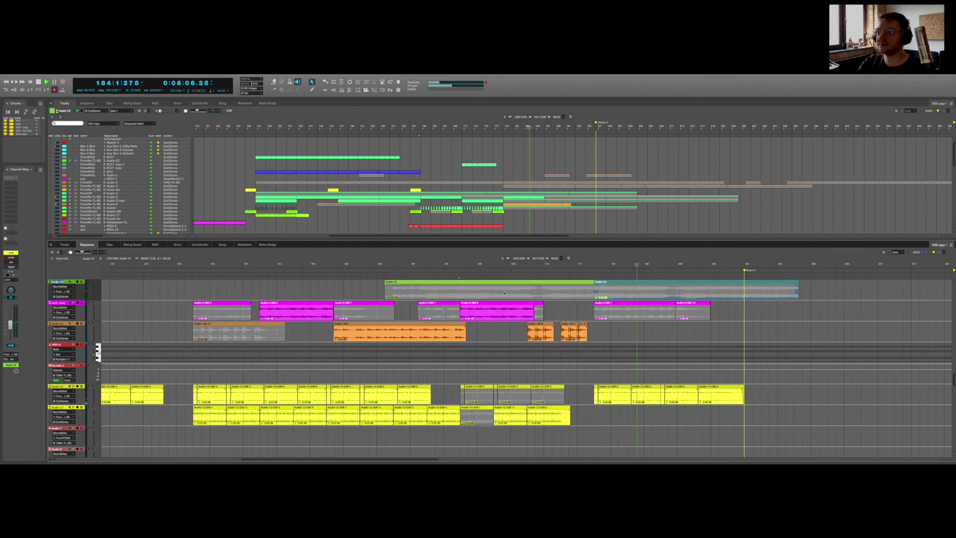
scroll(504, 292, down, 5)
scroll(655, 346, up, 8)
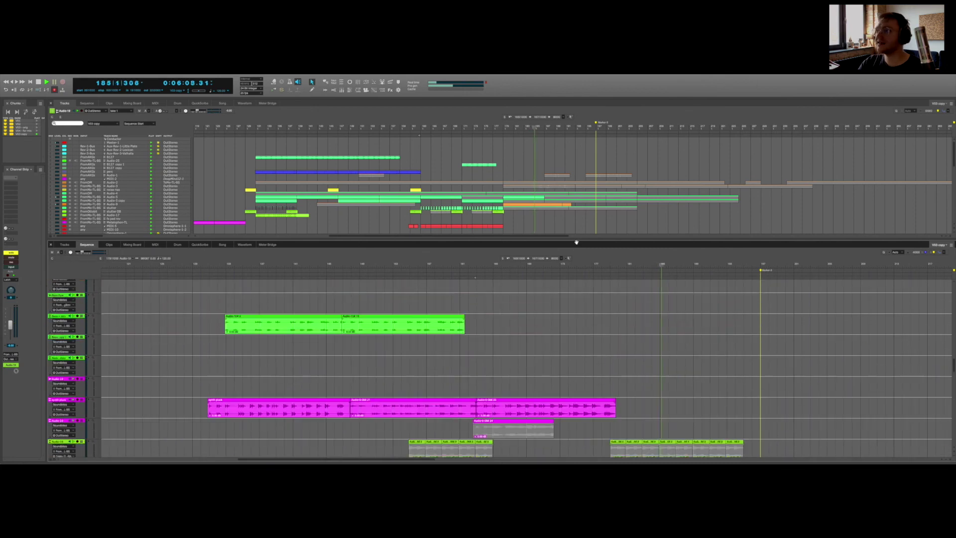
double_click(581, 242)
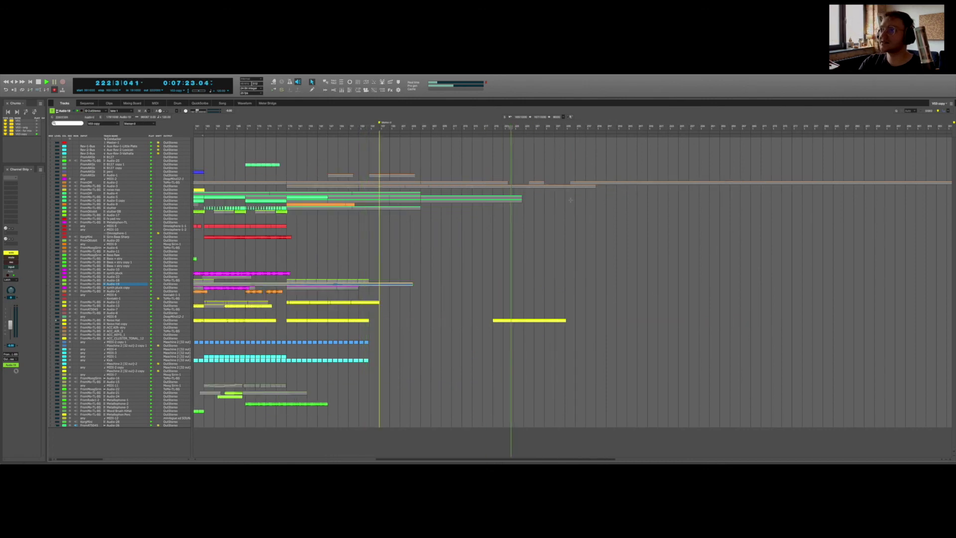
Step: Open the long muted Audio-2 soundbite beyond the end of the song in the sequence editor and unmute it
scroll(611, 175, right, 5)
click(603, 183)
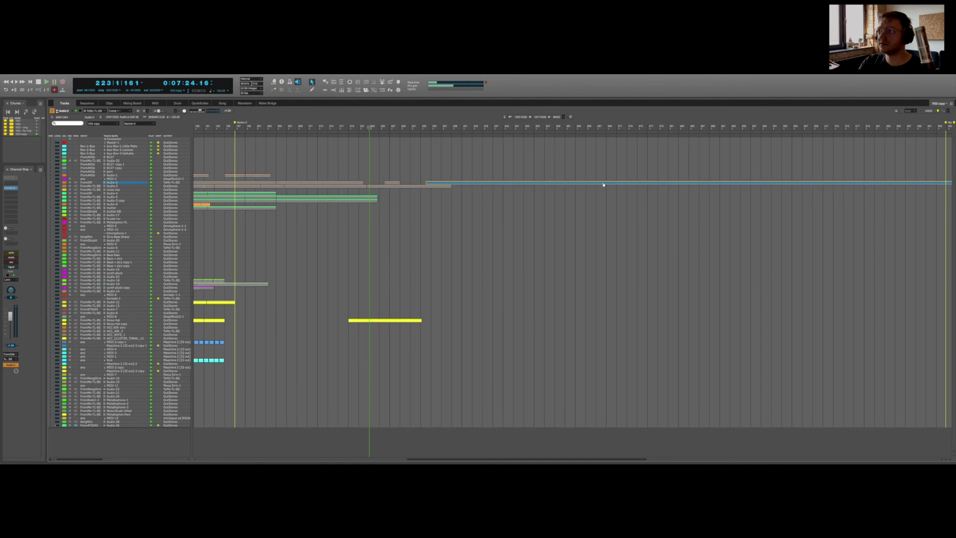
double_click(604, 184)
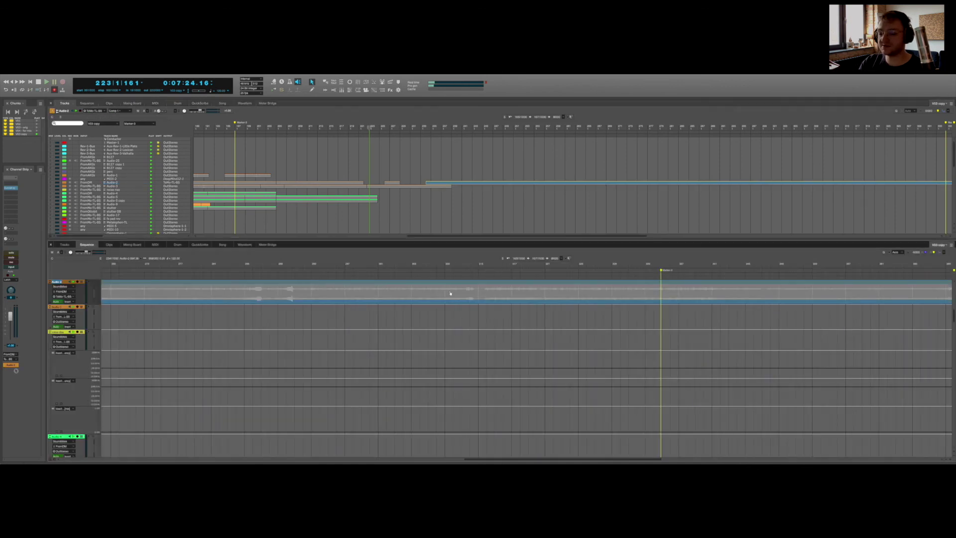
key(super+bracketleft)
key(shift+super+y)
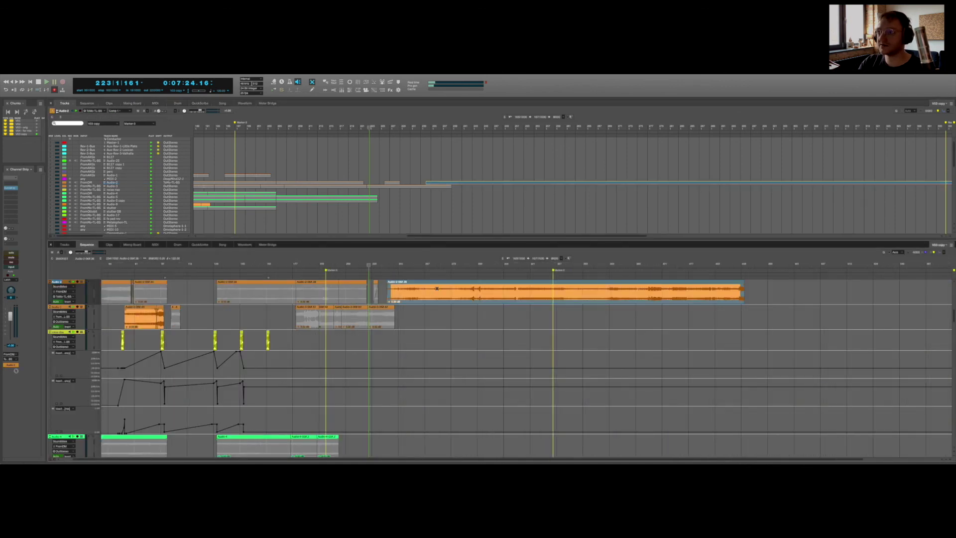
Step: Play the Audio-2 soundbite from about bar 259 and route its track output to OutStereo
key(space)
click(429, 264)
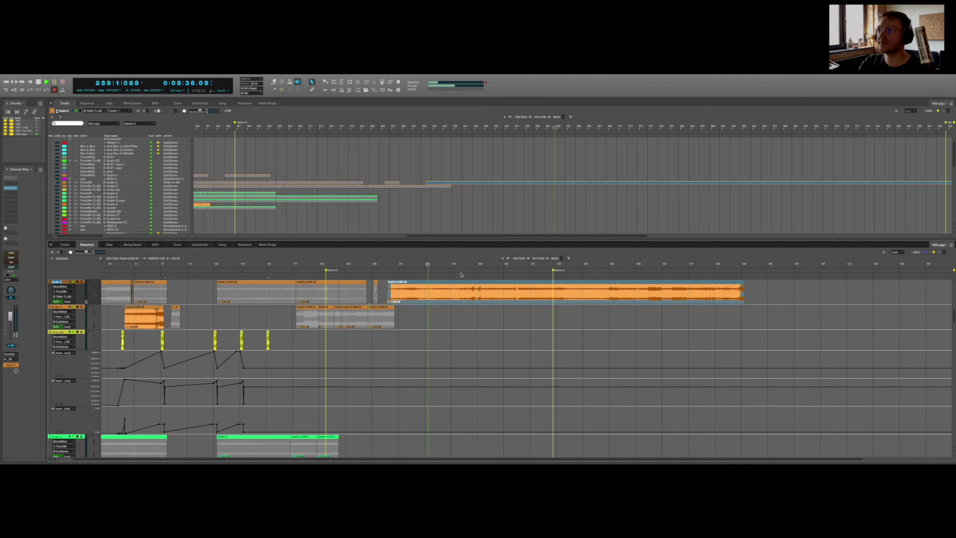
click(86, 301)
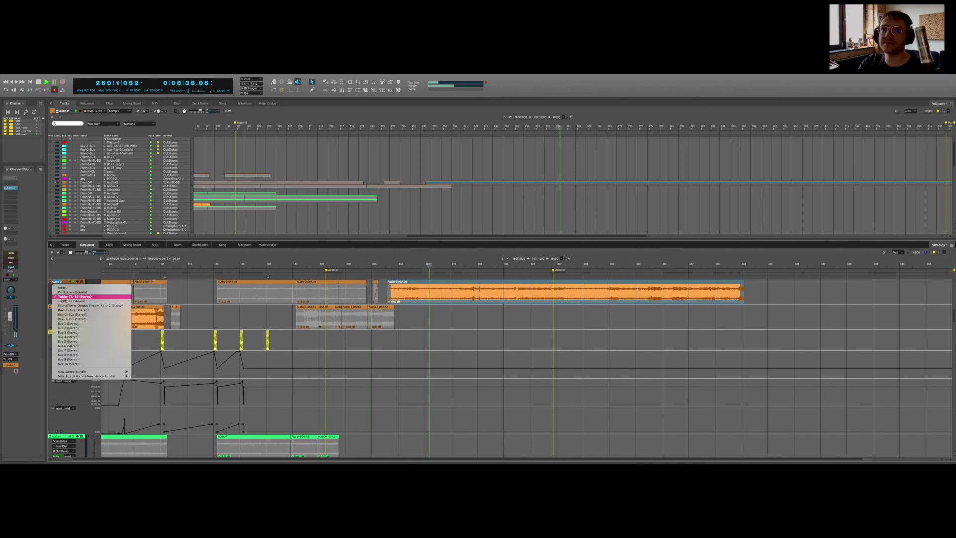
key(Escape)
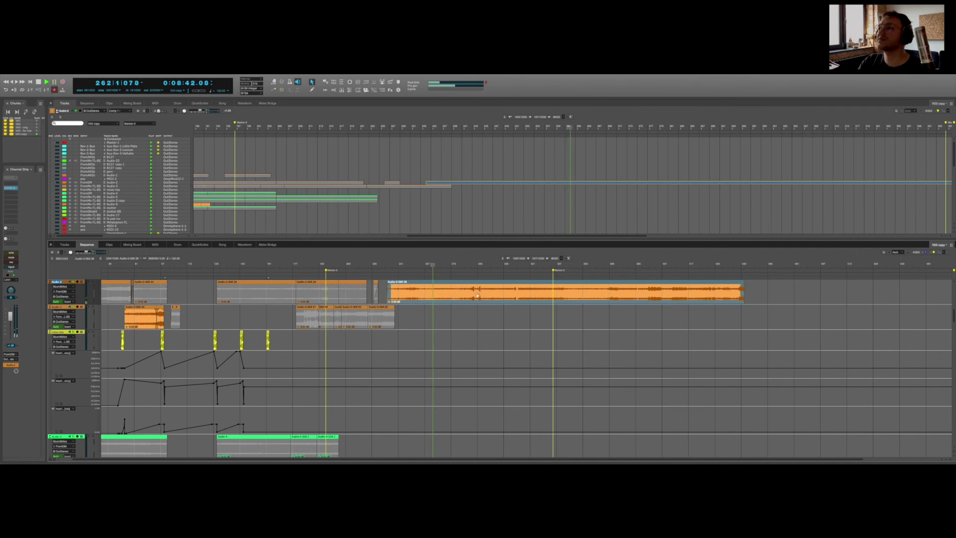
Step: Move the Audio-2 soundbite clear of the arrangement, extend it to reveal more of the recording, and place its start near bar 452
drag(692, 295, 708, 295)
key(super+z)
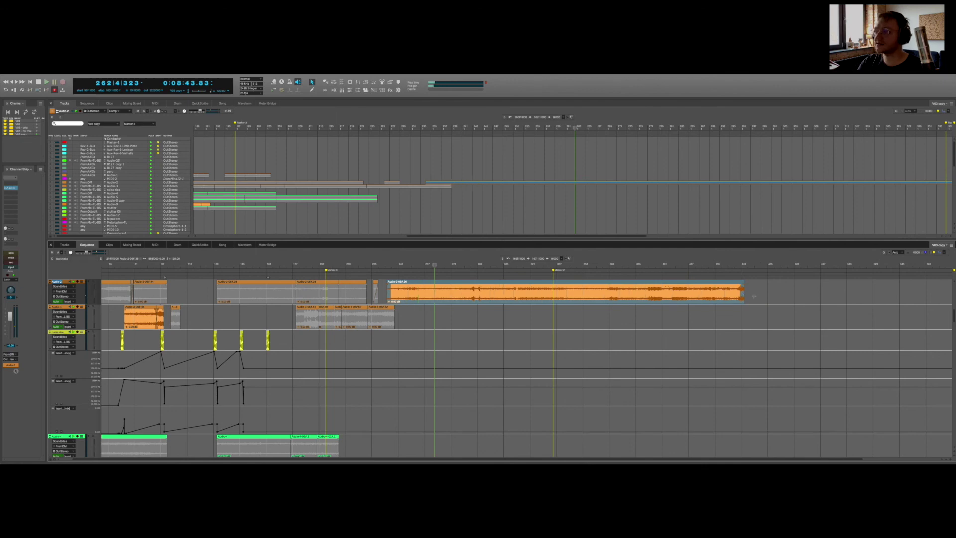
key(super+bracketleft)
key(super+bracketleft)
key(super+bracketleft)
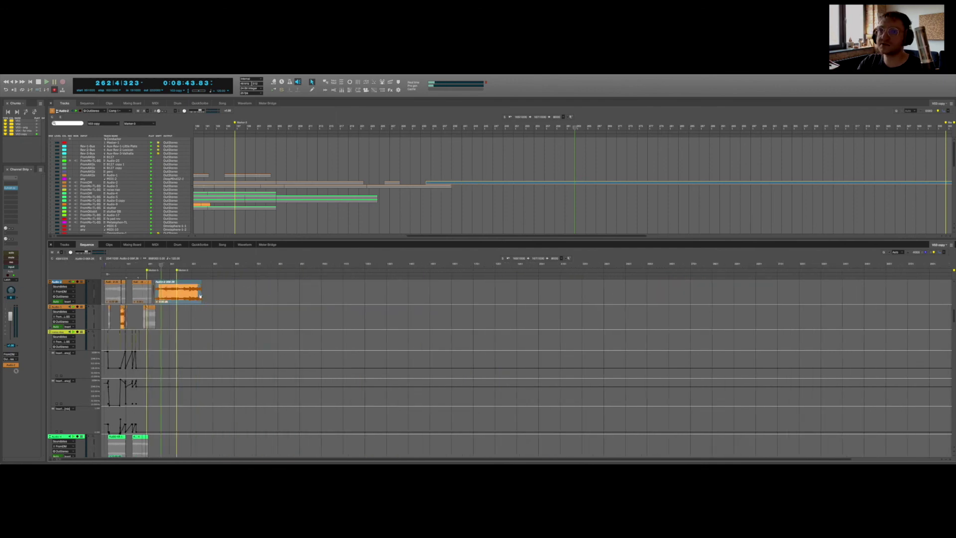
drag(158, 294, 546, 288)
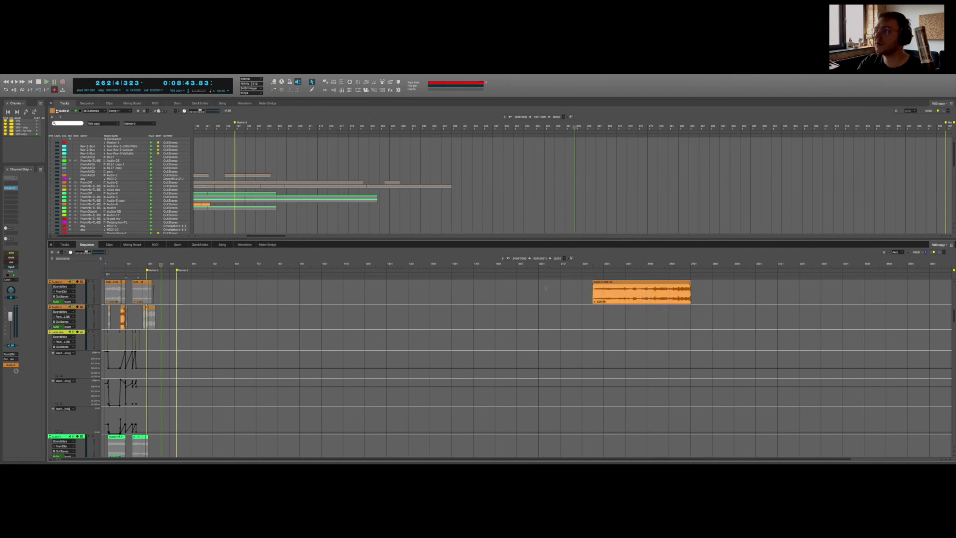
drag(626, 293, 235, 293)
Step: Locate playback to the extended soundbite's start and end, and move the soundbite to start near bar 815
click(203, 263)
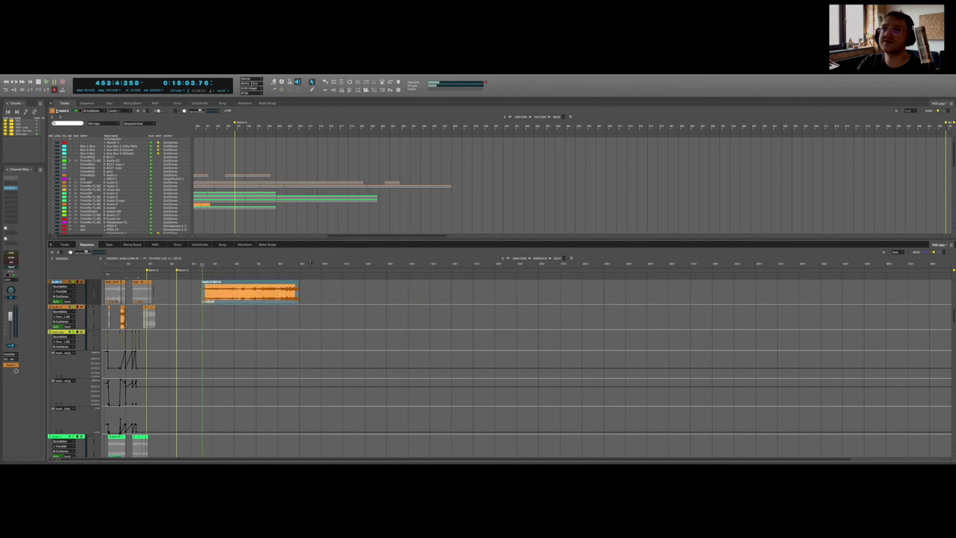
click(299, 263)
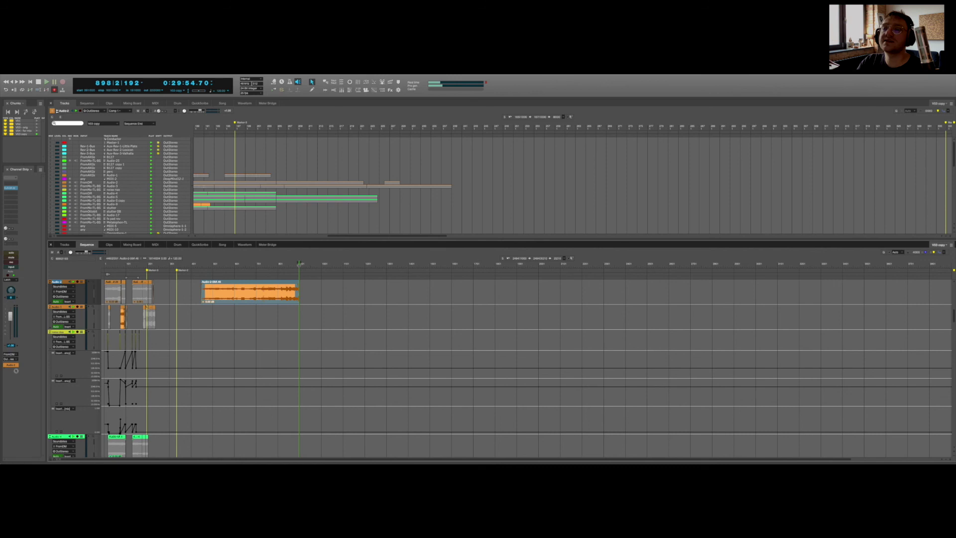
drag(241, 293, 319, 293)
key(ctrl+bracketright)
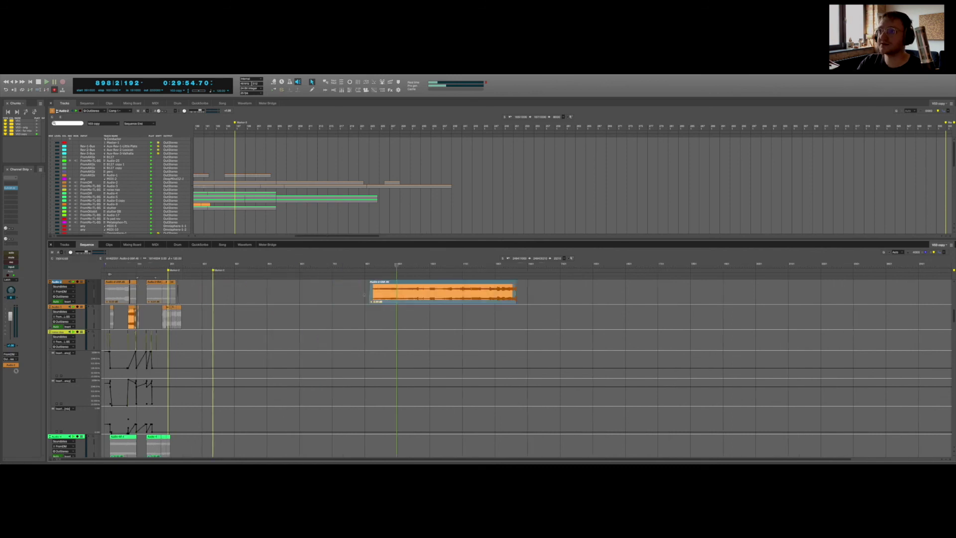
Step: Audition the extended Audio-2 soundbite from near bars 850, 890 and 990, and mute it again
click(519, 264)
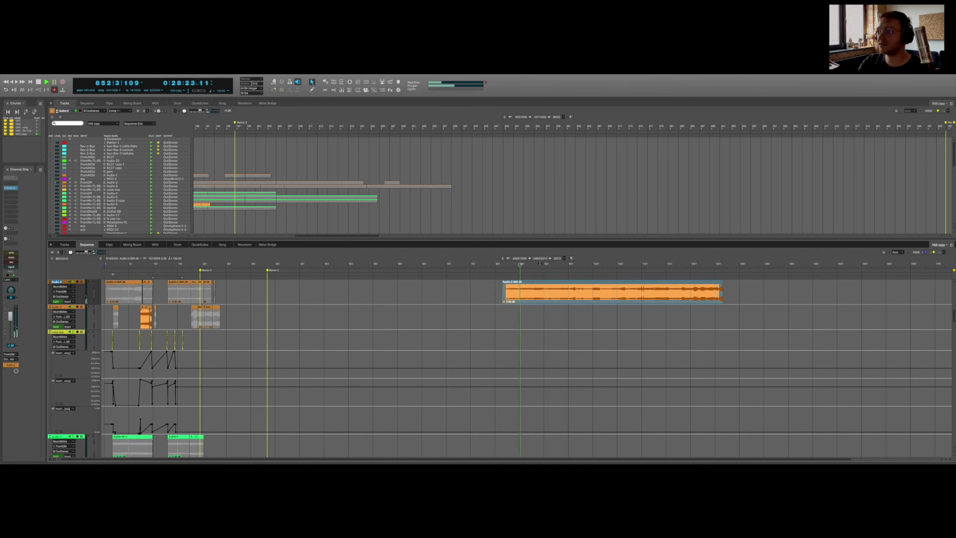
click(540, 264)
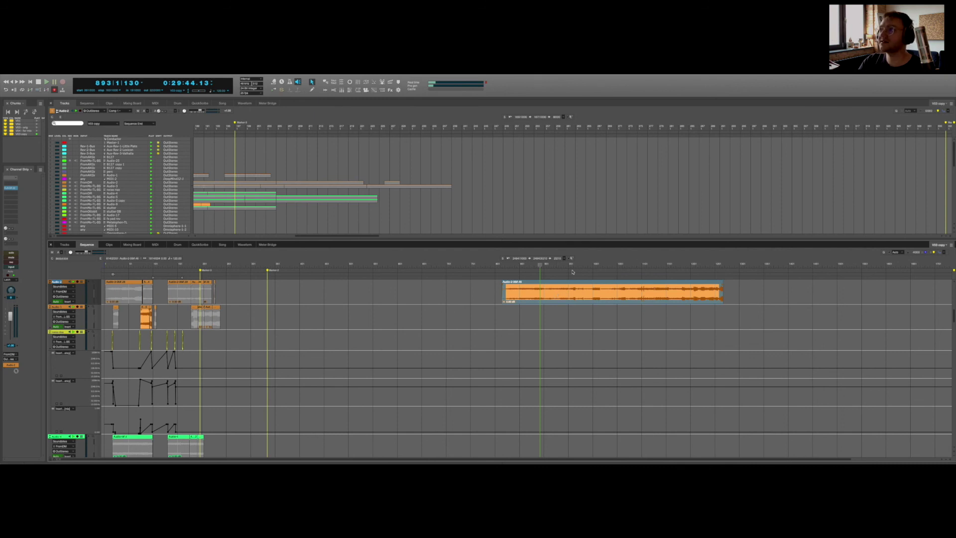
click(589, 264)
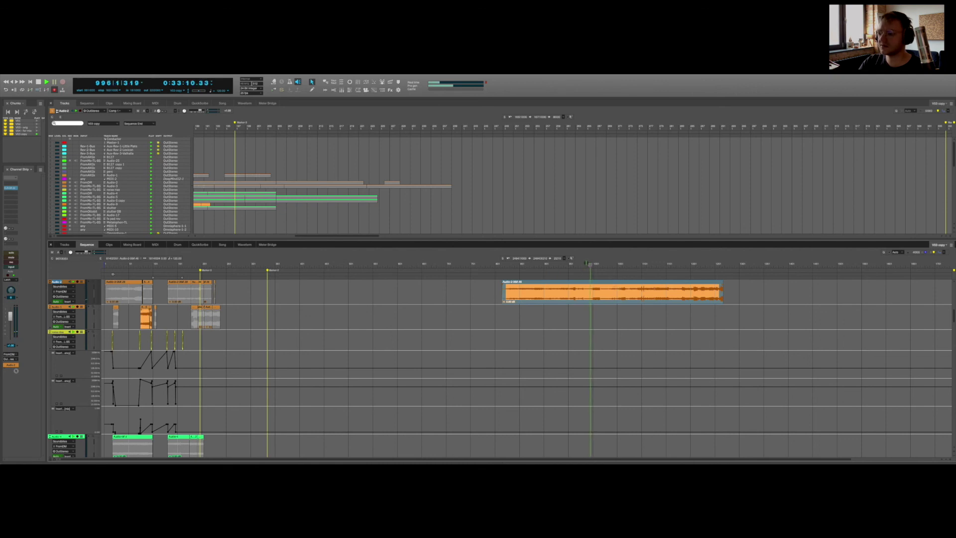
click(587, 263)
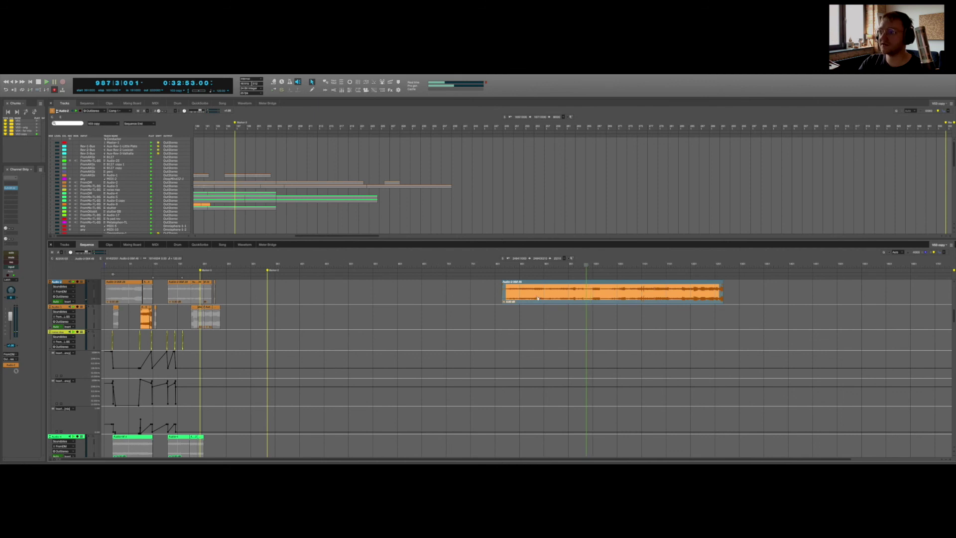
key(shift+super+y)
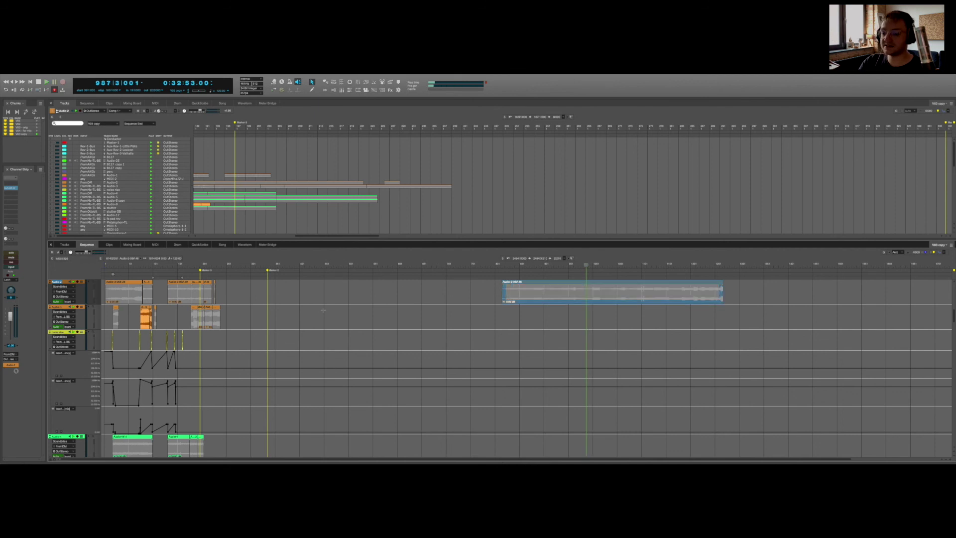
Step: Examine where the muted Audio-2 recording sits relative to the end of the song's arrangement, and close the sequence editor
click(323, 310)
key(super+Right)
key(super+Right)
key(super+Right)
scroll(324, 310, left, 10)
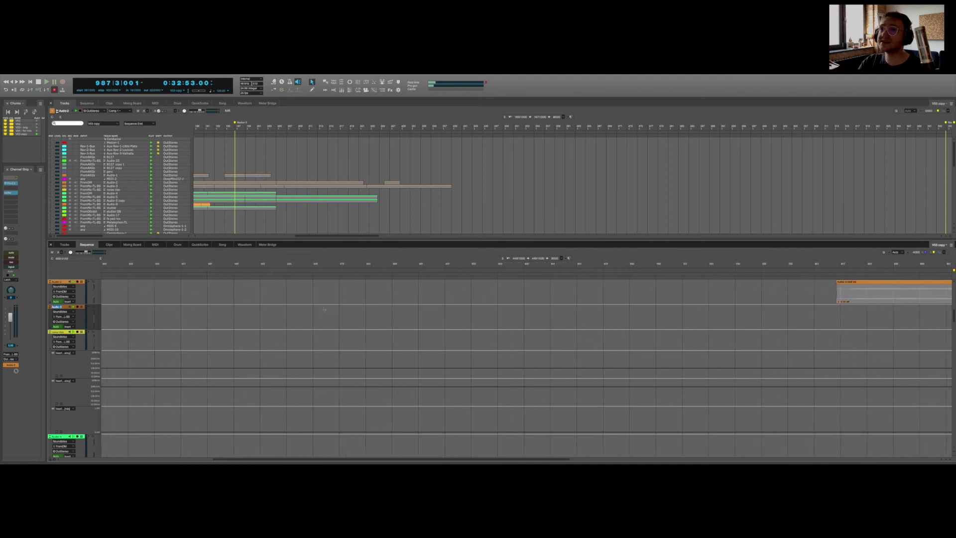
scroll(324, 310, left, 15)
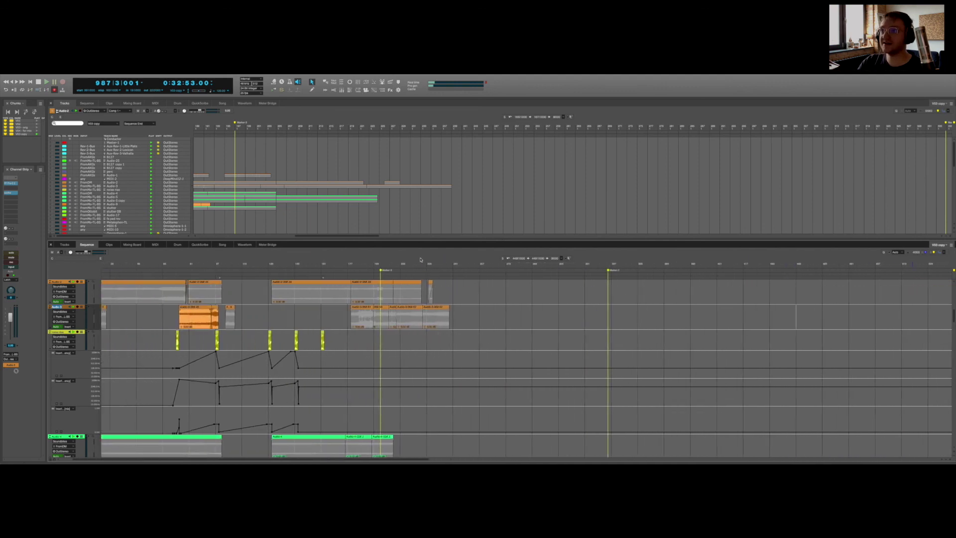
click(524, 358)
key(super+Left)
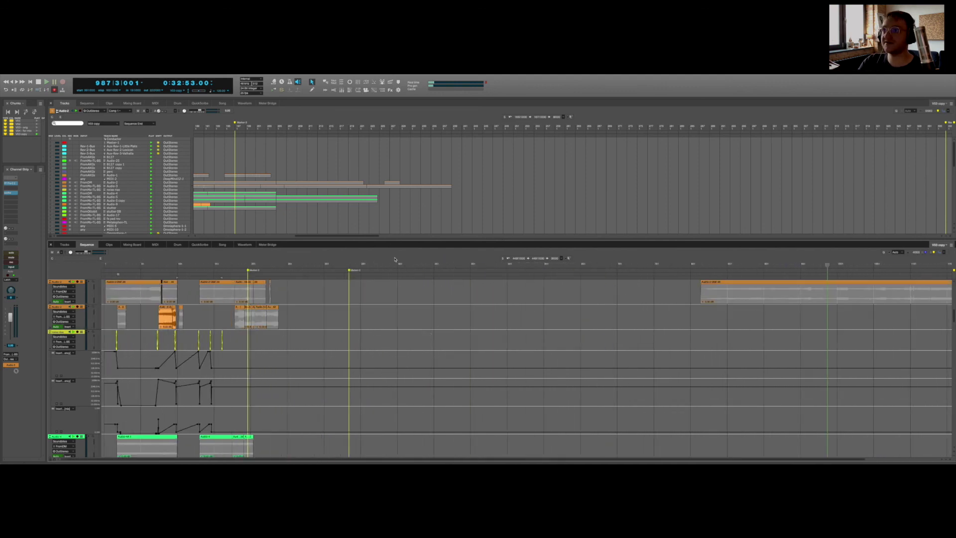
key(super+Right)
key(super+Right)
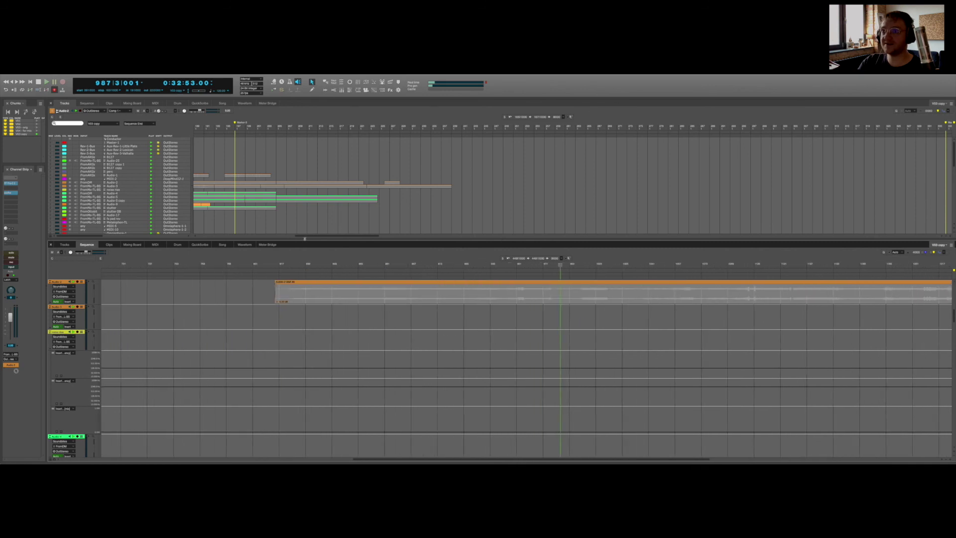
scroll(355, 294, left, 10)
key(super+Left)
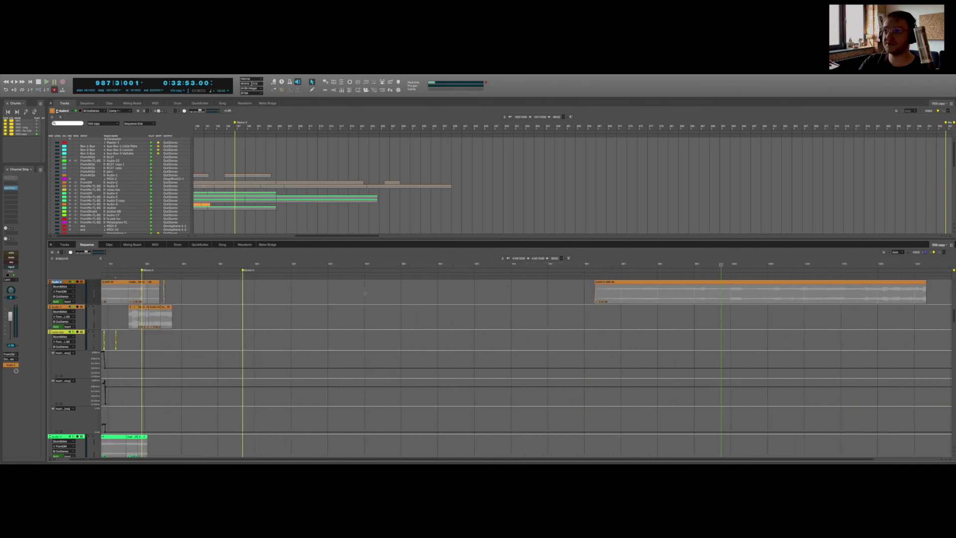
drag(386, 245, 382, 281)
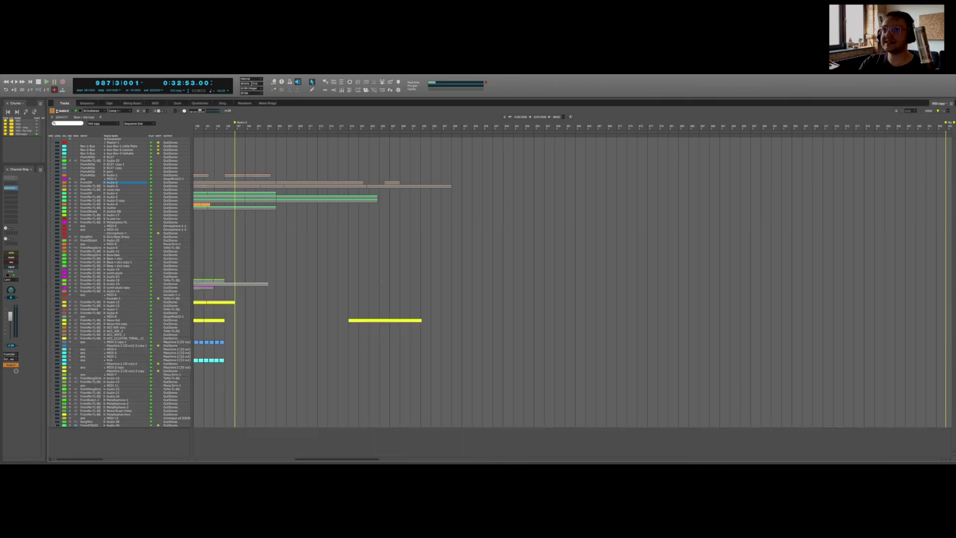
Step: Survey the whole arrangement from its beginning to past the end marker and return the playback position to bar 1
scroll(364, 273, left, 15)
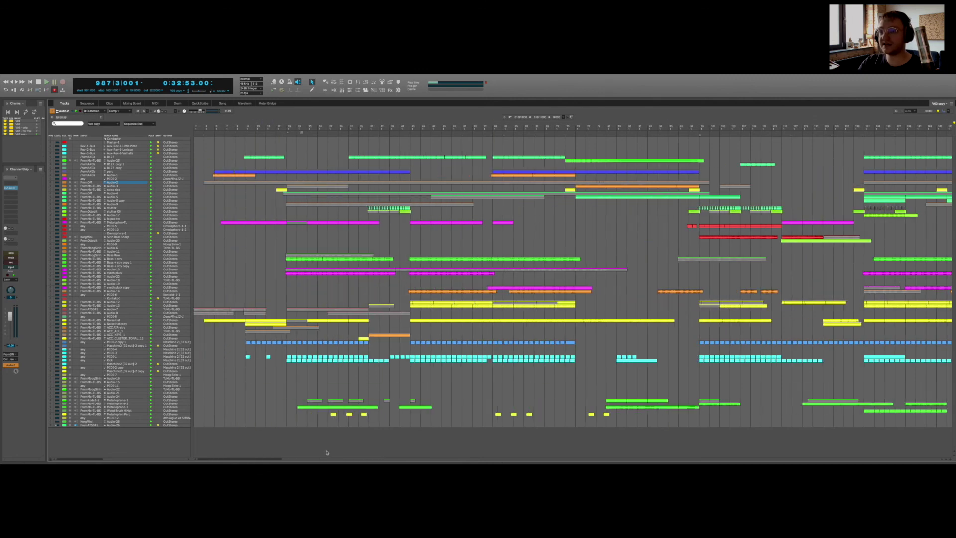
click(202, 127)
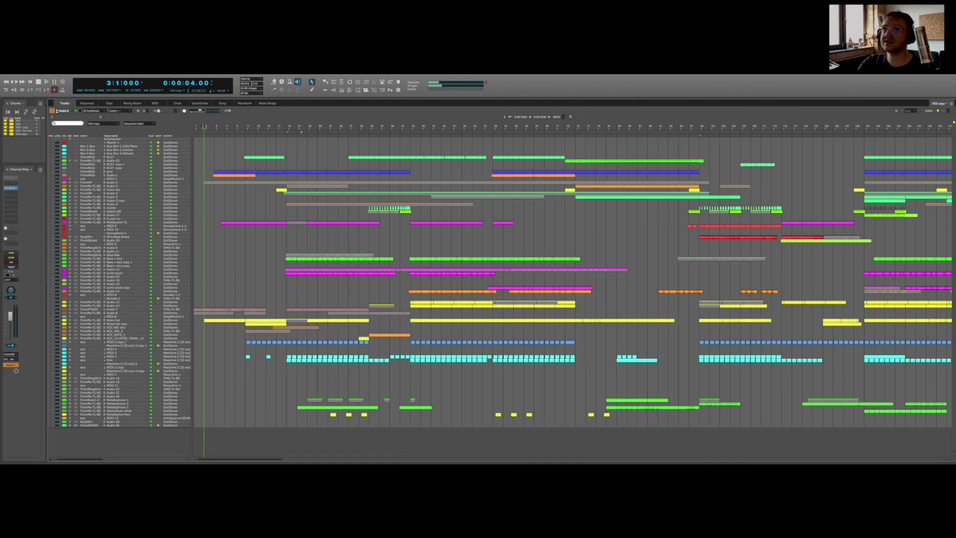
scroll(576, 260, right, 5)
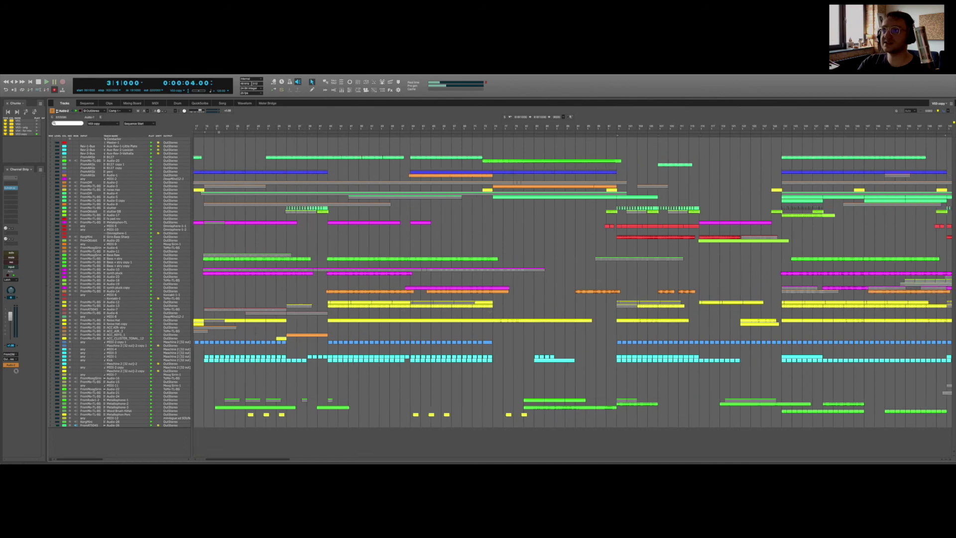
click(576, 260)
scroll(573, 269, down, 5)
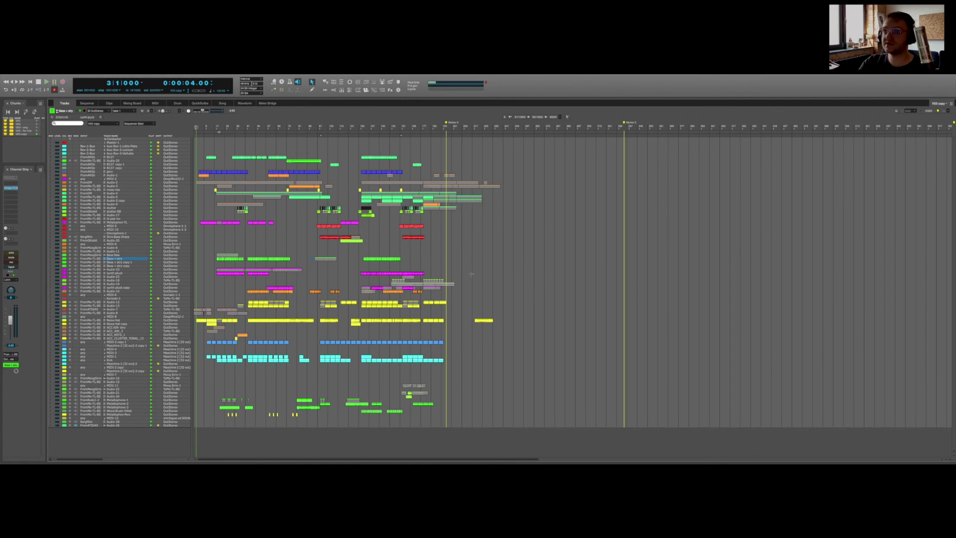
scroll(450, 275, up, 3)
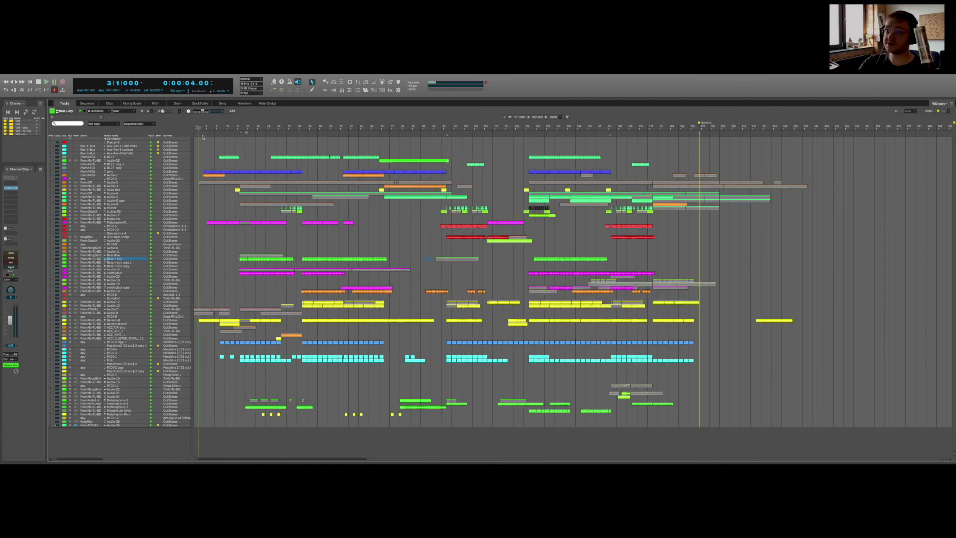
key(Return)
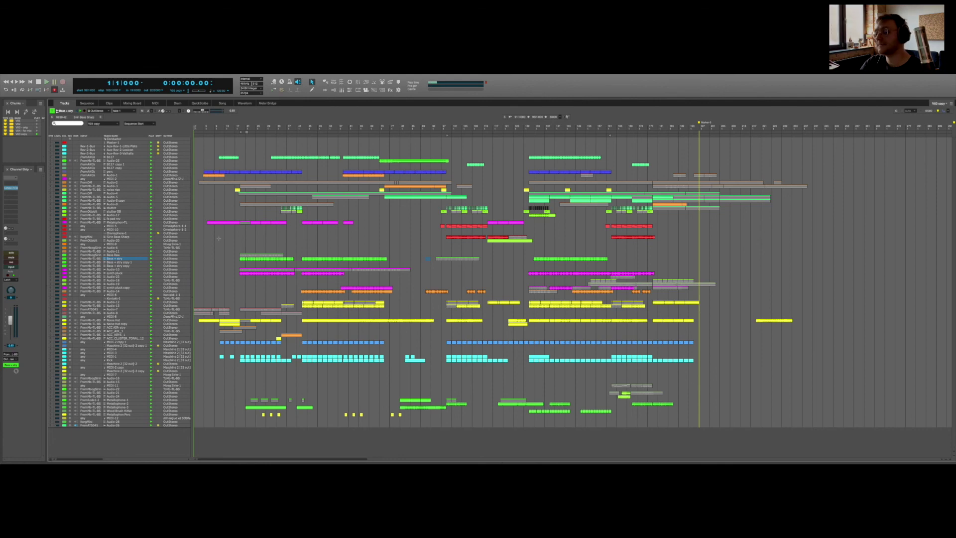
click(353, 434)
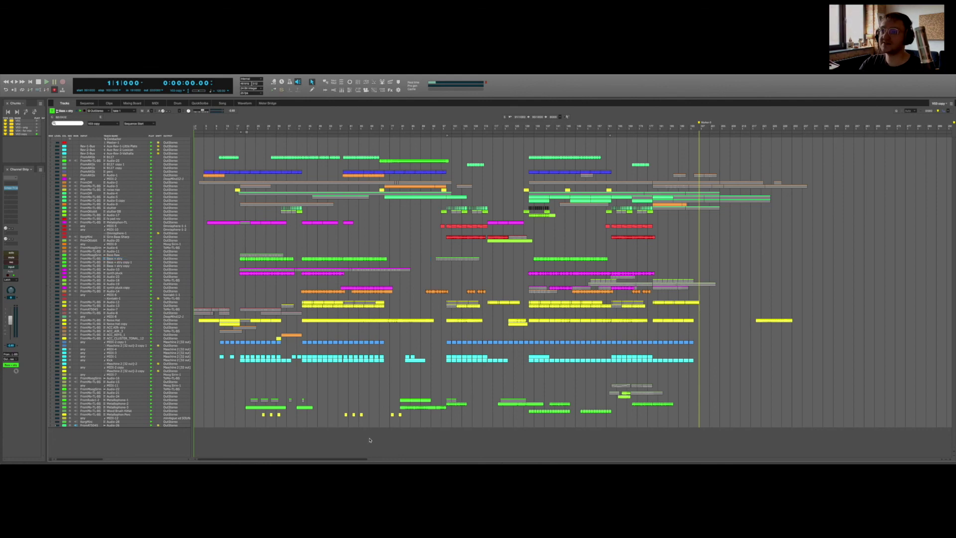